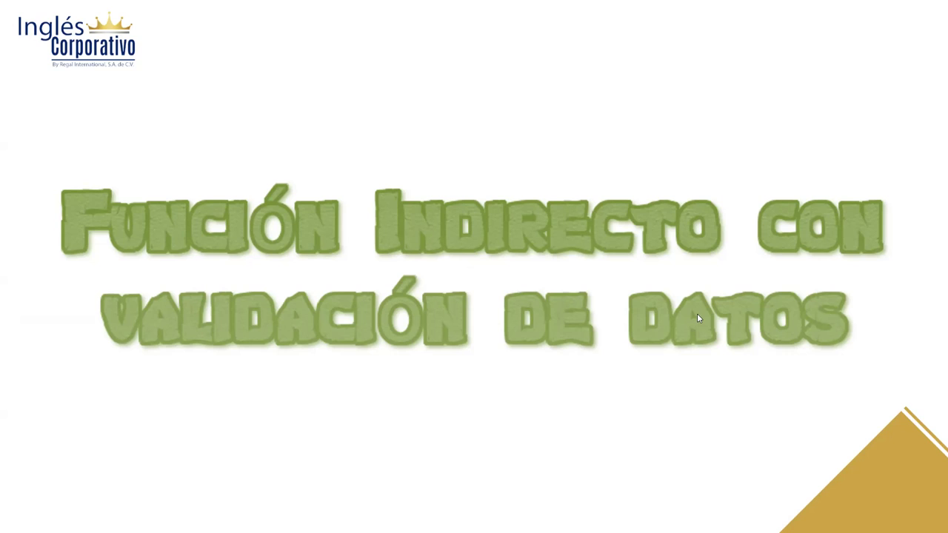
- Advance from the title slide to the 'FUNCIÓN INDIRECTO CON VALIDACIÓN DE DATOS' slide
click(494, 291)
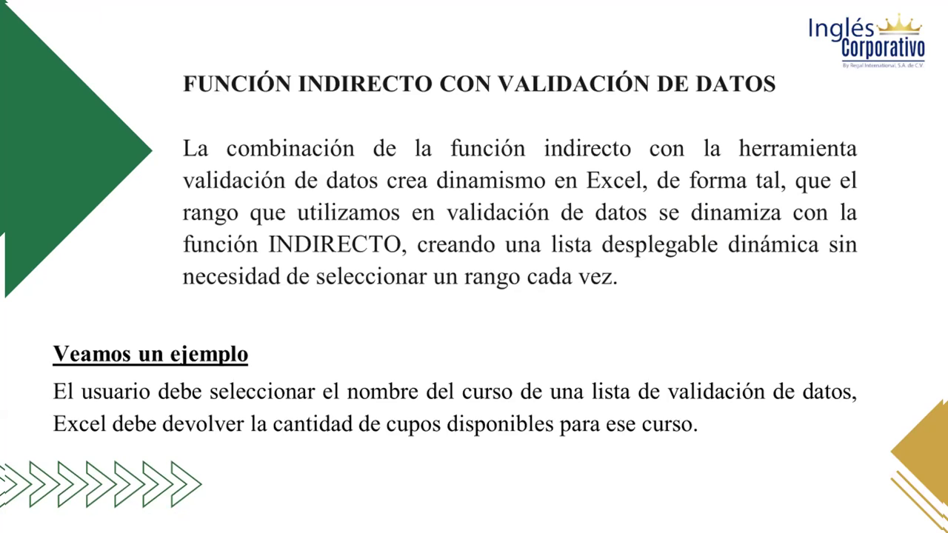
- Advance past the course seats table slide to the 'EJEMPLOS' title slide
click(460, 319)
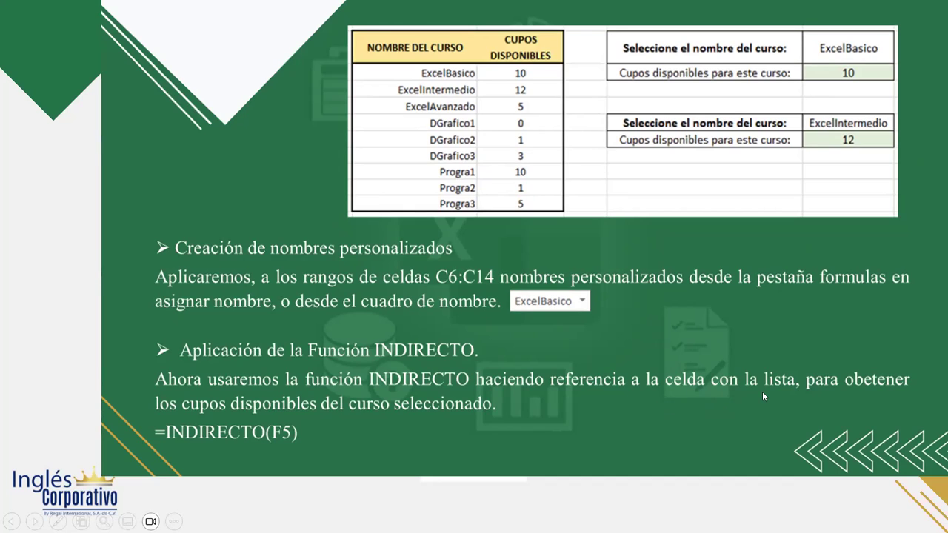
click(669, 332)
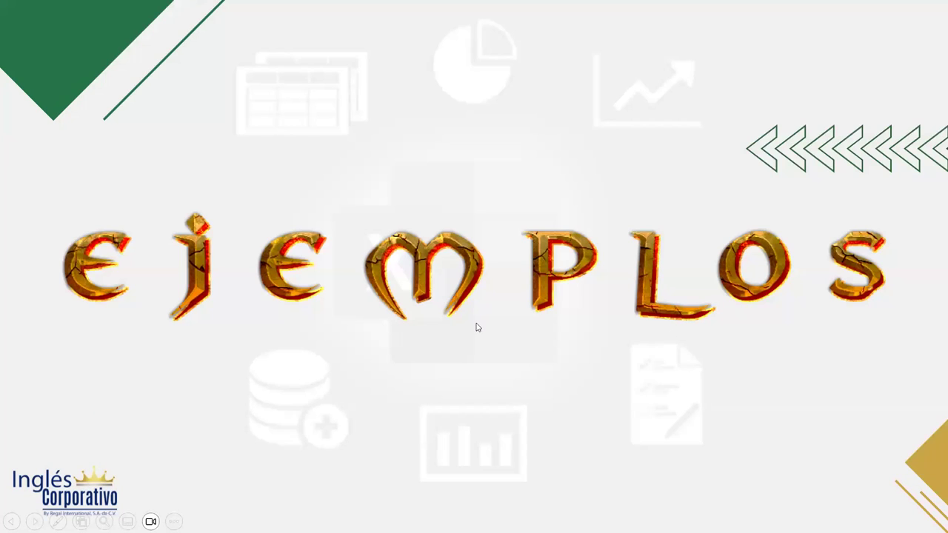
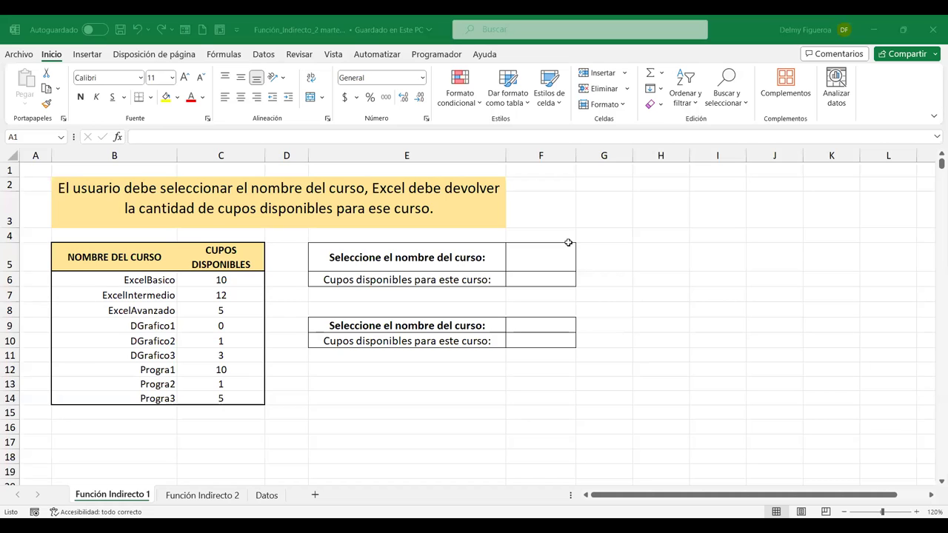
- Select course cell F5 and bring up the Datos ribbon tools
click(521, 246)
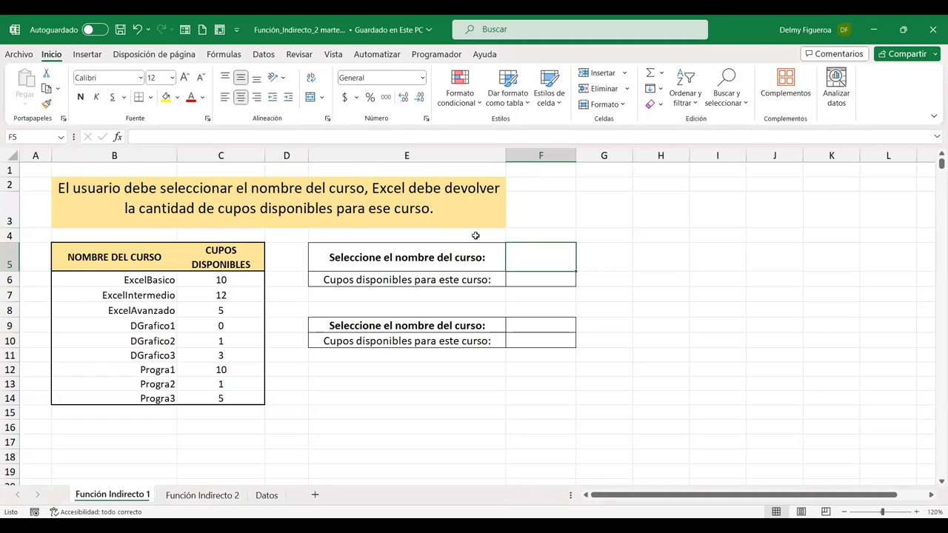
click(530, 278)
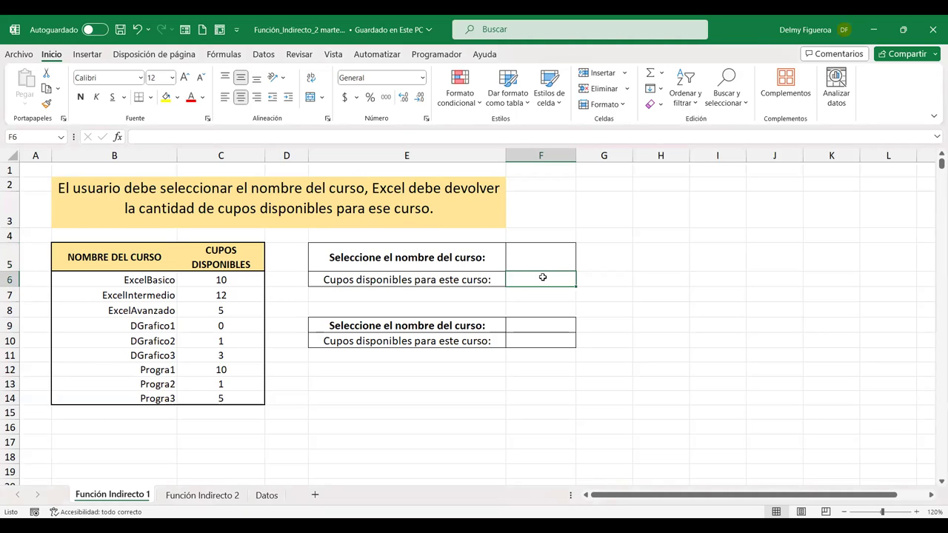
click(524, 259)
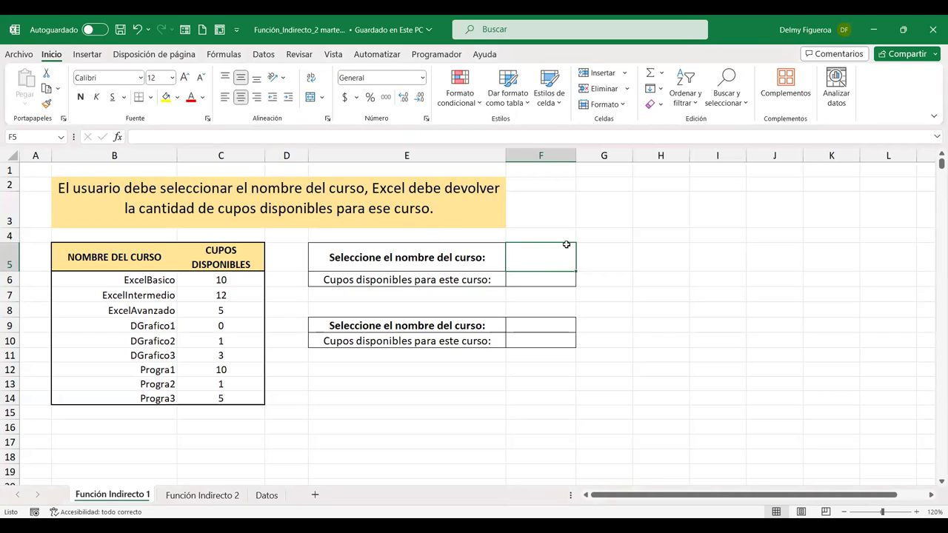
click(272, 57)
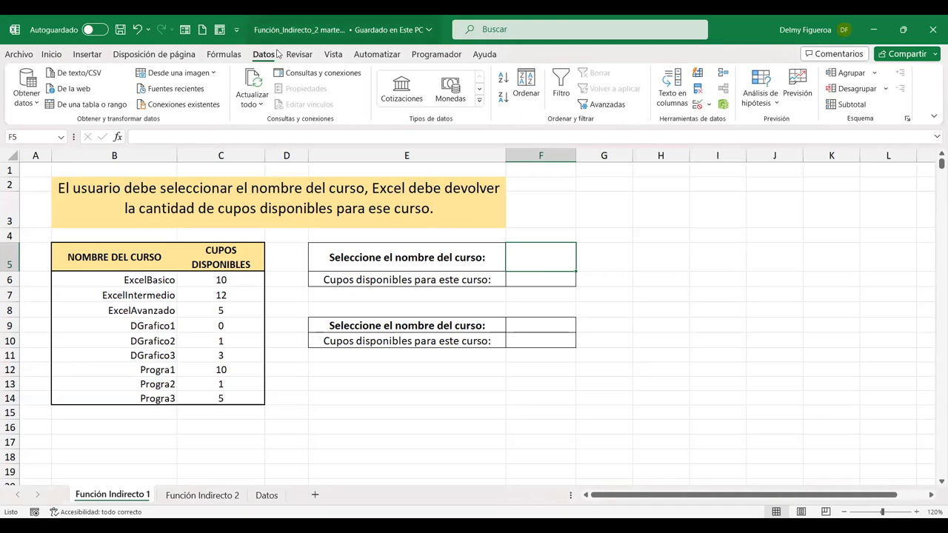
- Give F5 a Lista data validation sourced from =$B$6:$B$14
click(696, 105)
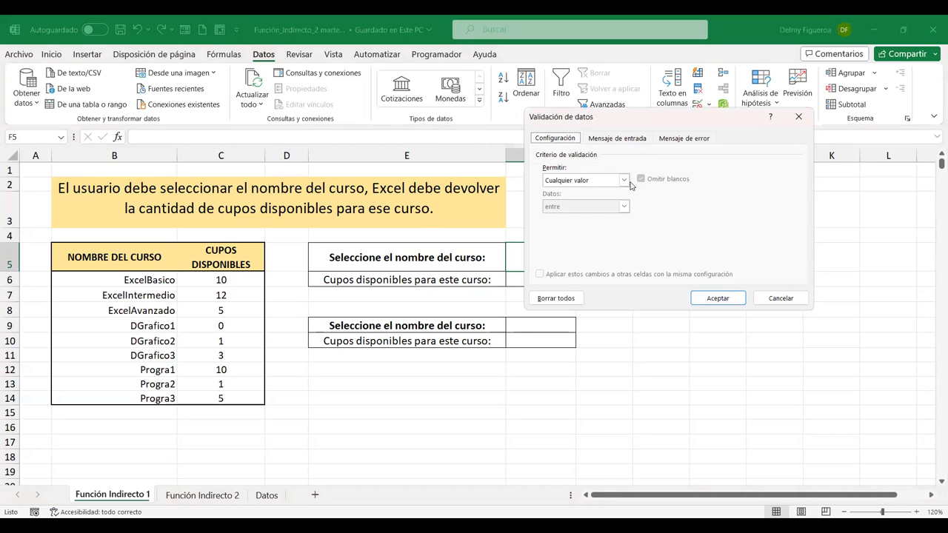
click(588, 181)
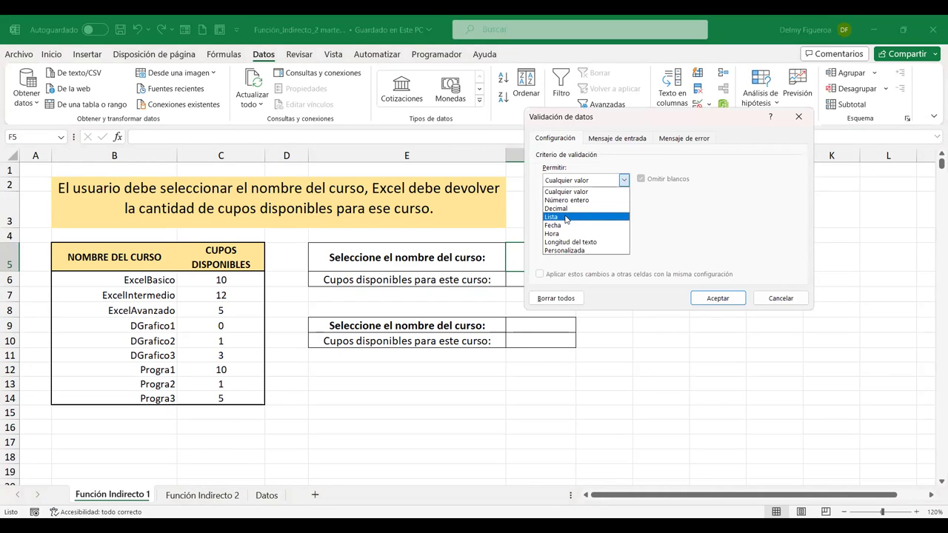
click(566, 218)
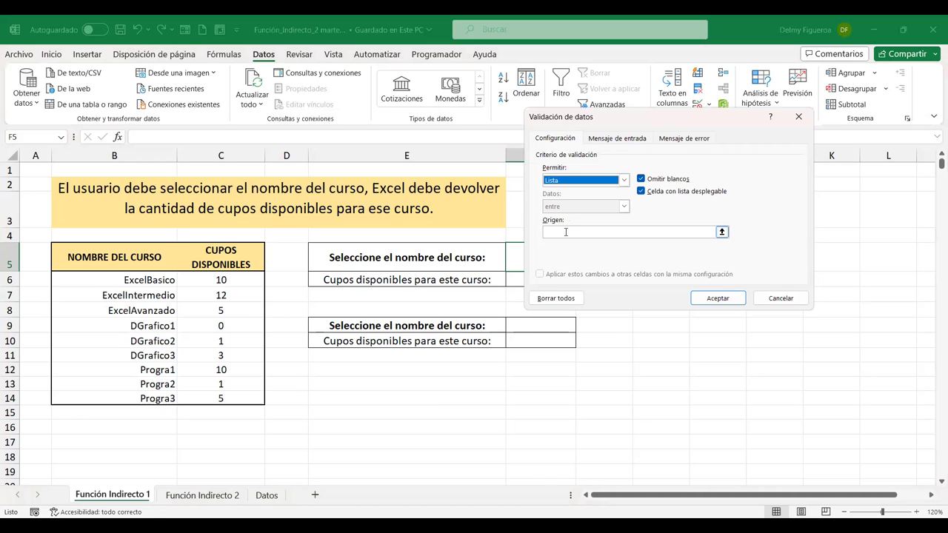
click(566, 232)
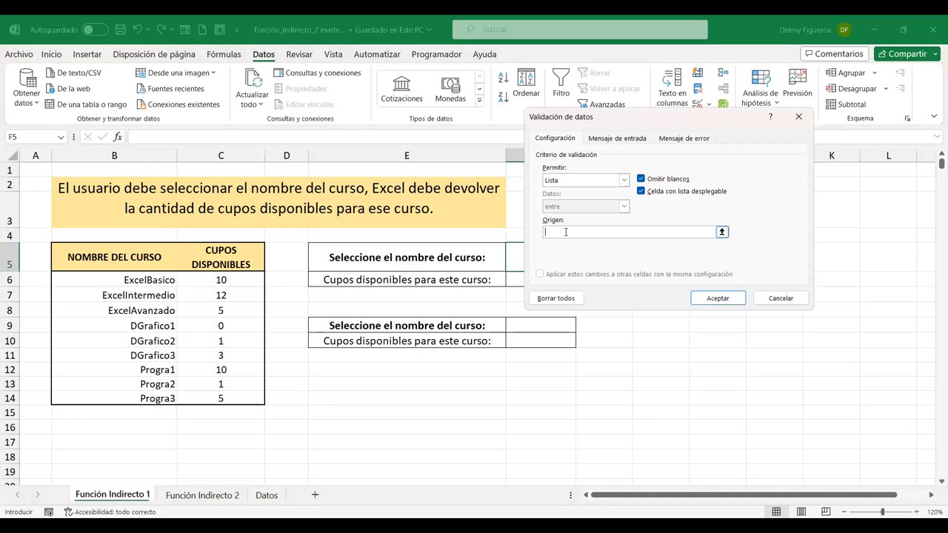
click(129, 279)
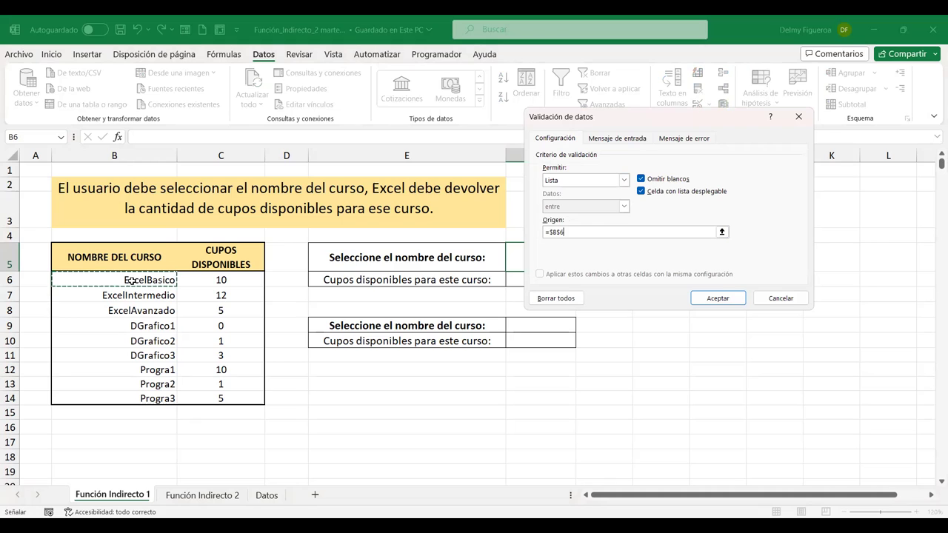
shift+click(121, 398)
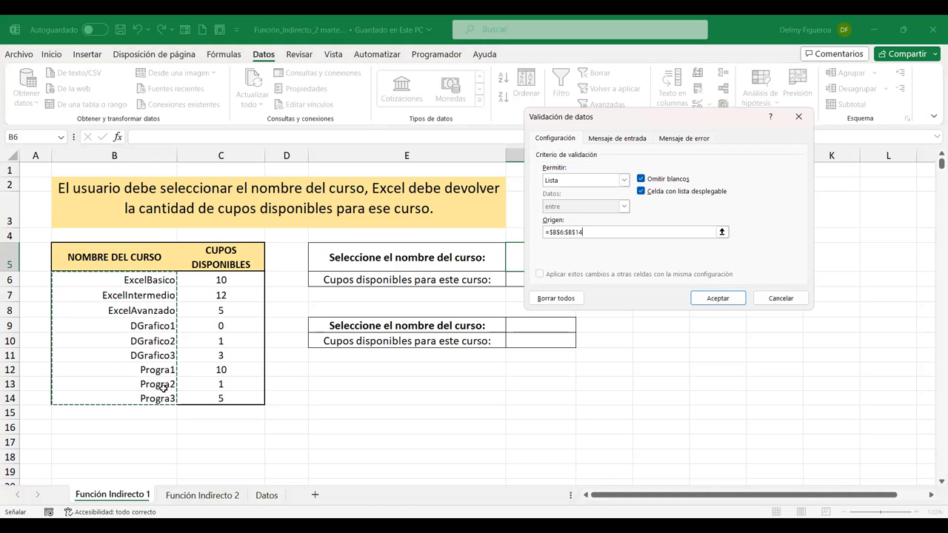
click(722, 299)
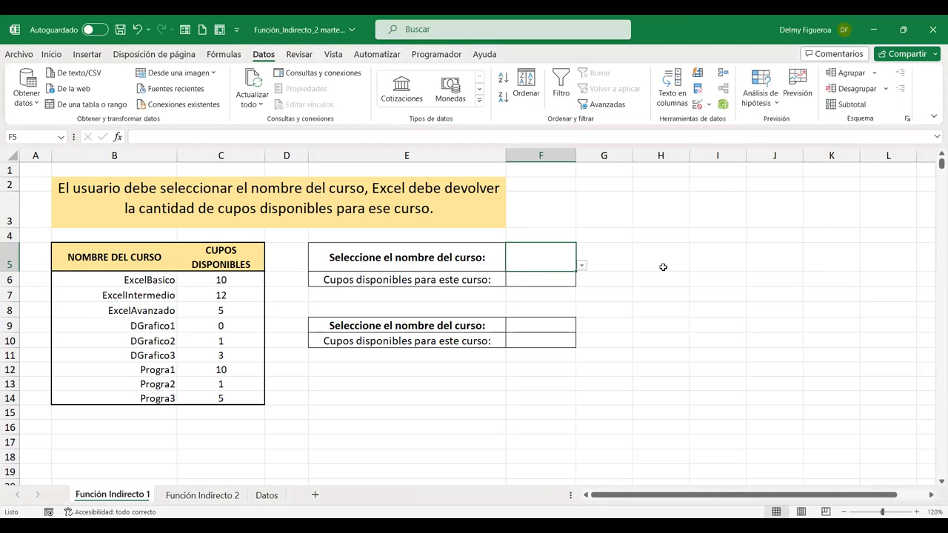
- Choose ExcelAvanzado from F5's dropdown and autofit column F to show it
click(582, 267)
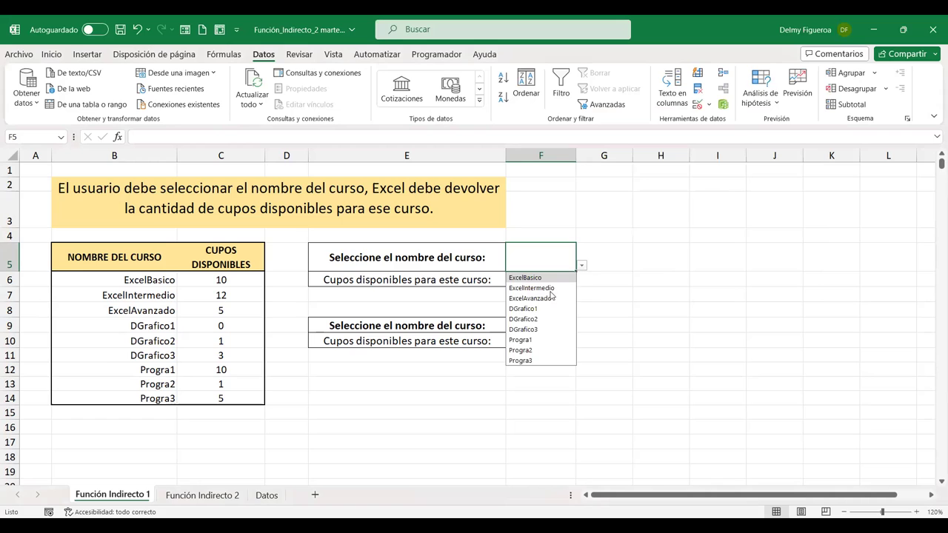
click(550, 298)
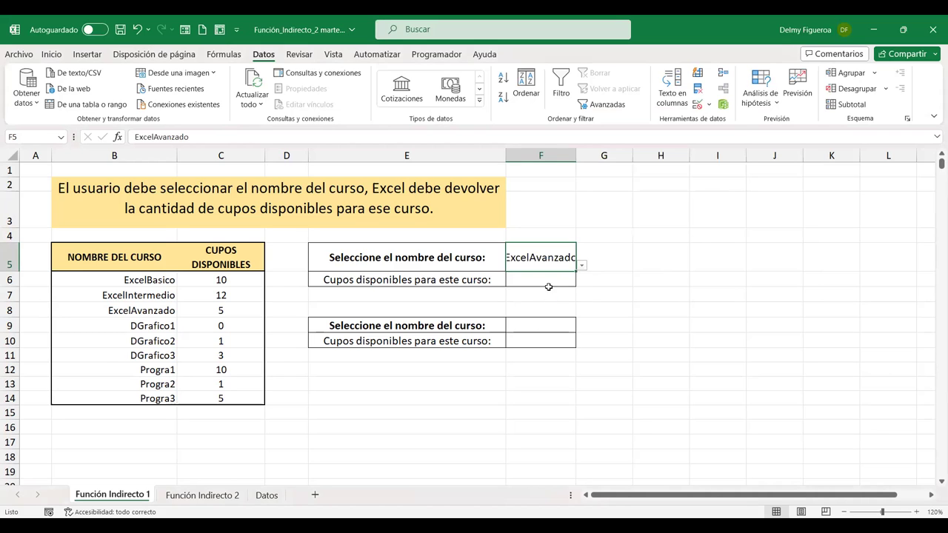
click(547, 279)
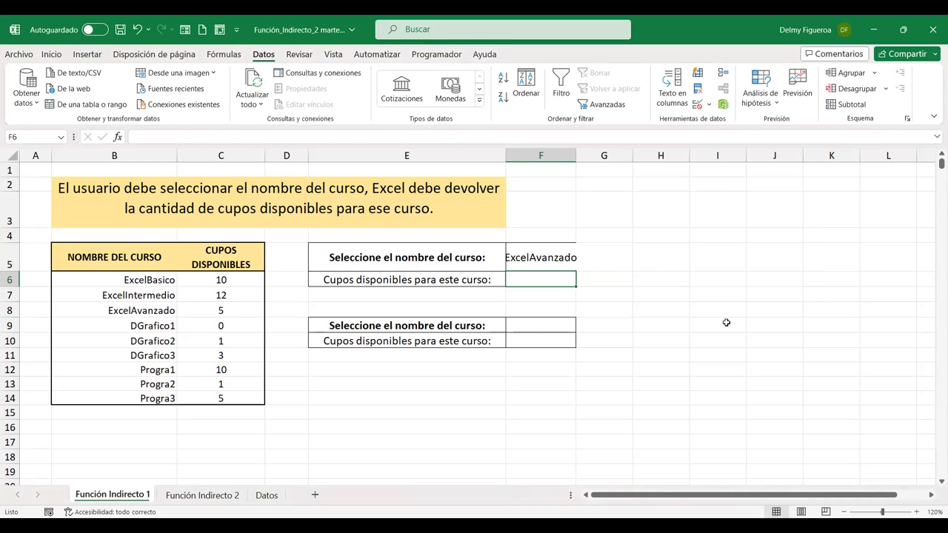
double_click(576, 155)
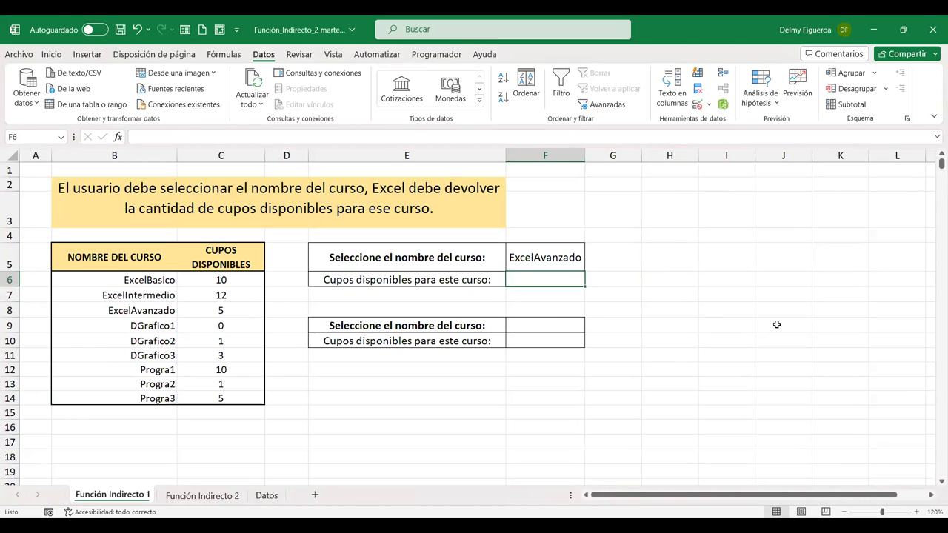
- Enter =INDIRECTO(F5) in F6, which returns #¡REF!
text(=)
text(i)
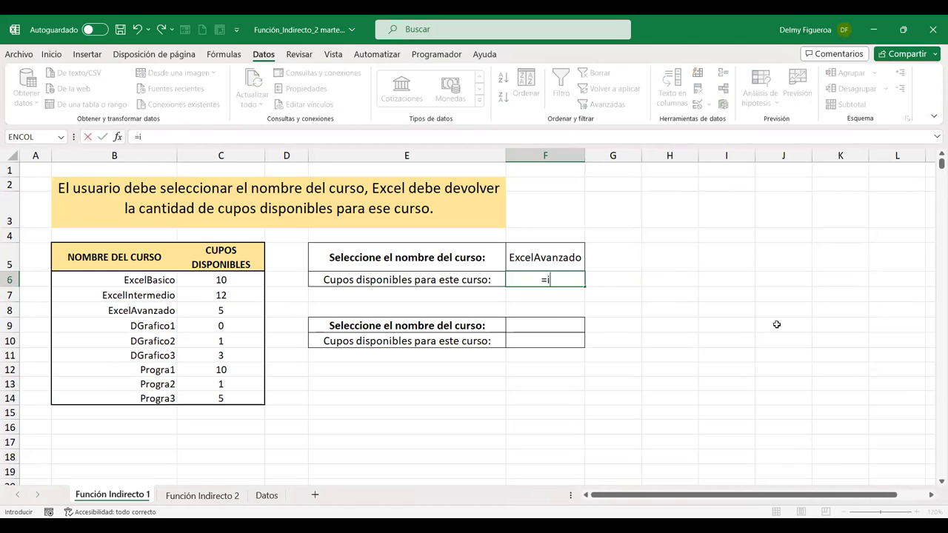
text(ndire)
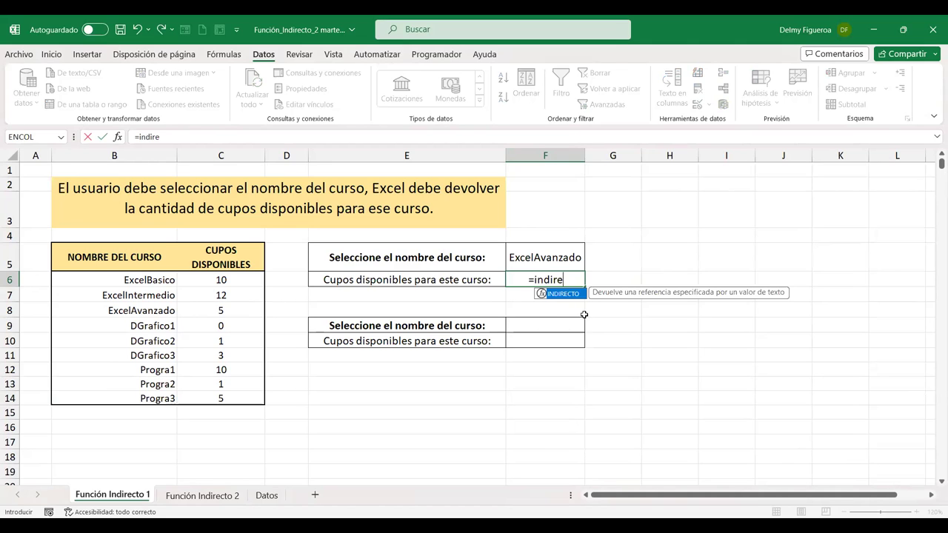
key(Tab)
click(564, 249)
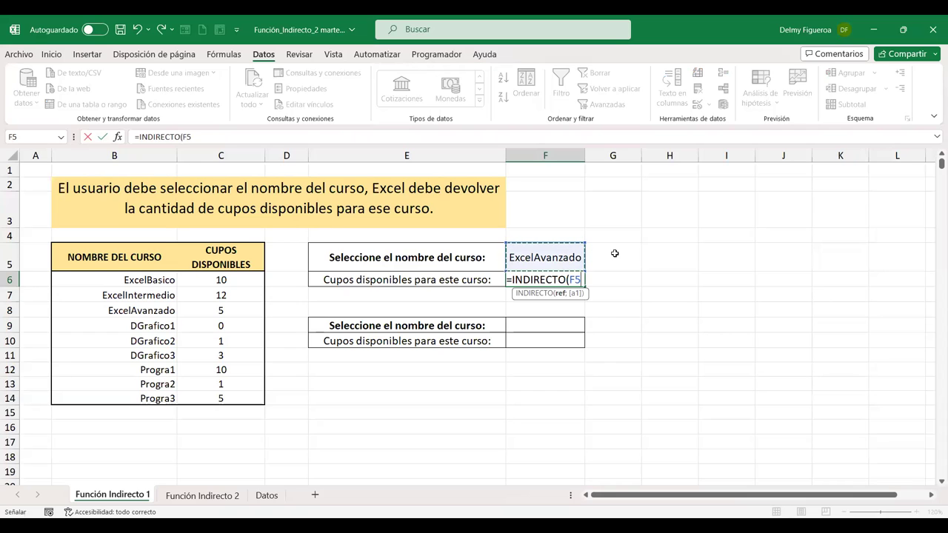
key(Return)
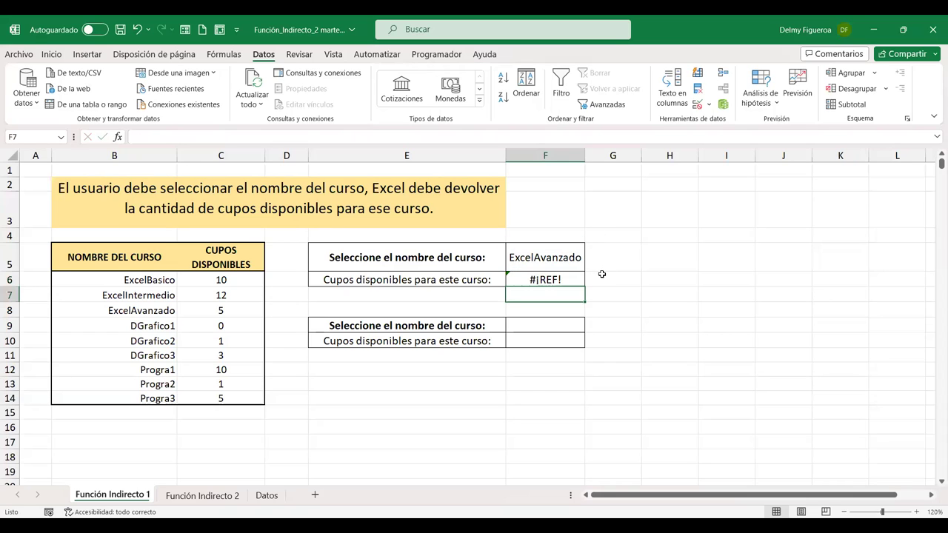
click(602, 274)
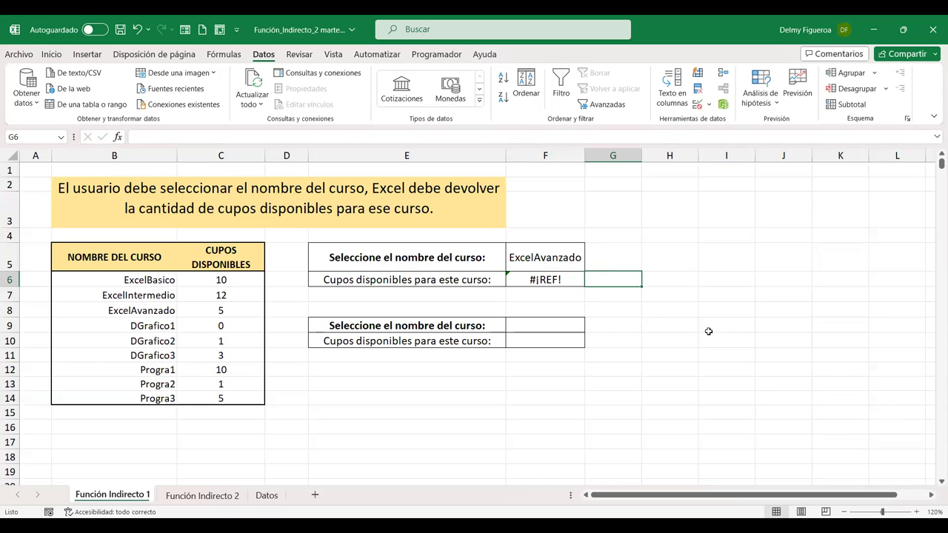
click(560, 275)
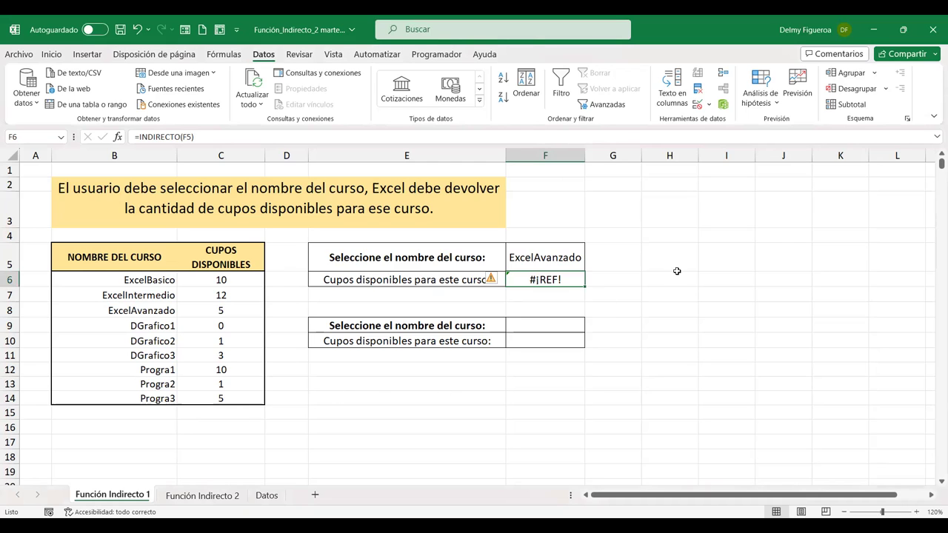
click(658, 252)
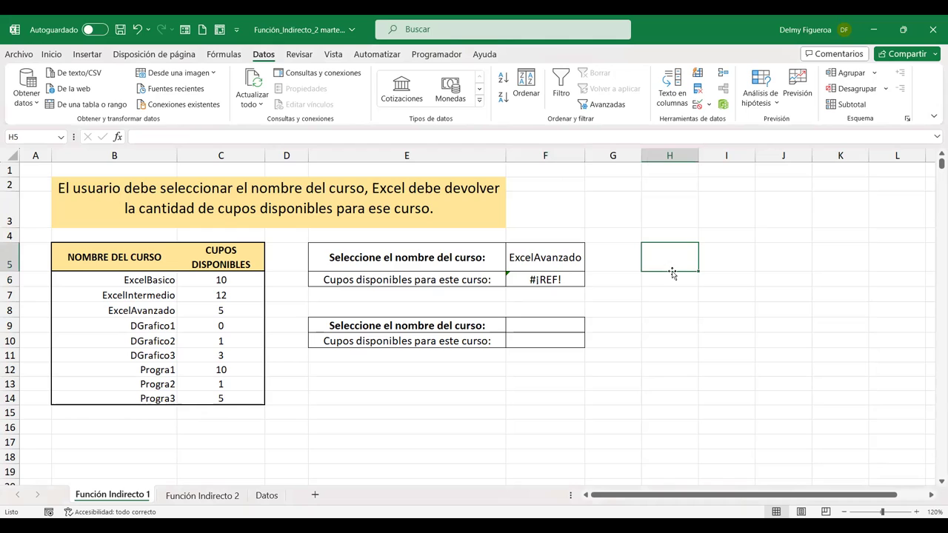
click(548, 276)
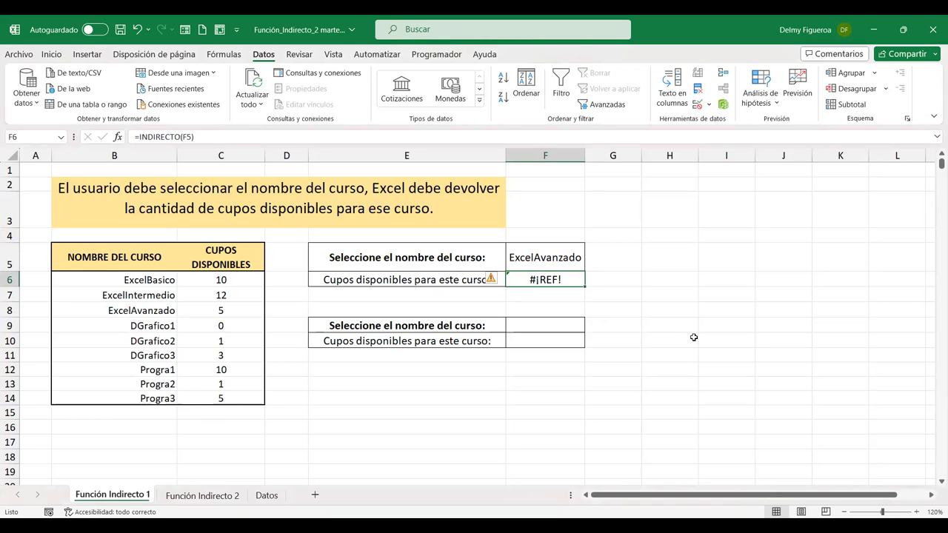
click(612, 280)
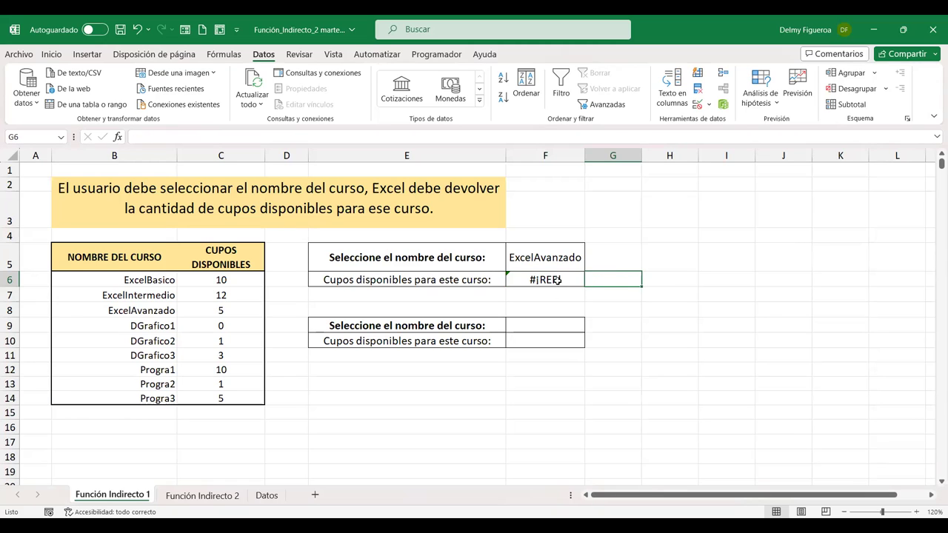
click(556, 280)
click(556, 257)
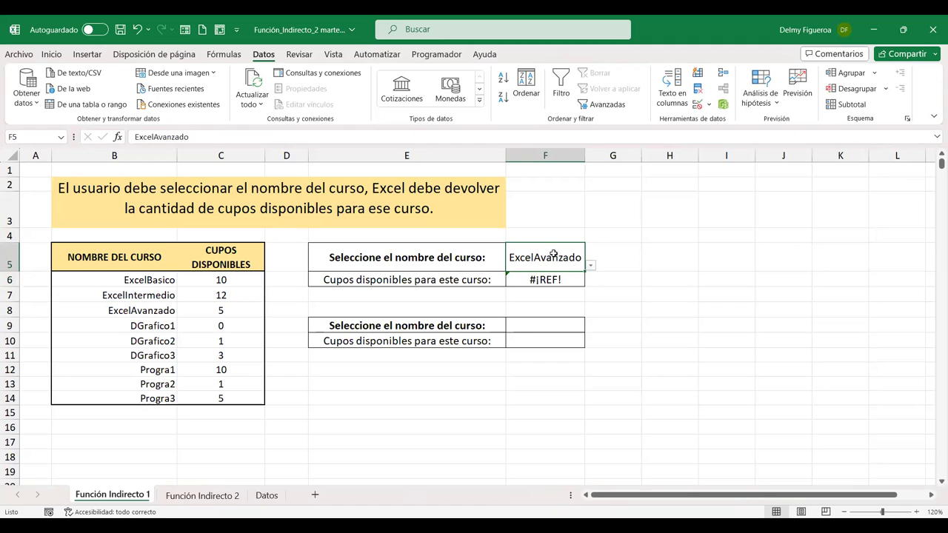
click(553, 279)
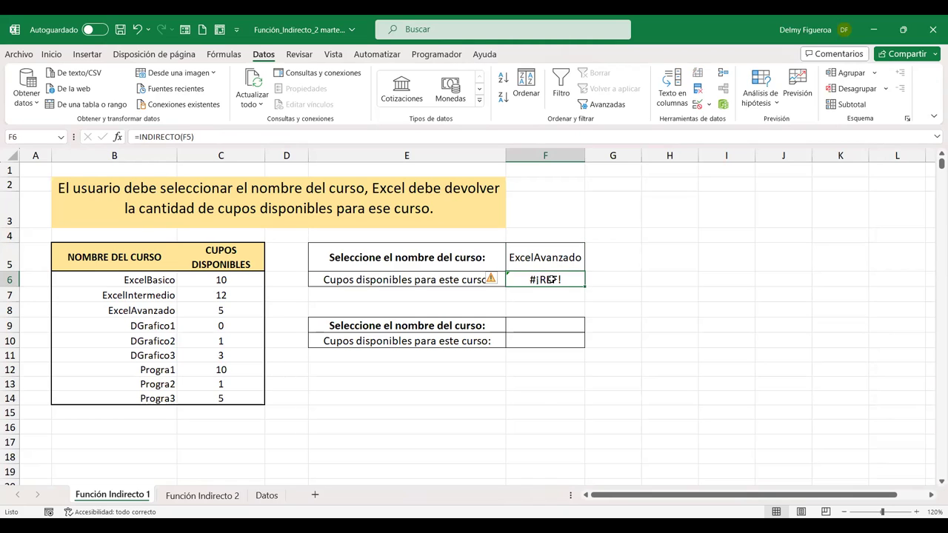
click(552, 258)
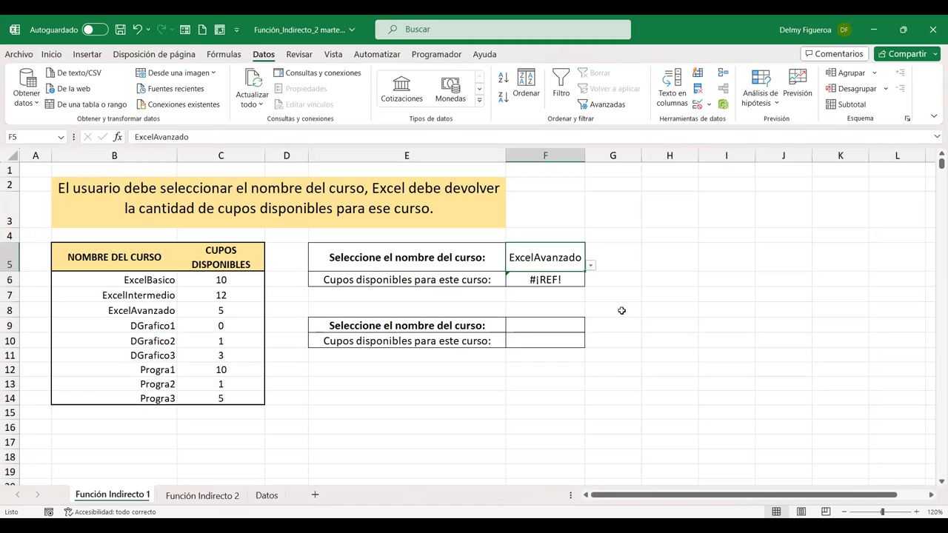
click(534, 275)
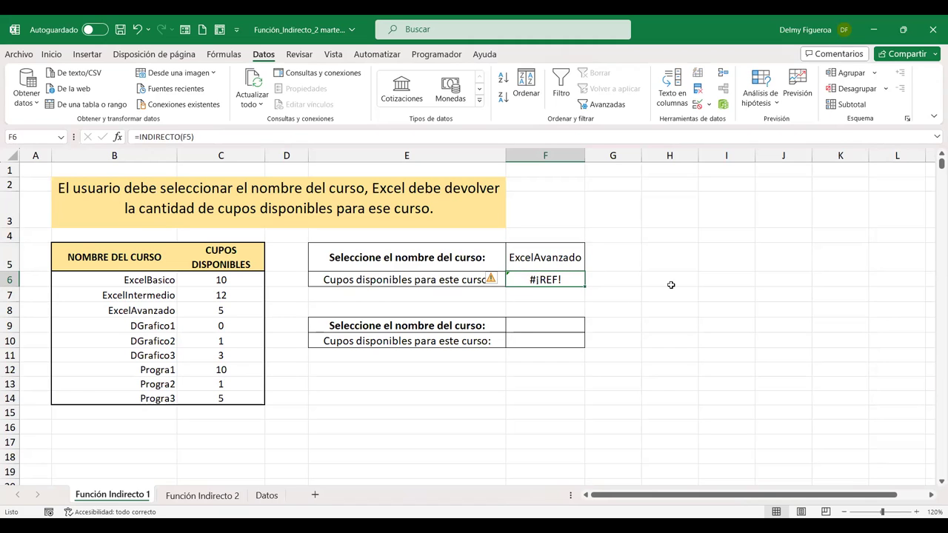
- Enter =F5 in cell F6
text(=)
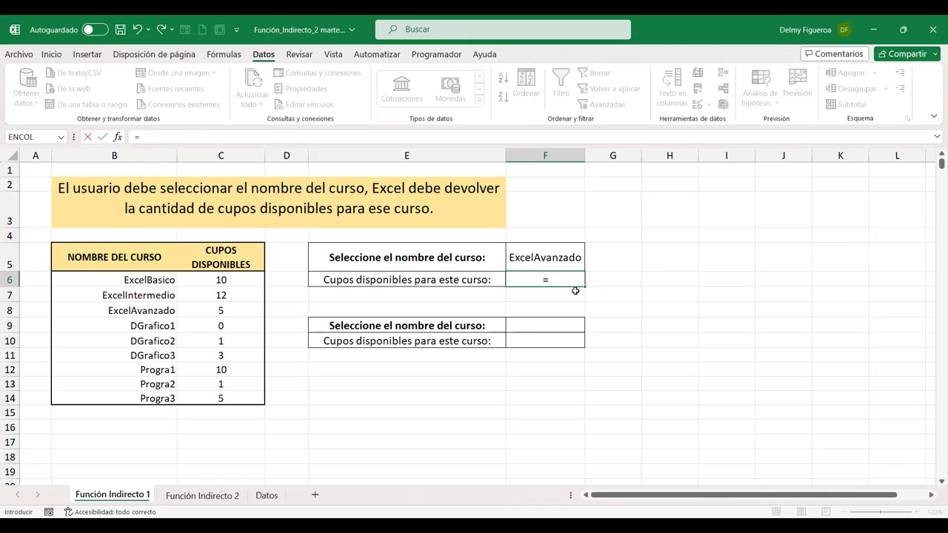
click(568, 257)
key(Return)
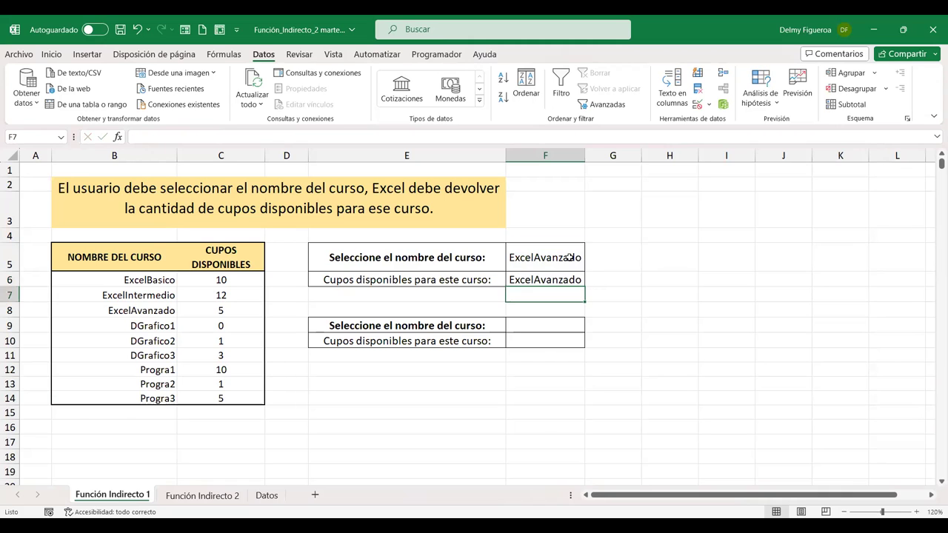
key(Up)
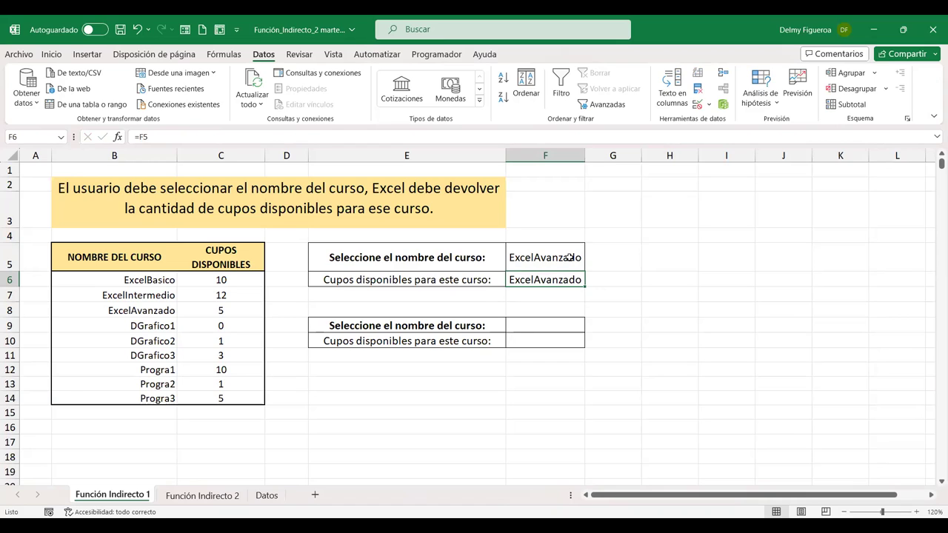
- Re-enter F6 as +INDIRECTO(F5), still giving #¡REF!, and check F5's course
text(+)
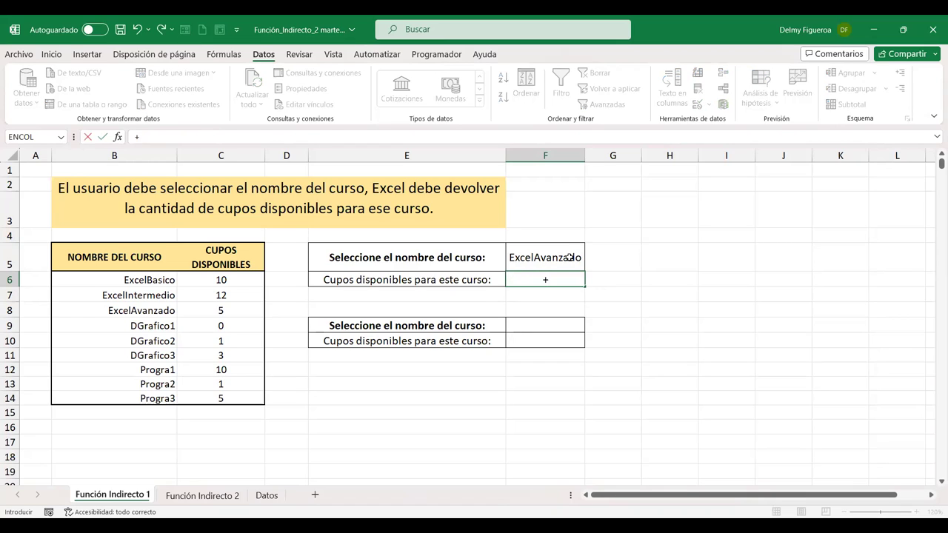
text(indire)
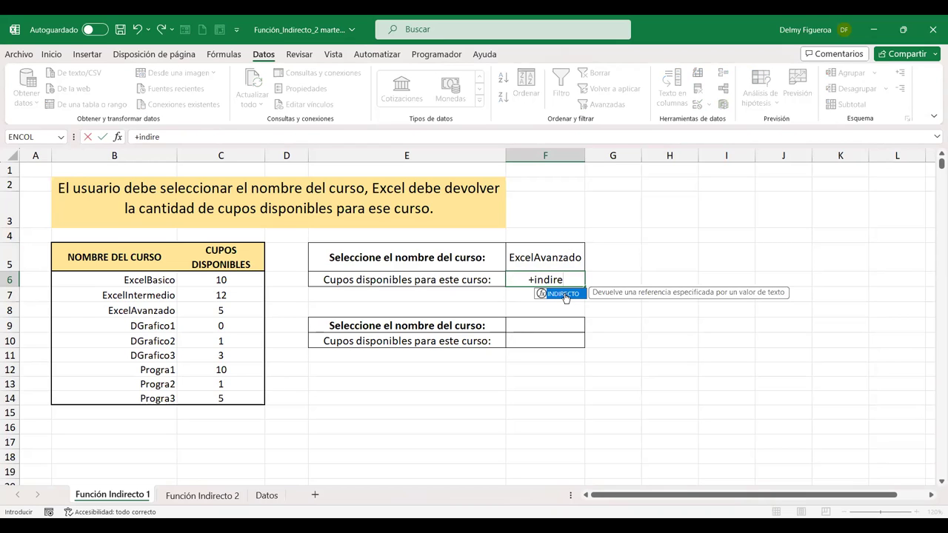
double_click(565, 294)
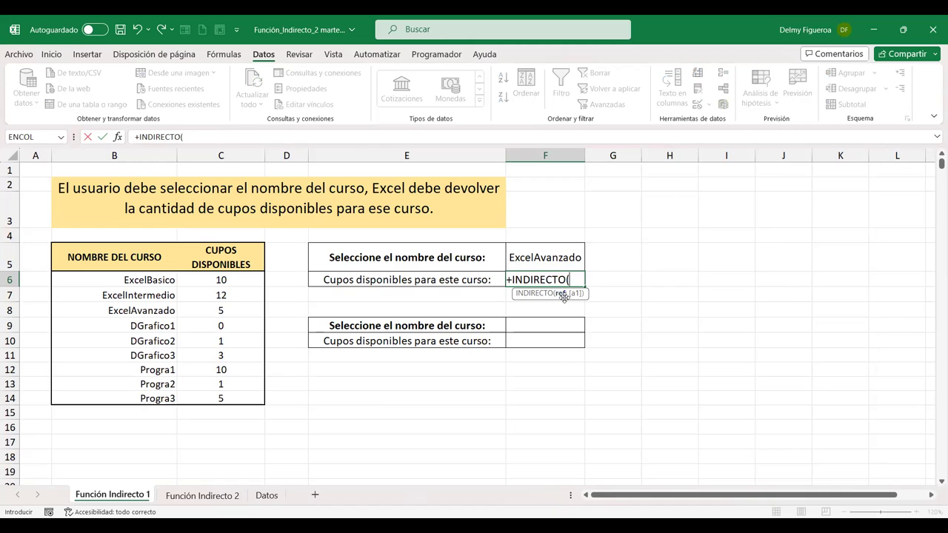
click(567, 257)
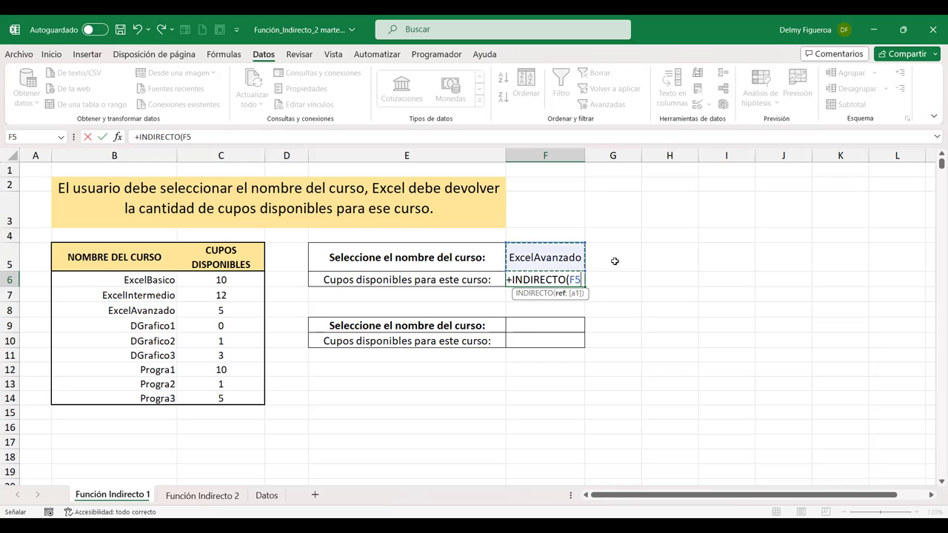
key(Return)
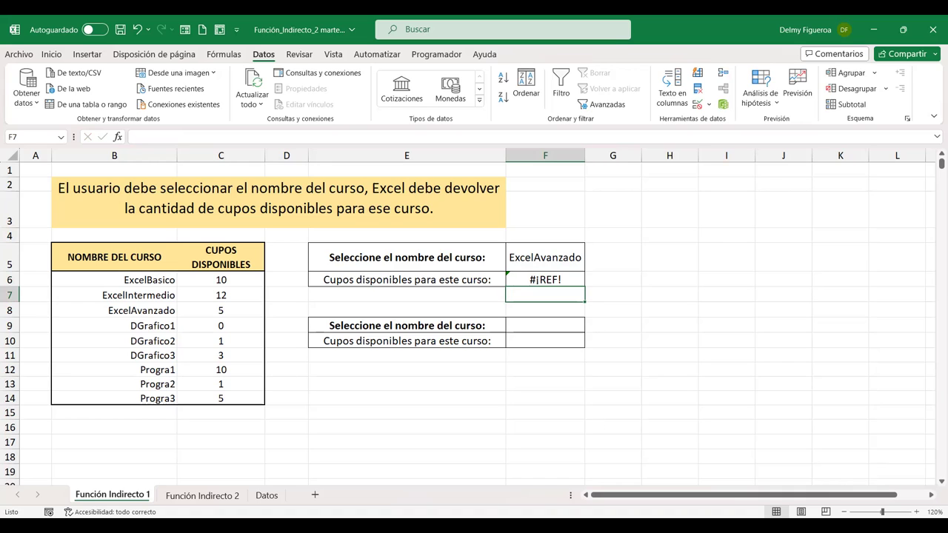
key(alt+Tab)
click(564, 257)
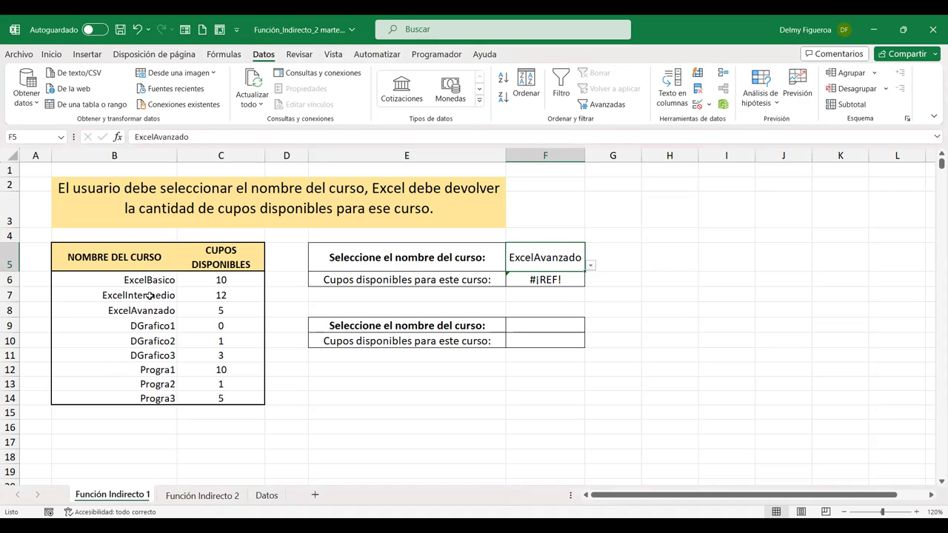
- Create names from B6:C14 using the left column, so F6 returns 5 for ExcelAvanzado
drag(145, 279, 214, 400)
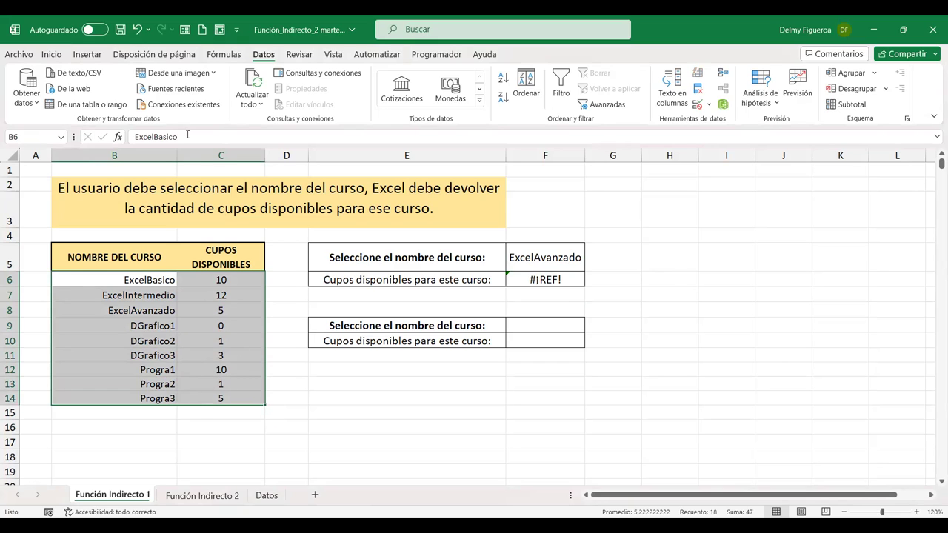
click(224, 54)
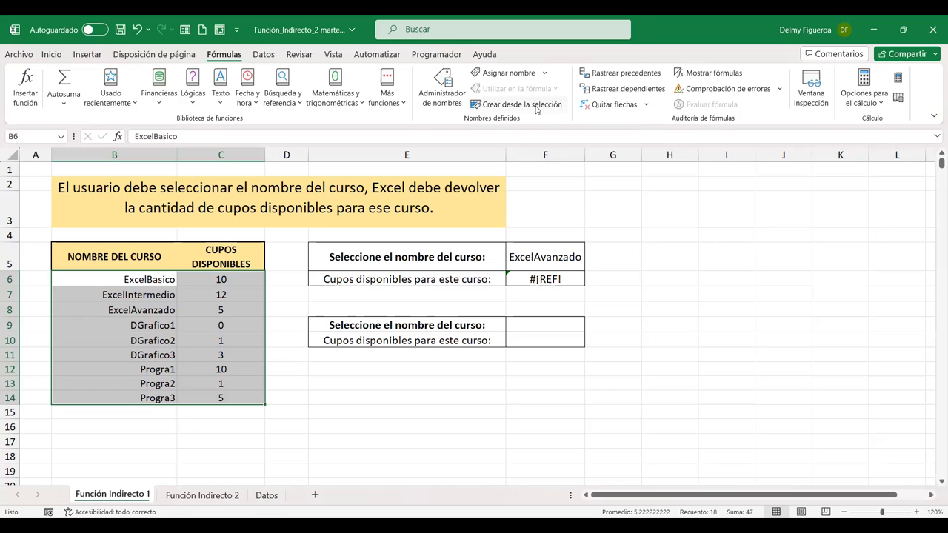
click(537, 107)
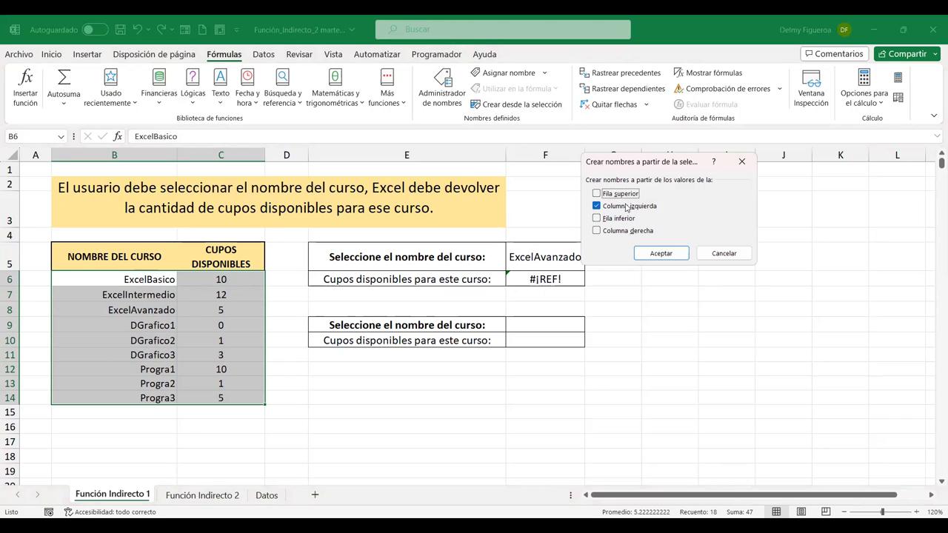
click(666, 254)
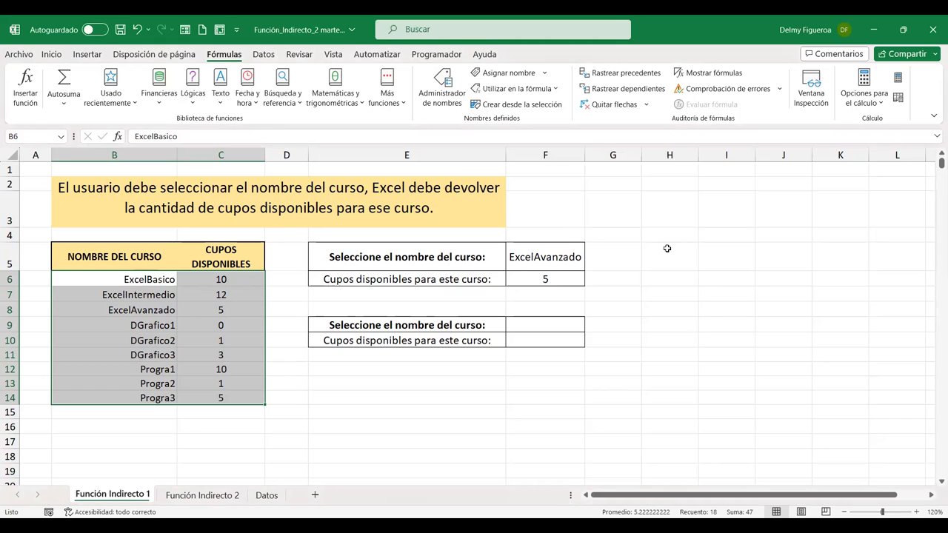
click(570, 278)
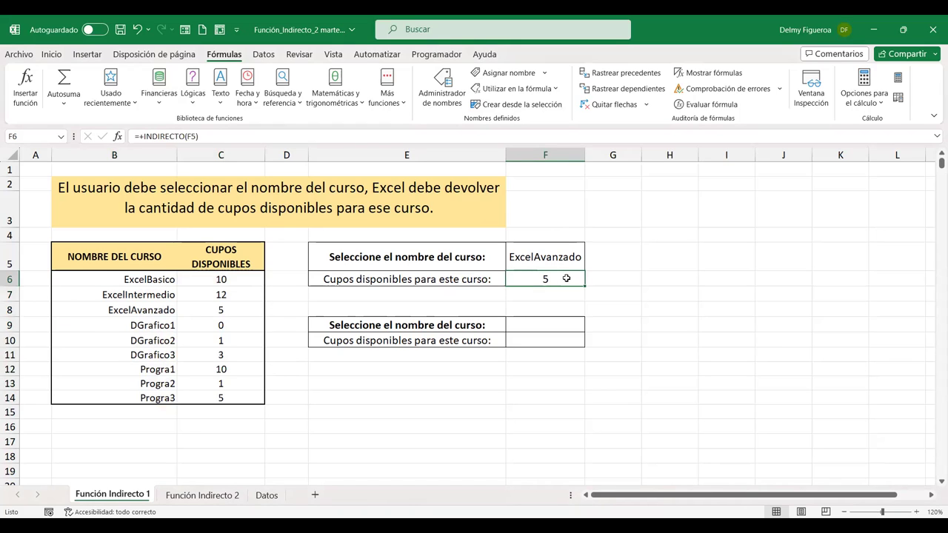
click(446, 80)
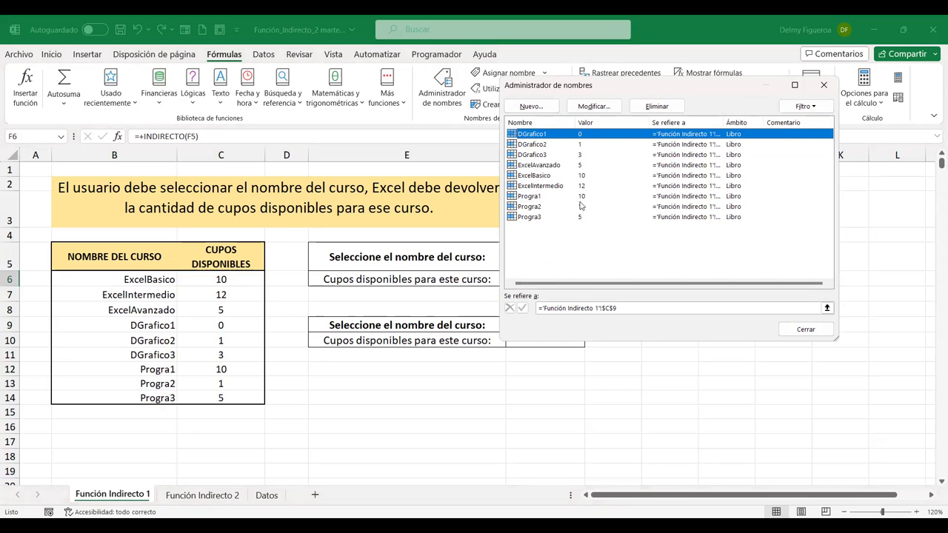
click(805, 330)
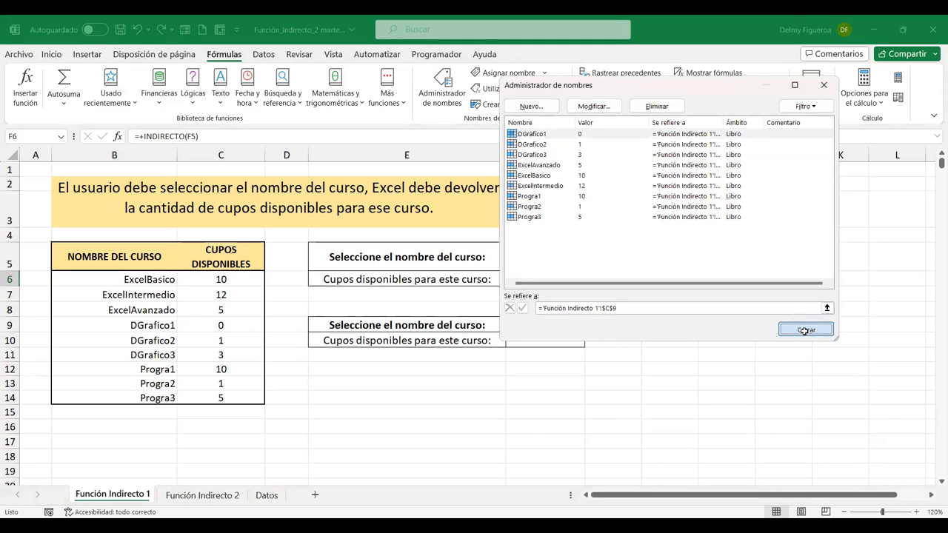
click(551, 257)
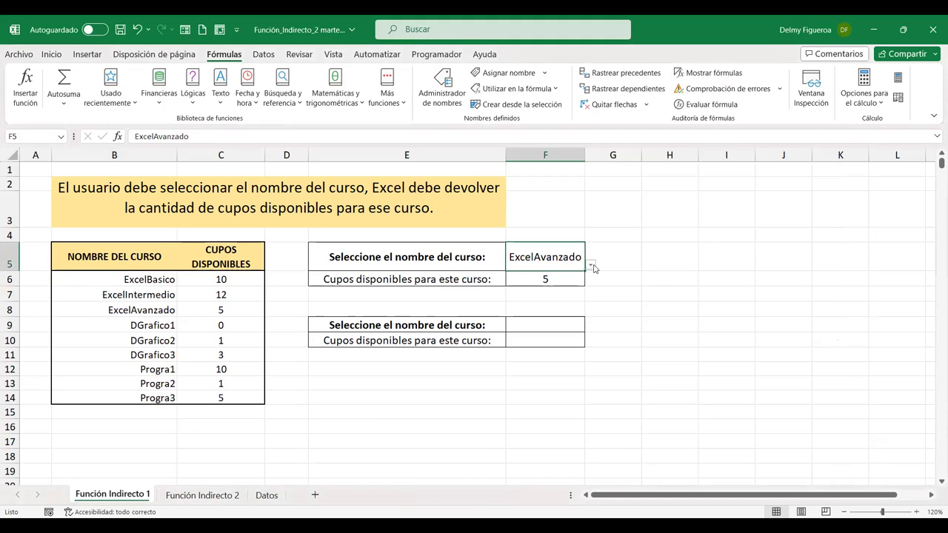
- Pick Progra2 in F5 and compare with its seat count in C13
click(591, 265)
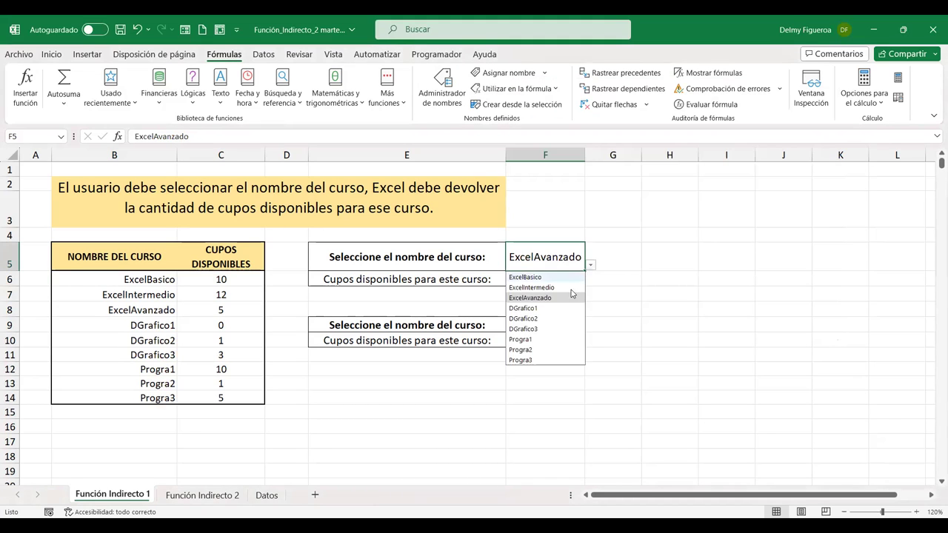
click(539, 349)
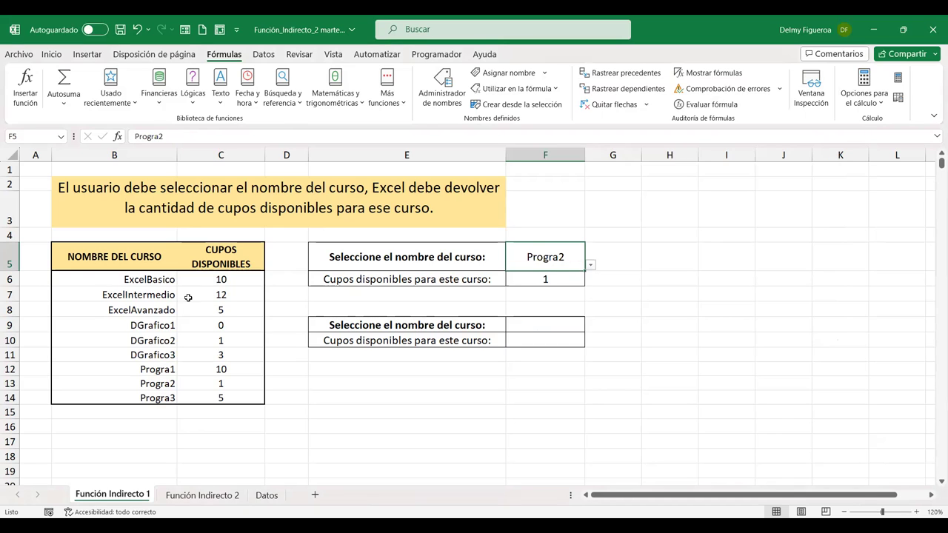
click(215, 380)
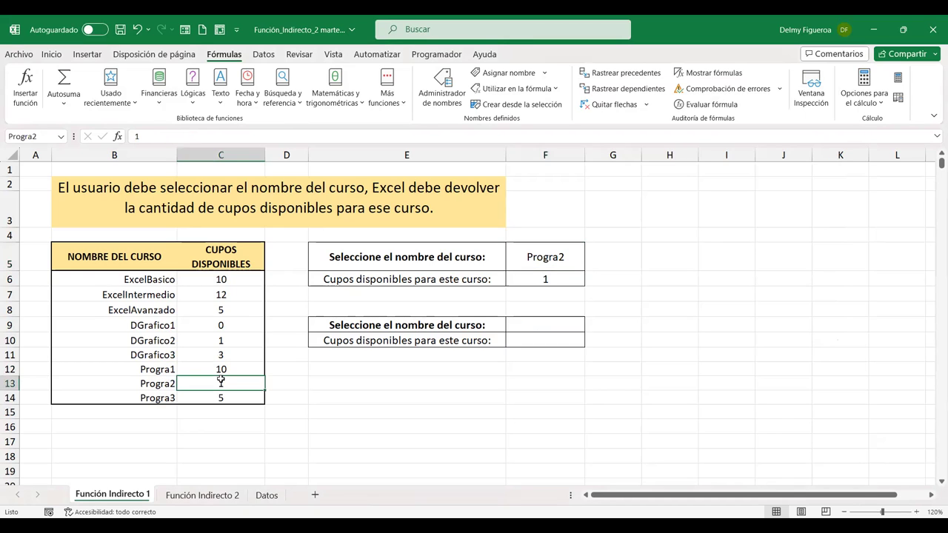
- Pick ExcelIntermedio in F5, showing 12 seats, then select cell F9
click(552, 255)
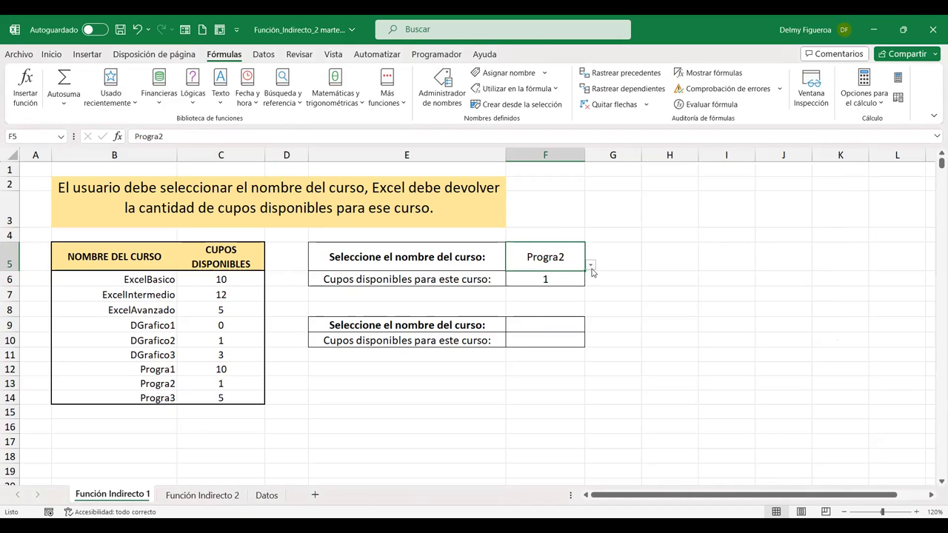
click(590, 265)
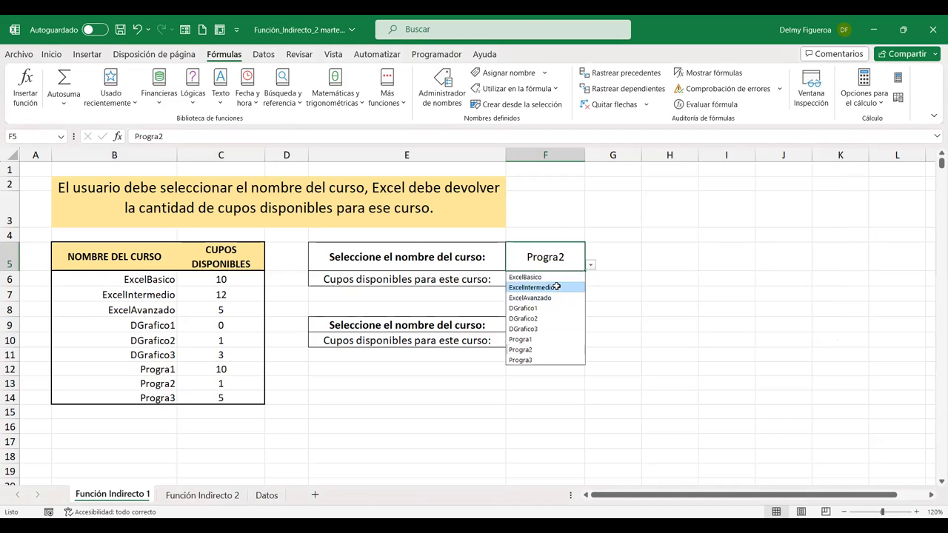
click(556, 286)
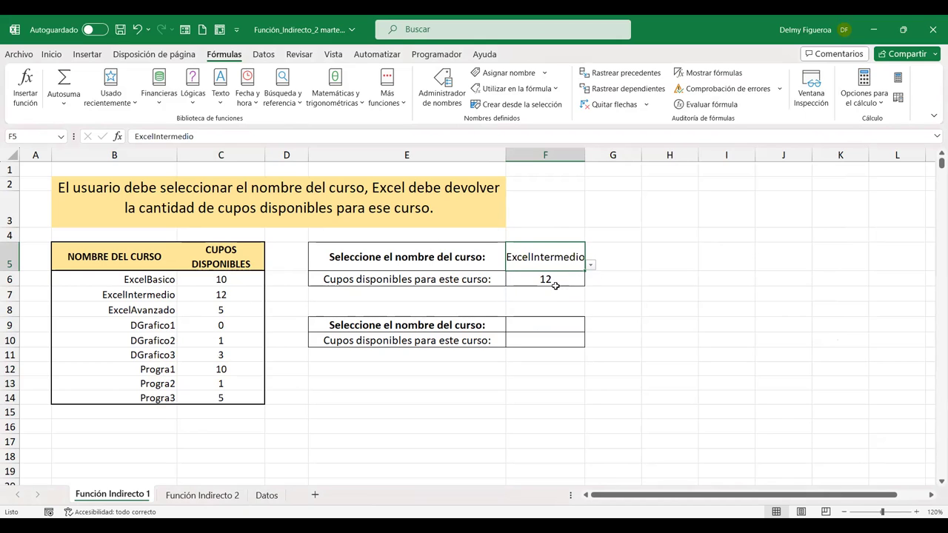
click(545, 325)
click(545, 325)
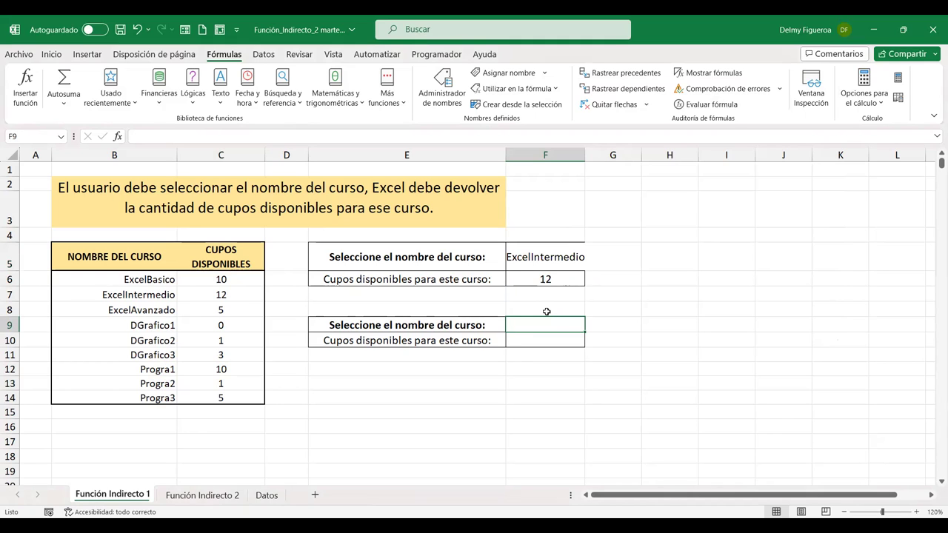
- Autofit column F for ExcelIntermedio, then select empty cell F9 with the Datos tools shown
double_click(582, 150)
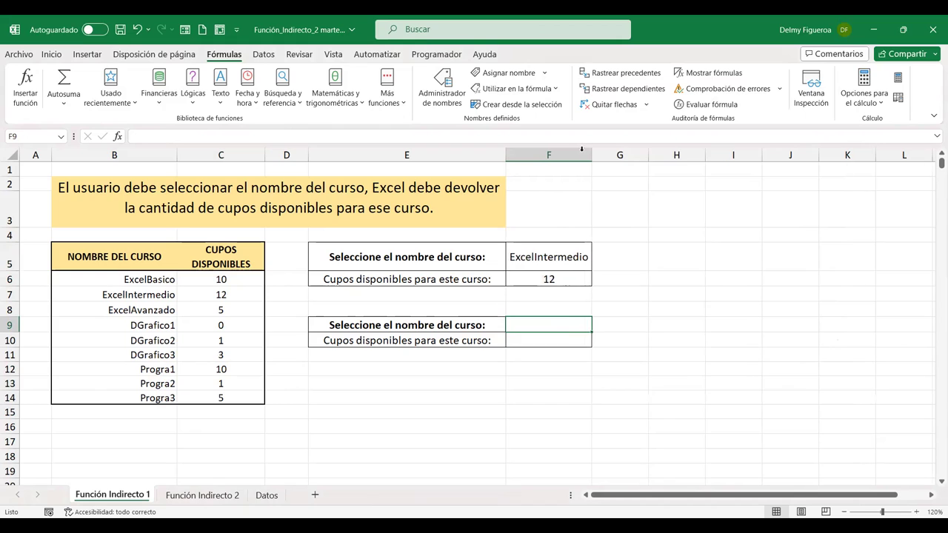
click(563, 278)
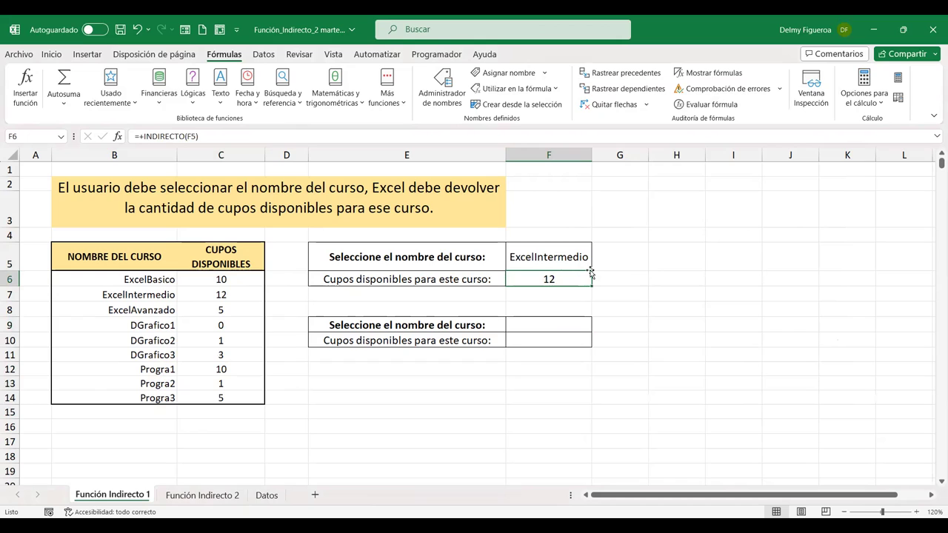
click(567, 322)
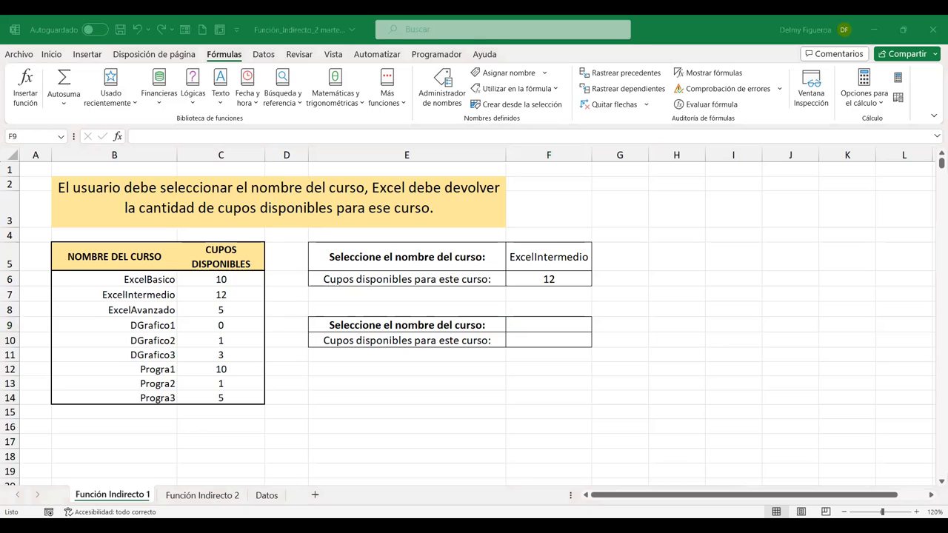
click(553, 325)
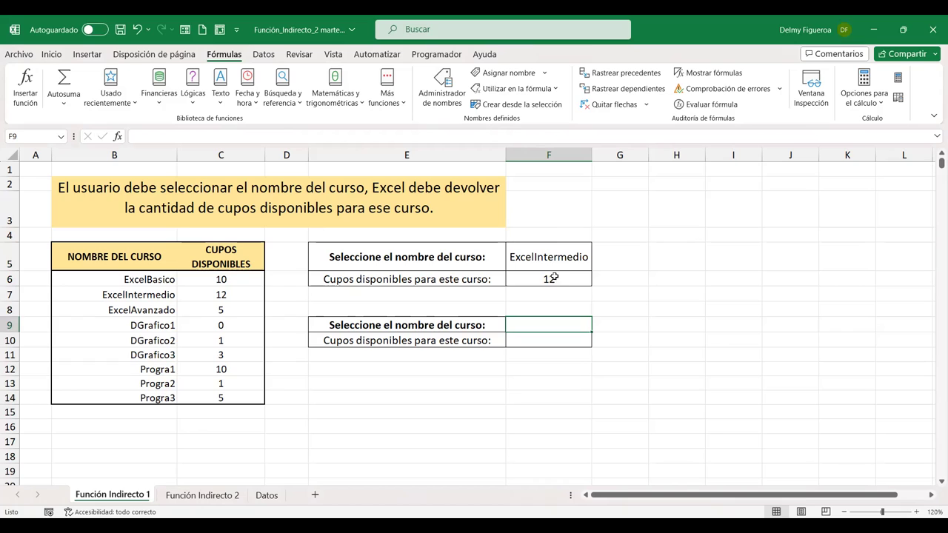
click(562, 256)
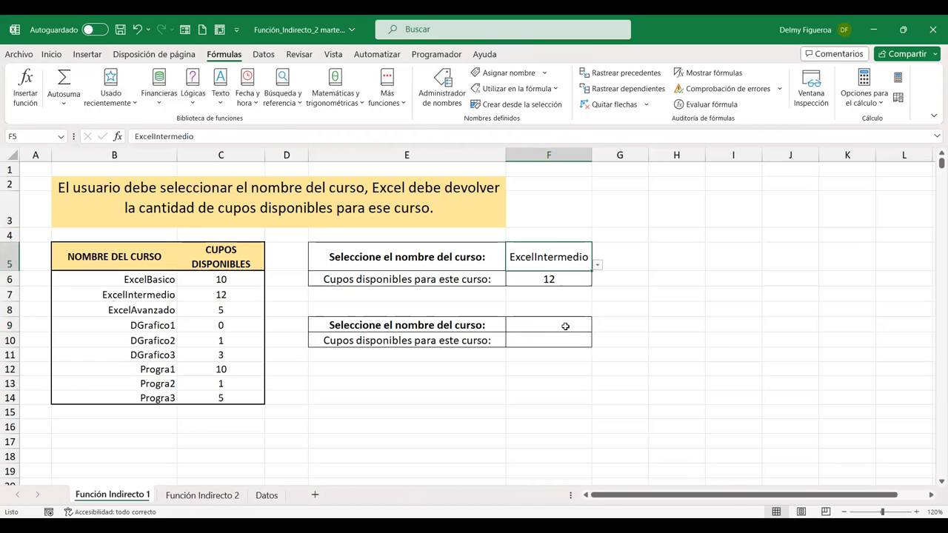
click(566, 325)
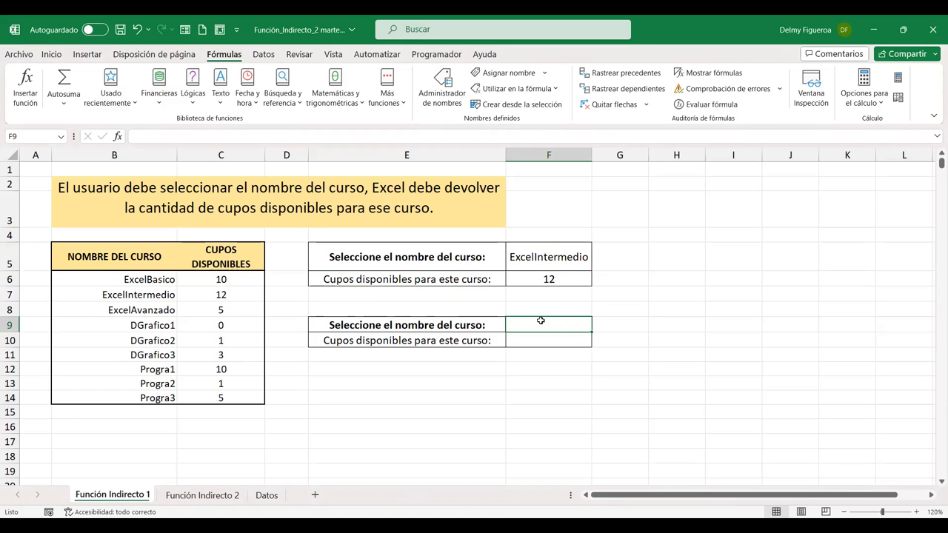
click(263, 54)
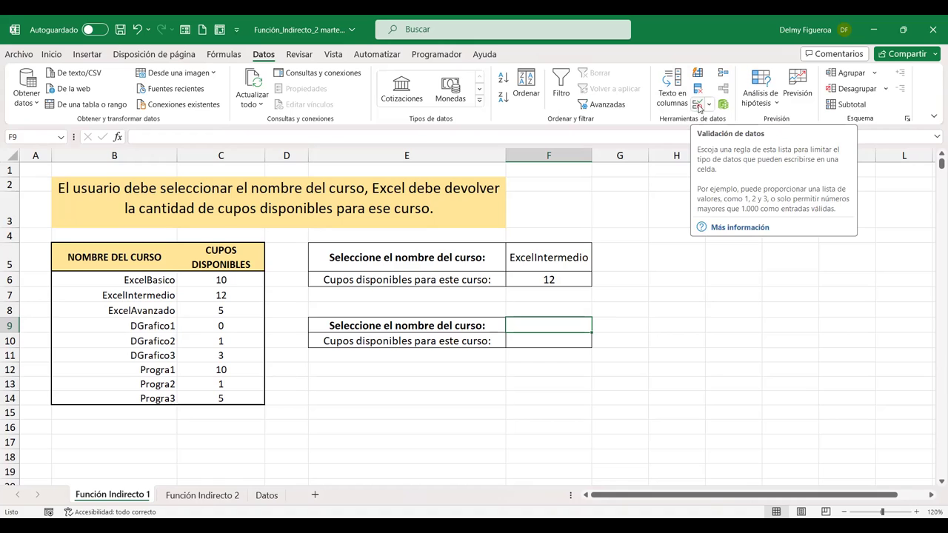
click(698, 108)
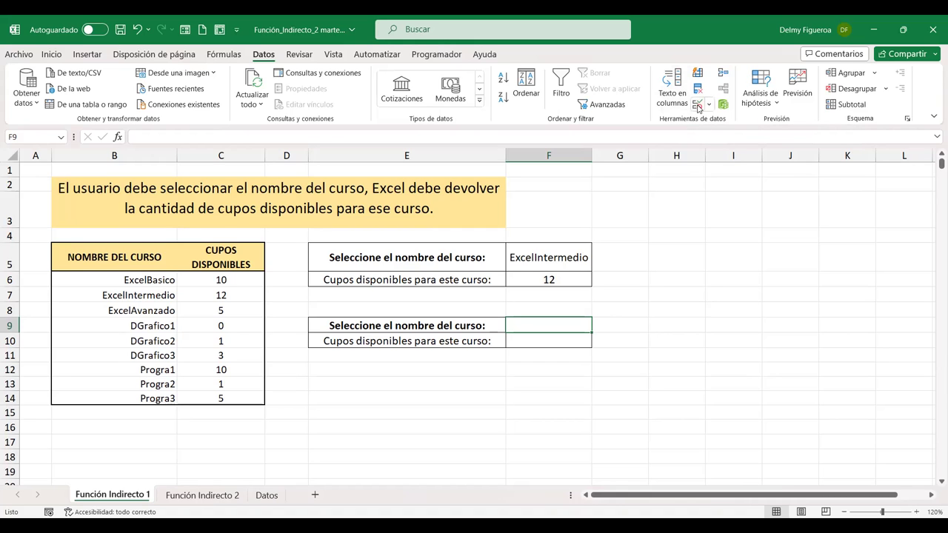
click(698, 107)
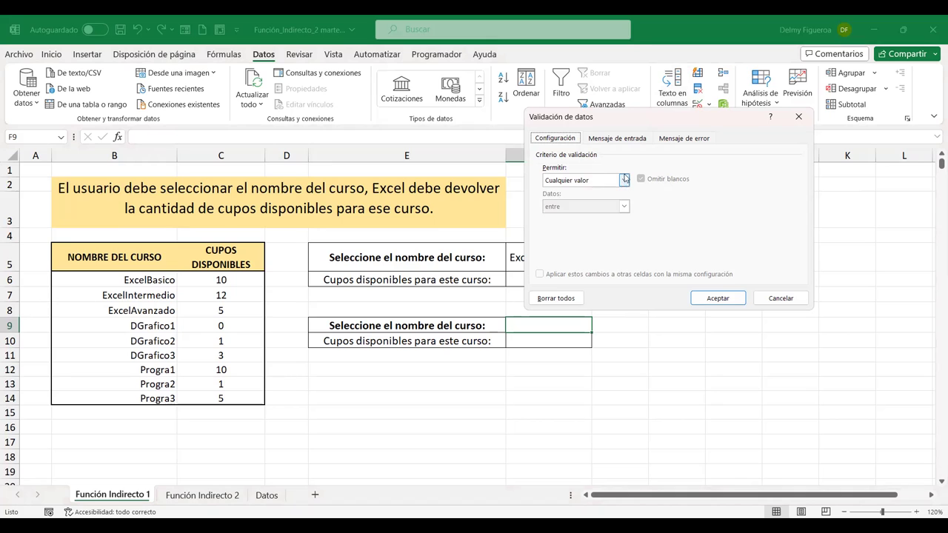
click(623, 184)
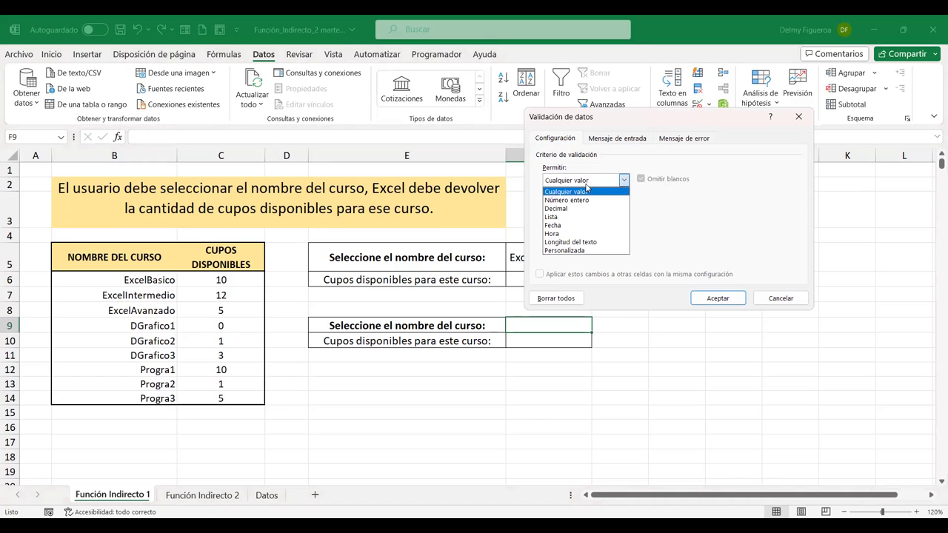
click(564, 217)
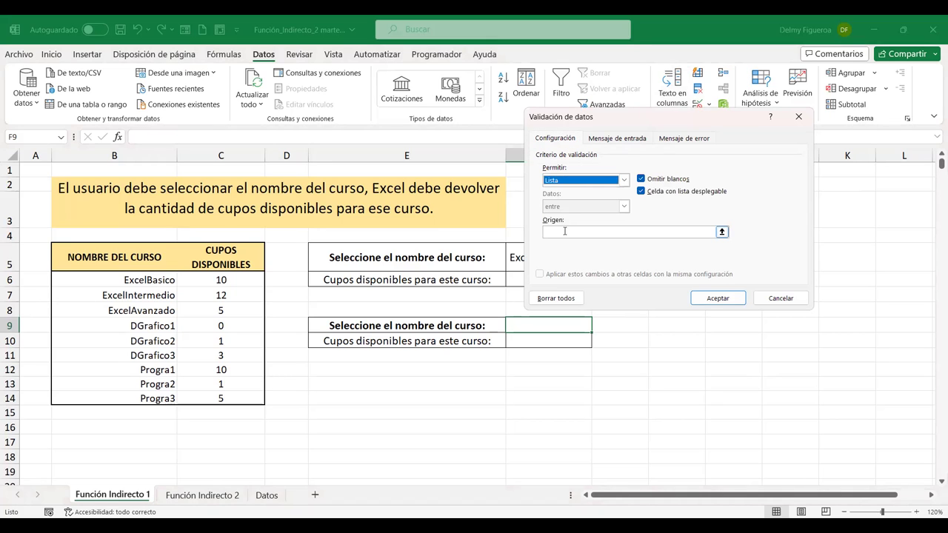
click(562, 231)
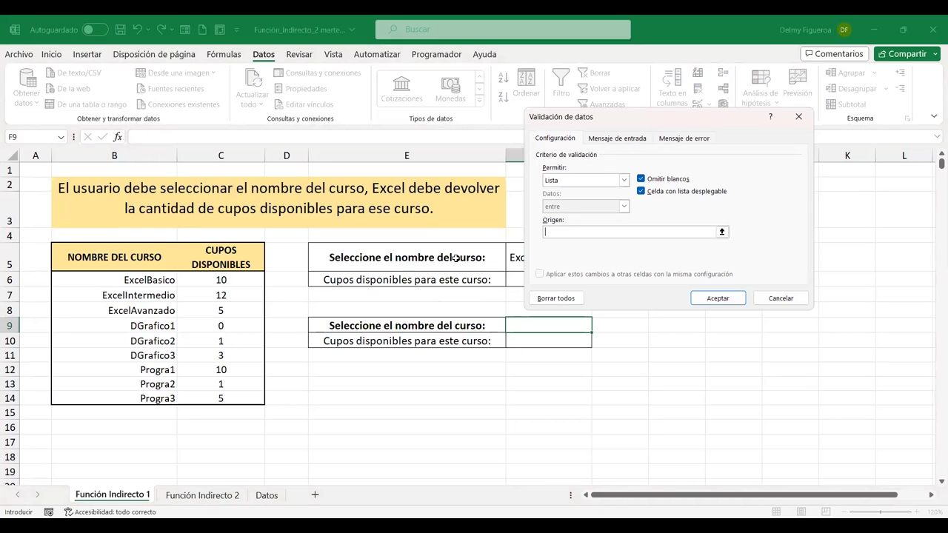
click(154, 278)
drag(151, 389, 154, 399)
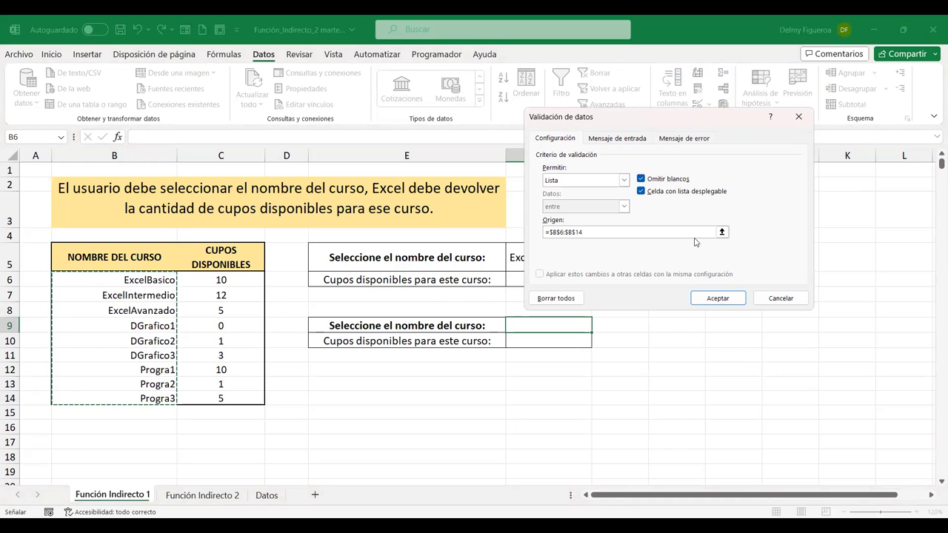
click(717, 298)
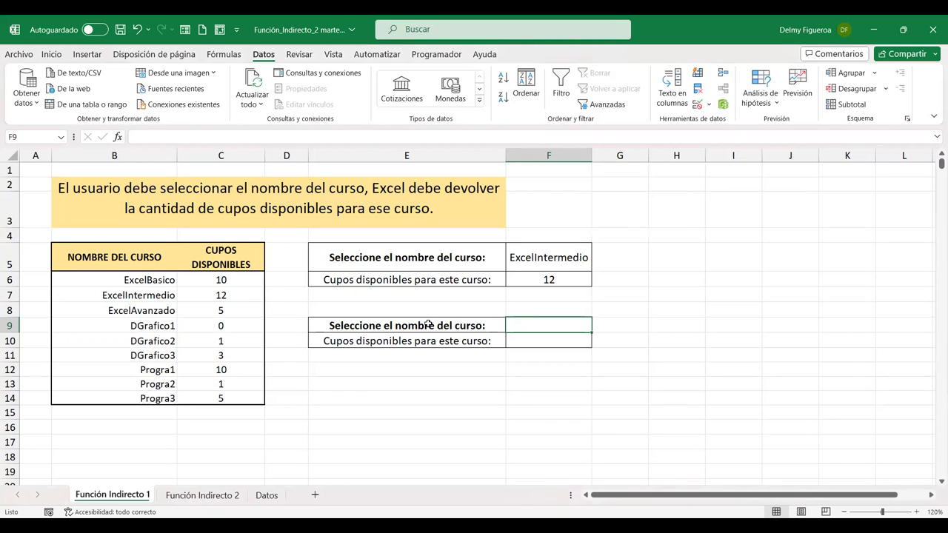
- Select the nine course names in B6:B14
drag(134, 278, 122, 398)
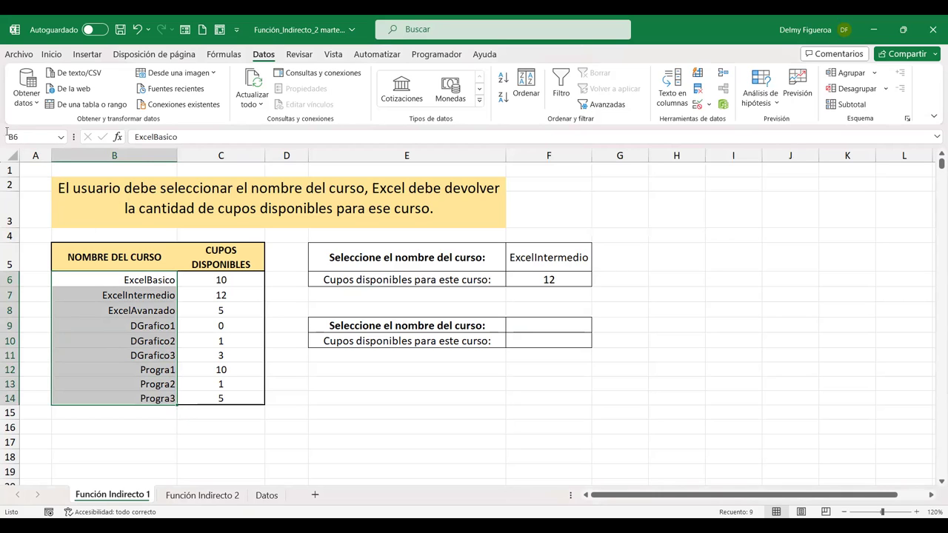
click(146, 285)
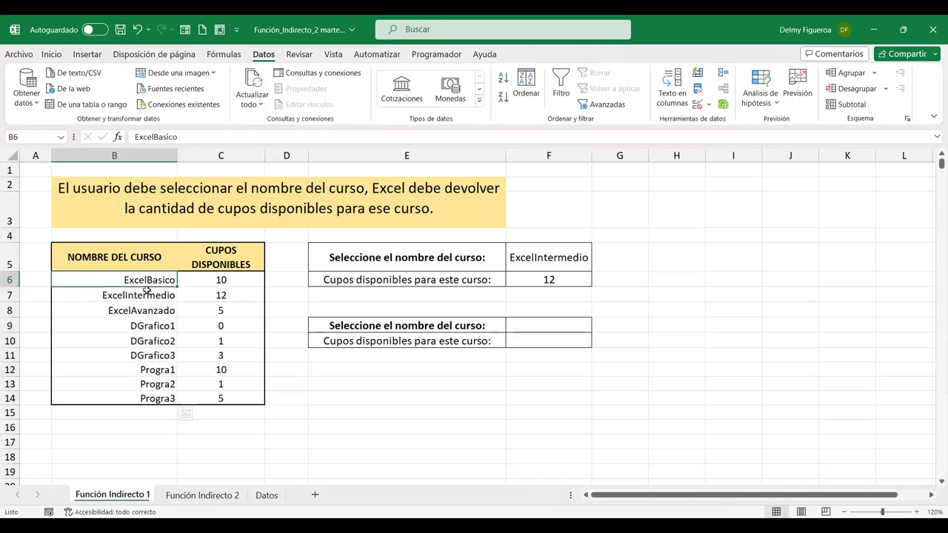
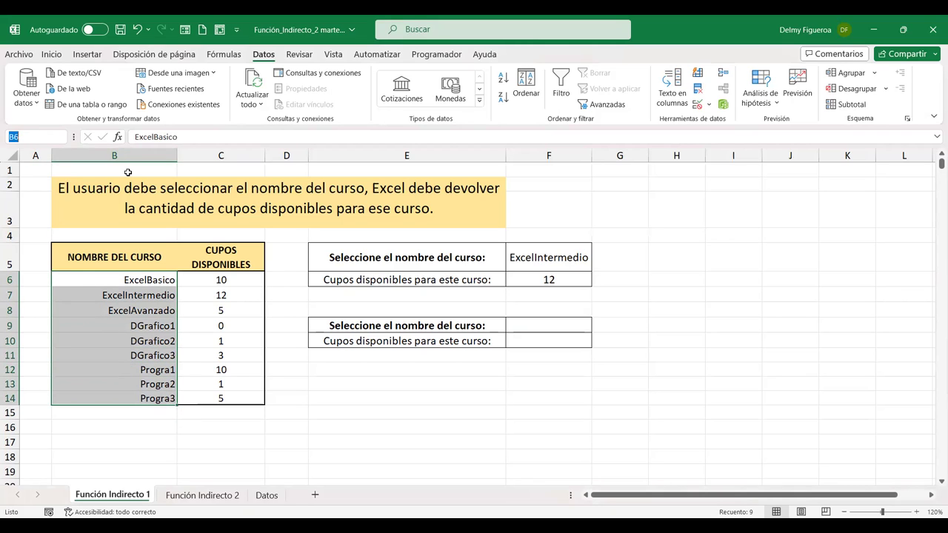
- Name the selected course list B6:B14 as the range CURSOS
text(CURSOS)
key(Return)
click(290, 307)
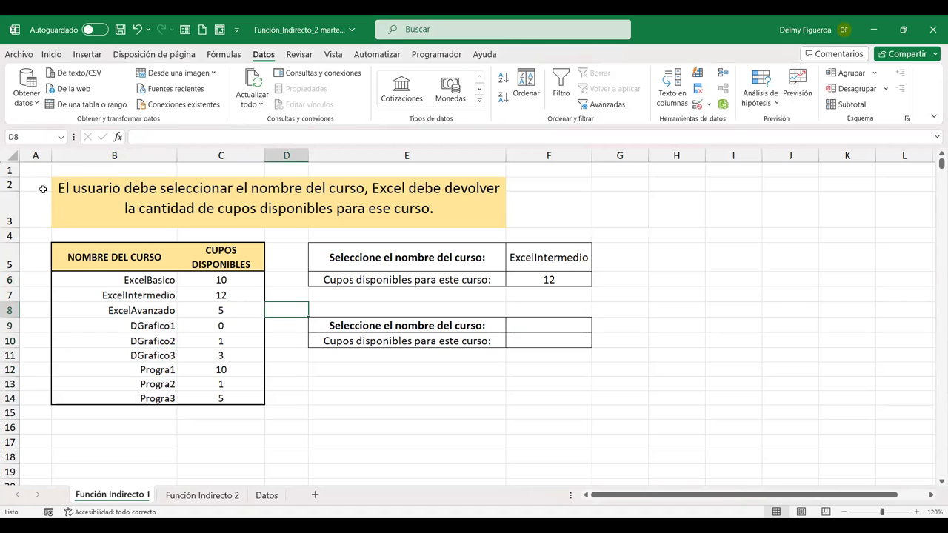
- Verify that CURSOS appears in the Name Box list and selects the course names
click(60, 137)
click(26, 151)
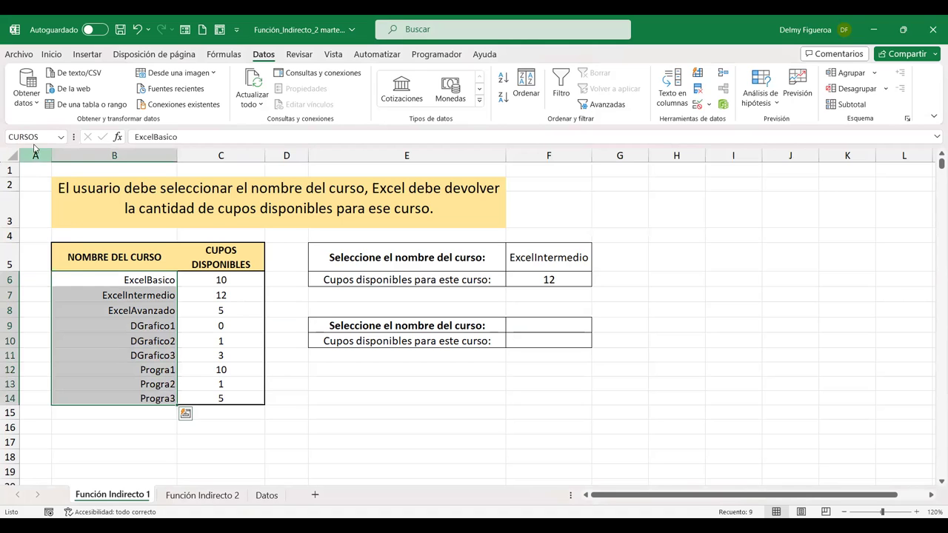
click(65, 139)
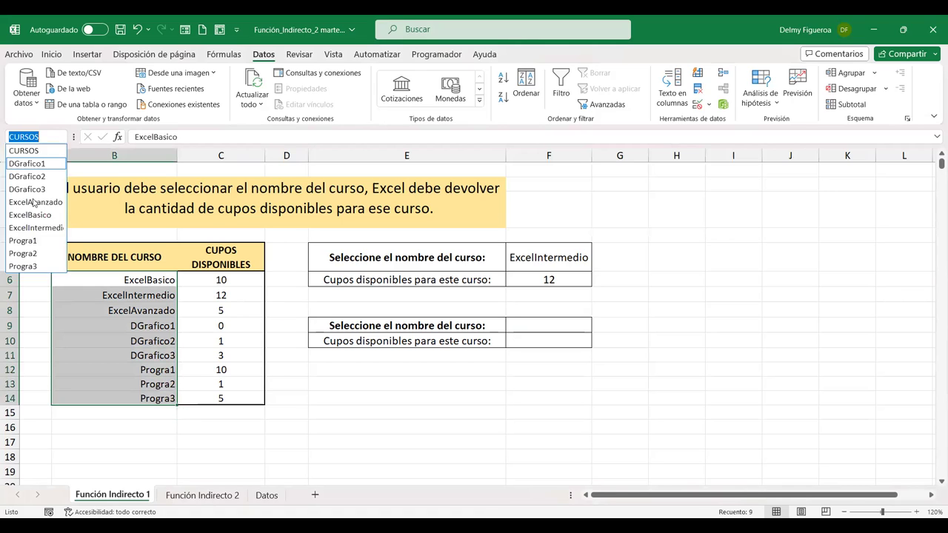
click(473, 247)
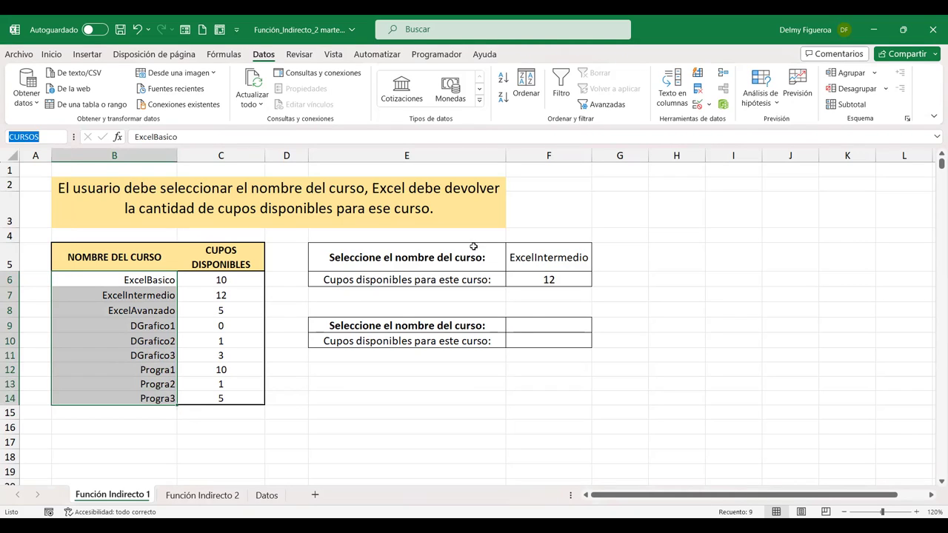
click(535, 323)
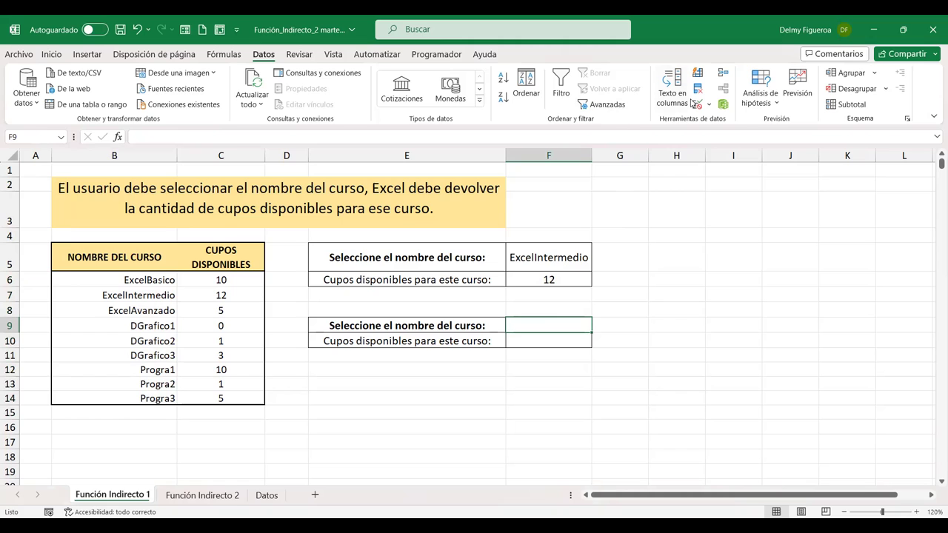
- Add List data validation with source =CURSOS to cell F9
click(698, 104)
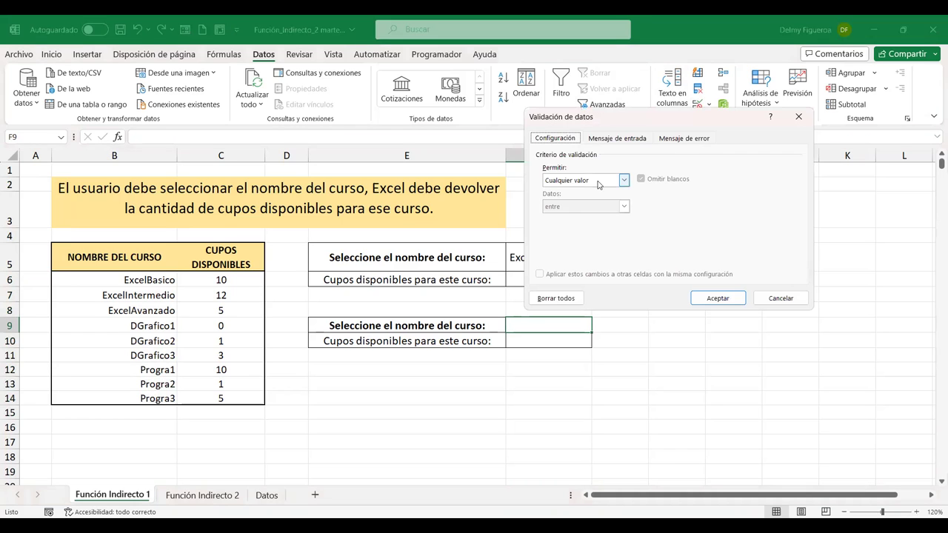
click(624, 180)
click(571, 217)
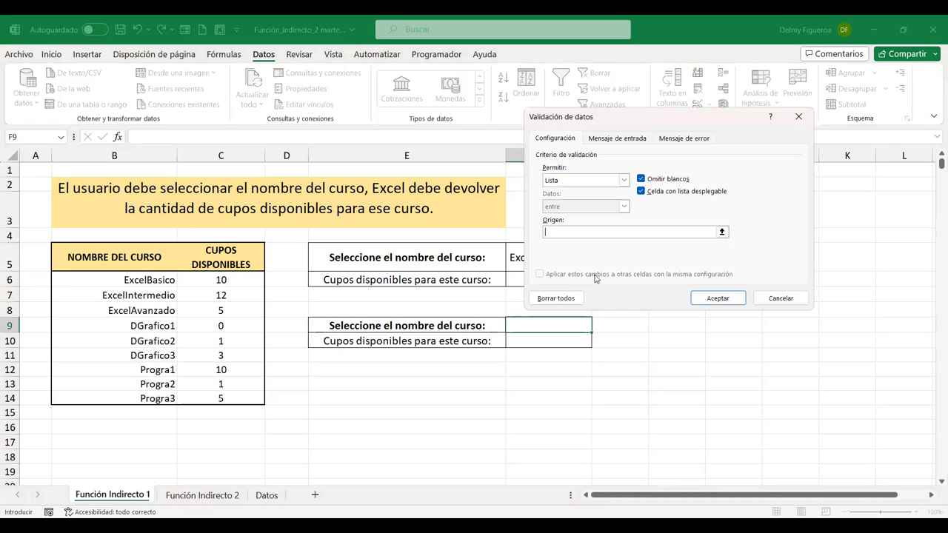
text(=)
text(CURSOS)
click(739, 302)
- Choose DGrafico3 from F9's new course dropdown
click(598, 327)
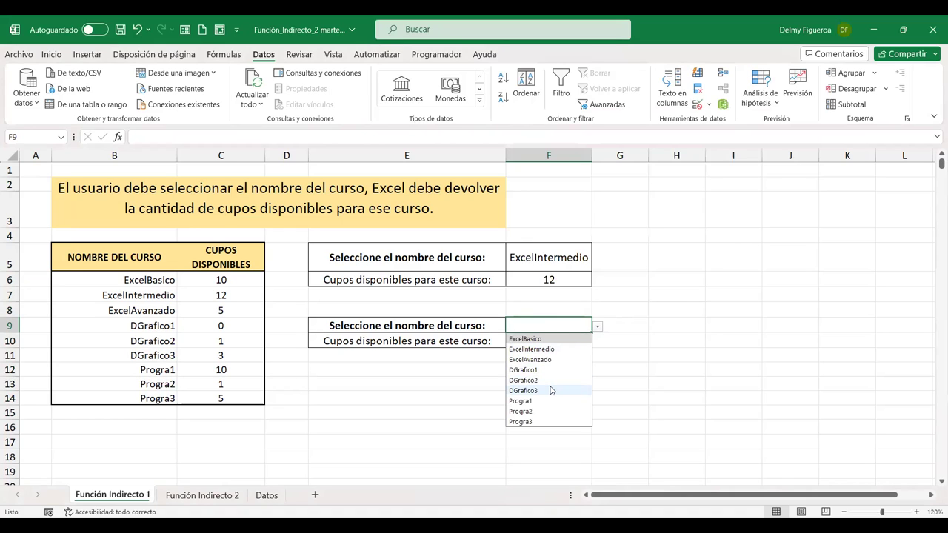
click(550, 390)
click(564, 341)
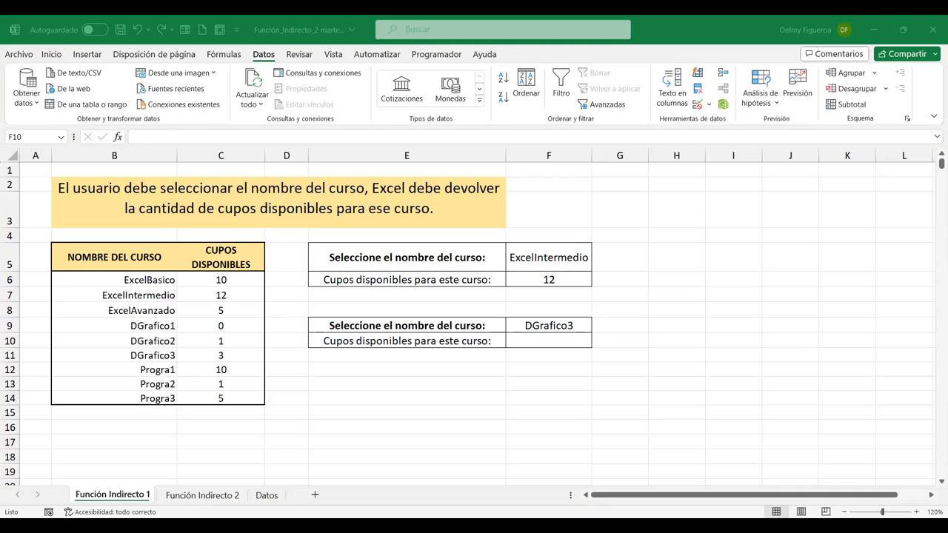
click(548, 337)
- Enter =+INDIRECTO(F9) in F10, modelled on F6, returning 3 seats for DGrafico3
click(547, 340)
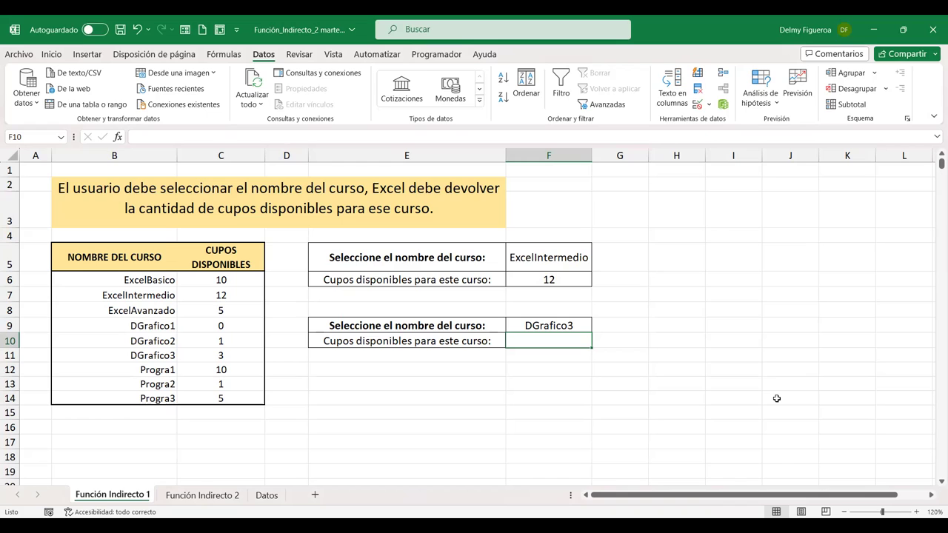
click(549, 279)
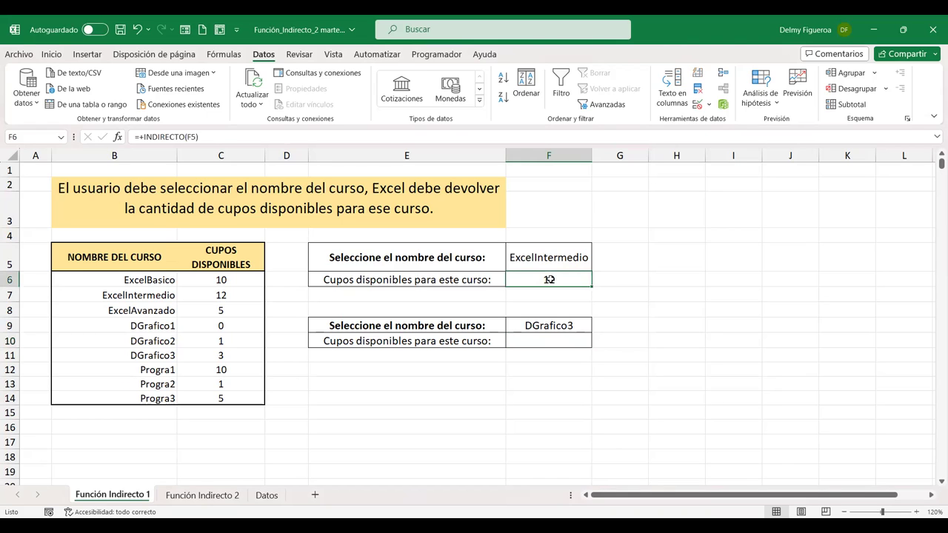
click(548, 341)
text(+)
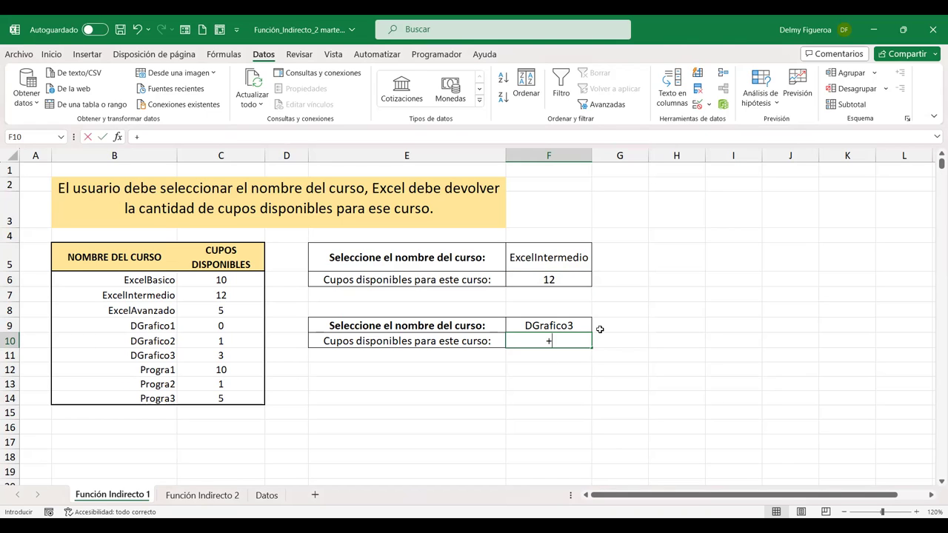
text(INDI)
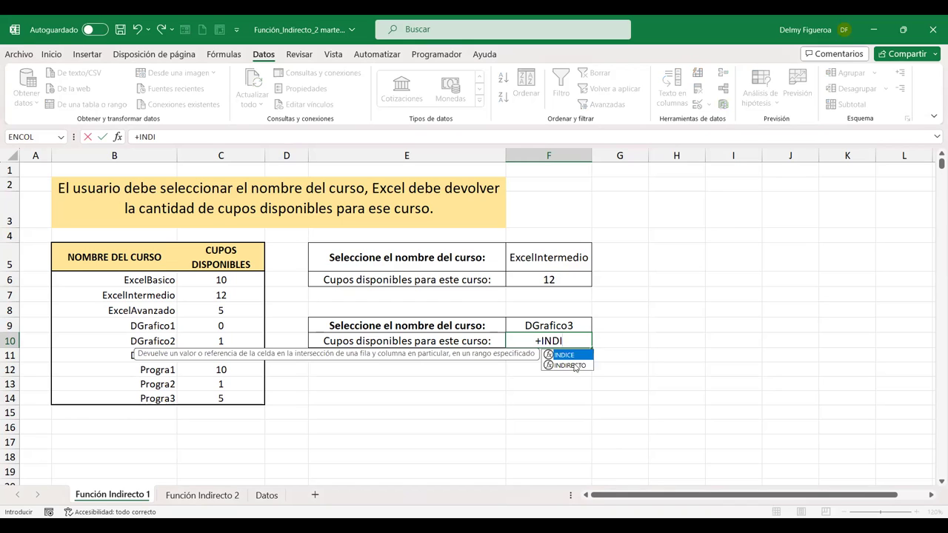
double_click(574, 364)
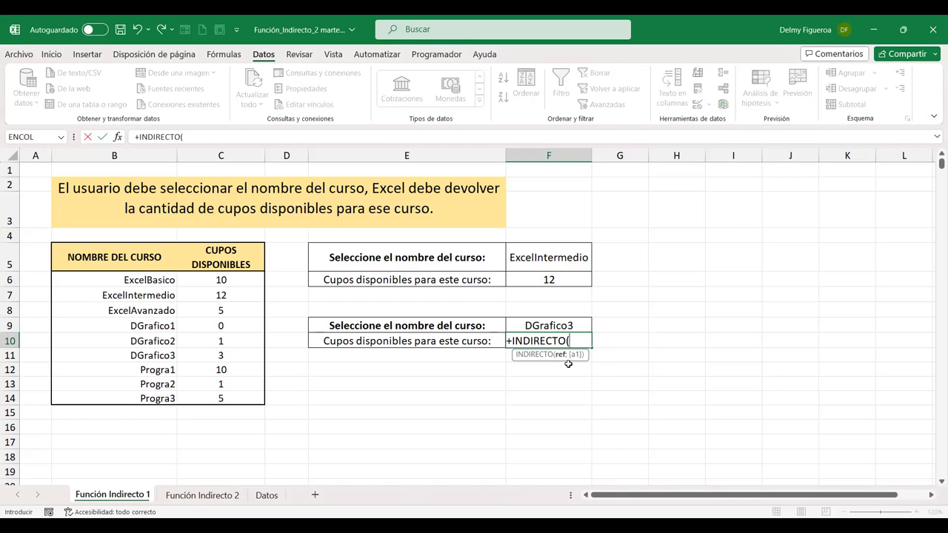
click(560, 325)
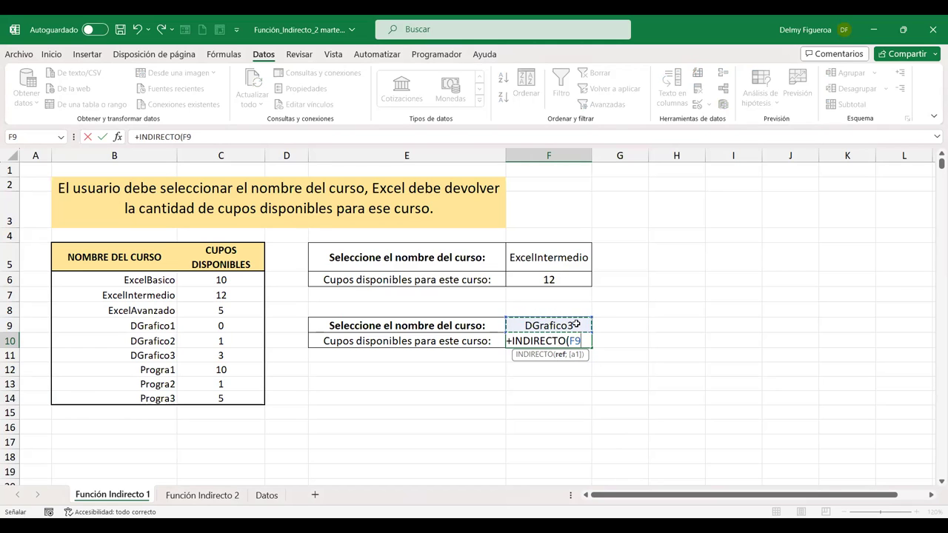
key(Return)
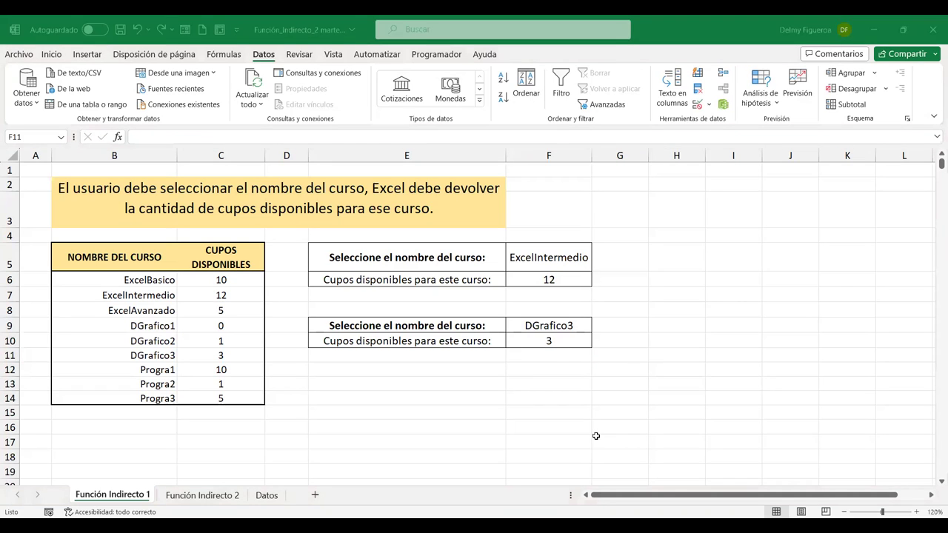
click(549, 342)
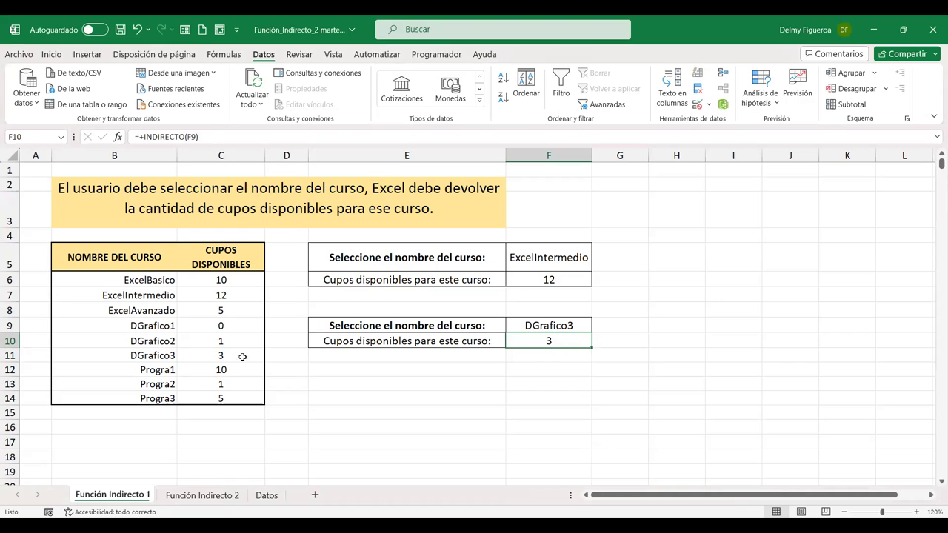
- Test the F9 lookup with ExcelBasico, then Progra3 (5 seats), before moving to Función Indirecto 2
click(576, 324)
click(598, 328)
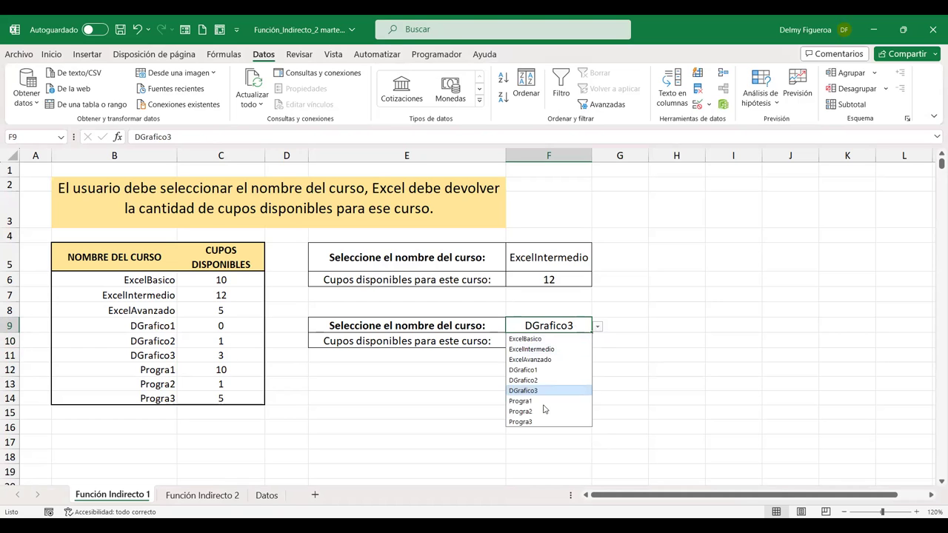
click(539, 337)
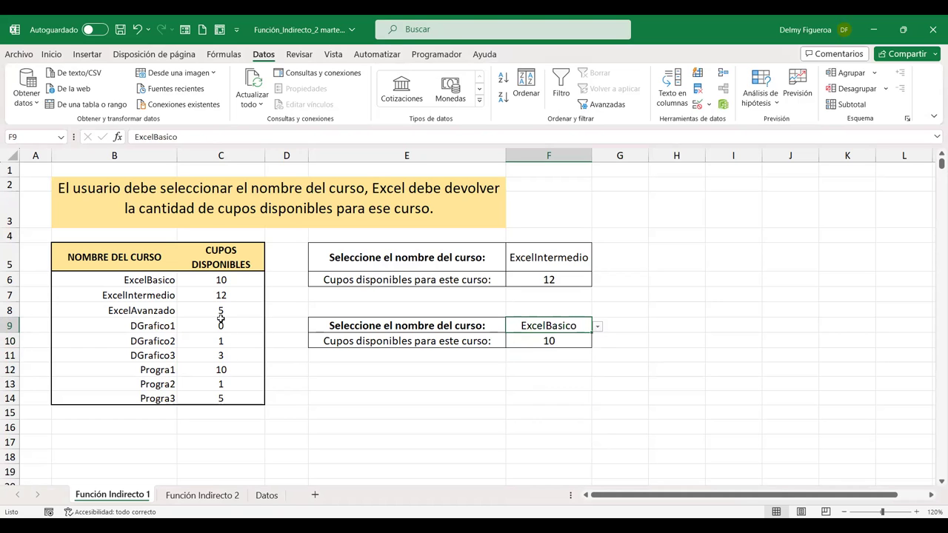
click(598, 328)
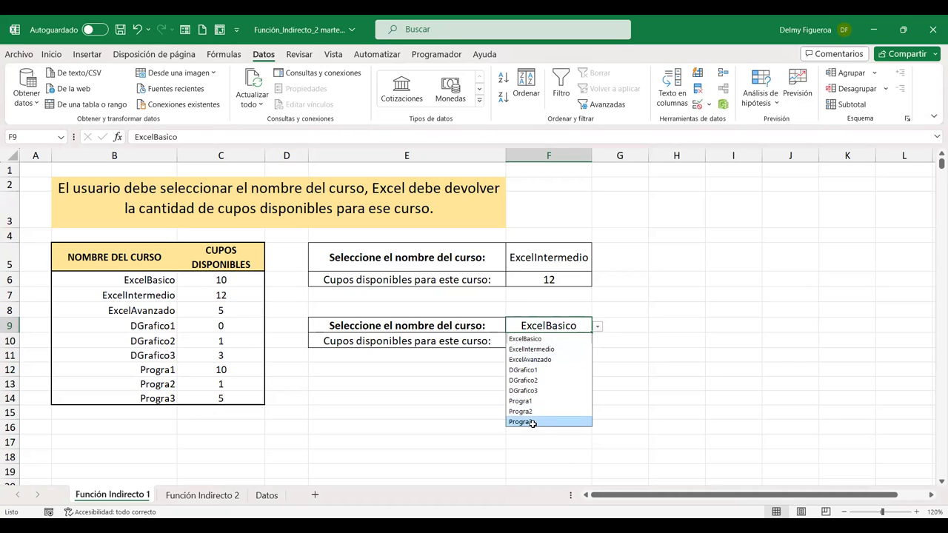
click(531, 422)
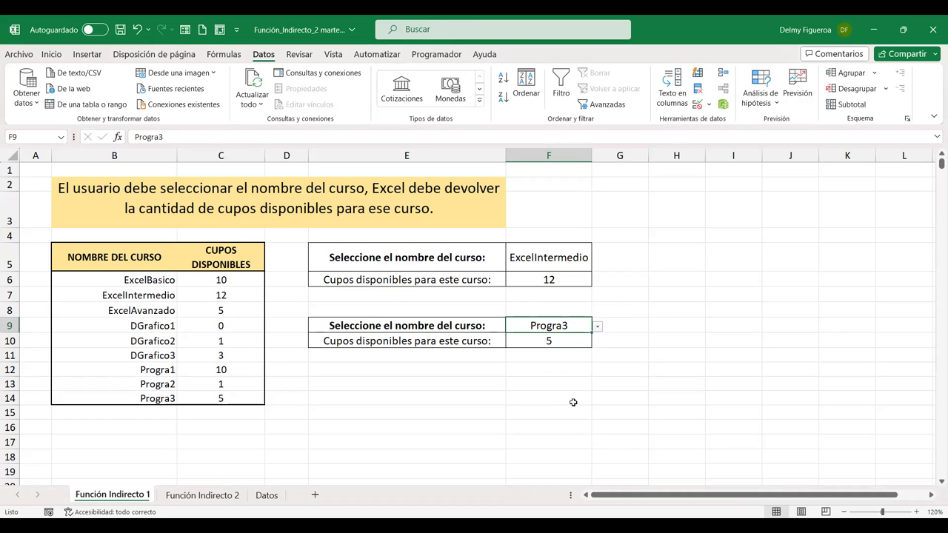
click(179, 501)
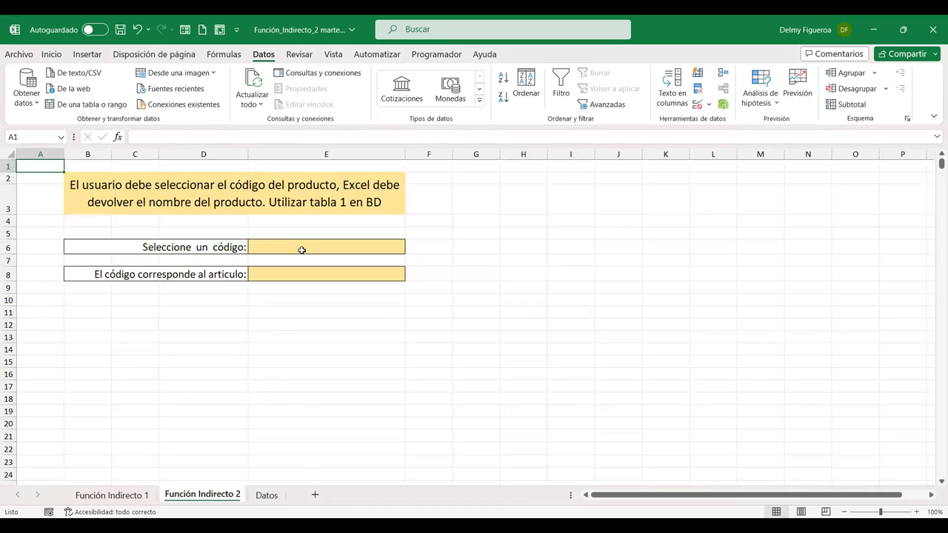
click(303, 248)
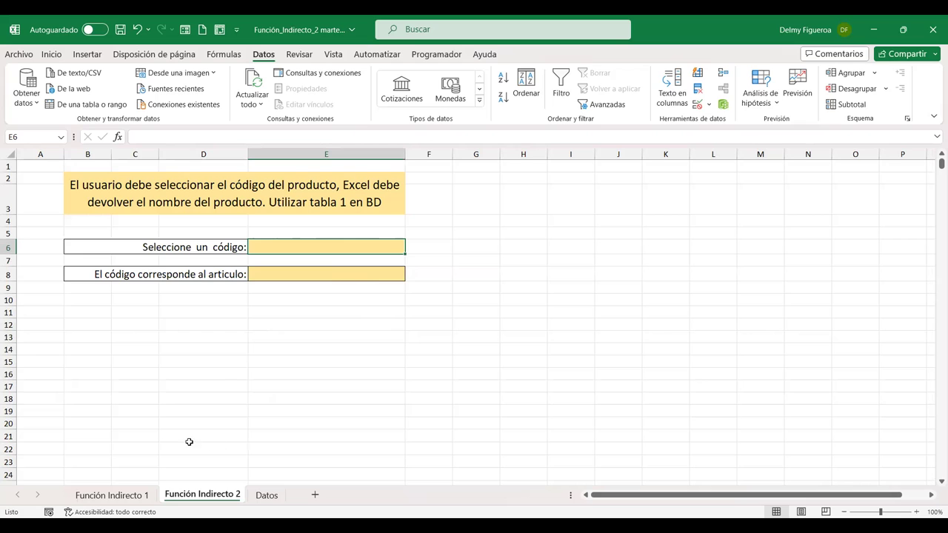
click(268, 497)
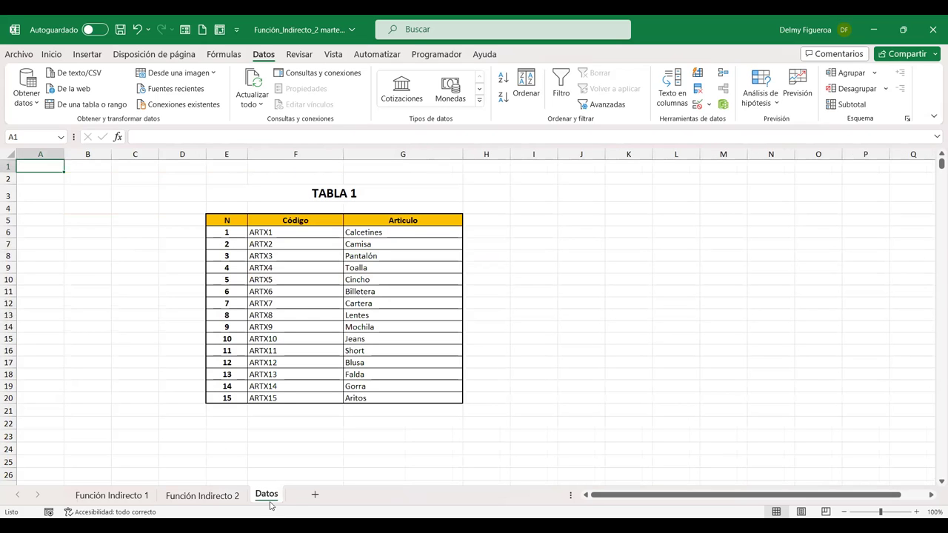
click(916, 512)
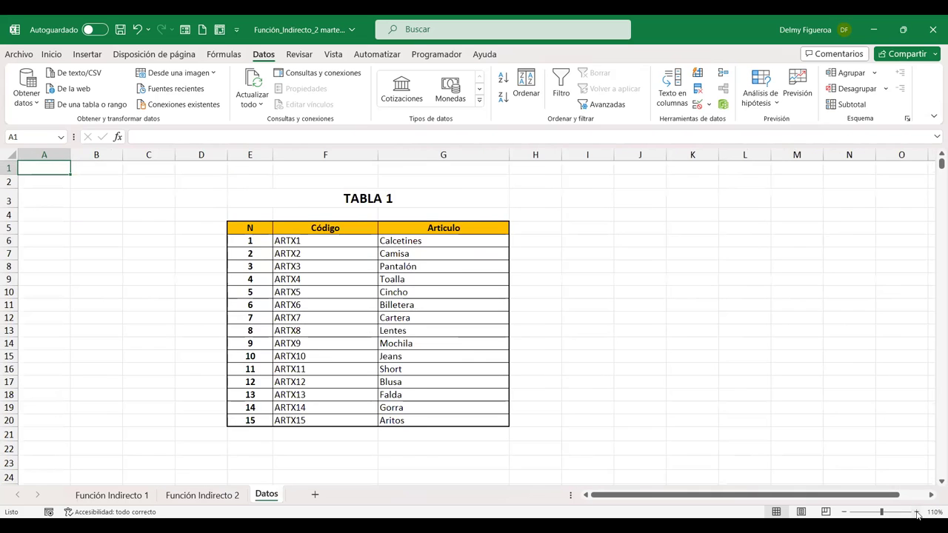
click(916, 511)
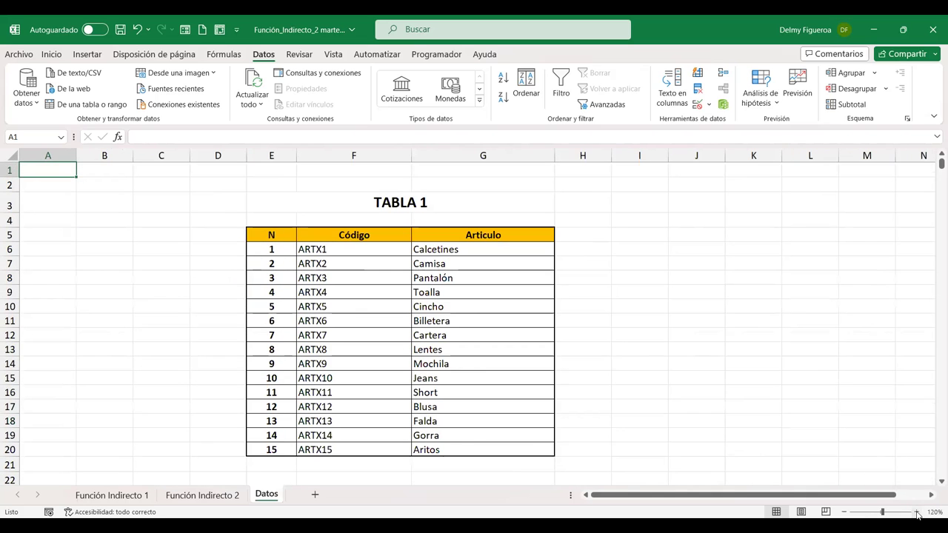
click(326, 250)
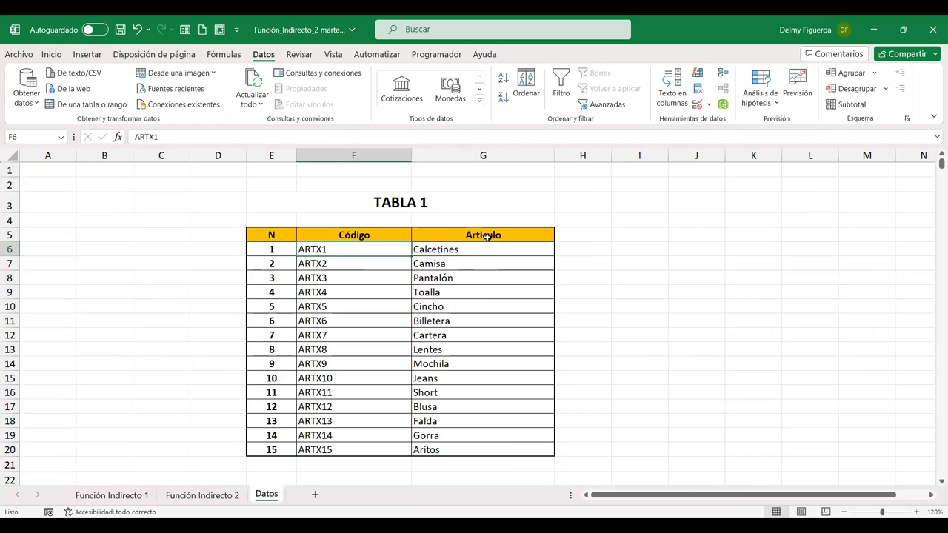
click(202, 494)
click(354, 273)
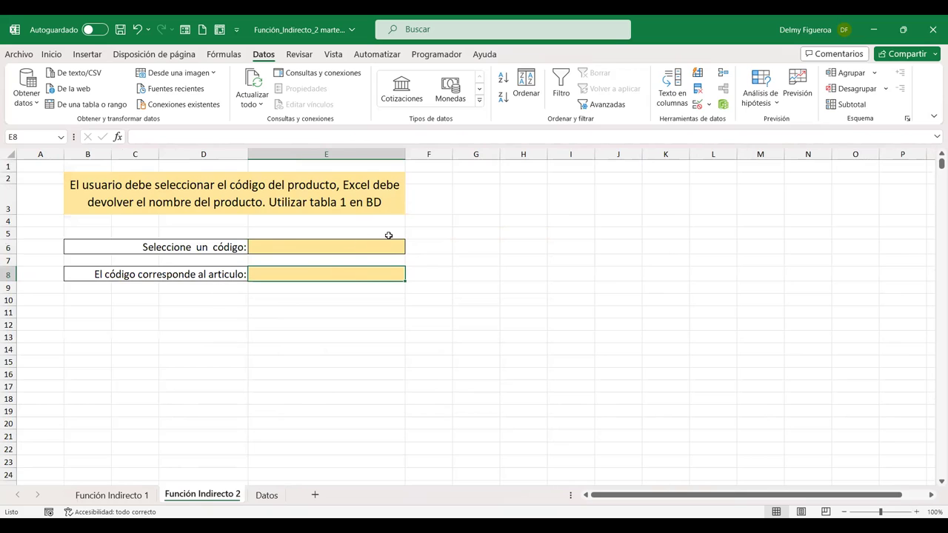
click(373, 247)
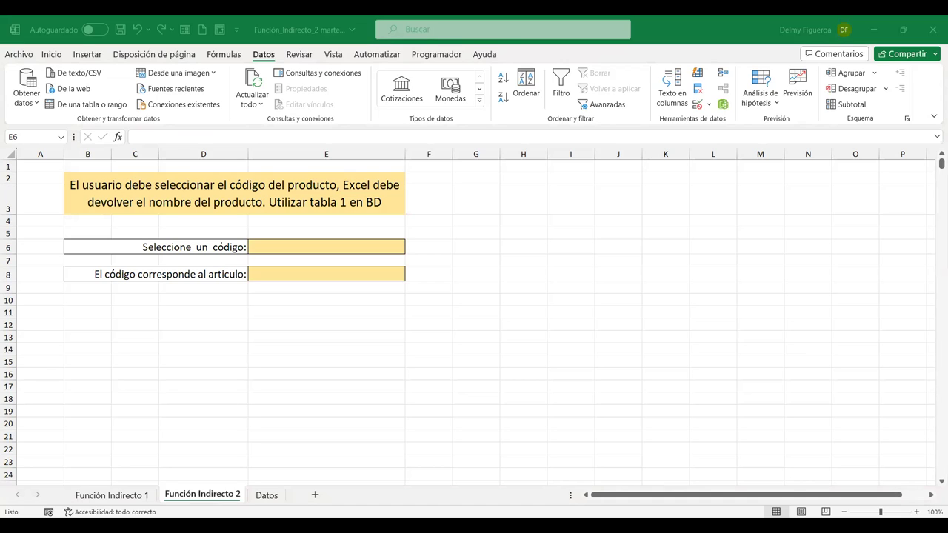
click(356, 251)
click(352, 248)
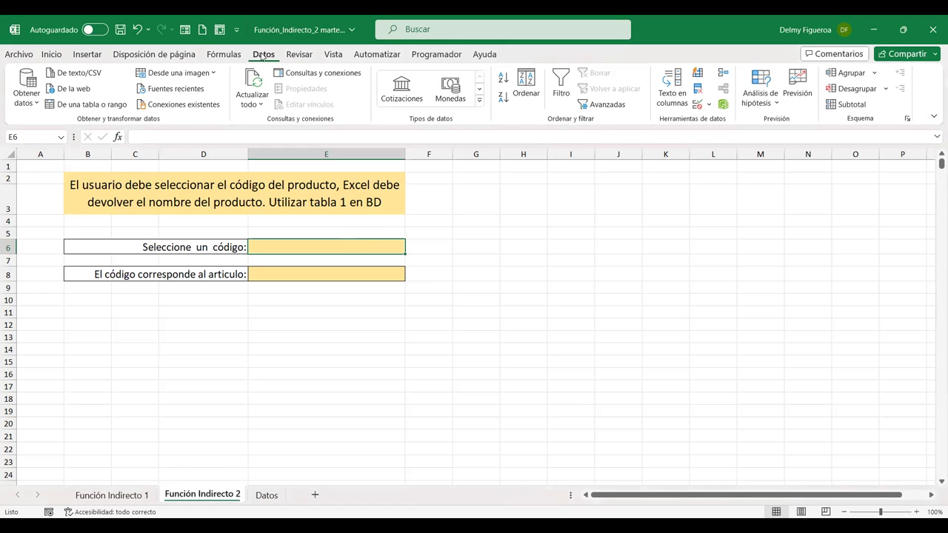
- Give E6 a List validation sourced from the codes in Datos!$F$6:$F$20
click(698, 104)
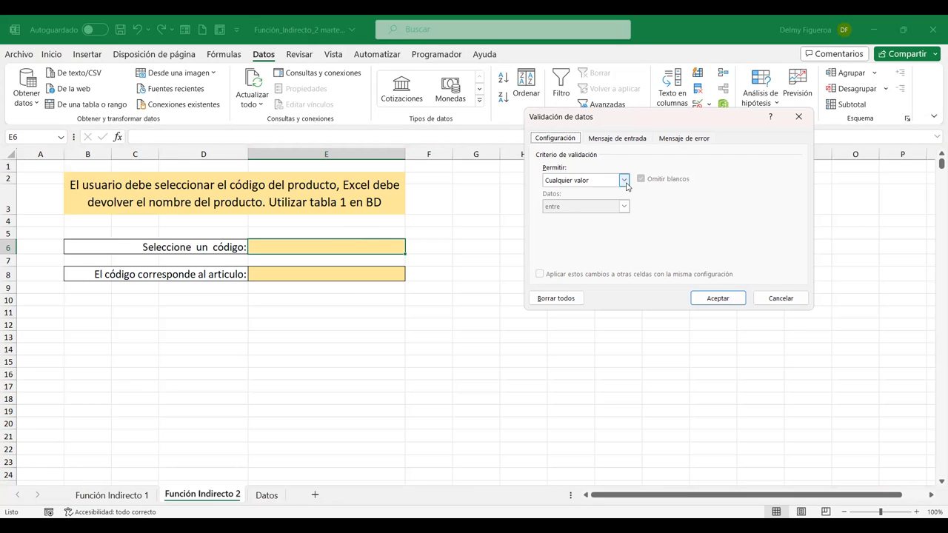
click(624, 181)
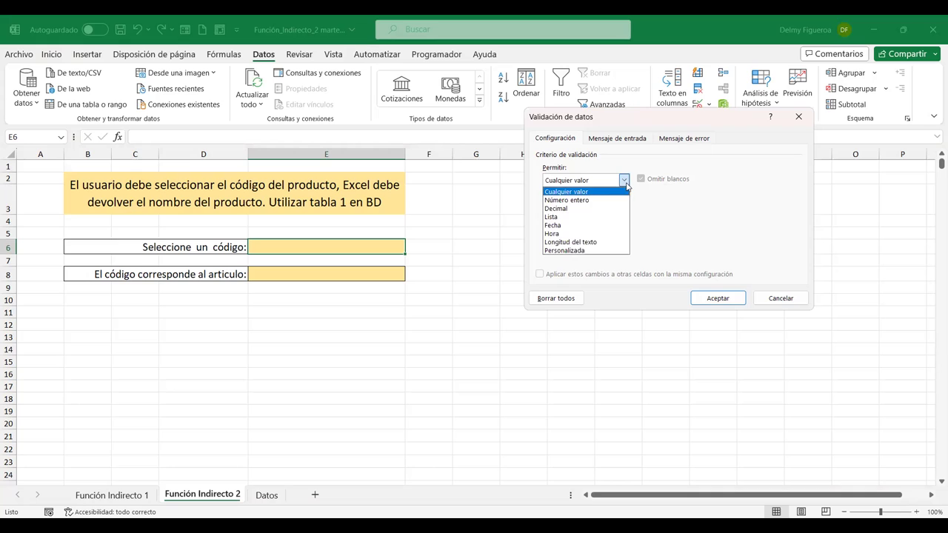
click(563, 218)
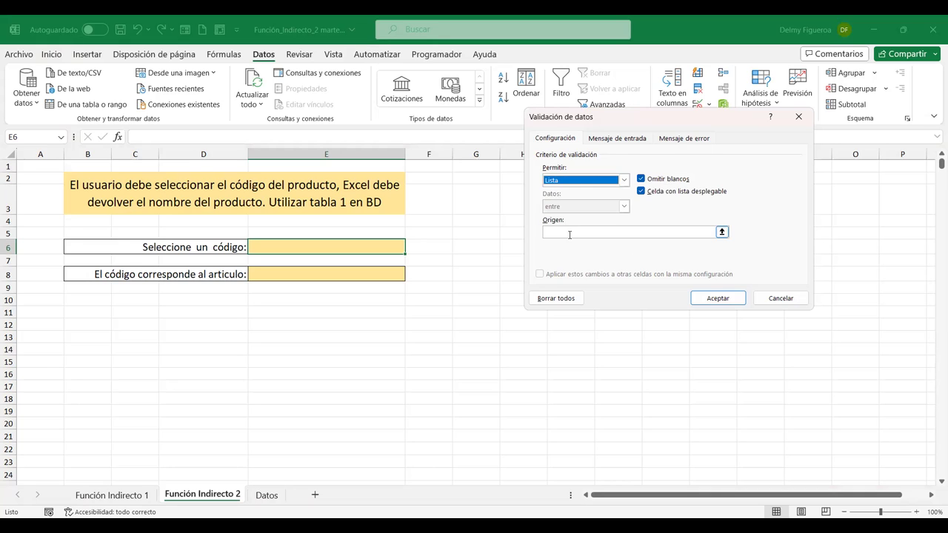
click(569, 235)
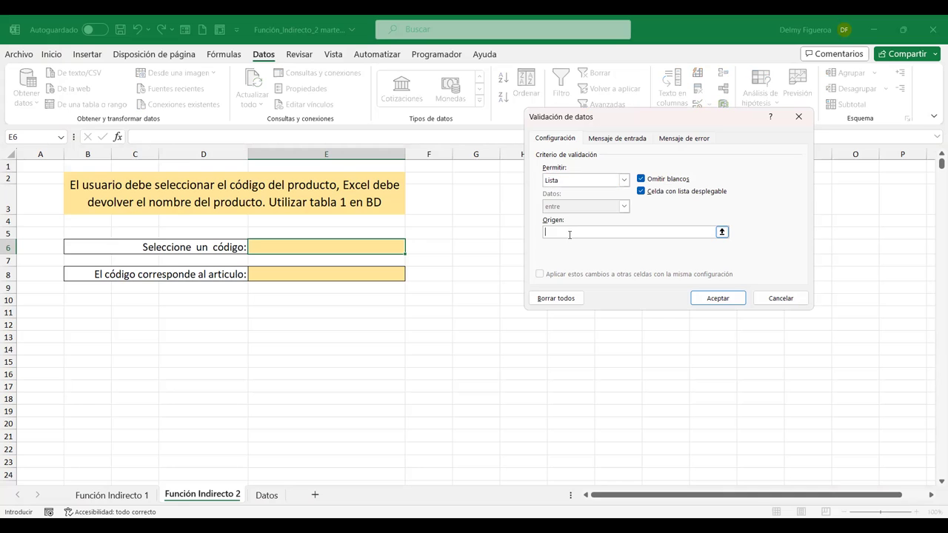
click(268, 495)
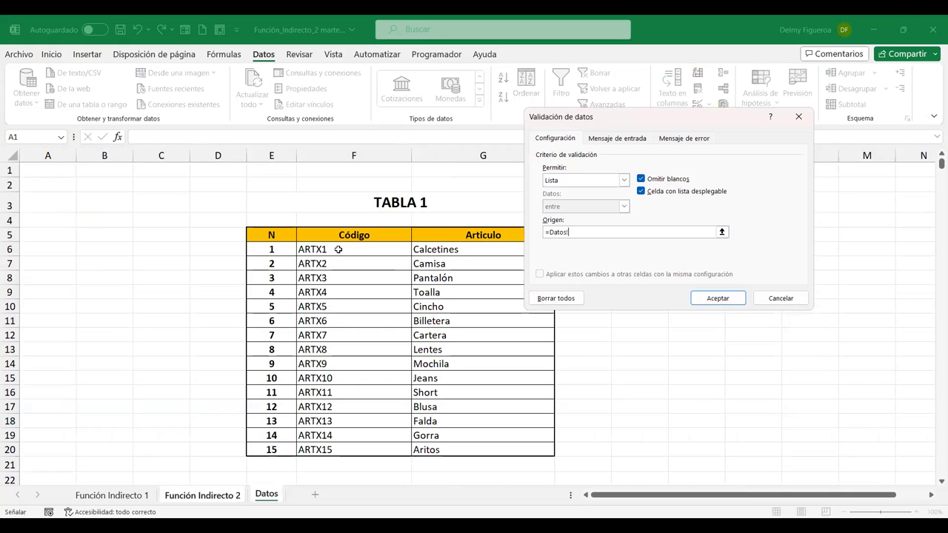
click(337, 249)
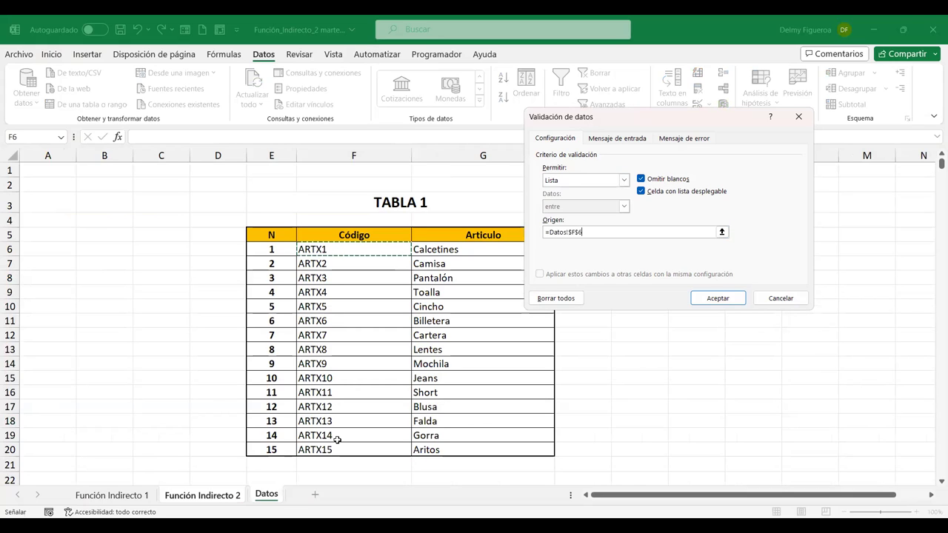
key(ctrl+shift+Down)
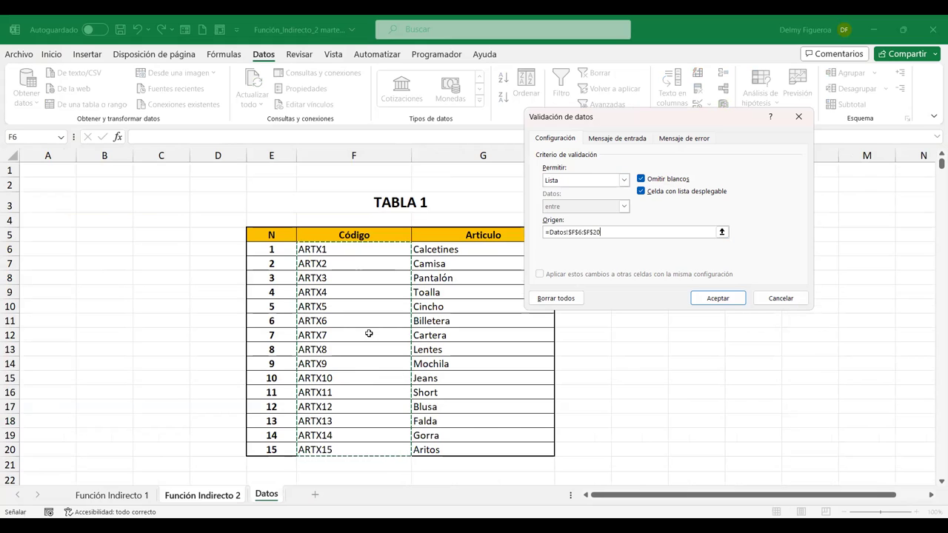
click(716, 298)
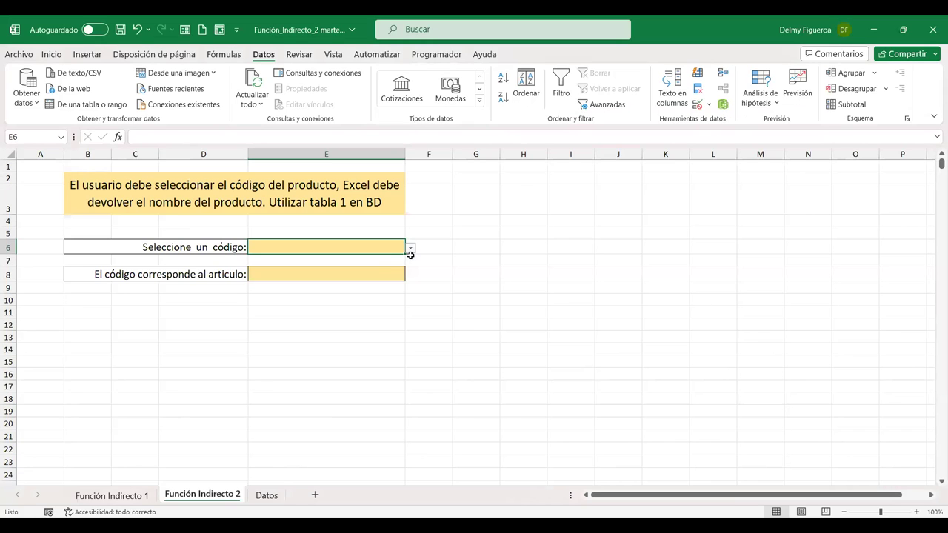
- Pick ARTX8 in E6 and begin an INDIRECTO formula in E8
click(411, 252)
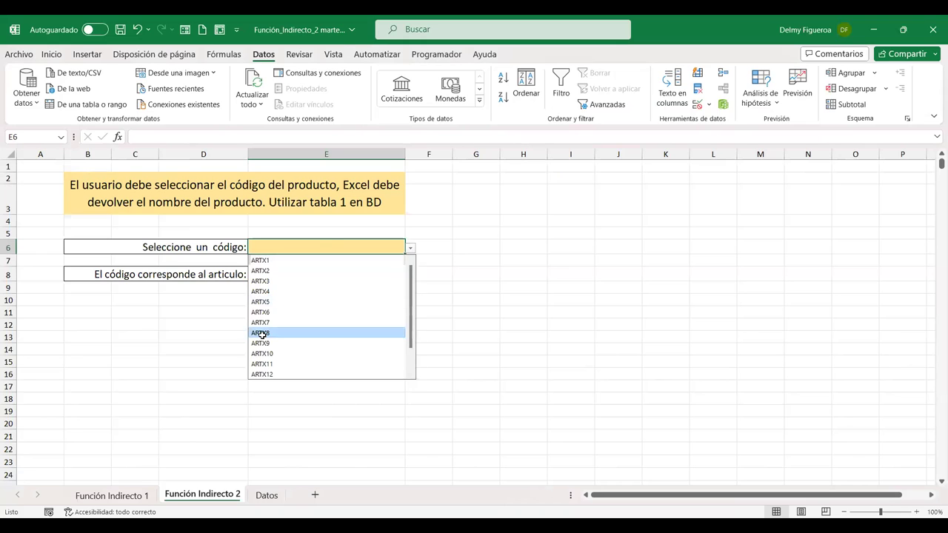
click(263, 330)
click(314, 274)
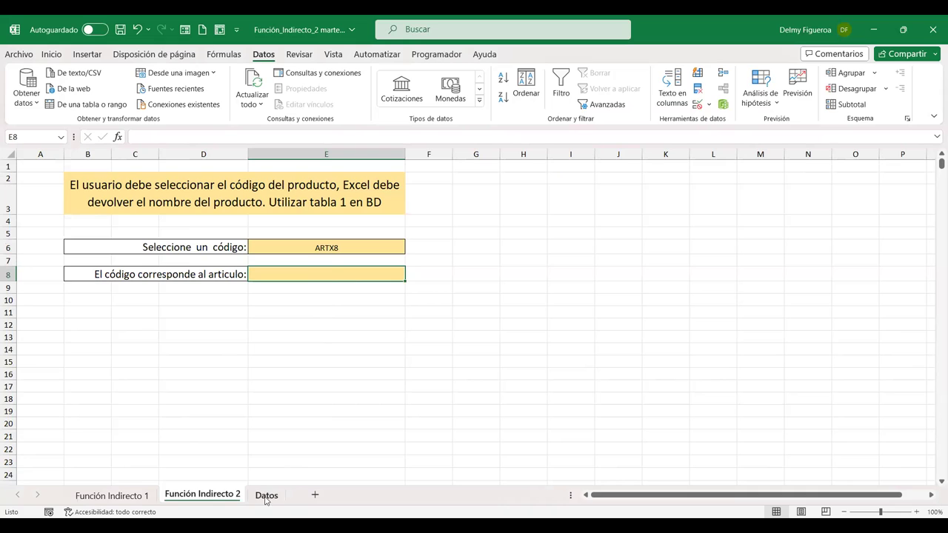
text(+)
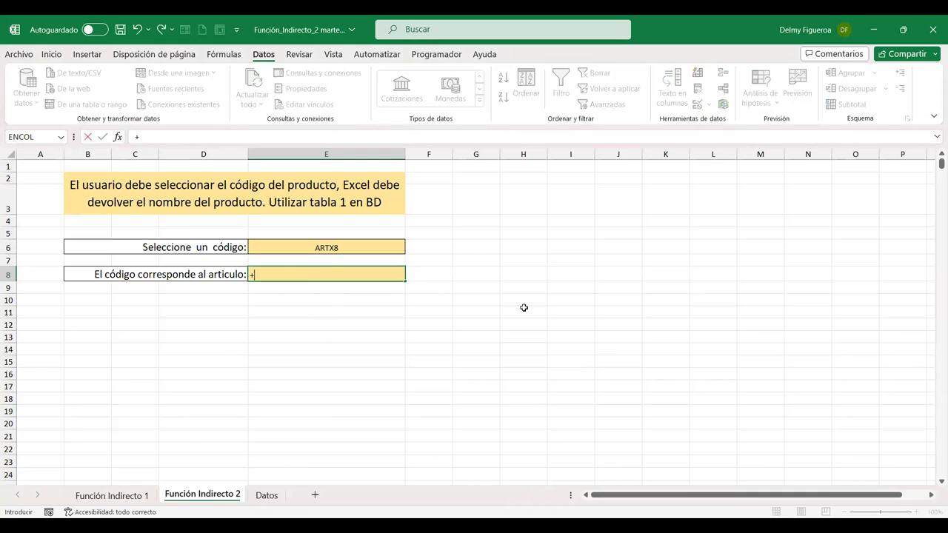
text(INDI)
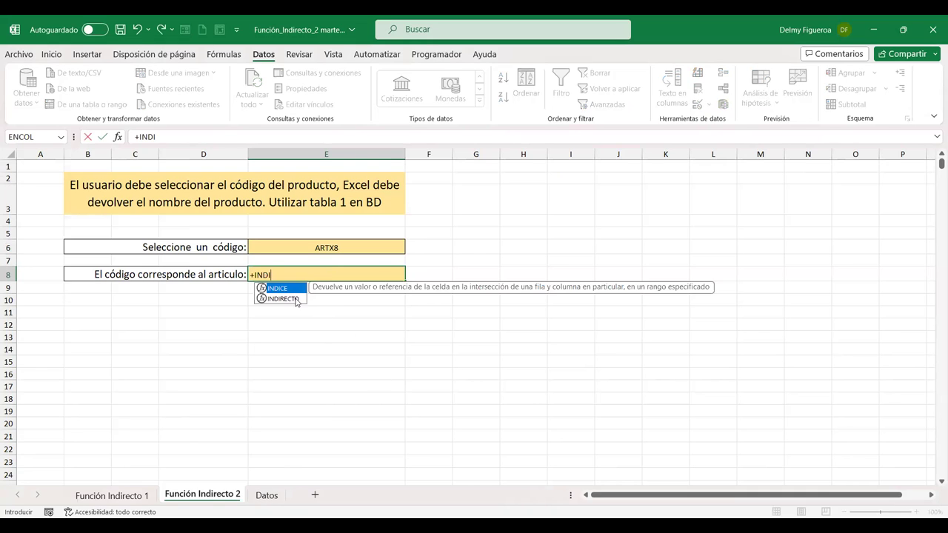
- Complete =+INDIRECTO(E6) in E8, which shows #¡REF! for ARTX8
double_click(295, 299)
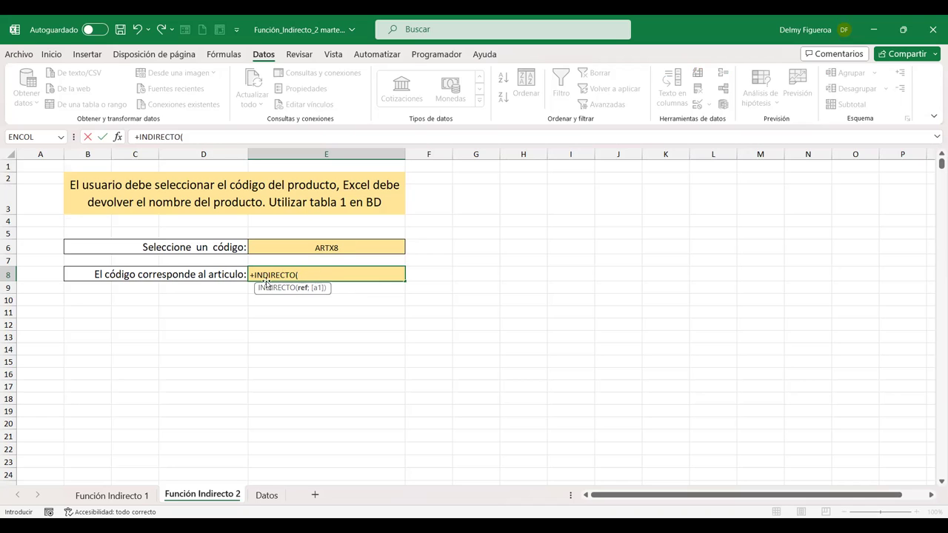
click(338, 246)
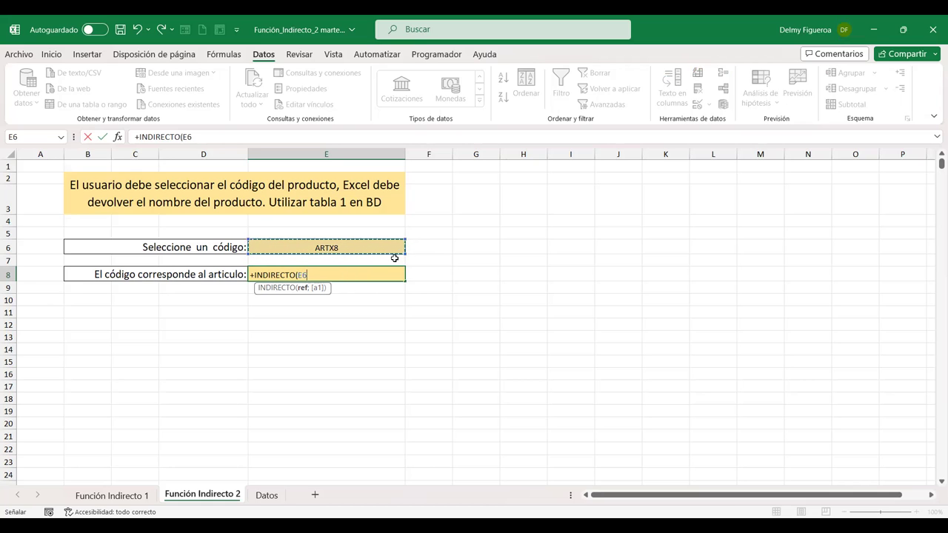
key(Return)
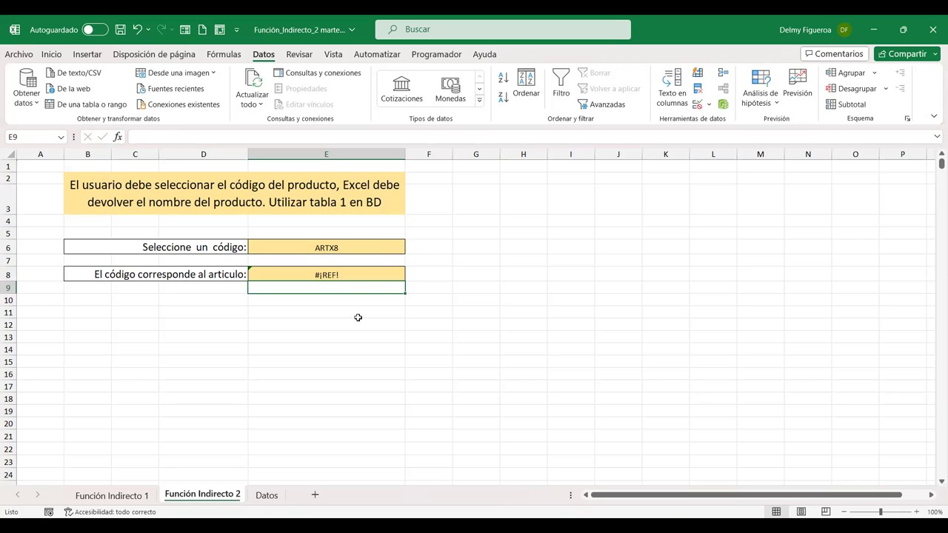
click(360, 269)
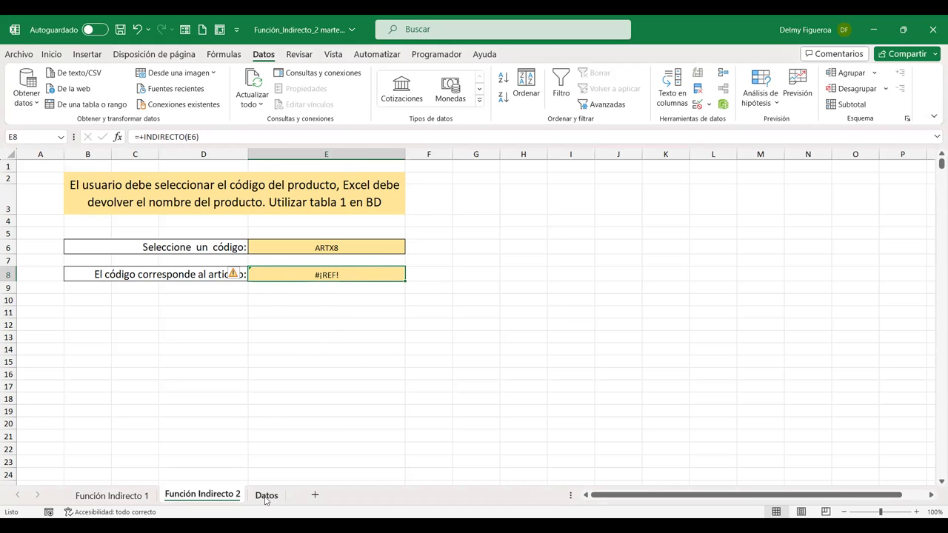
click(266, 496)
- On the Datos sheet, select TABLA 1's code and article columns F6:G20
click(202, 495)
click(266, 495)
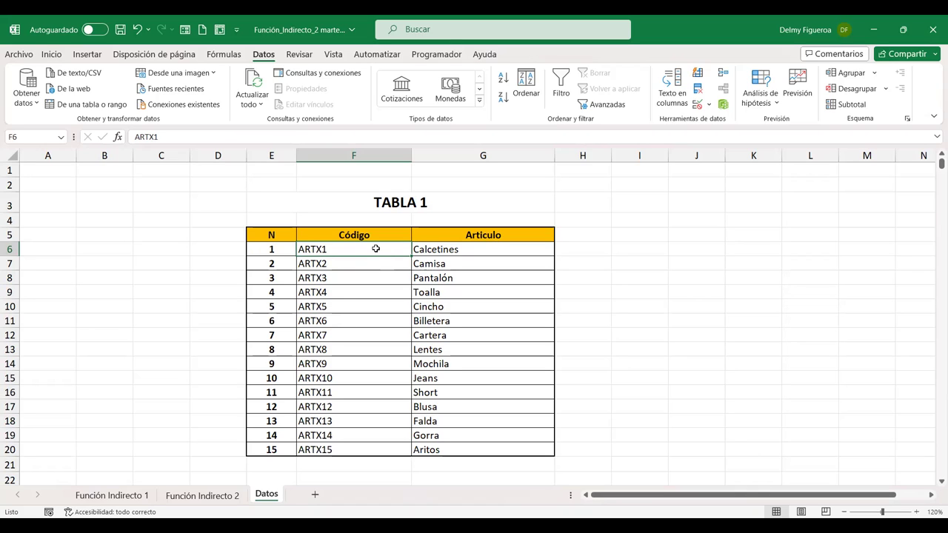
drag(395, 249, 448, 451)
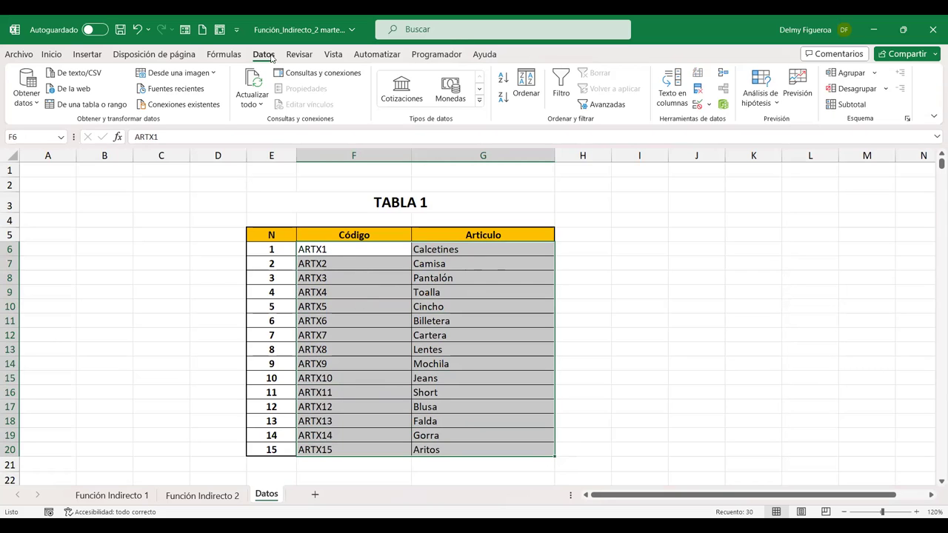
click(223, 56)
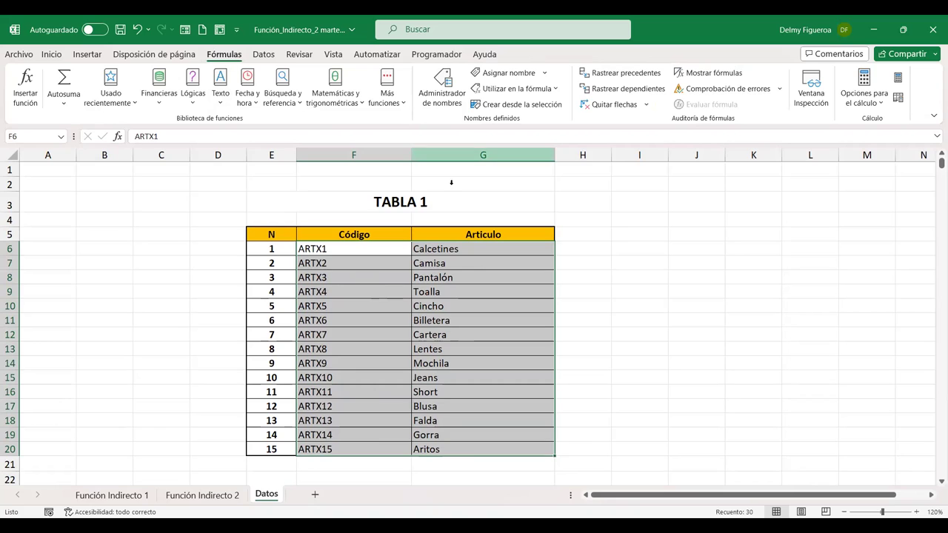
- Create names from the left column only, with Fila superior unchecked, giving ARTX1–ARTX15
click(549, 110)
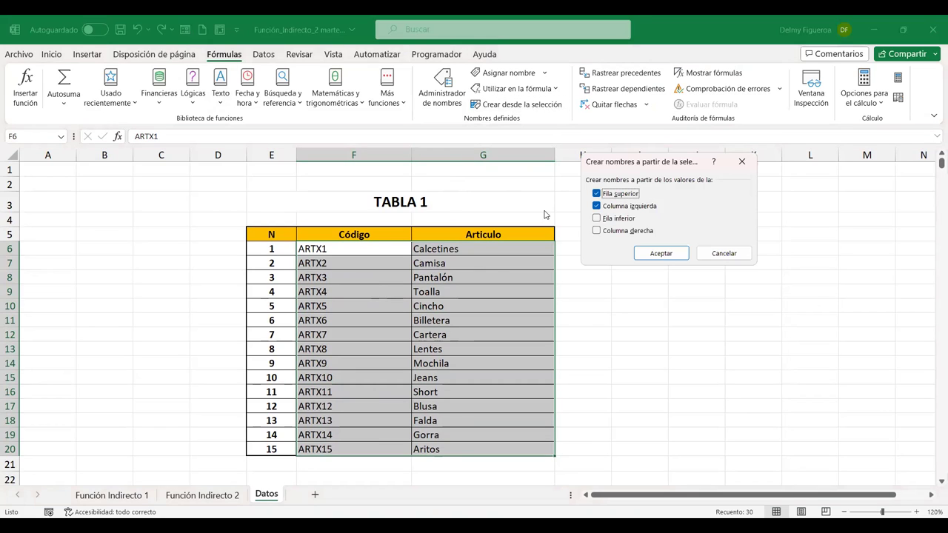
click(626, 194)
click(667, 255)
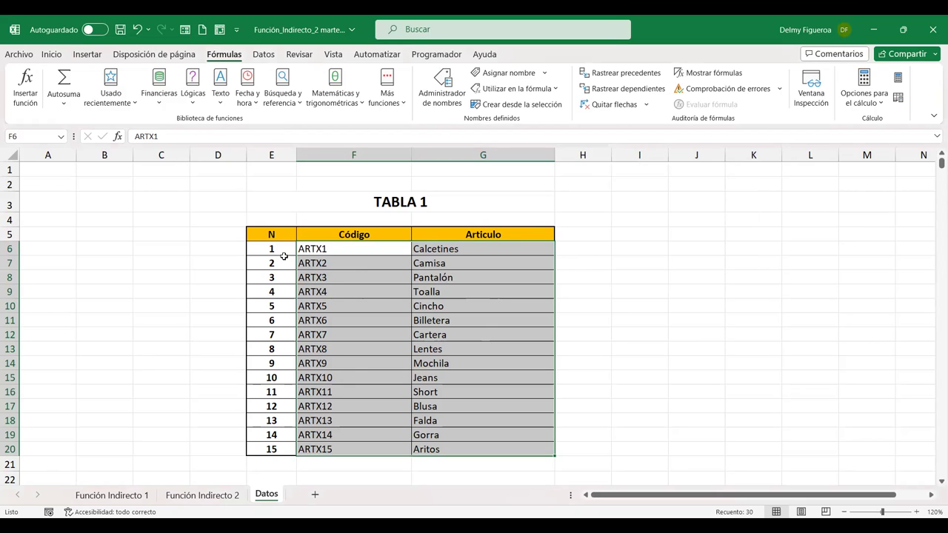
- Review the ARTX names in the Name Box and Administrador de nombres, then return to Función Indirecto 2
click(62, 138)
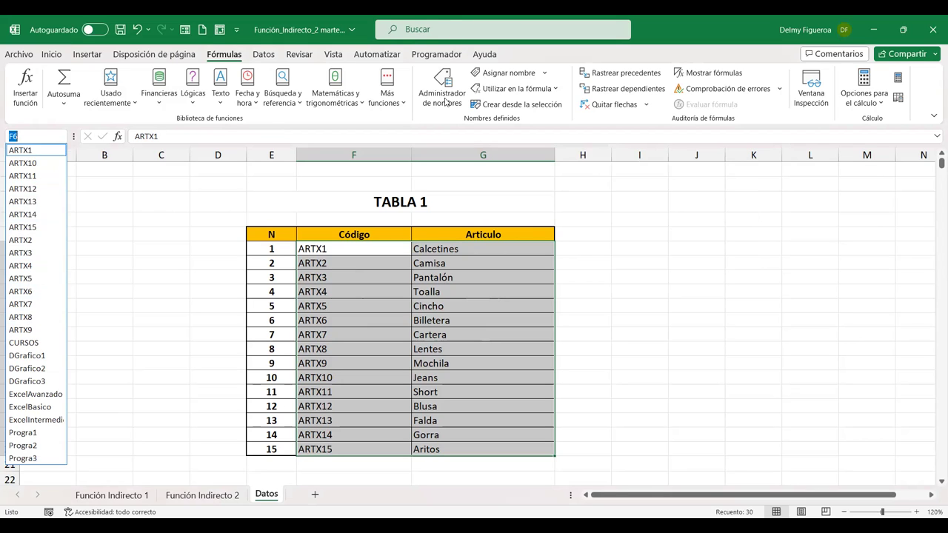
click(457, 70)
click(442, 85)
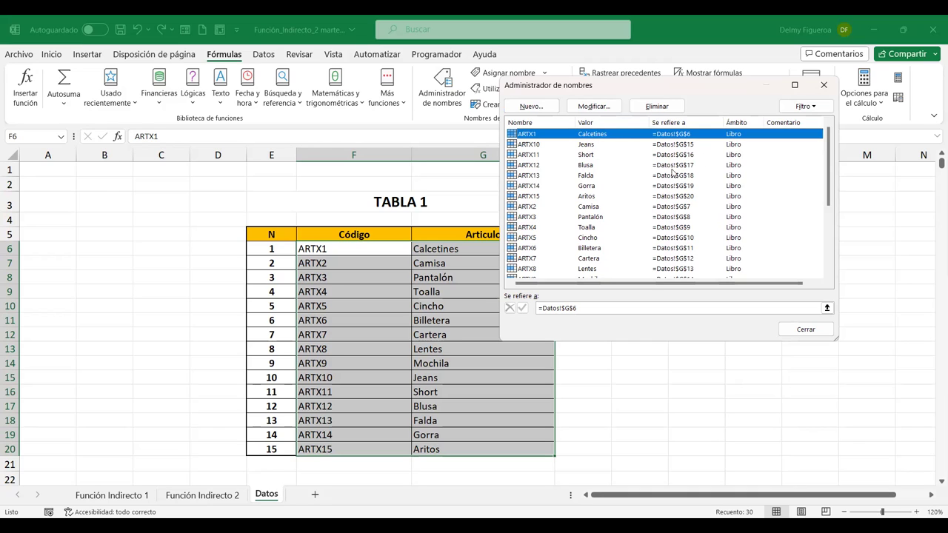
click(804, 330)
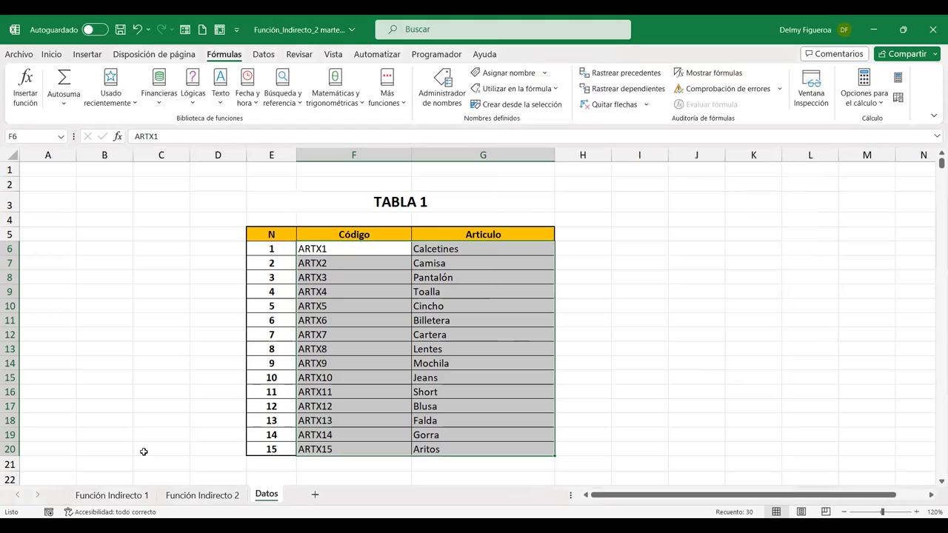
click(194, 495)
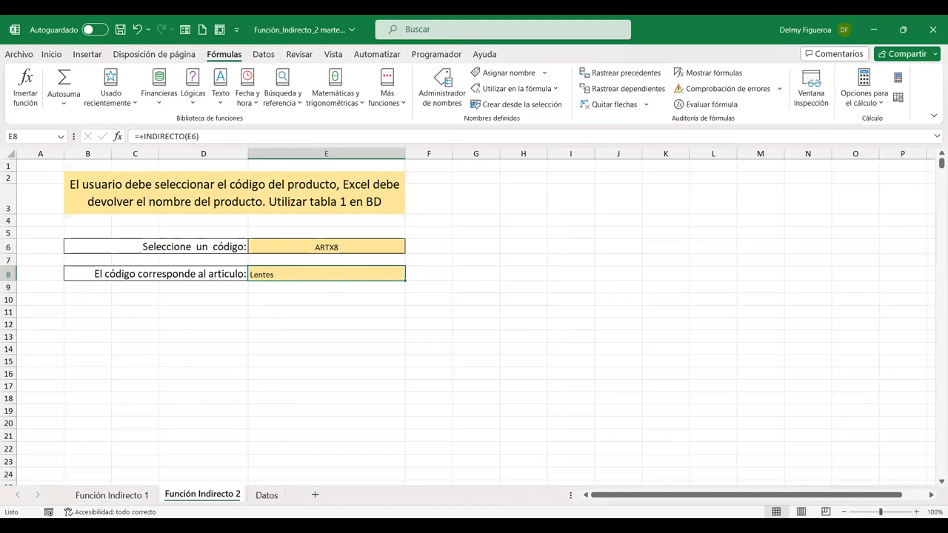
- Zoom in and confirm E8 shows Lentes, matching ARTX8 on the Datos sheet
click(915, 512)
click(916, 511)
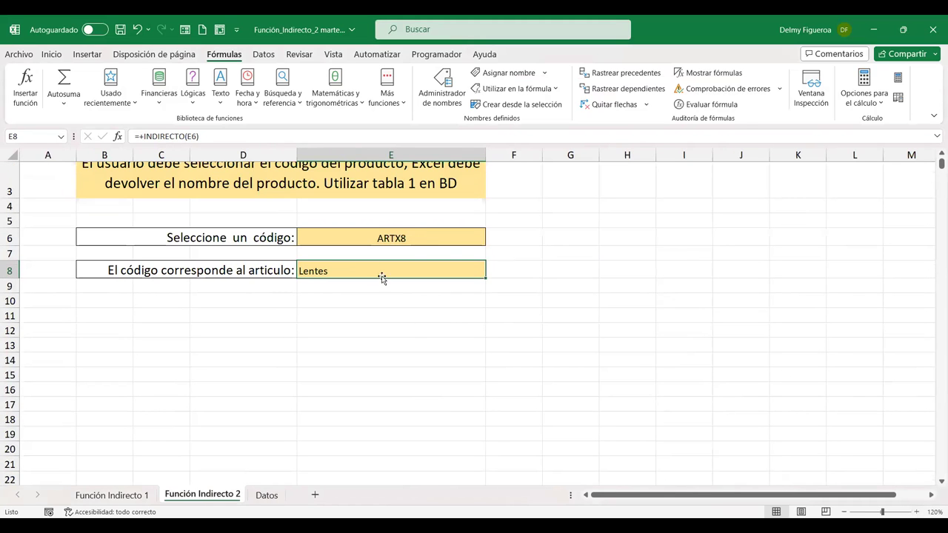
click(410, 237)
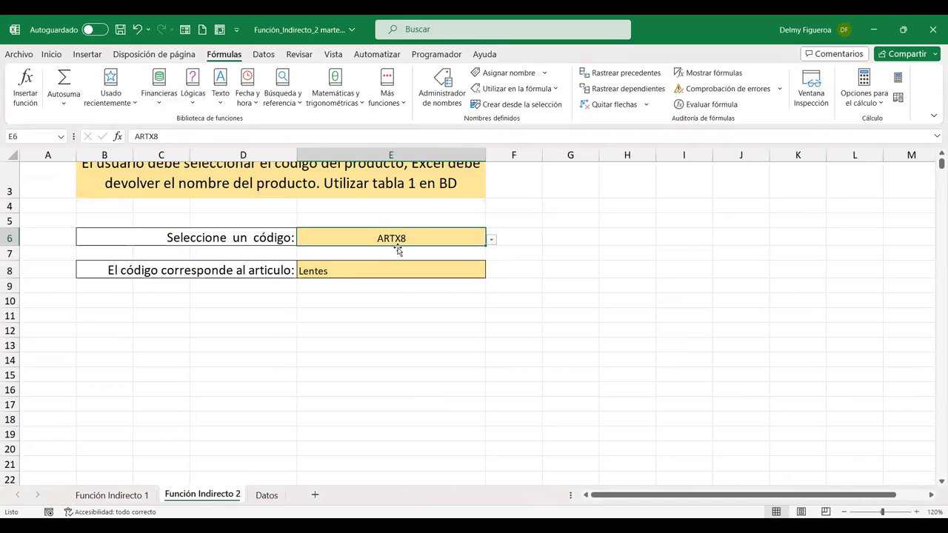
click(326, 272)
click(265, 494)
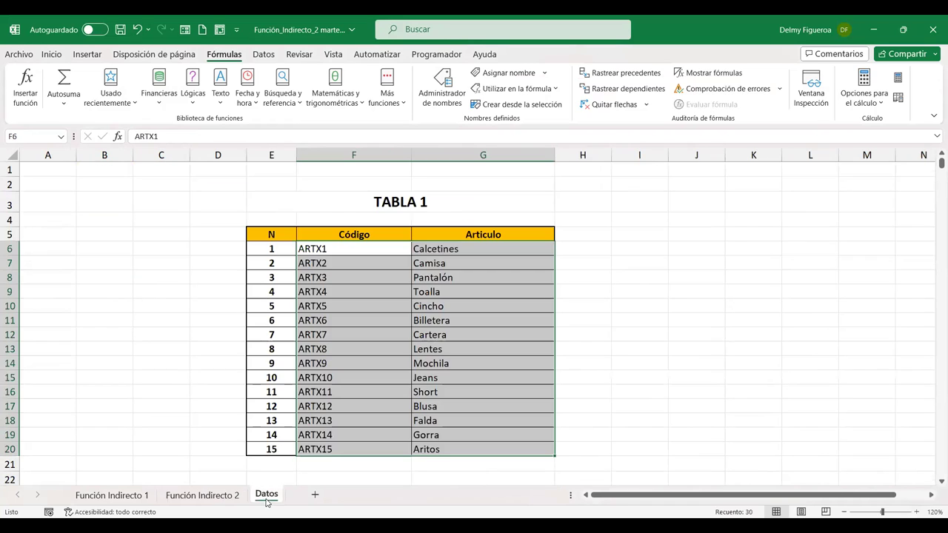
click(447, 348)
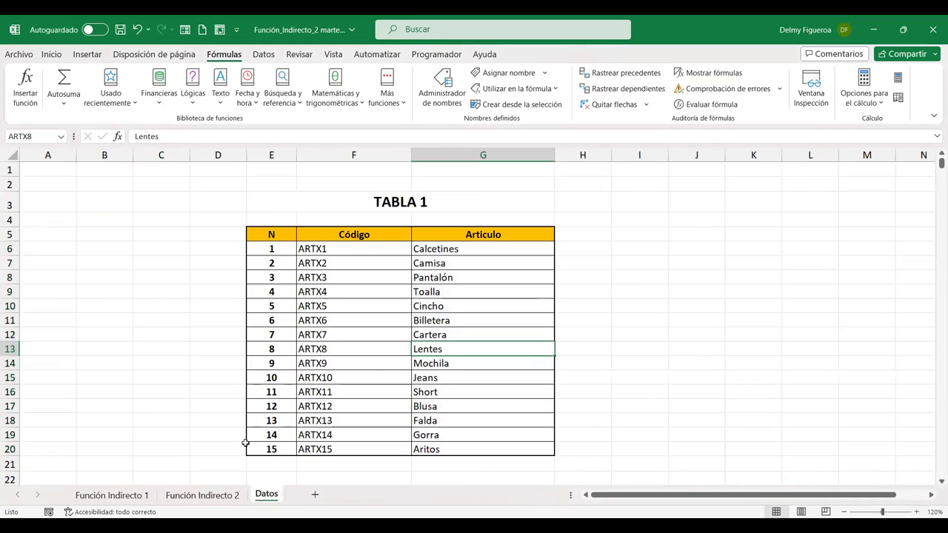
click(223, 494)
- Choose ARTX6 in E6 and verify Billetera against TABLA 1
click(477, 239)
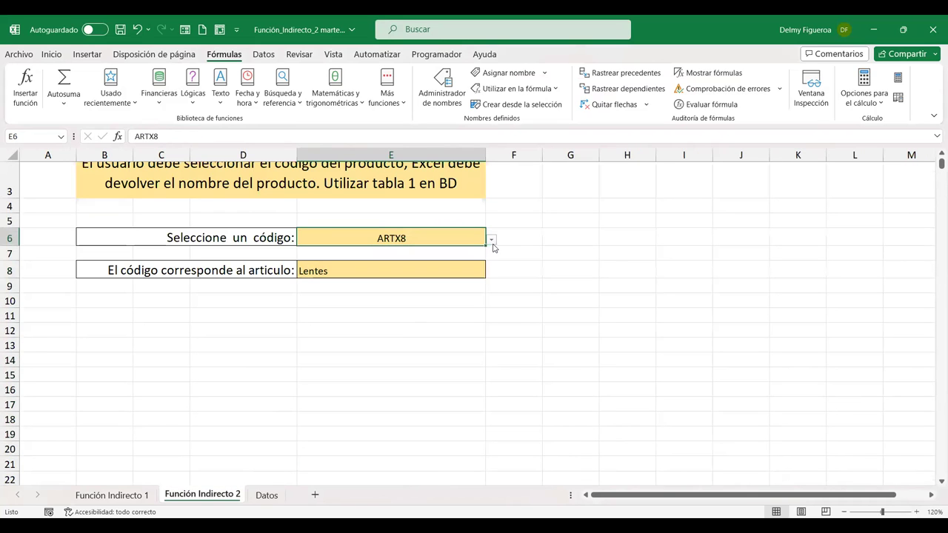
key(alt+Down)
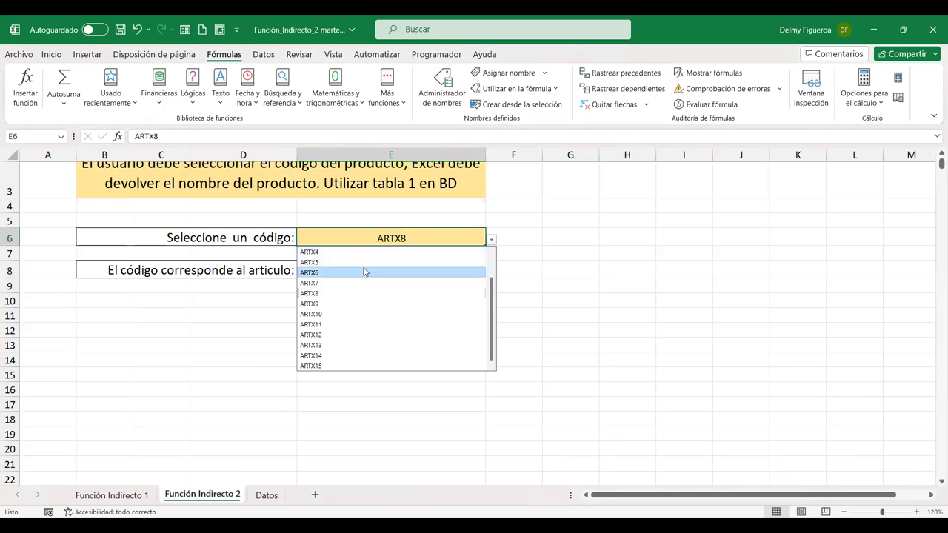
click(364, 271)
click(267, 494)
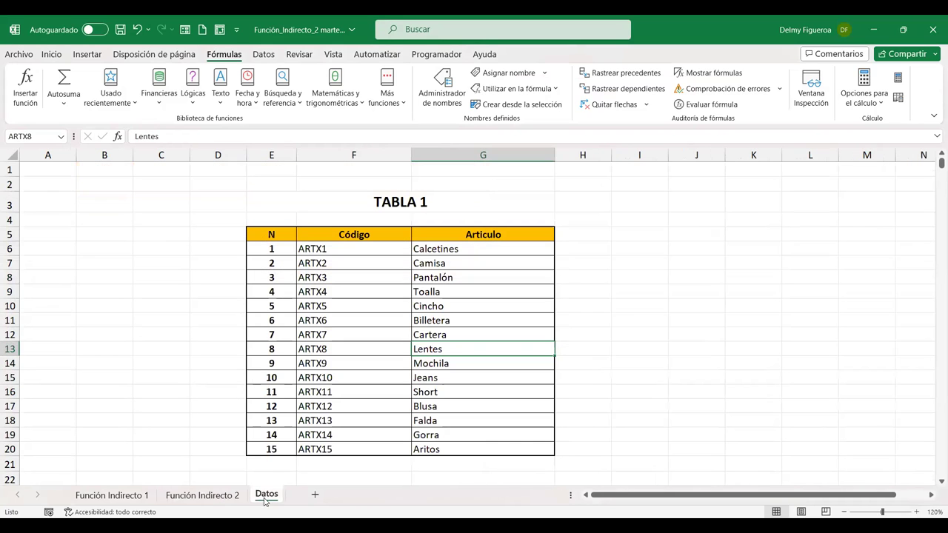
click(450, 320)
click(225, 495)
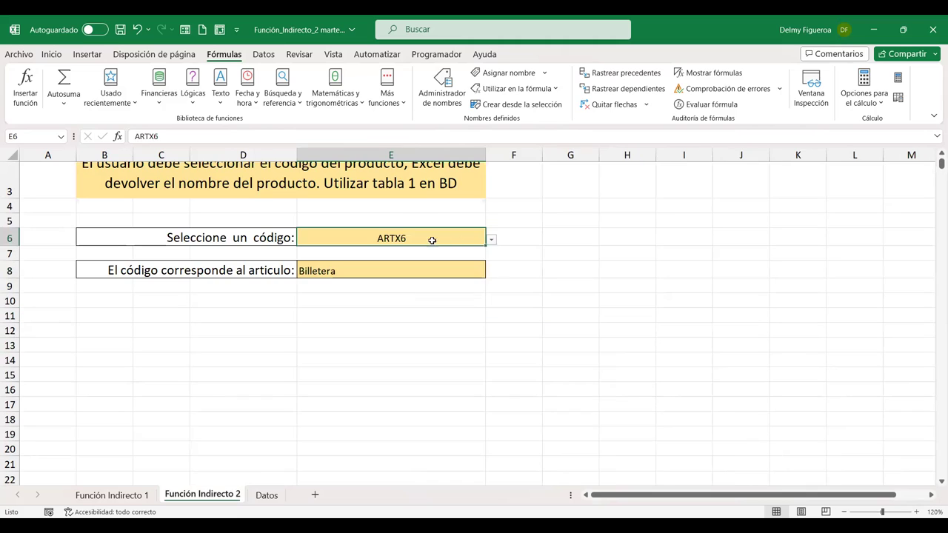
- Choose ARTX2 in E6 so E8 returns Camisa, checking it on Datos
click(491, 239)
click(337, 261)
click(266, 494)
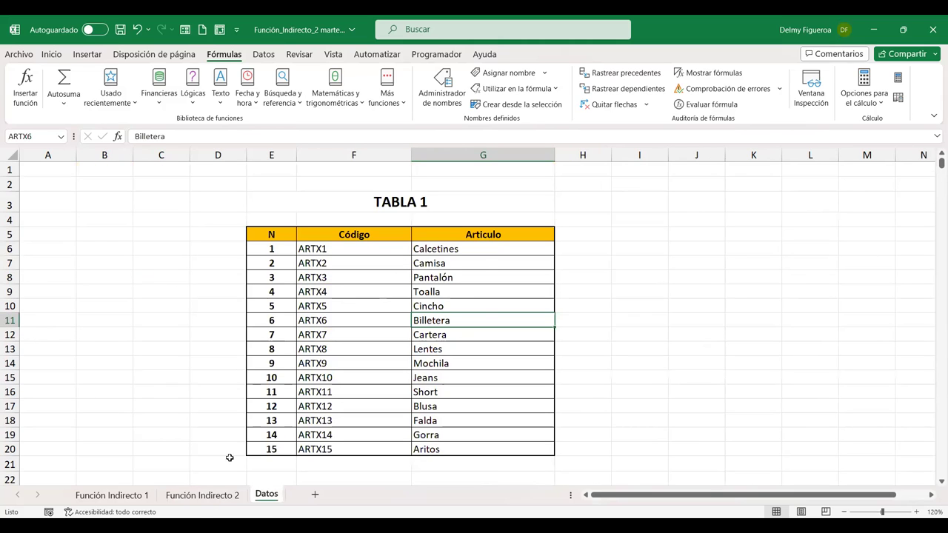
click(206, 494)
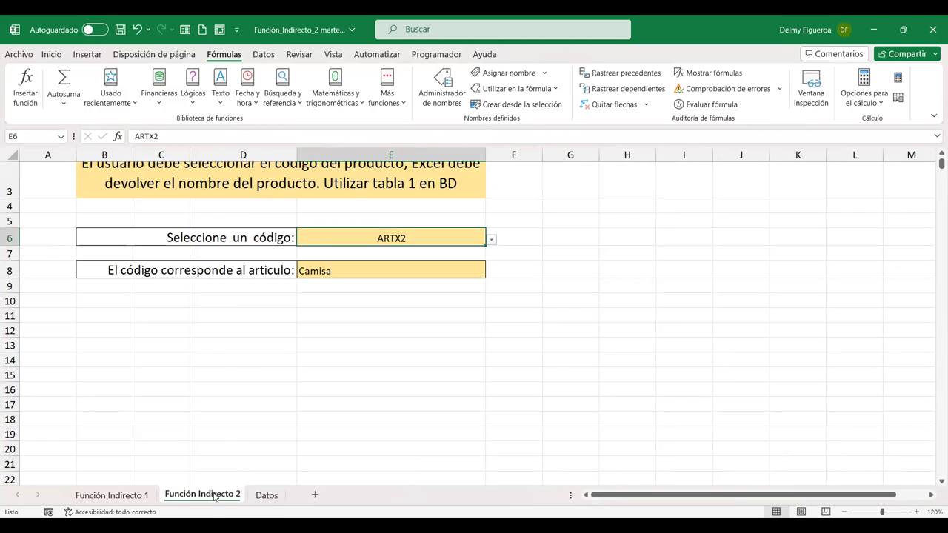
click(337, 300)
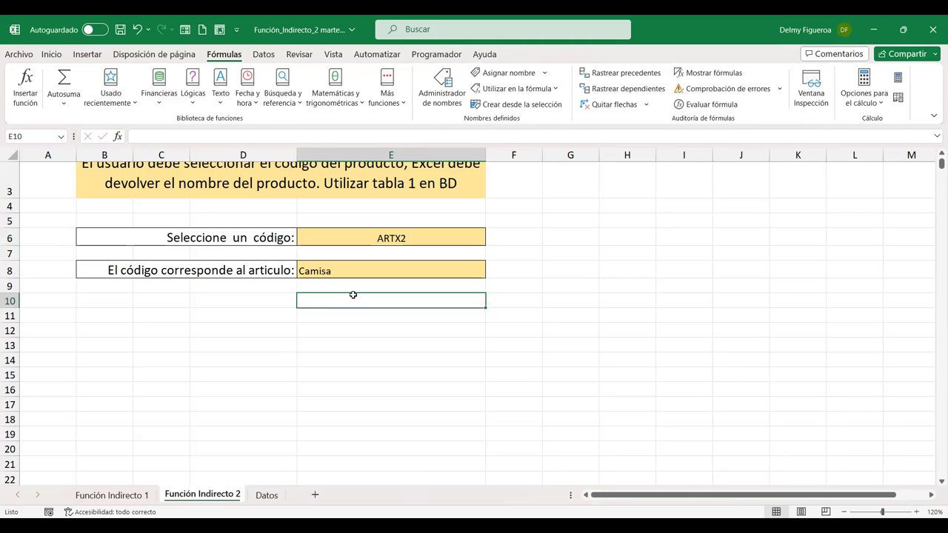
click(264, 494)
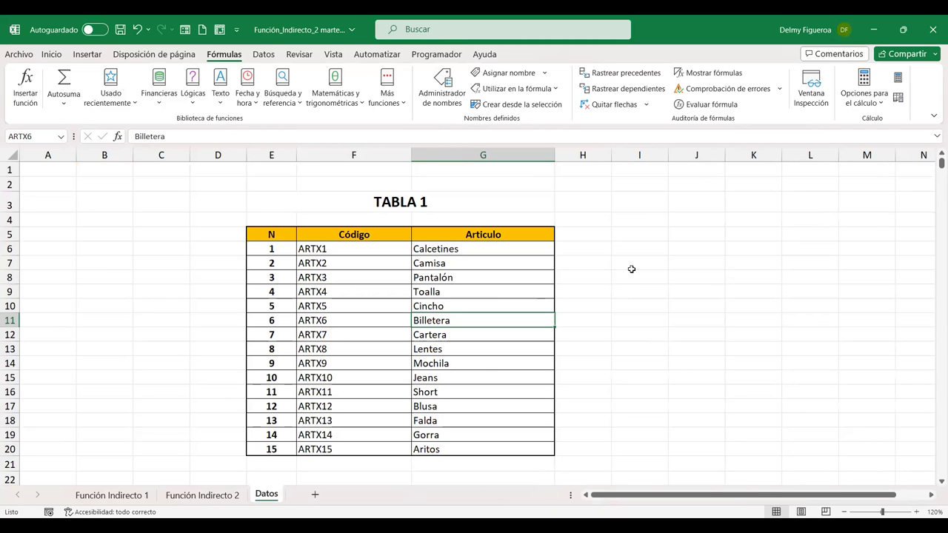
- Enter the Ropa header in I5 with Calcetines, Camisa and Pantalón below it
click(634, 232)
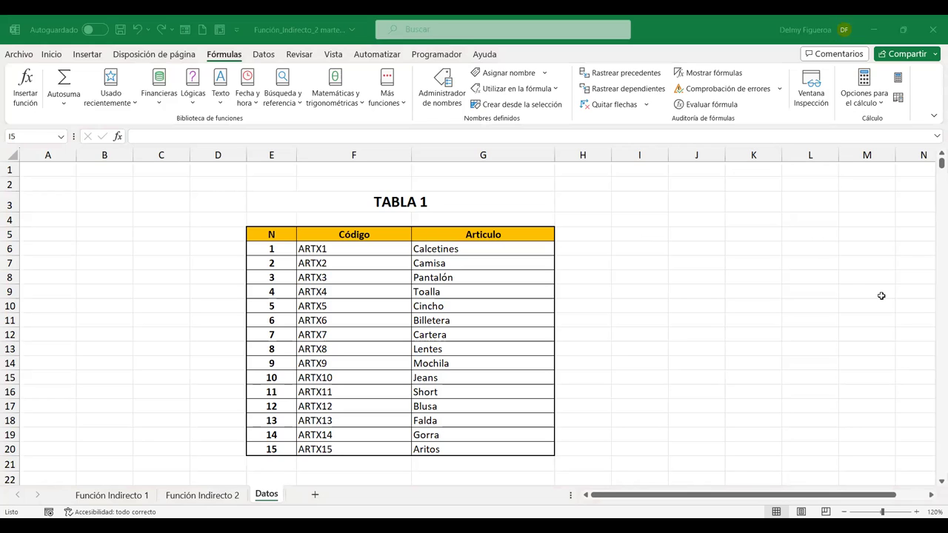
text(Ropa)
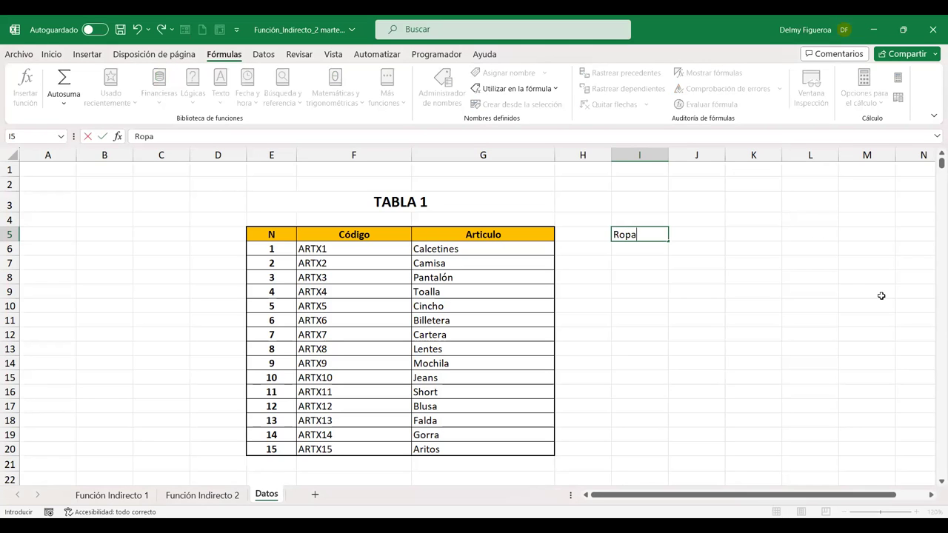
key(Return)
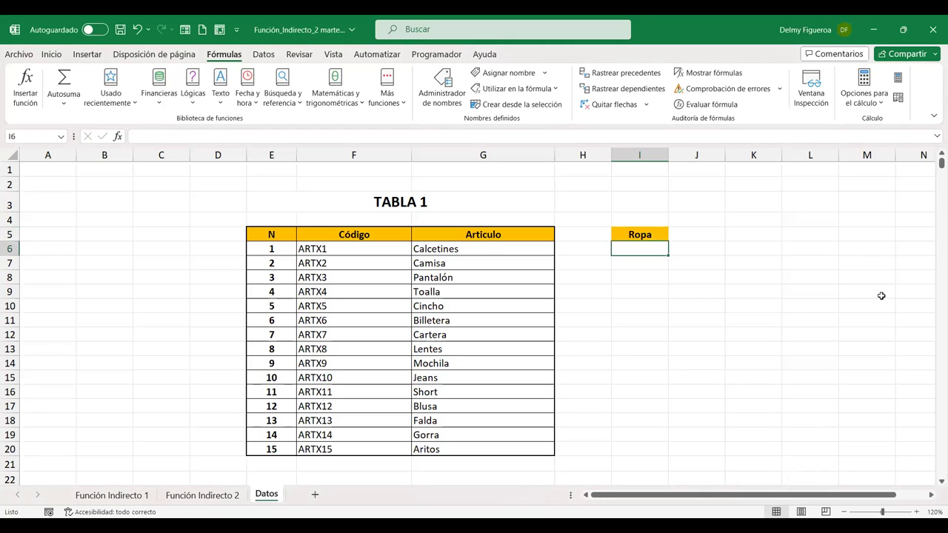
text(Calcetines)
key(Return)
text(Camisa)
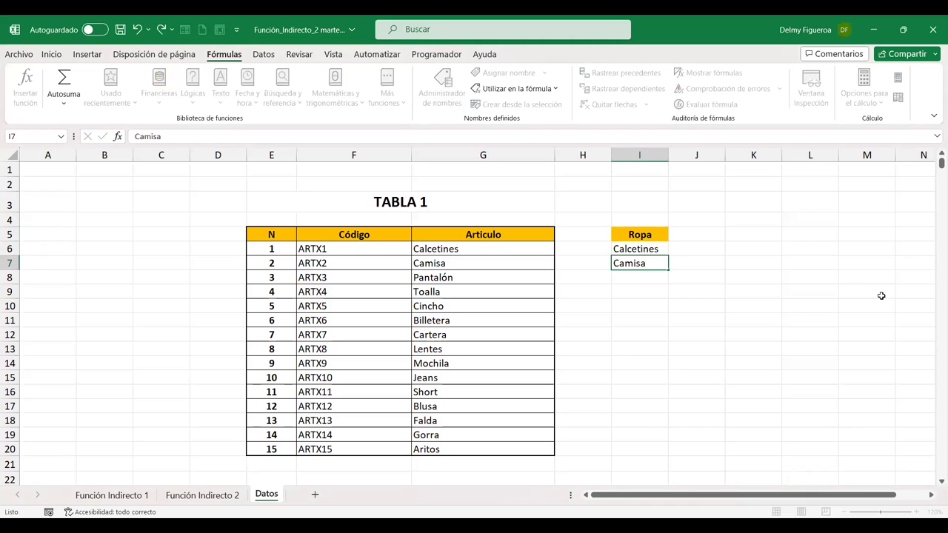
key(Return)
text(Pantalón)
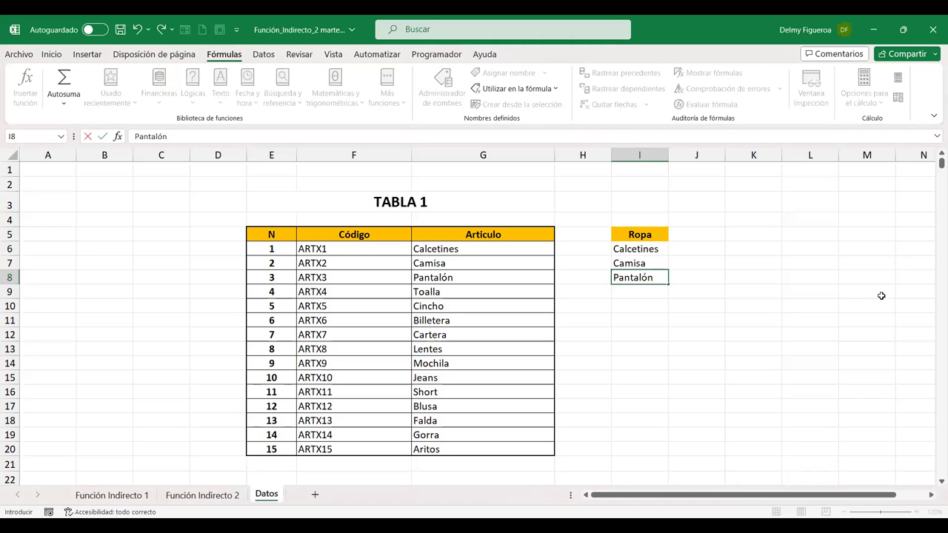
key(Return)
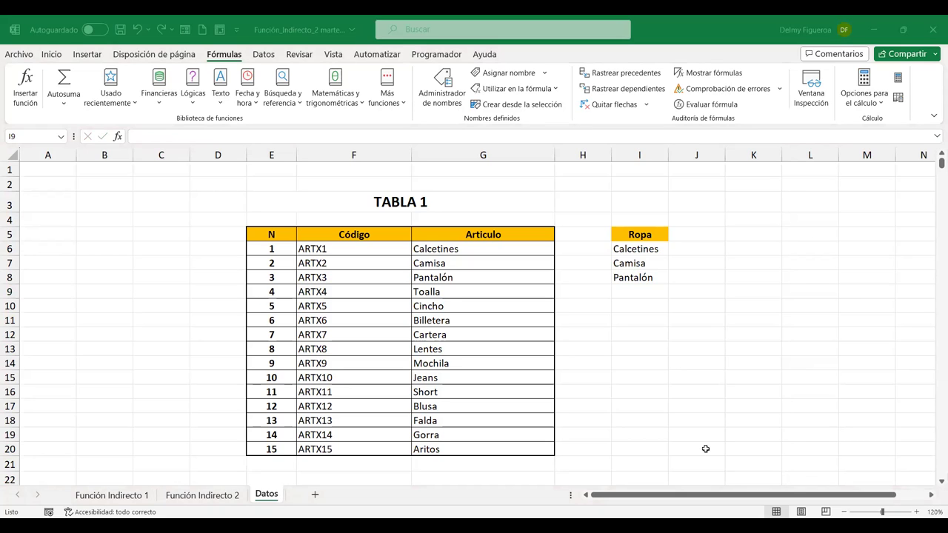
- Continue the Ropa list with Jeans, Short, Blusa, Falda and Gorra in I9:I13
click(649, 296)
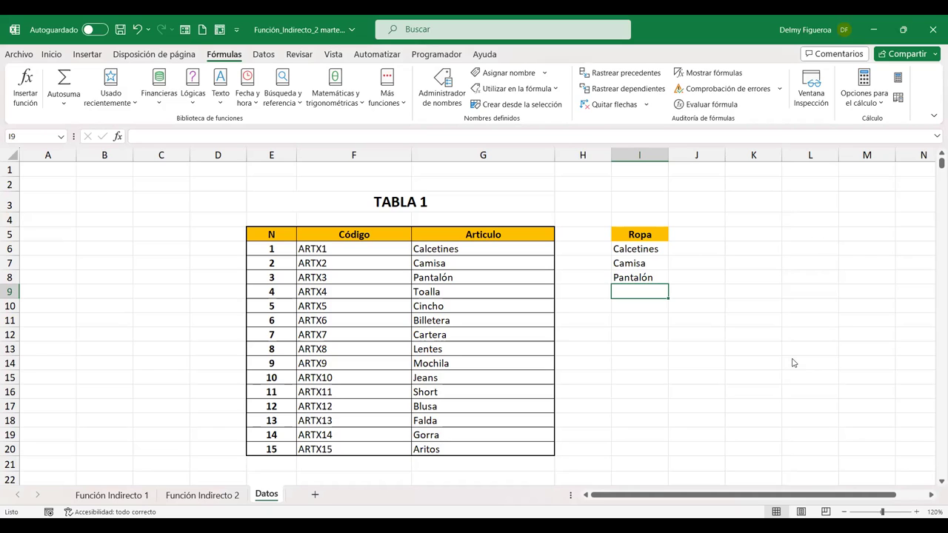
text(Jeans)
key(Return)
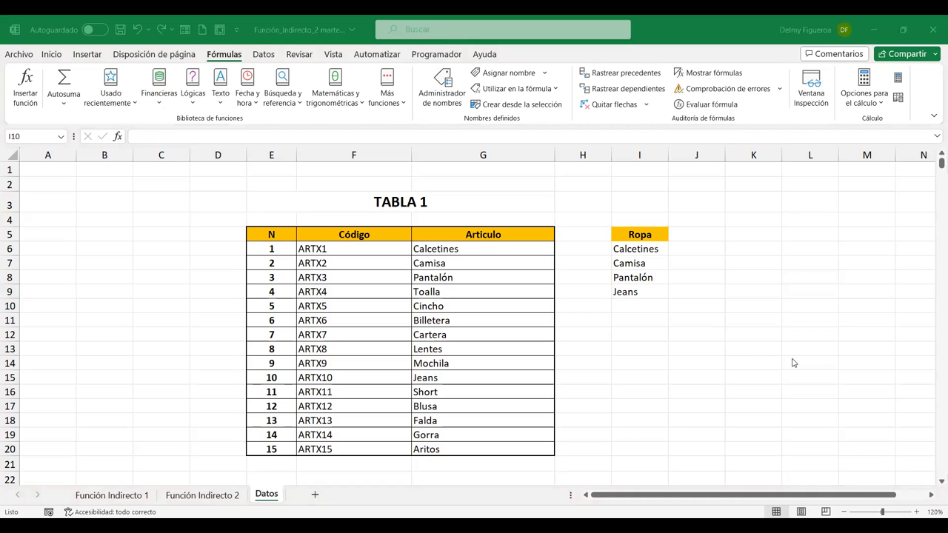
text(Short)
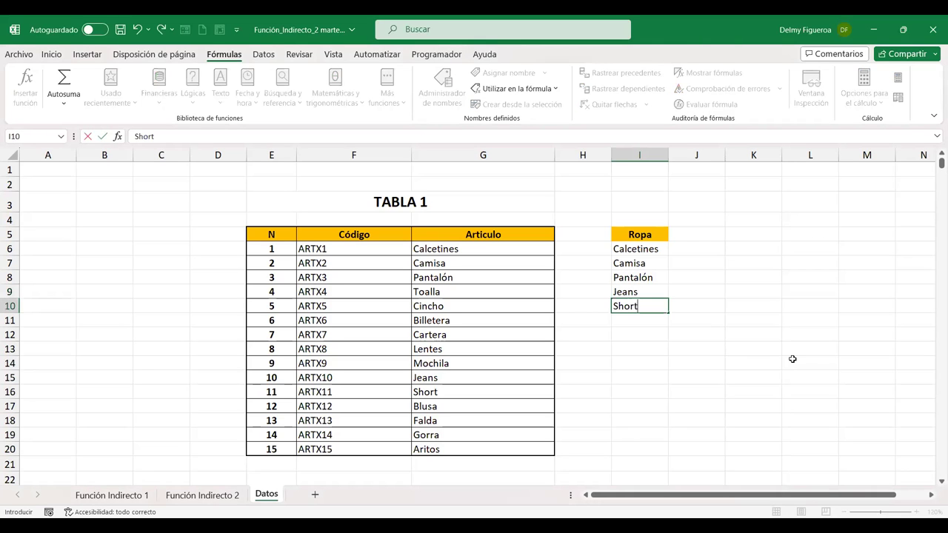
key(Return)
text(Blusa)
key(Return)
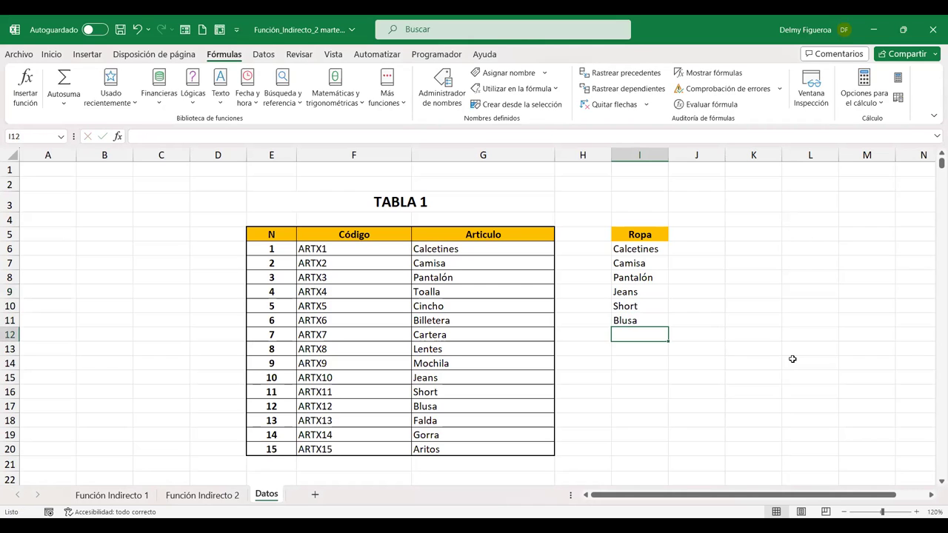
text(Falda)
key(Return)
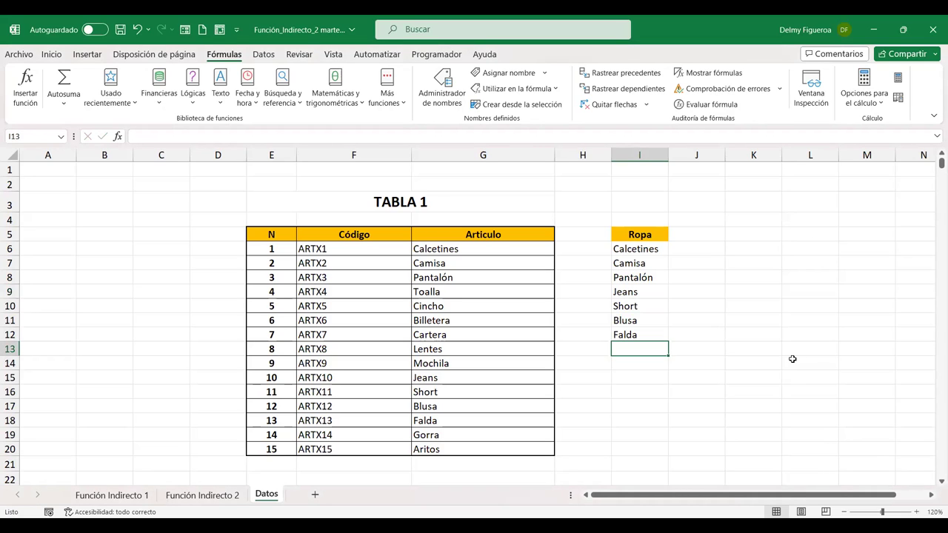
text(Gorra)
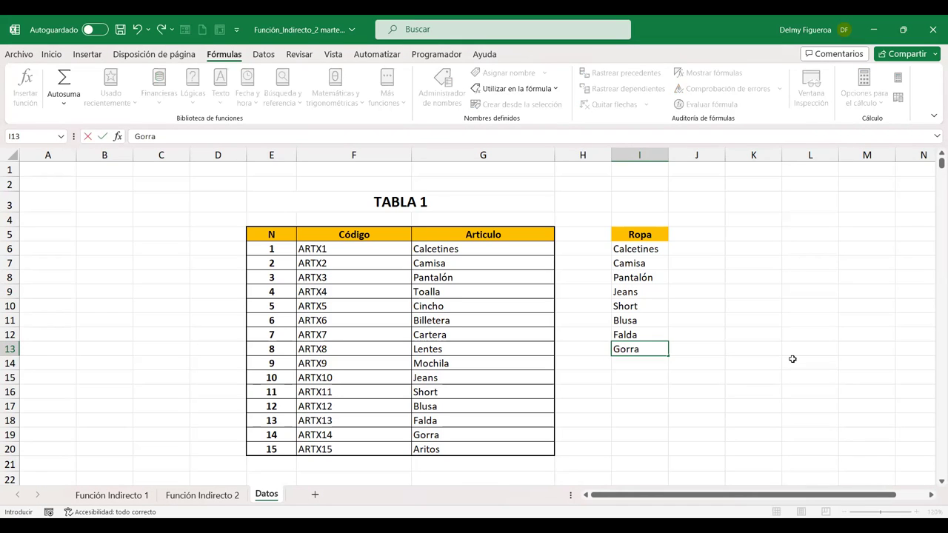
key(Tab)
key(Up)
key(Up)
key(Up)
key(Up)
key(Up)
key(Up)
key(Up)
key(Up)
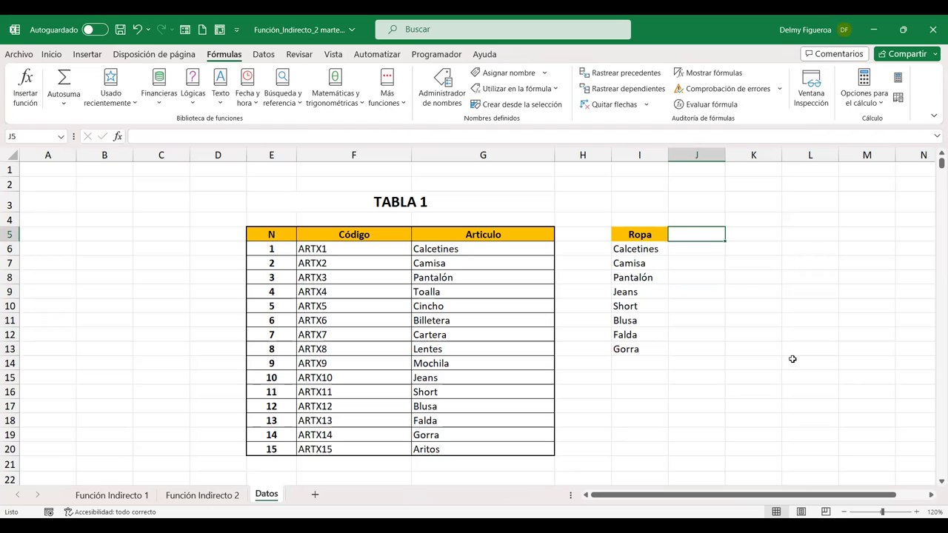
- Enter the Accesorios header in J5 with Cincho, Billetera and Cartera below it
text(Accesorios)
key(Return)
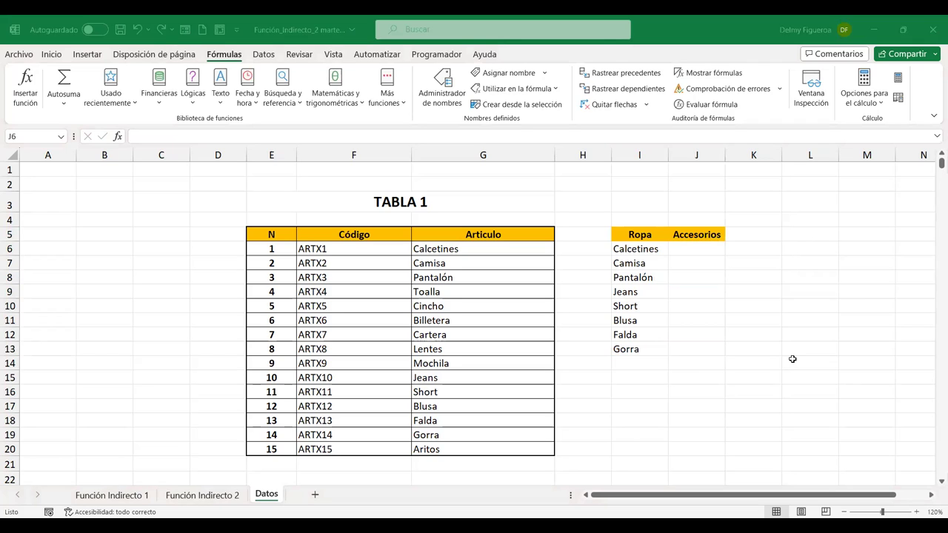
text(Cincho)
key(Return)
text(Billet)
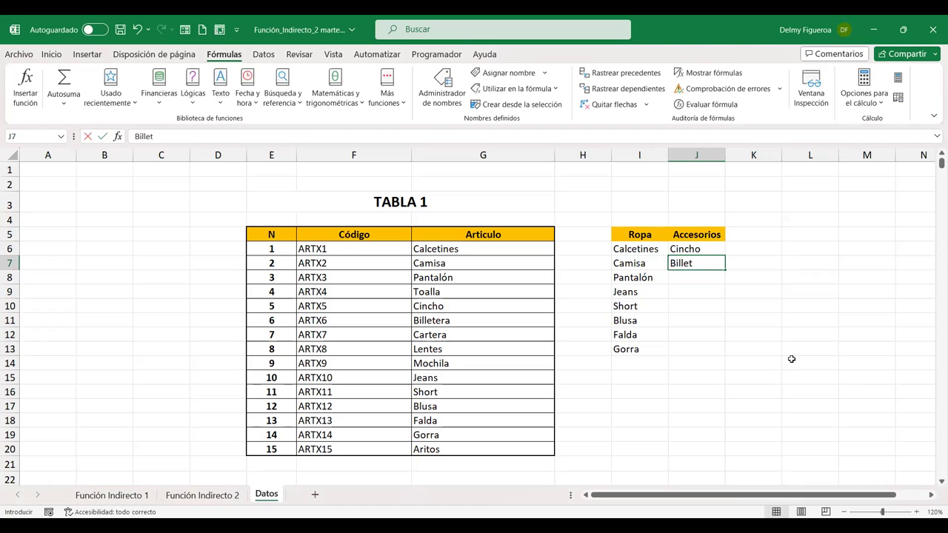
text(era)
key(Return)
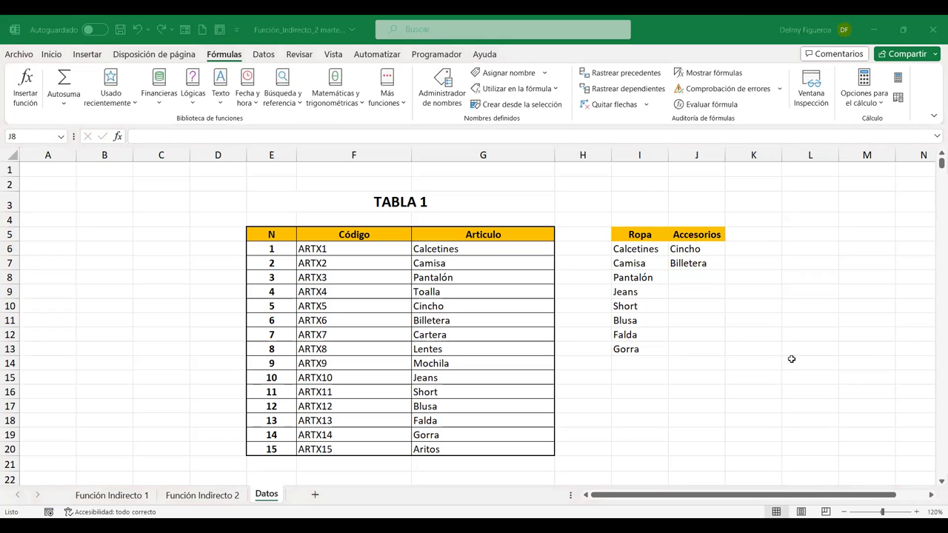
text(Cartera)
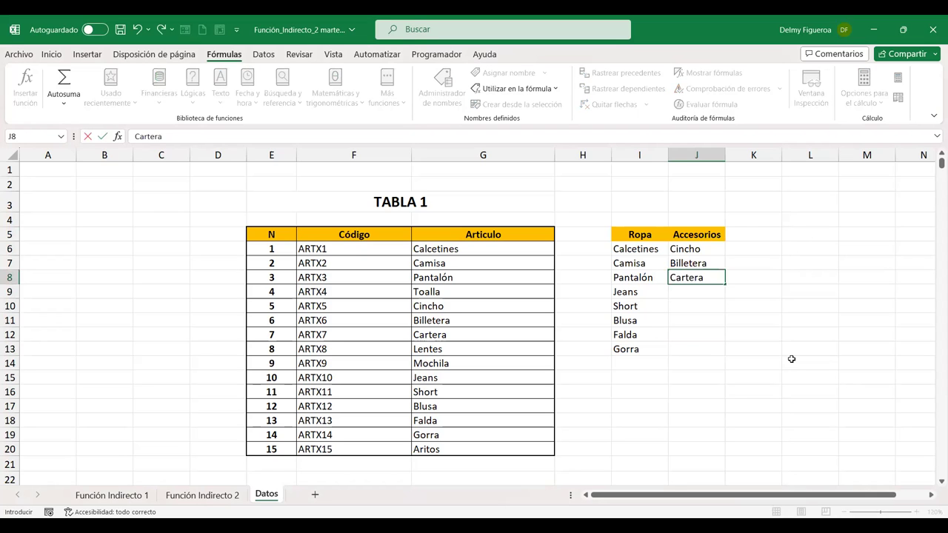
key(Return)
- Finish the Accesorios list with Lentes, Mochila and Aritos in J9:J11
text(LEntes)
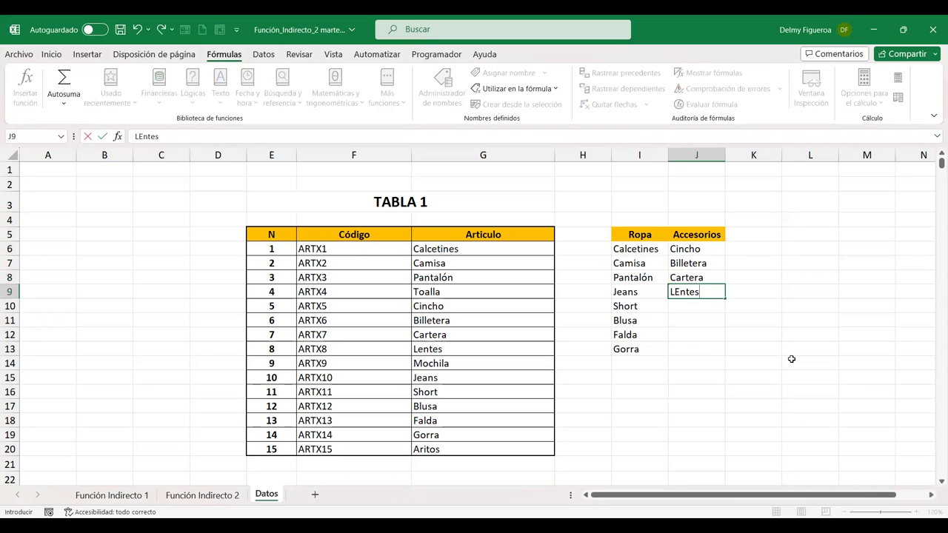
key(Return)
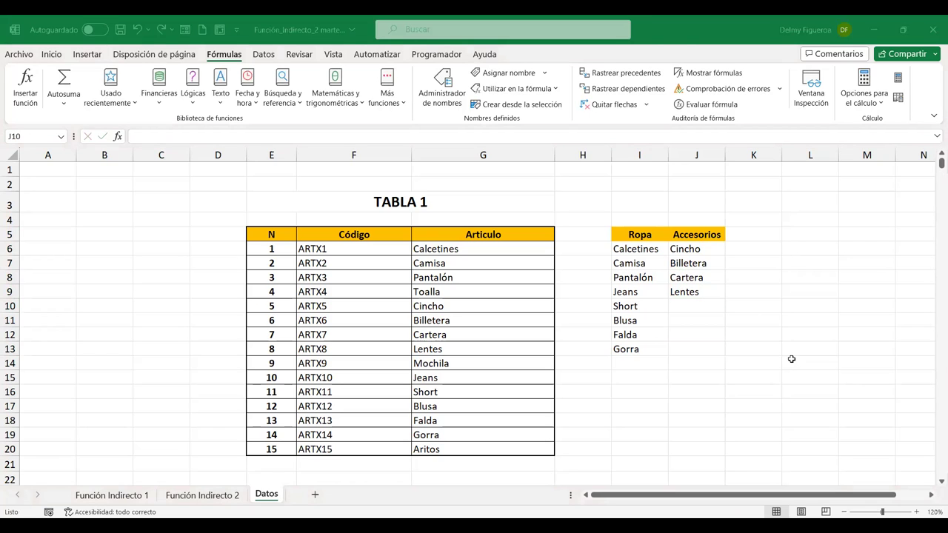
text(Mochila)
key(Return)
text(Aritos)
key(Return)
key(Right)
key(Up)
key(Up)
key(Up)
key(Up)
key(Up)
key(Up)
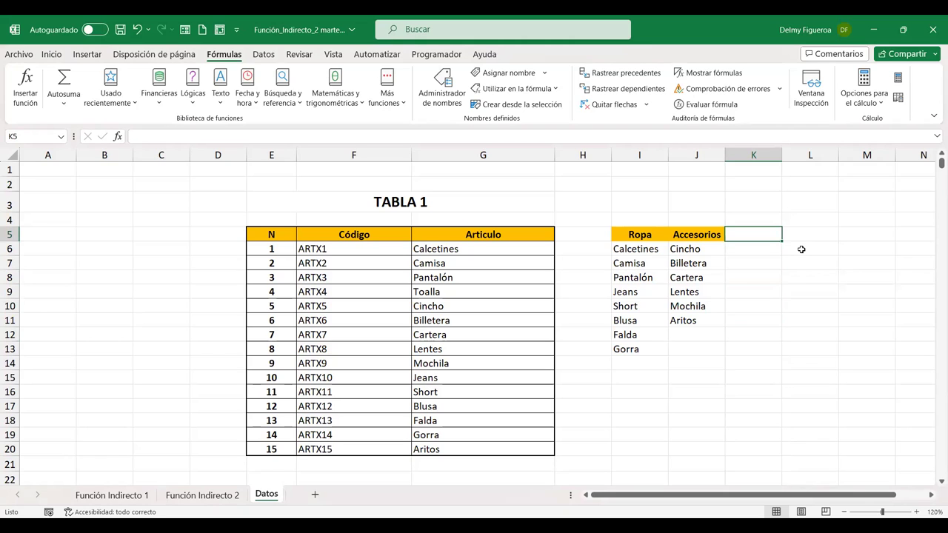
- Enter the header 'Artículos de baño y cuidado personal' in K5, leaving it unwrapped
text(Artículos de baño y cuidado personal)
key(Return)
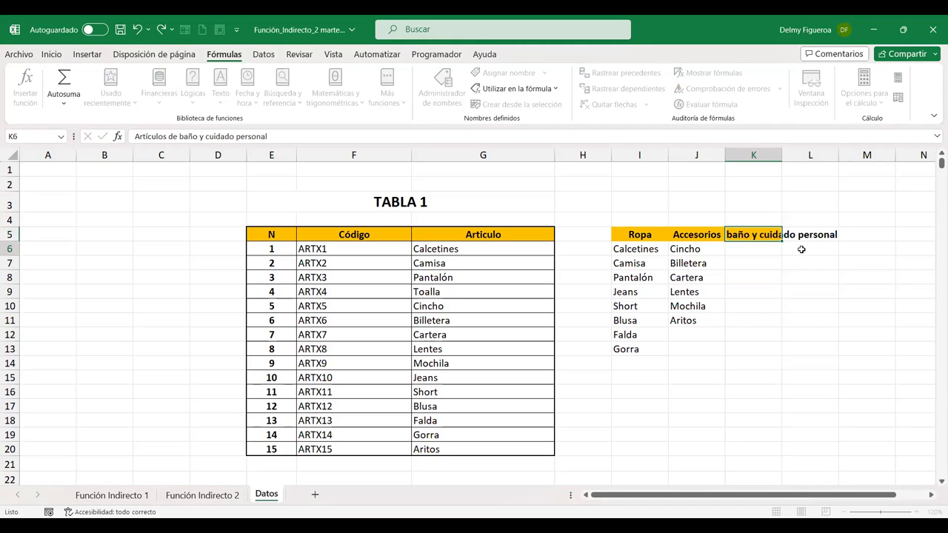
click(753, 232)
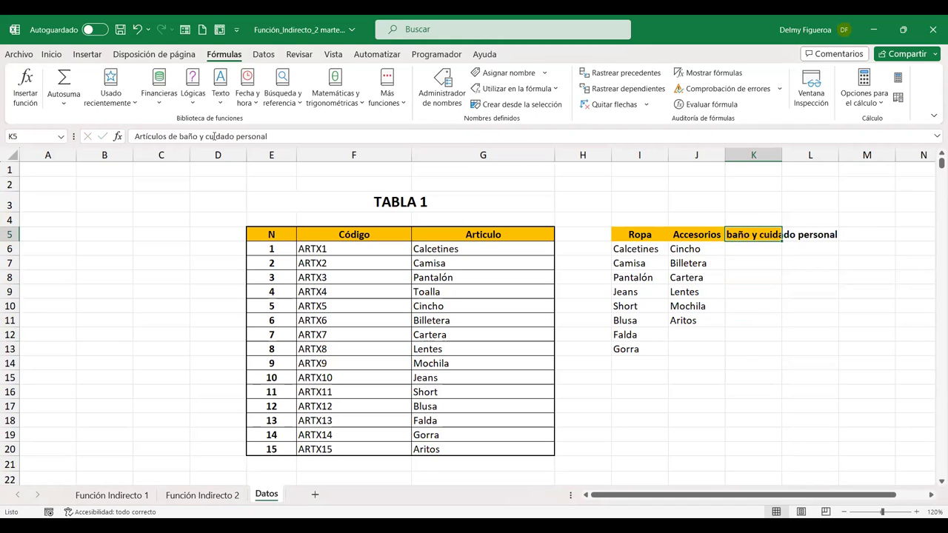
click(54, 56)
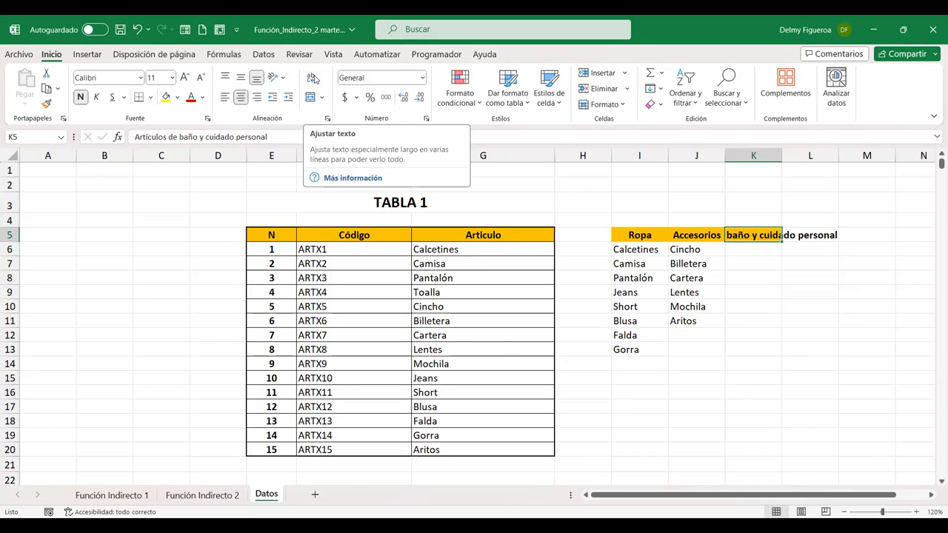
click(313, 78)
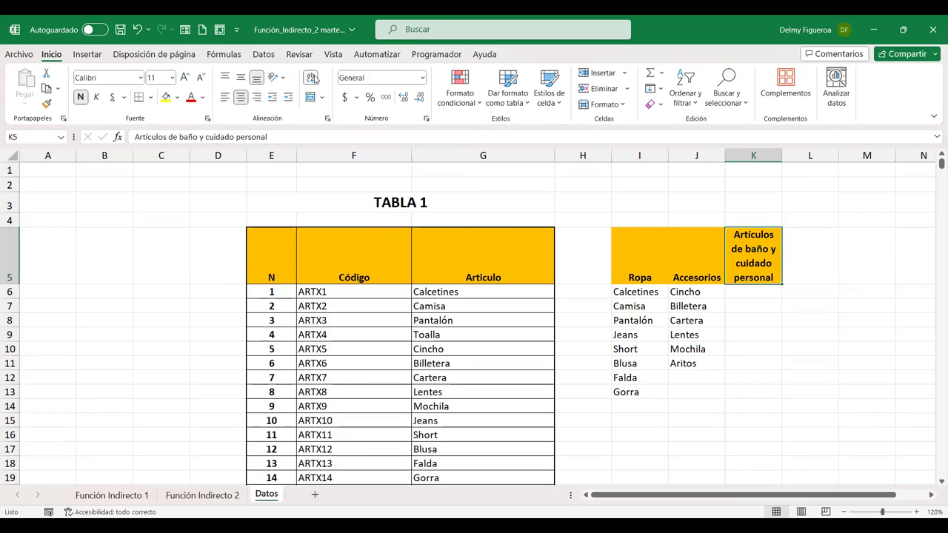
click(313, 78)
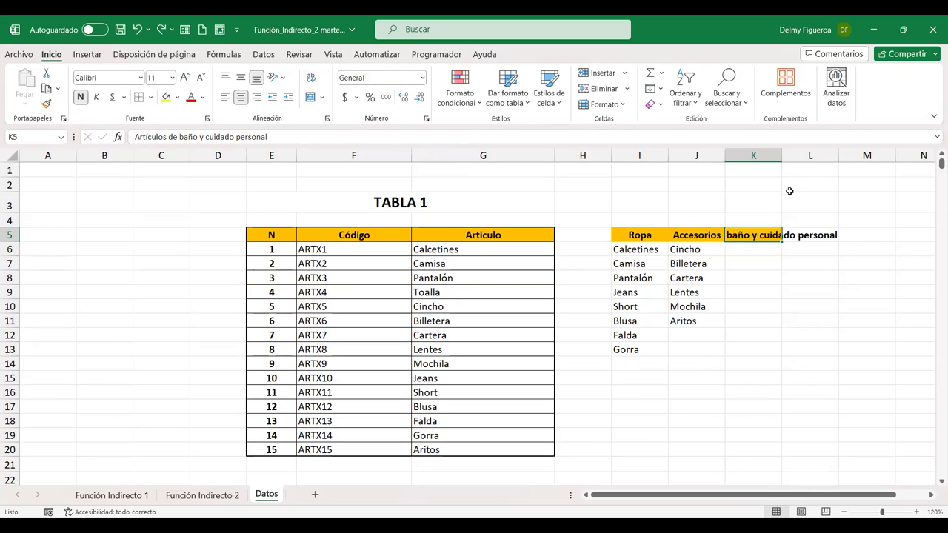
- Add Toalla in K6 and shorten the K5 header to Baño
click(766, 250)
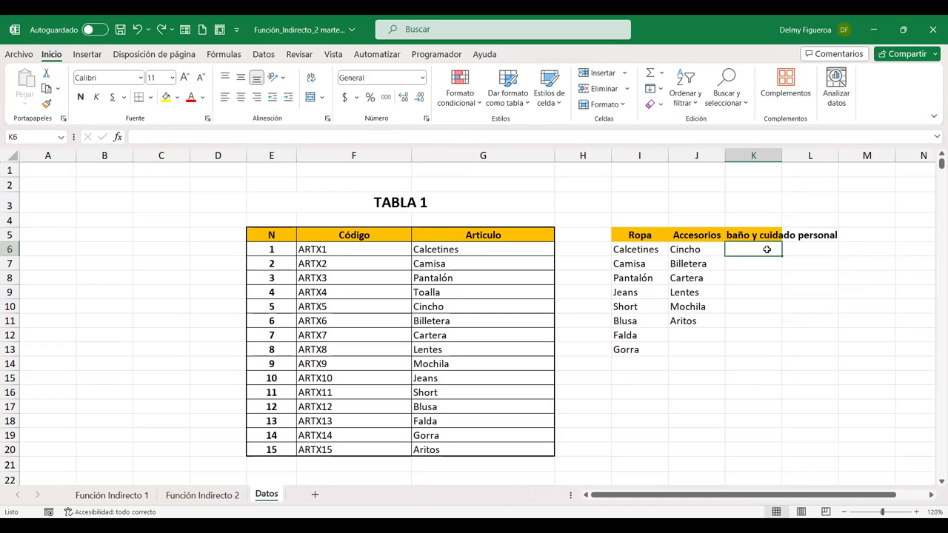
text(Toalla)
key(Return)
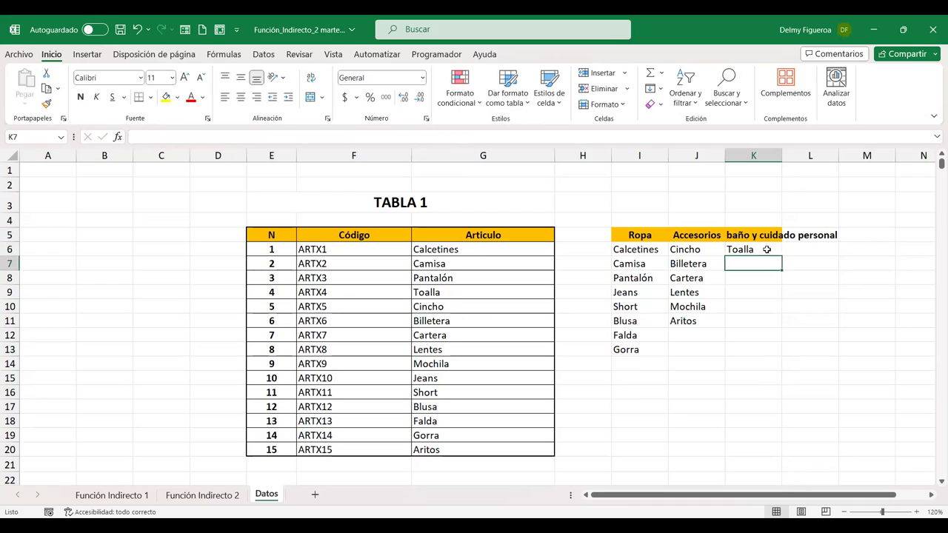
drag(657, 248, 653, 352)
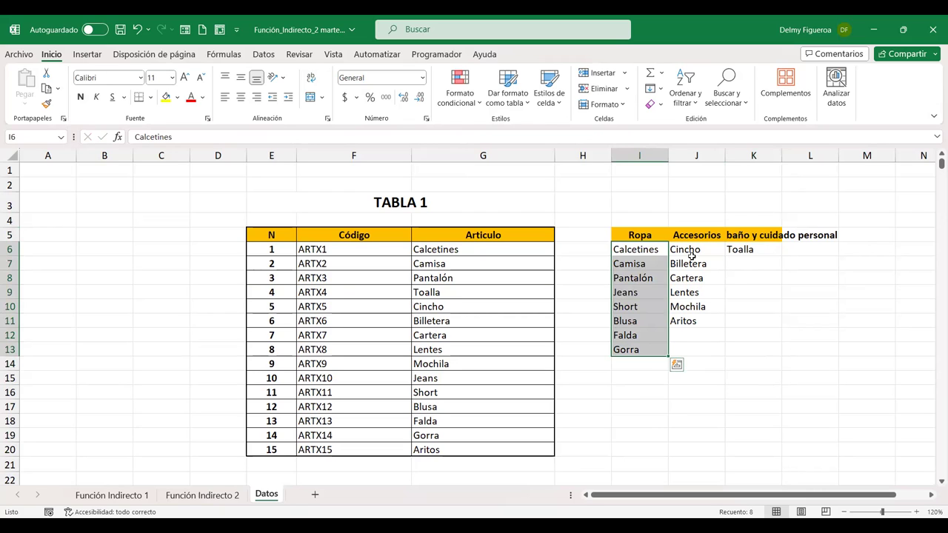
drag(694, 250, 690, 320)
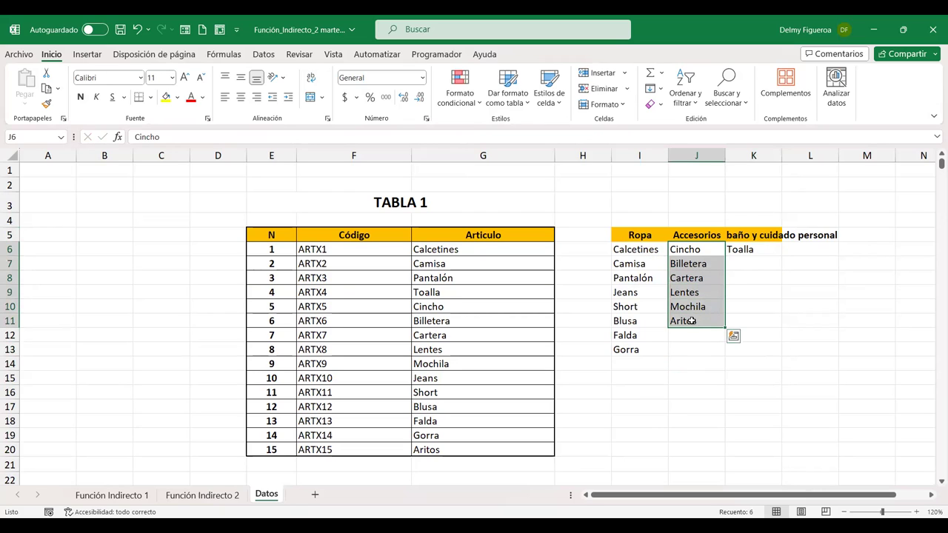
click(749, 250)
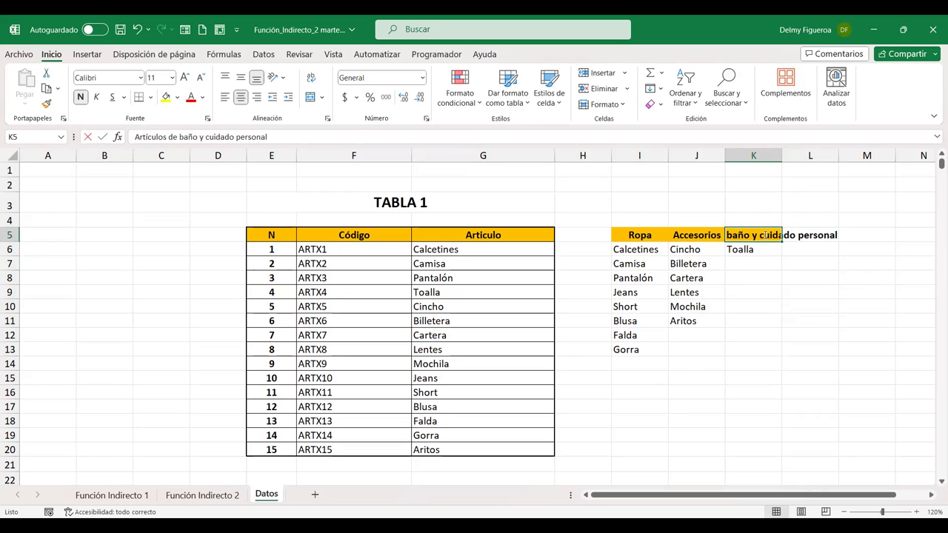
text(Baño)
key(Return)
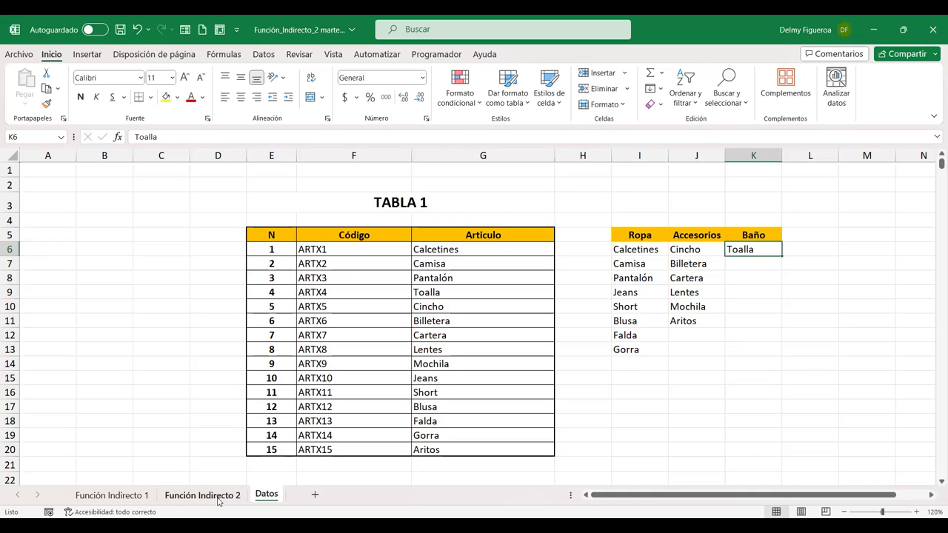
click(586, 153)
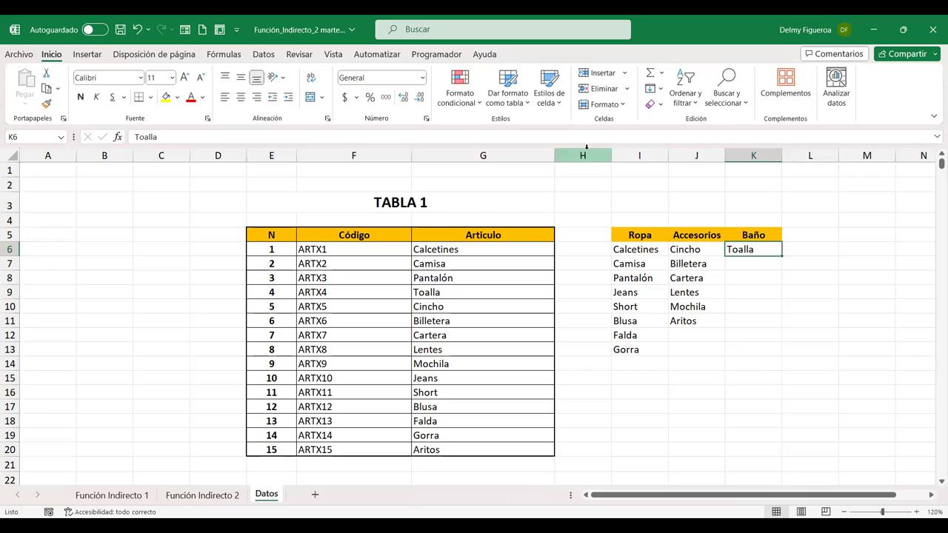
right_click(586, 150)
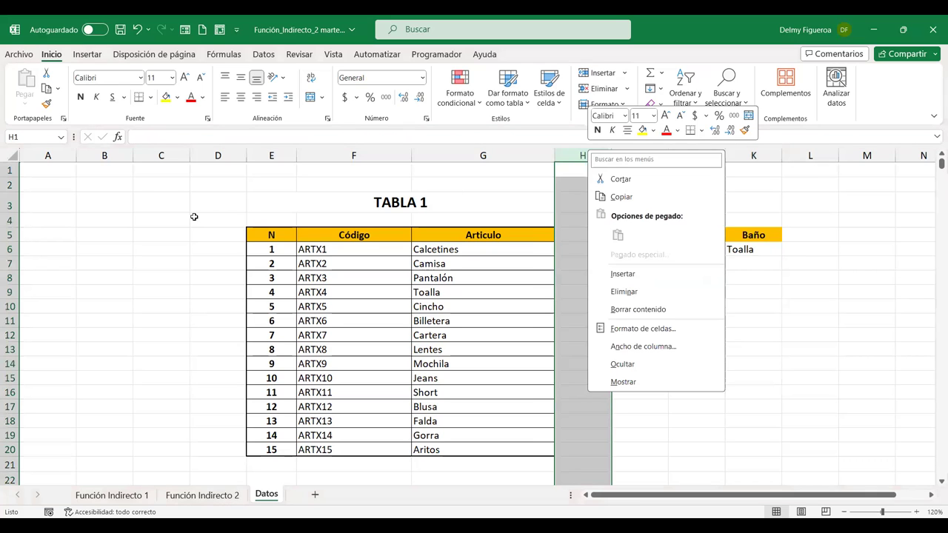
key(Escape)
click(203, 495)
click(361, 283)
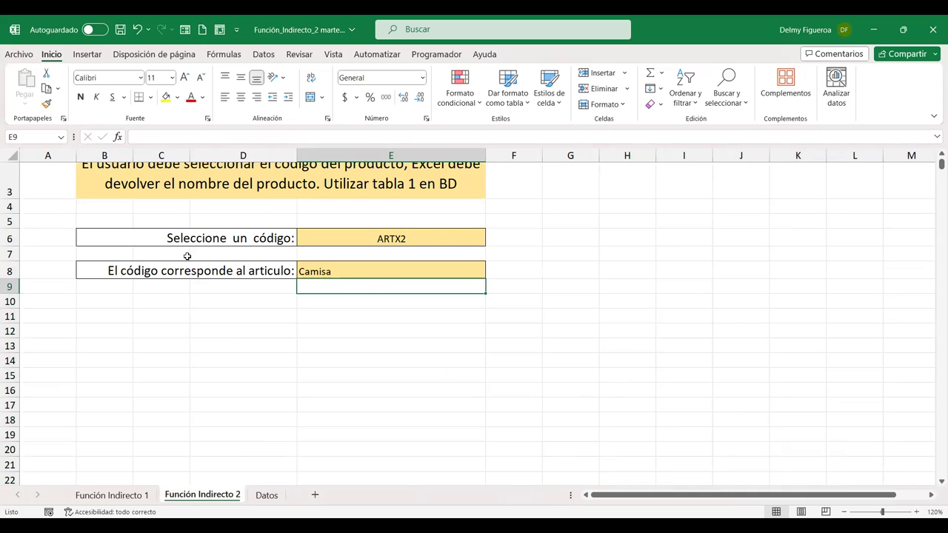
click(436, 236)
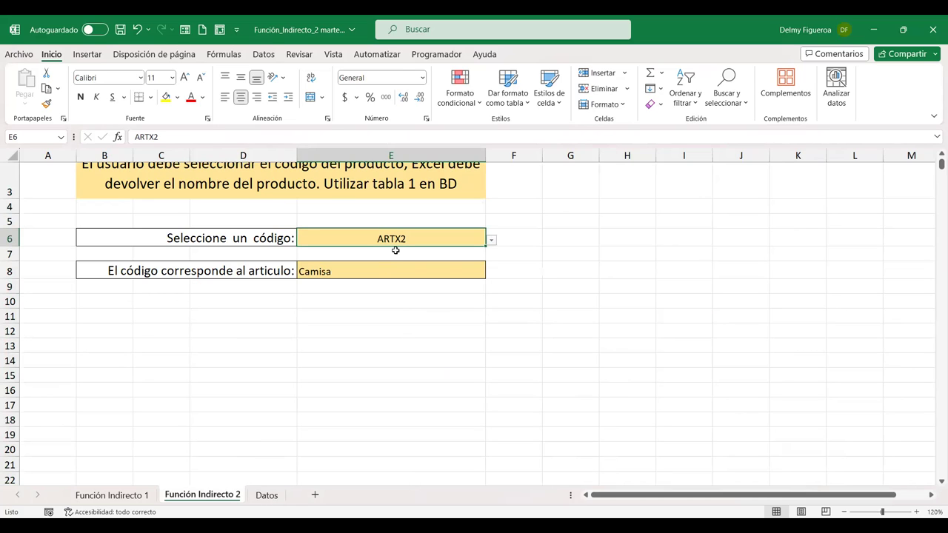
click(379, 270)
click(383, 238)
click(383, 270)
click(421, 237)
click(365, 272)
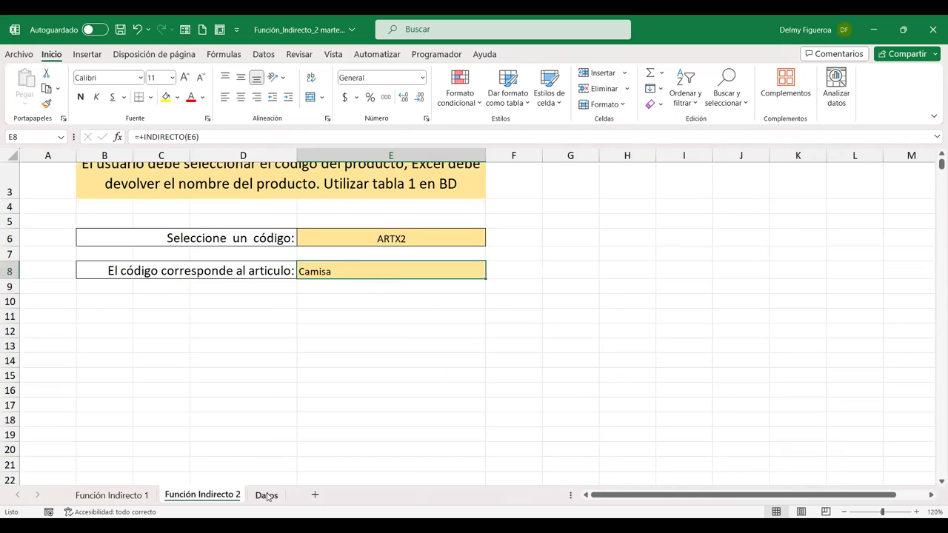
click(267, 495)
click(743, 207)
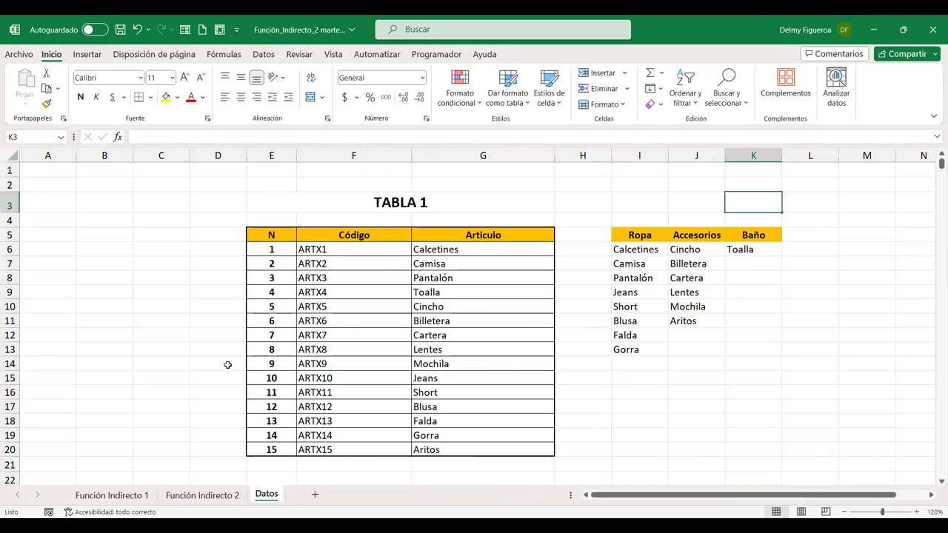
- Copy the 'Seleccione un código:' label from B6 into B10 on Función Indirecto 2
click(213, 497)
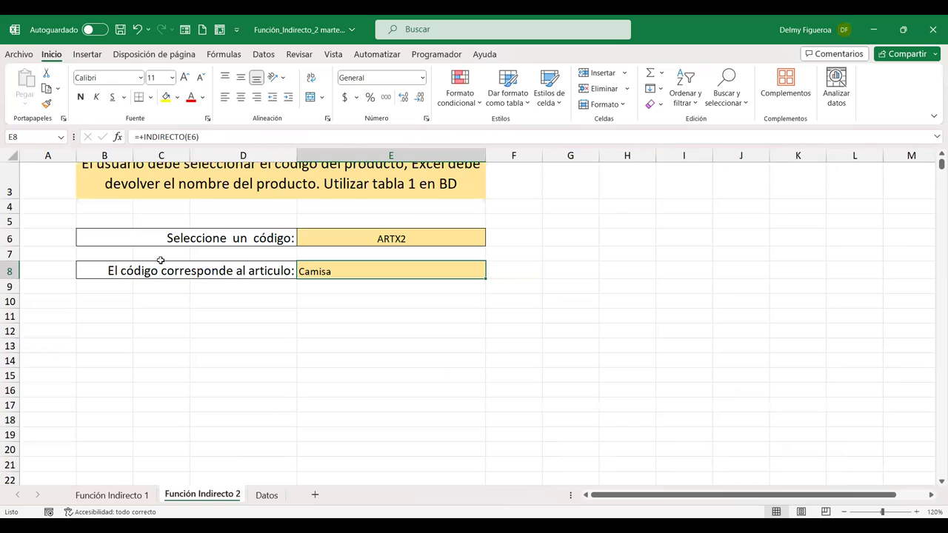
click(169, 238)
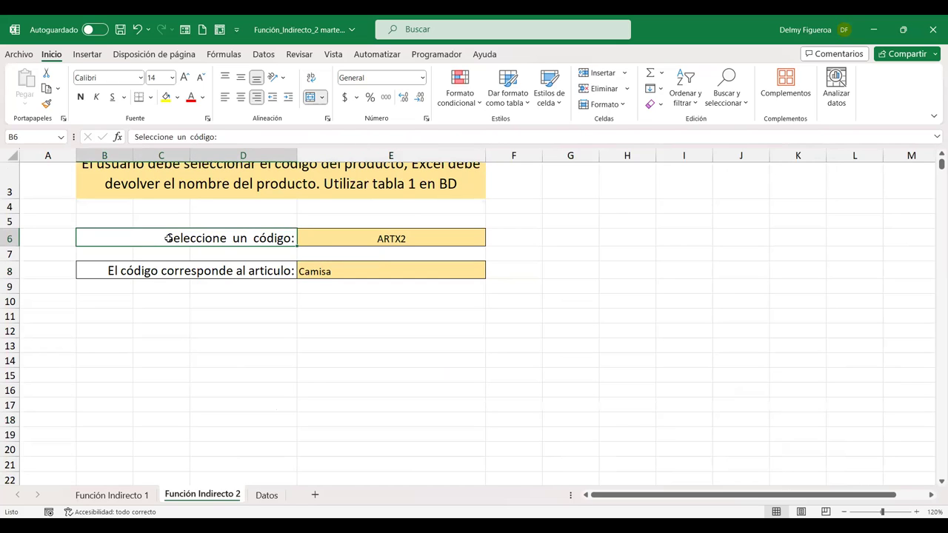
click(171, 273)
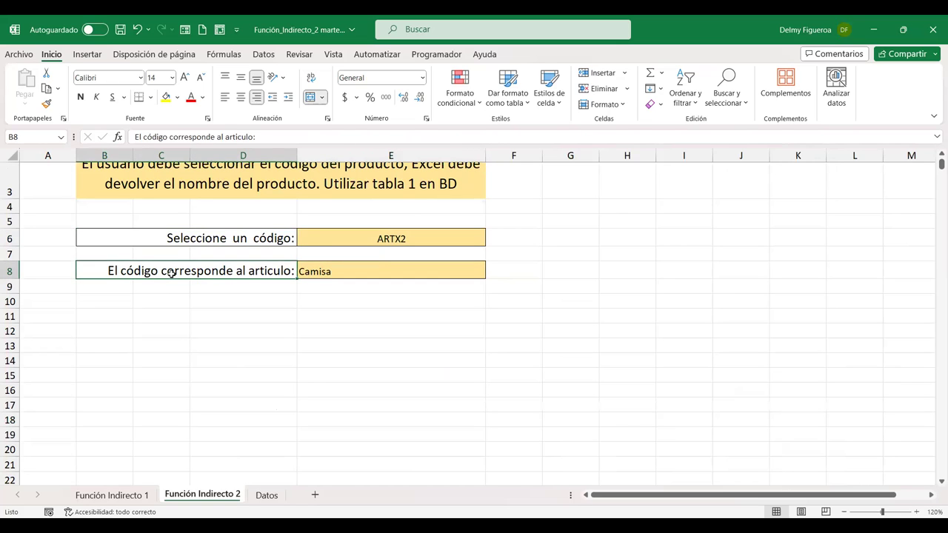
click(179, 236)
key(ctrl+c)
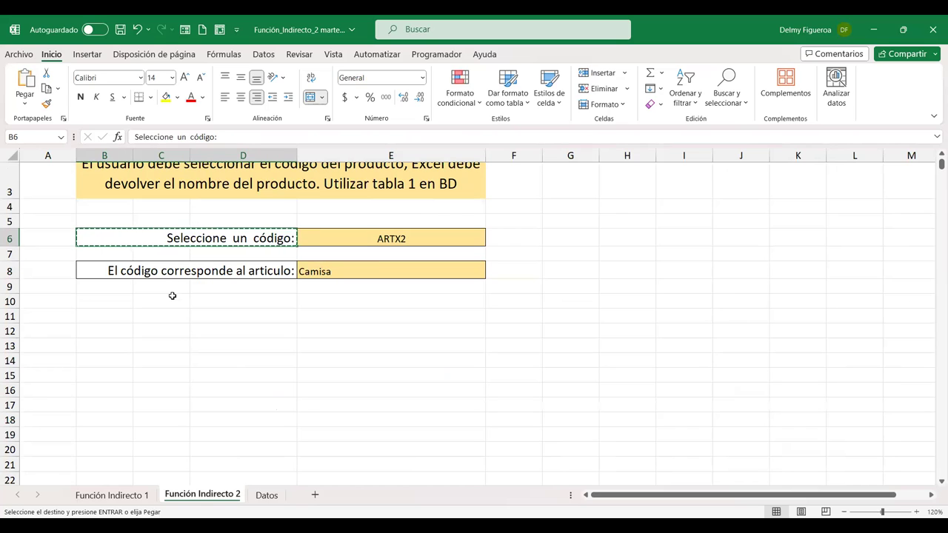
click(110, 301)
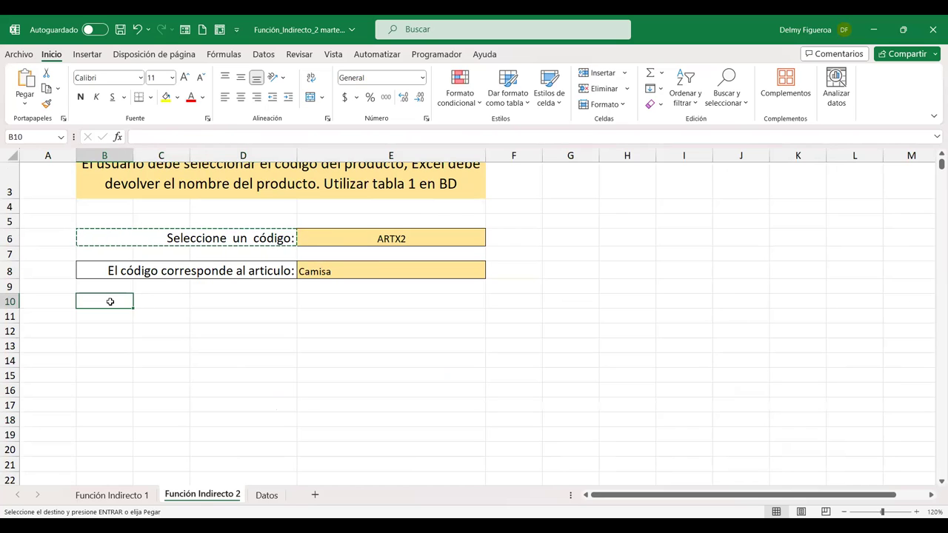
key(ctrl+v)
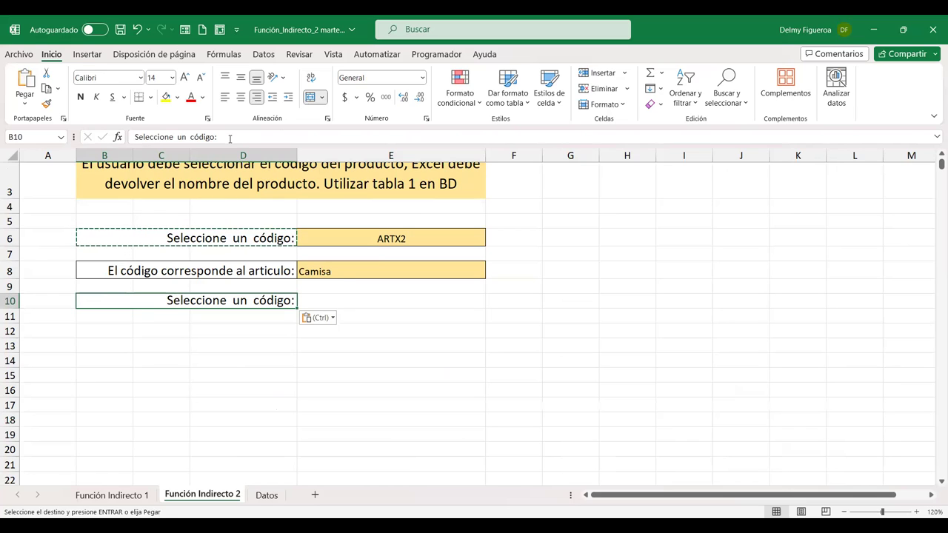
- Change the B10 label text to 'Seleccione categoría:' and select E10
click(282, 136)
key(ctrl+shift+Left)
key(ctrl+shift+Left)
key(ctrl+shift+Left)
key(ctrl+shift+Left)
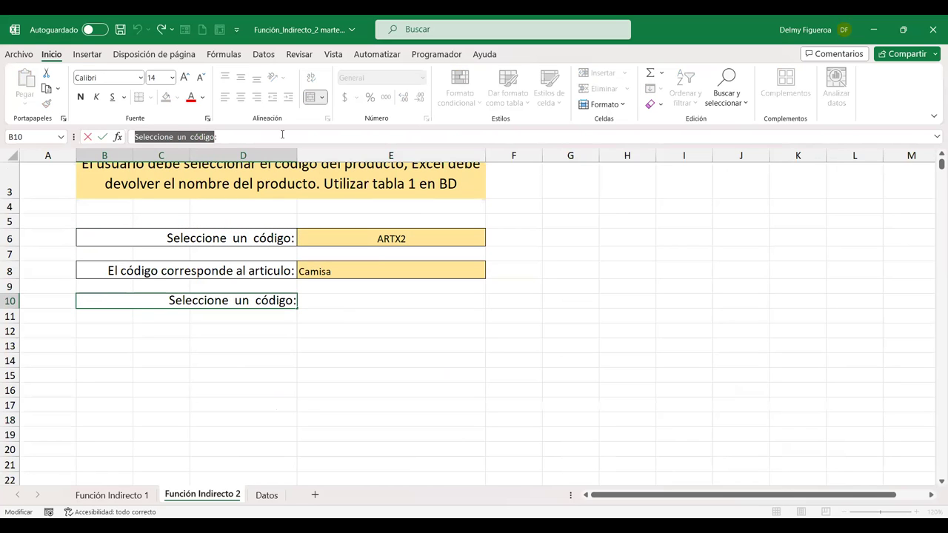
key(ctrl+shift+Right)
key(Delete)
key(BackSpace)
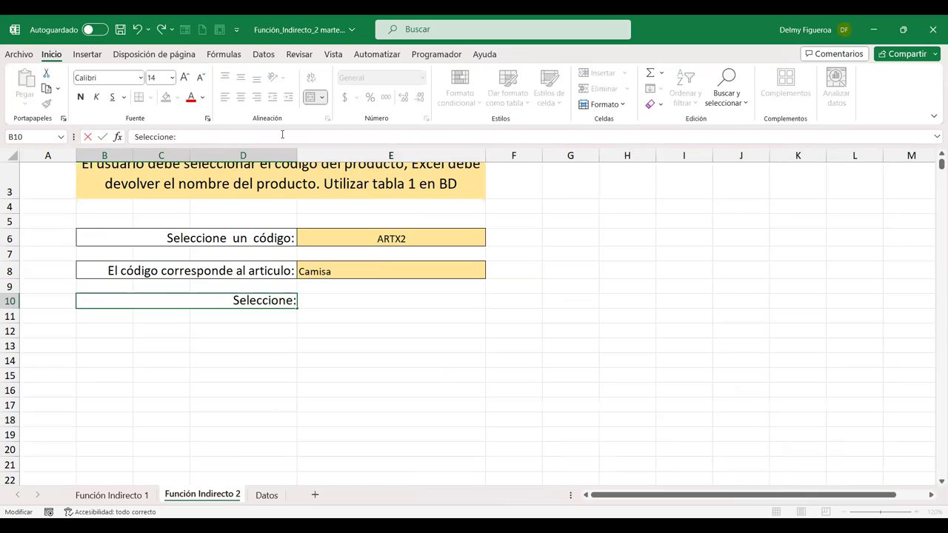
text(categr)
key(BackSpace)
text(oría)
key(Return)
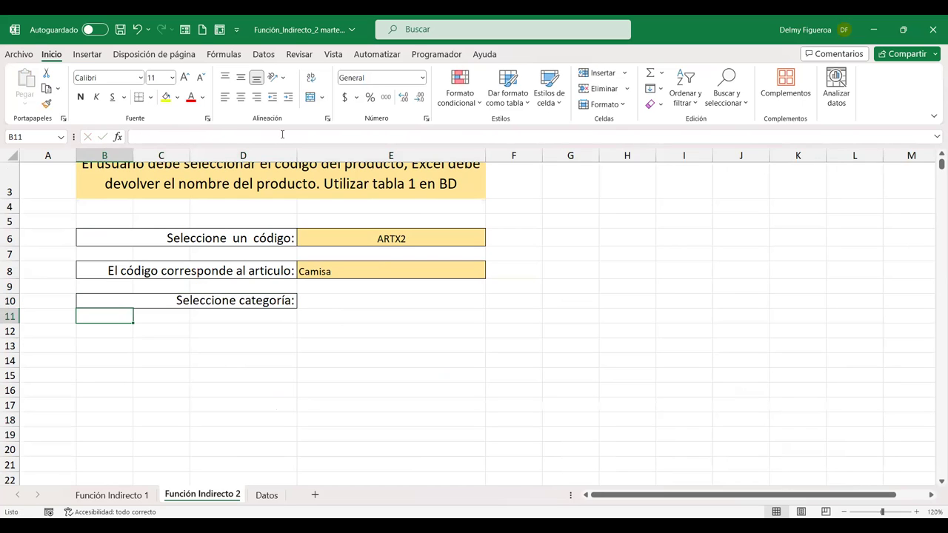
click(425, 301)
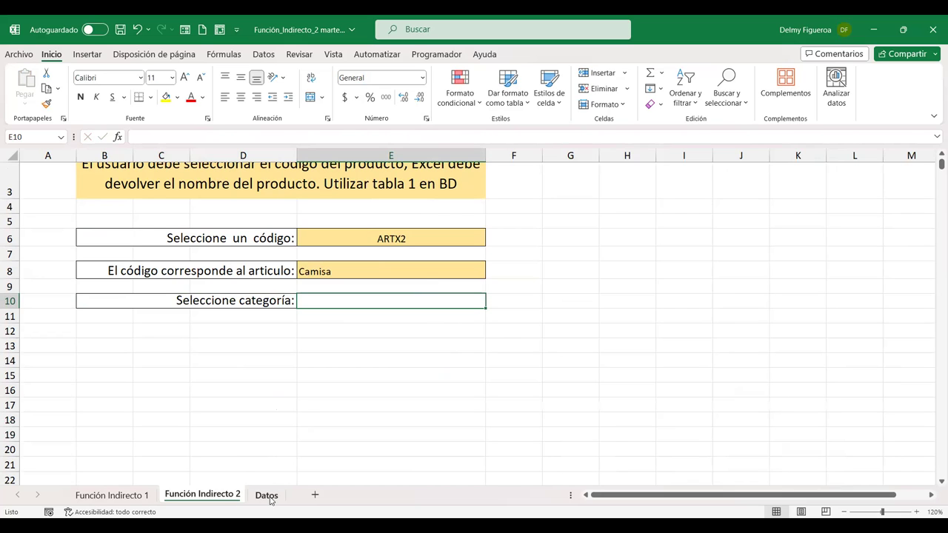
- Name the Datos headers I5:K5 (Ropa, Accesorios, Baño) as Categorías via the Name Box
click(268, 496)
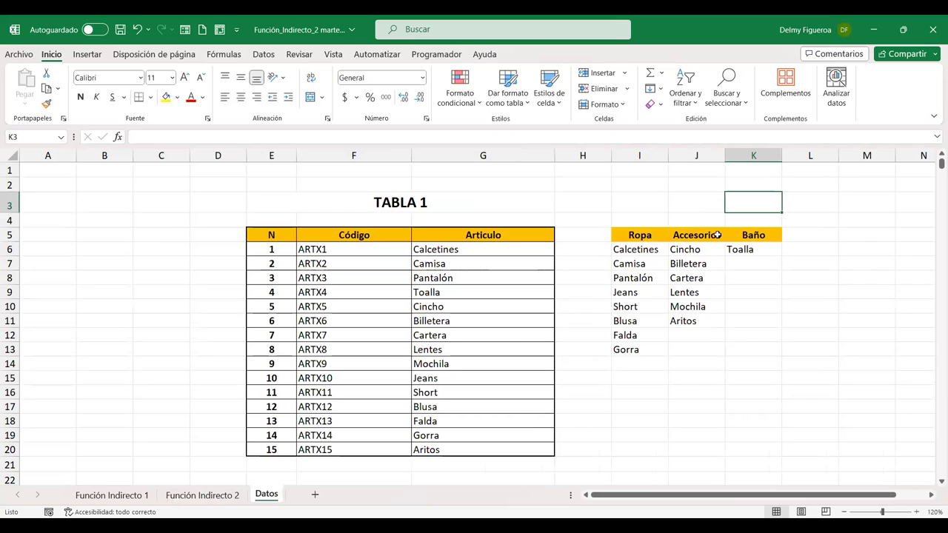
click(236, 493)
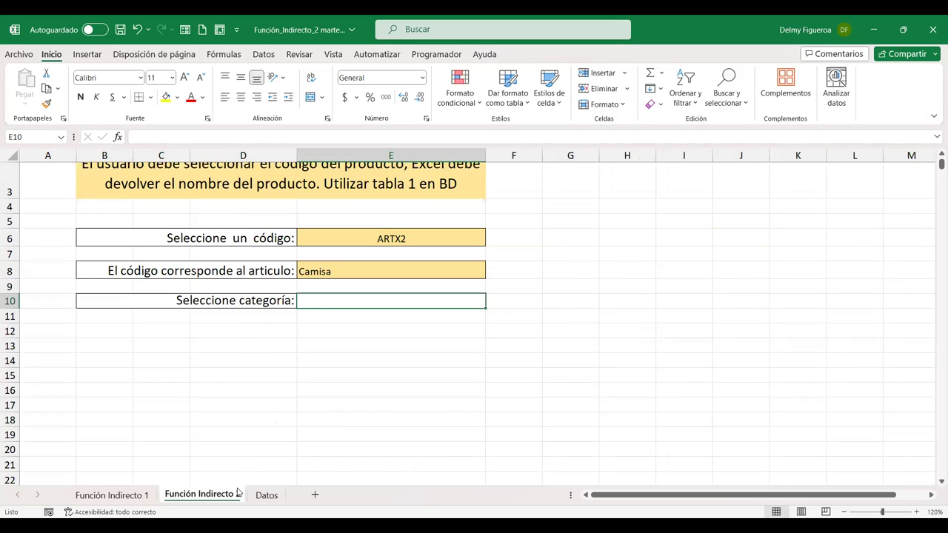
click(267, 496)
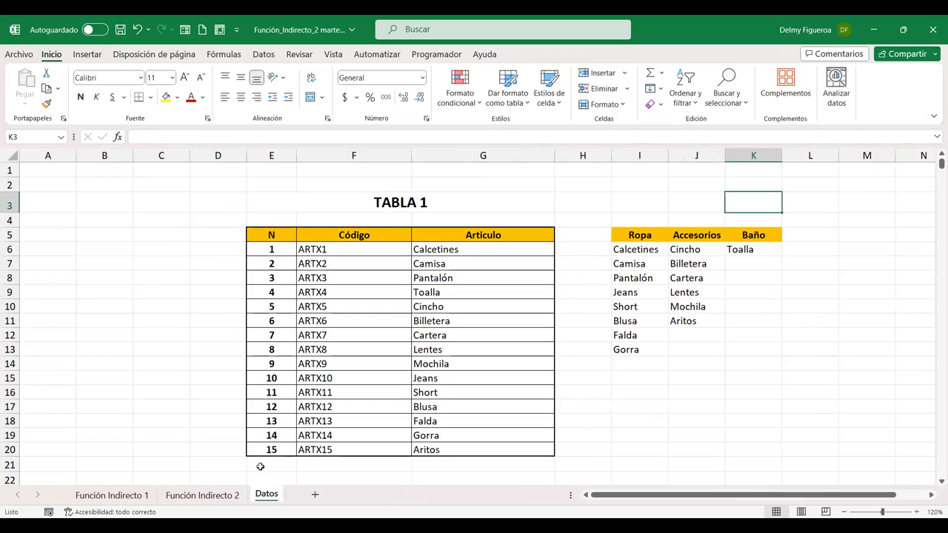
click(229, 494)
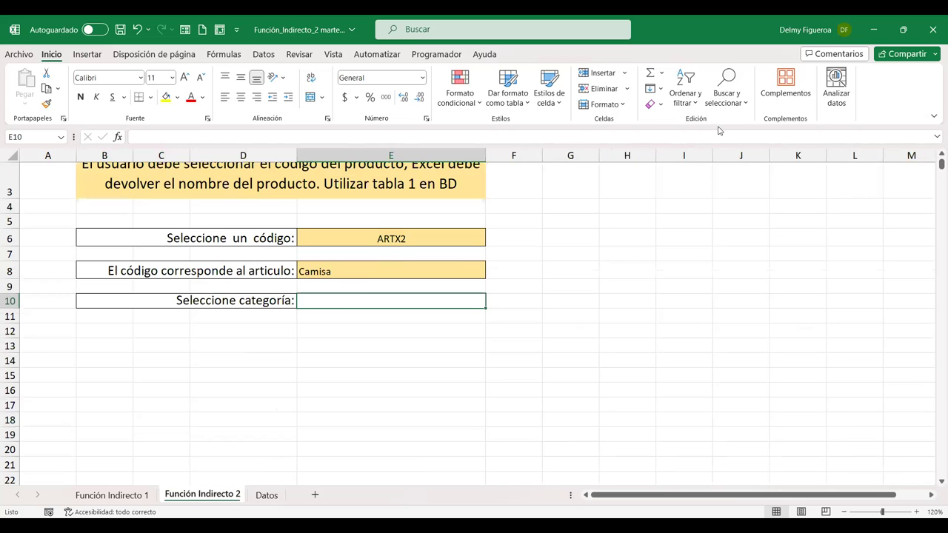
click(262, 54)
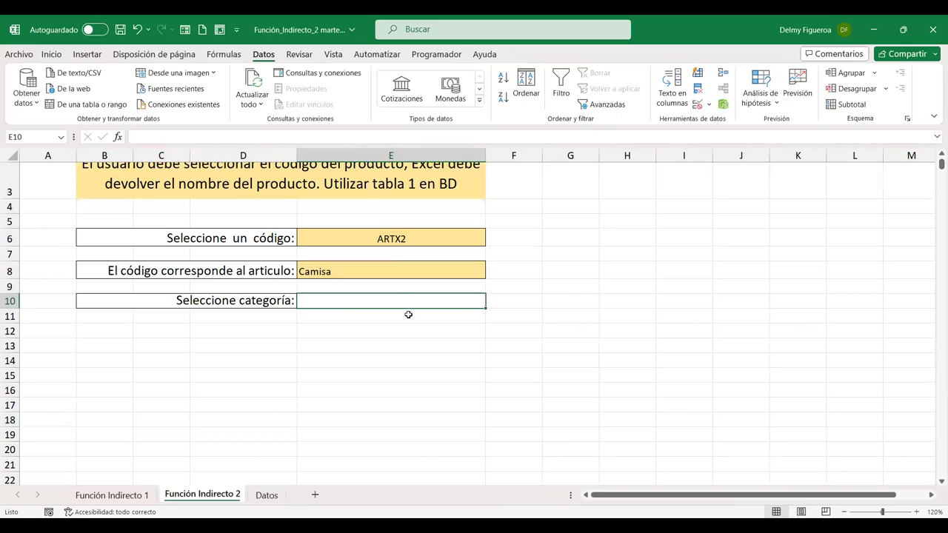
click(266, 494)
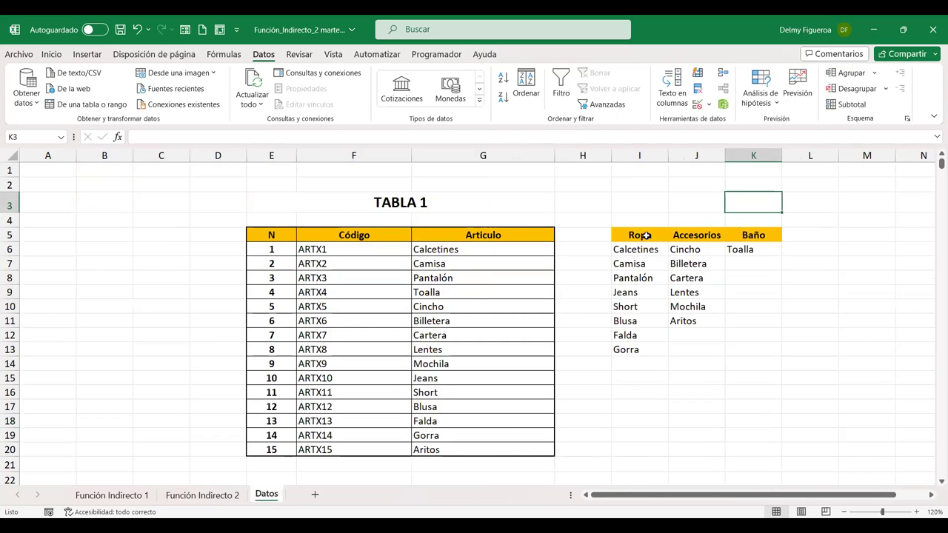
drag(645, 234, 743, 235)
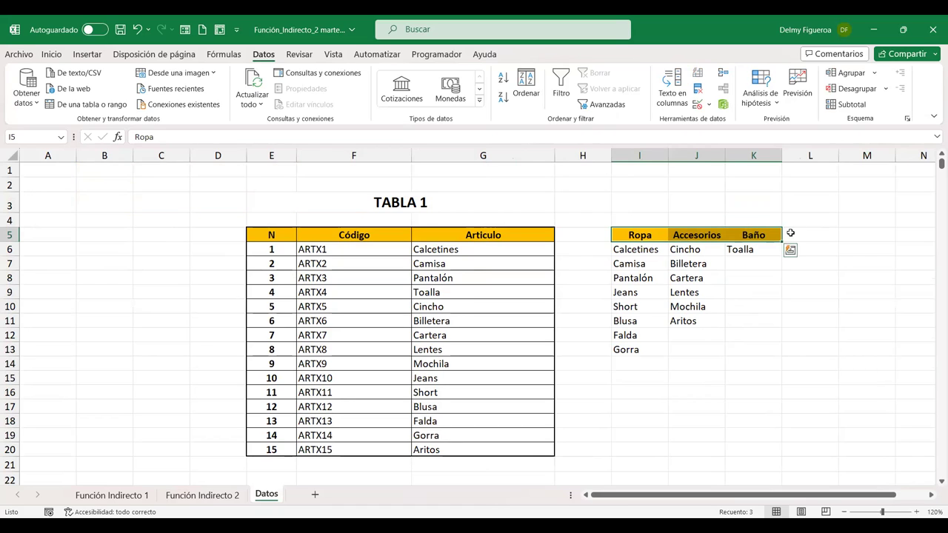
click(33, 137)
text(Categorías)
key(Return)
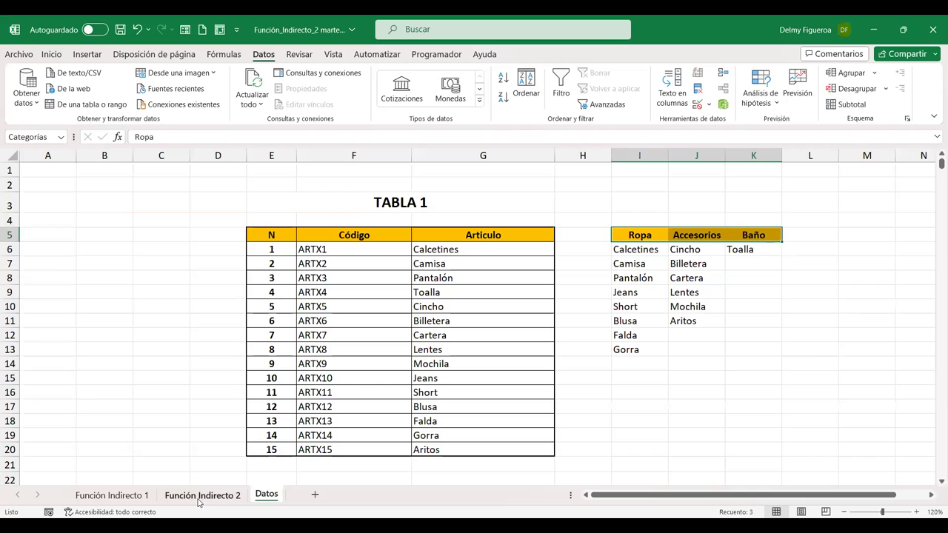
click(201, 494)
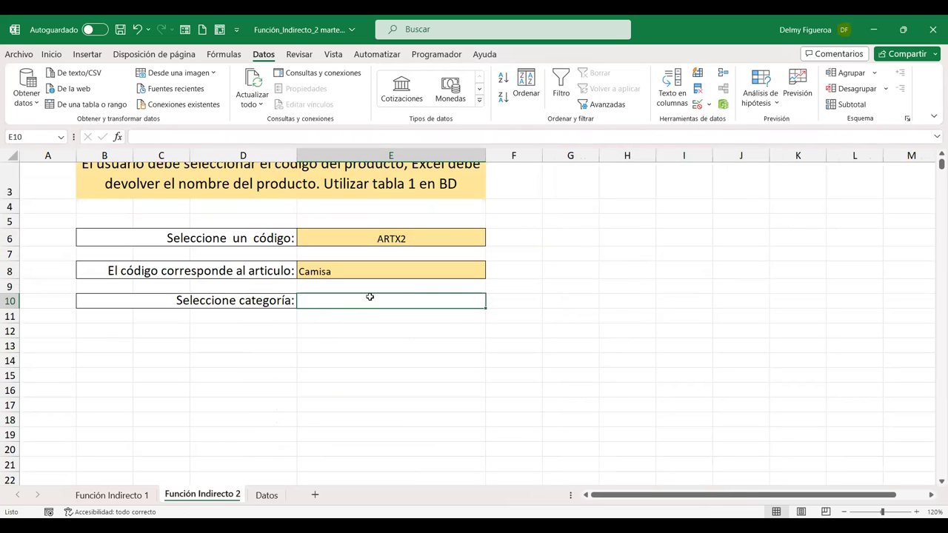
- Give E10 a list validation sourced from Categorías and choose Accesorios from it
click(696, 104)
click(623, 180)
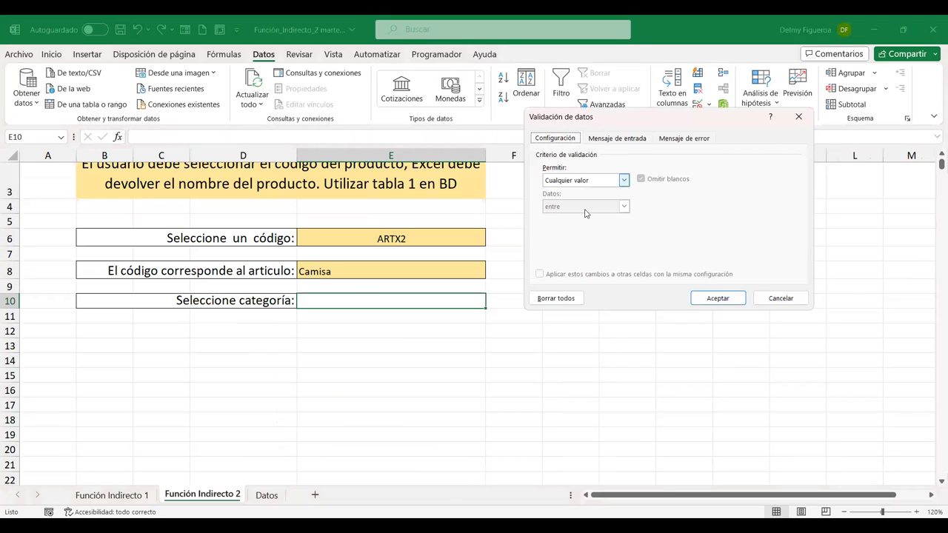
click(580, 217)
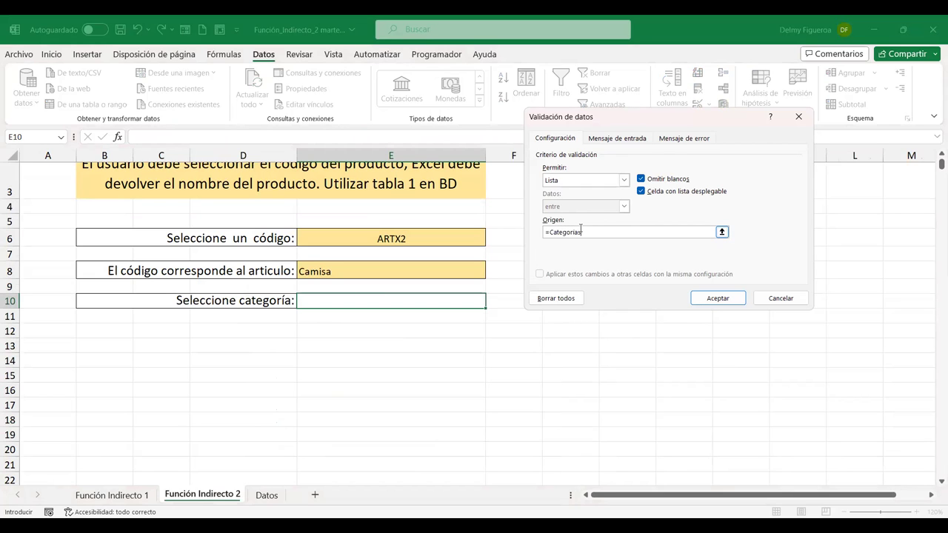
click(717, 298)
click(492, 303)
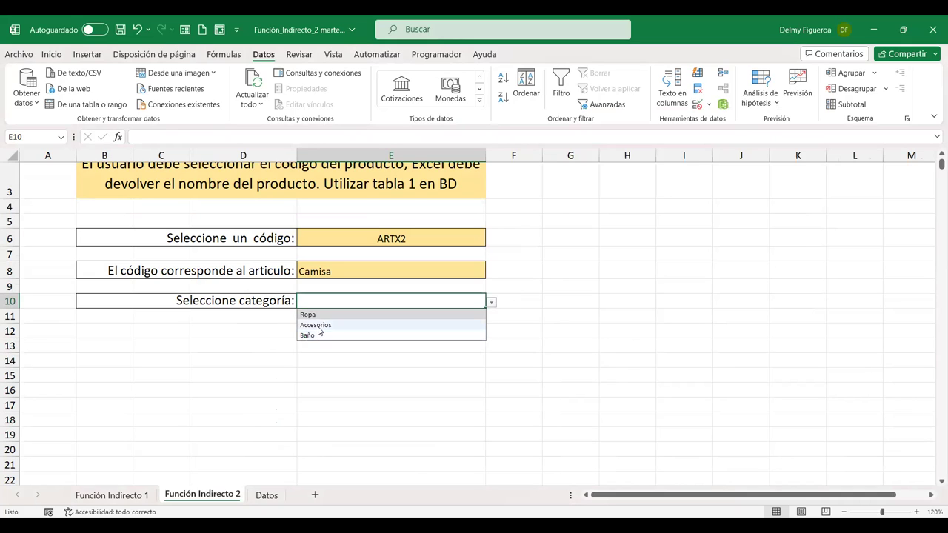
click(319, 325)
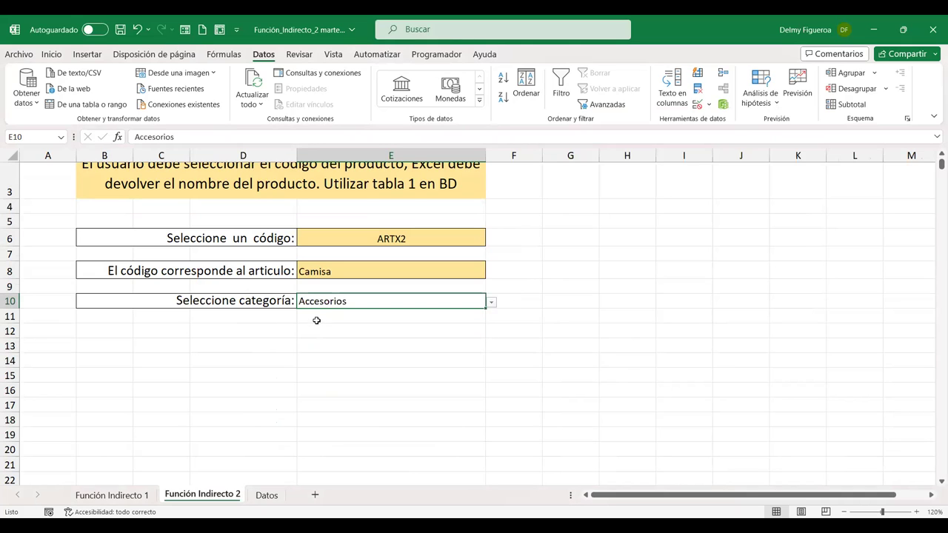
- Pick Ropa in E10 and format the cell as bold, 14-point text
click(492, 302)
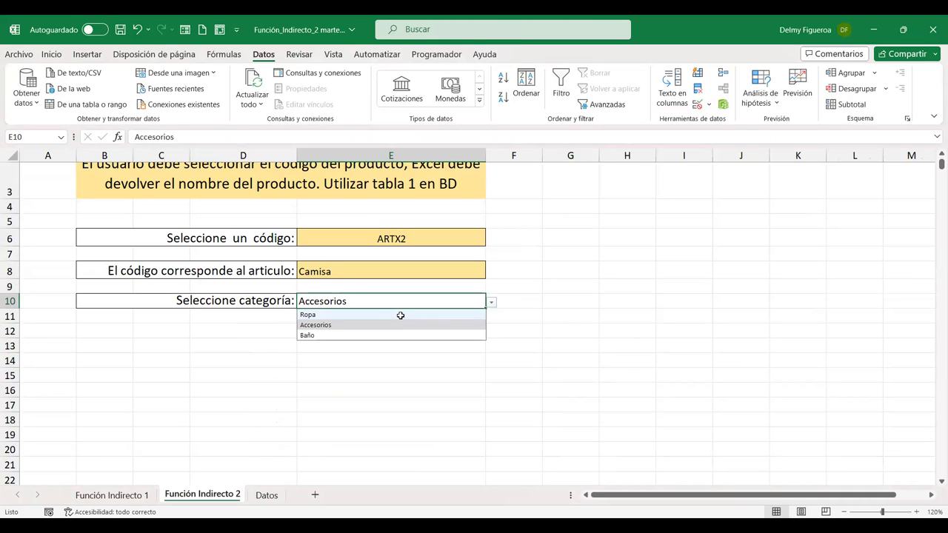
click(400, 315)
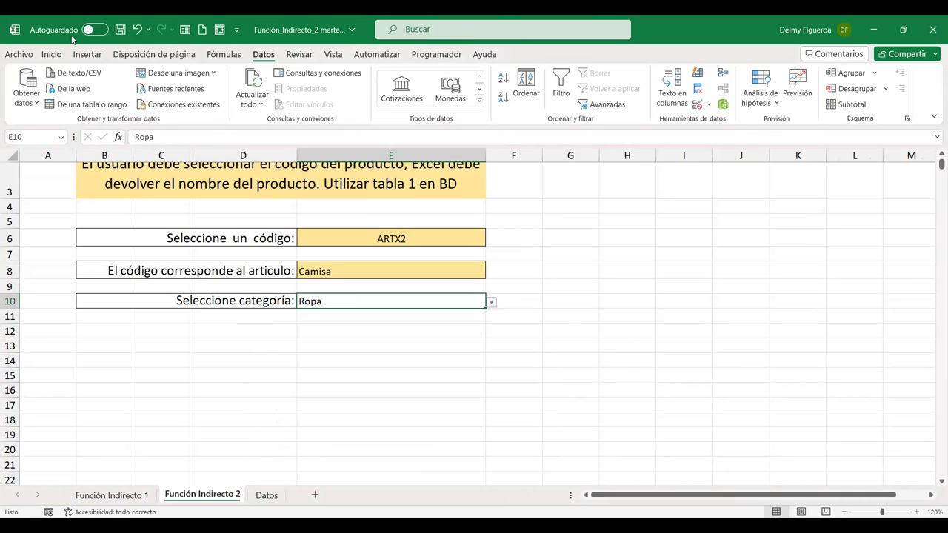
click(52, 56)
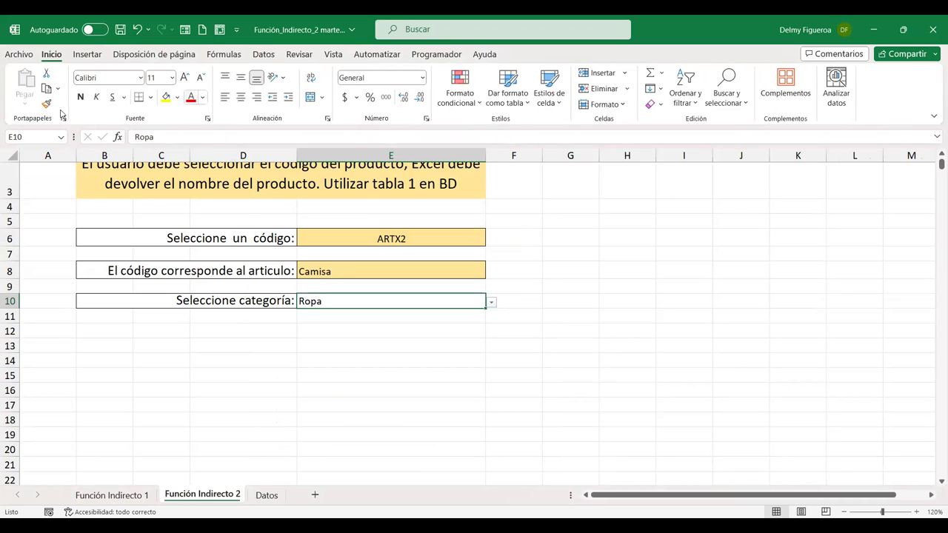
click(185, 78)
click(186, 78)
click(82, 97)
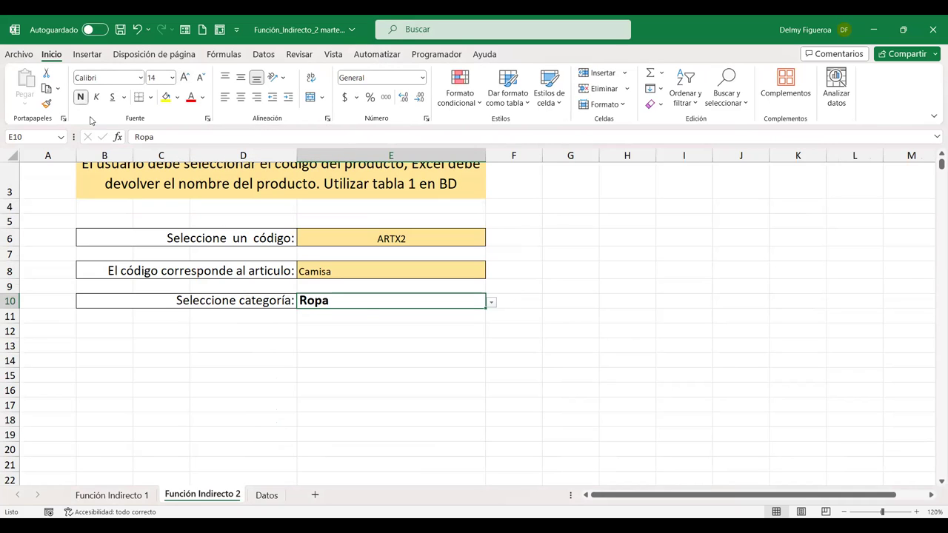
- Test the E10 dropdown with Baño, then settle on Accesorios
click(492, 303)
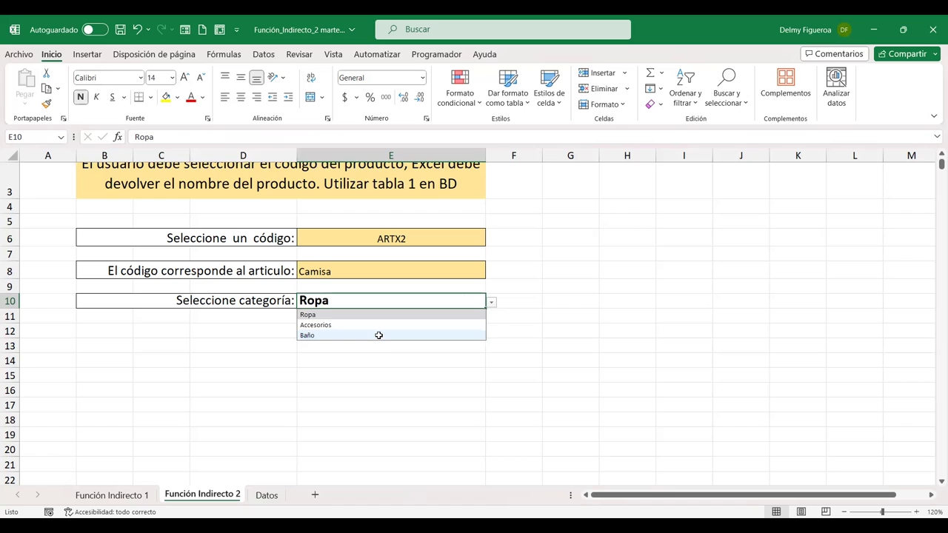
click(378, 336)
click(492, 303)
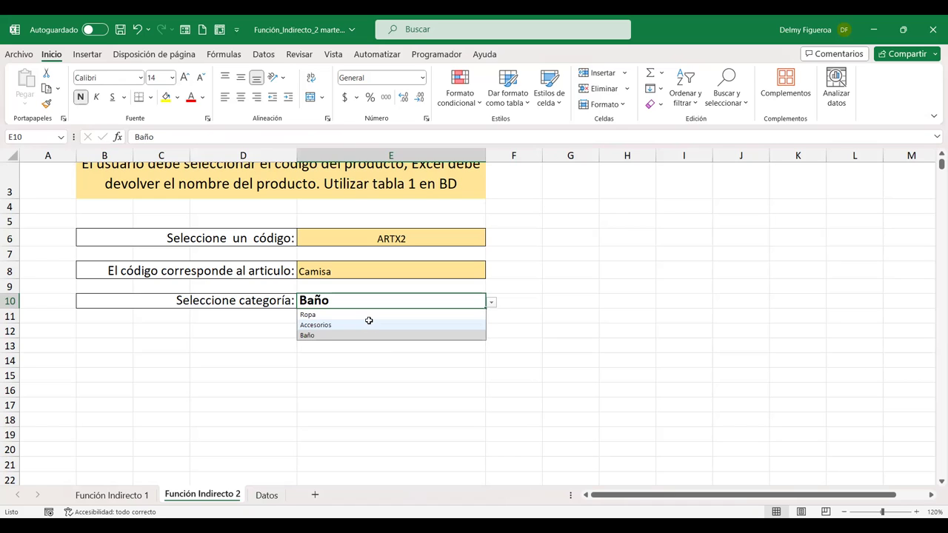
click(370, 324)
click(265, 331)
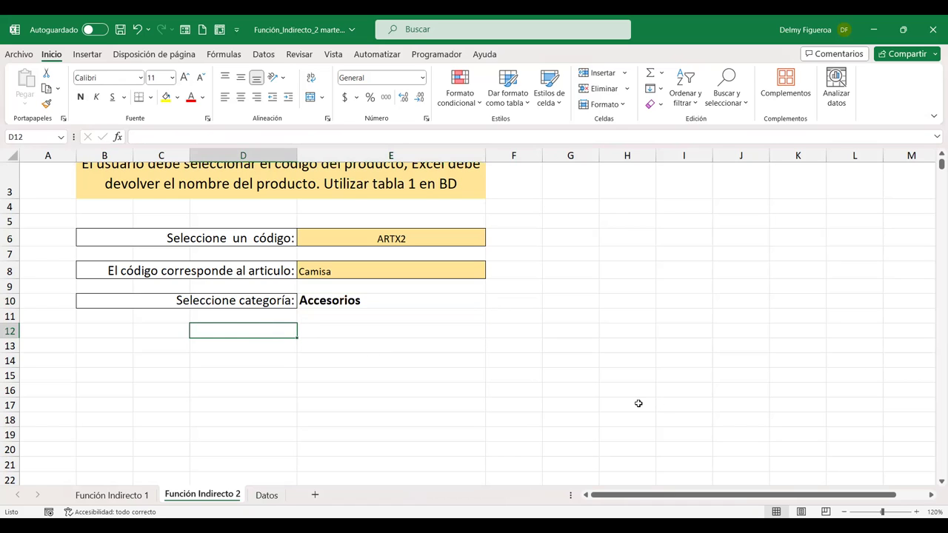
click(213, 271)
- Copy the B8 label to B12 and rewrite it as 'Los artículos son:'
key(ctrl+c)
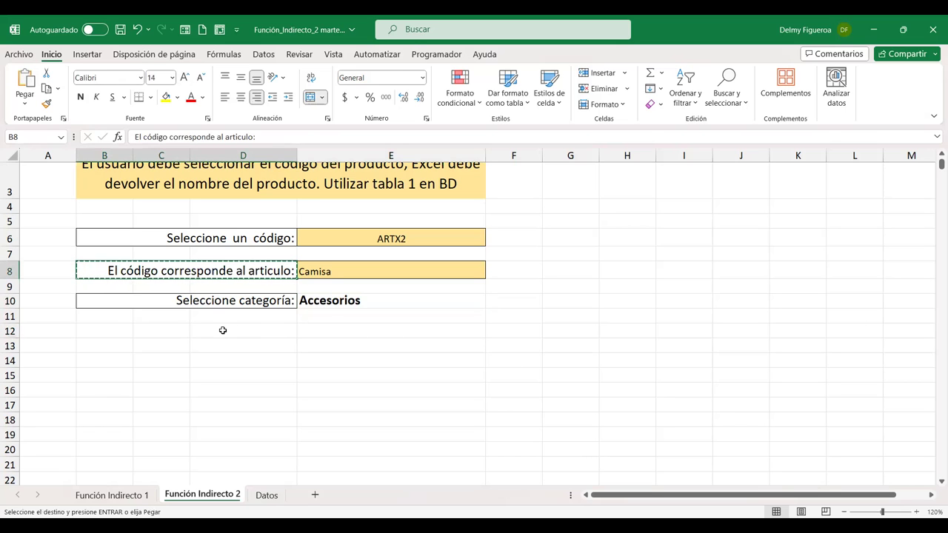
click(120, 330)
key(ctrl+v)
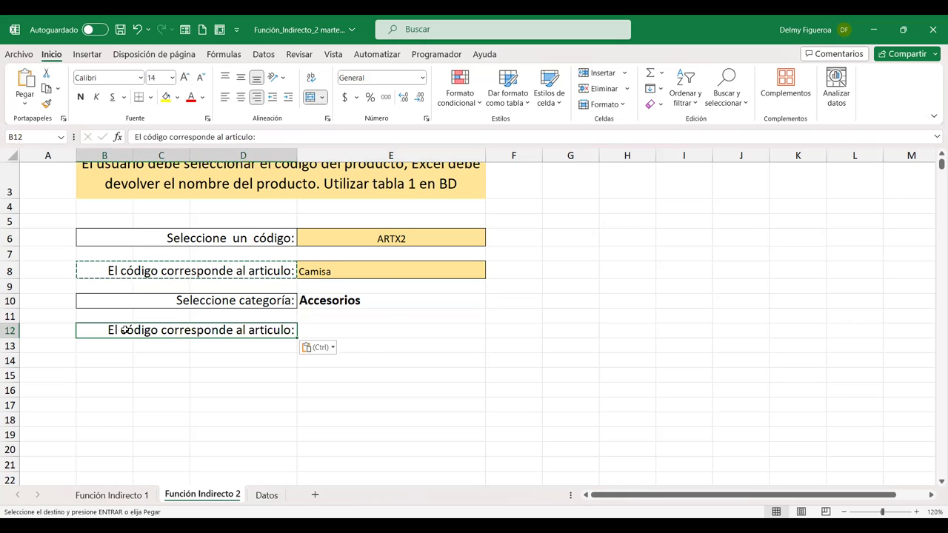
key(Escape)
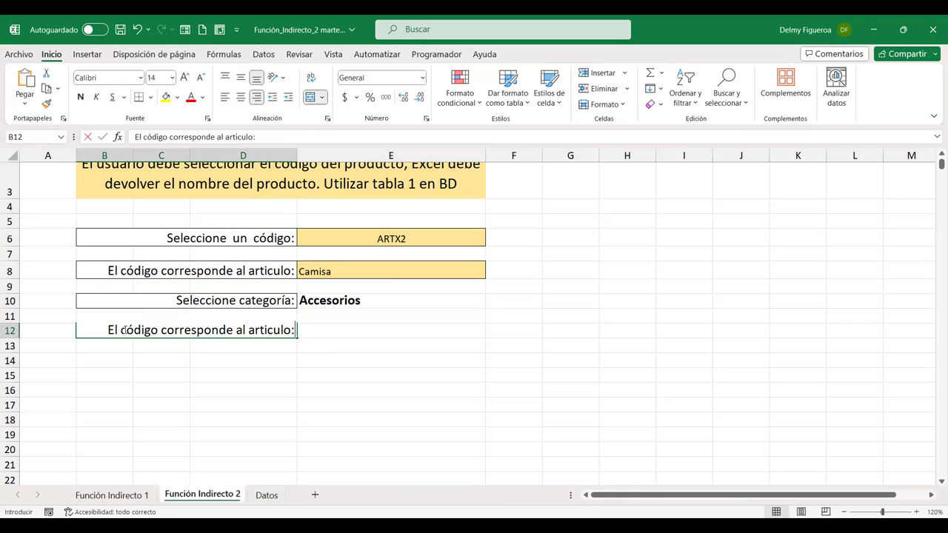
text(Los artícu)
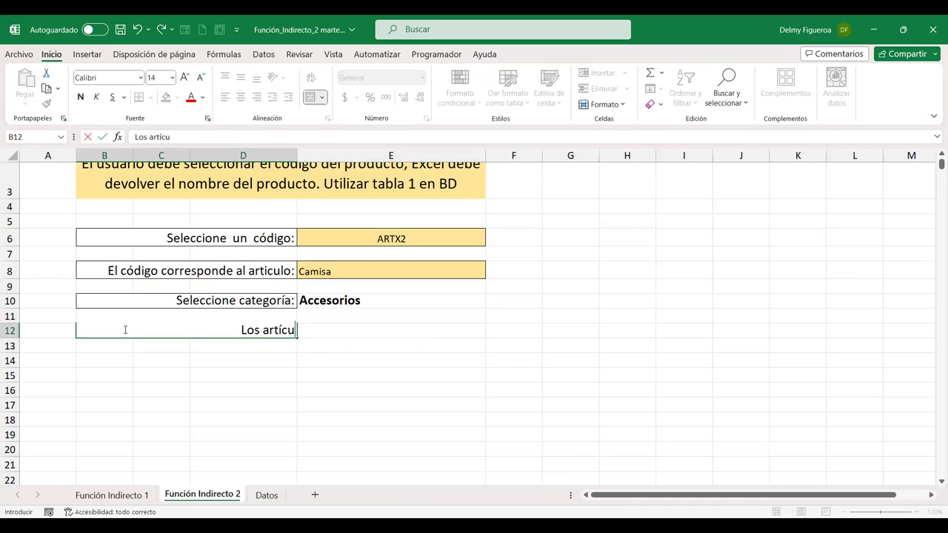
text(los)
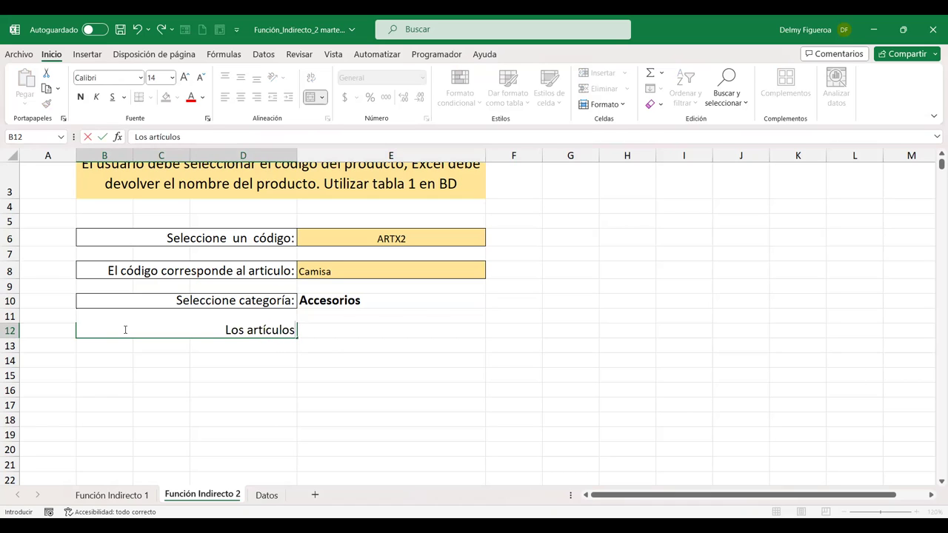
text( son:)
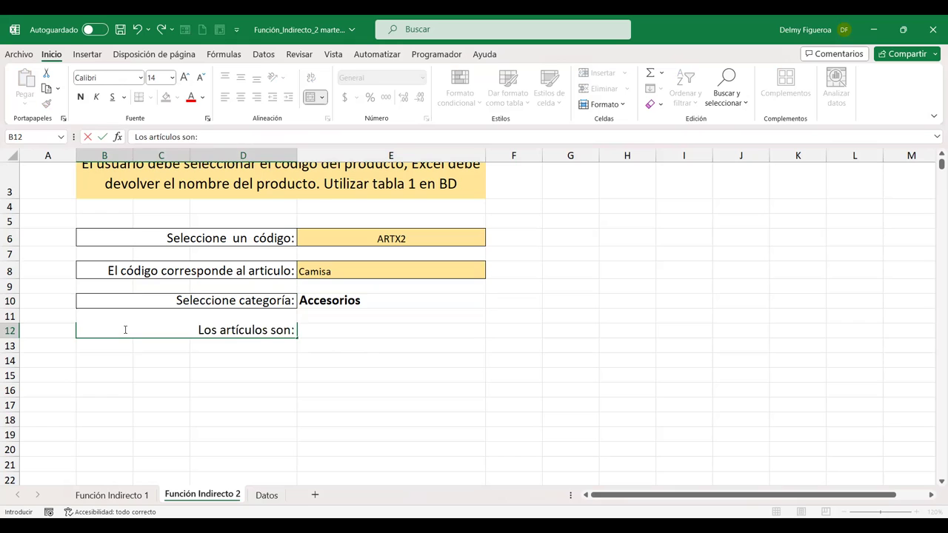
key(Return)
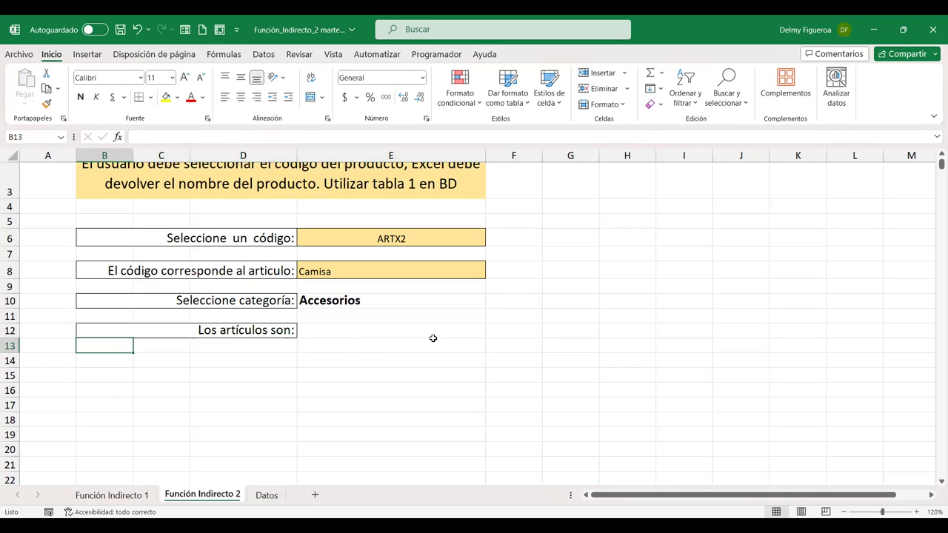
click(432, 333)
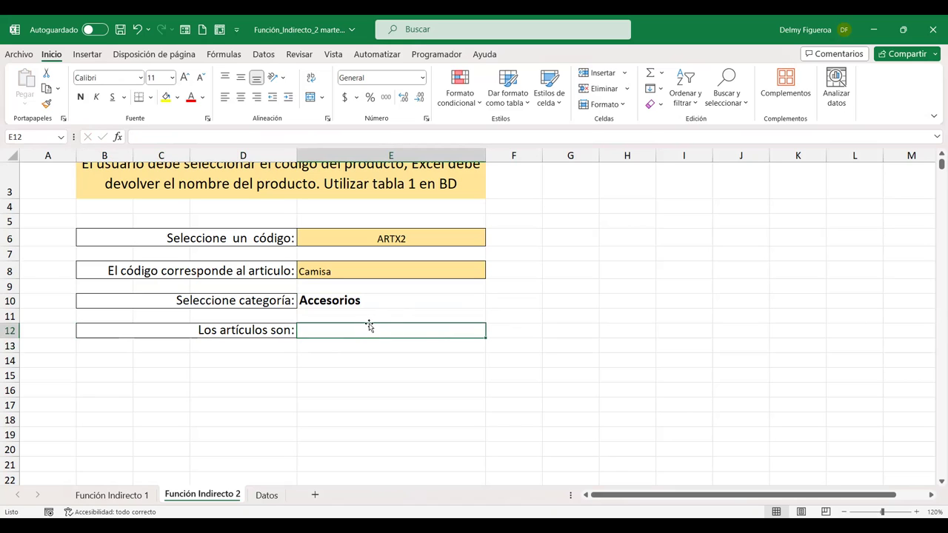
- Insert a blank row above row 9, moving the category to row 11, then select E13
click(390, 238)
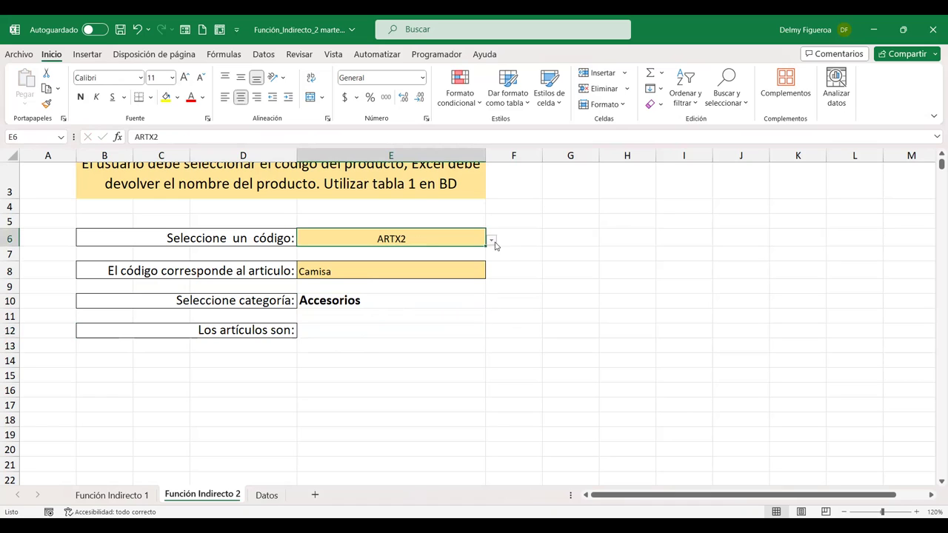
click(490, 240)
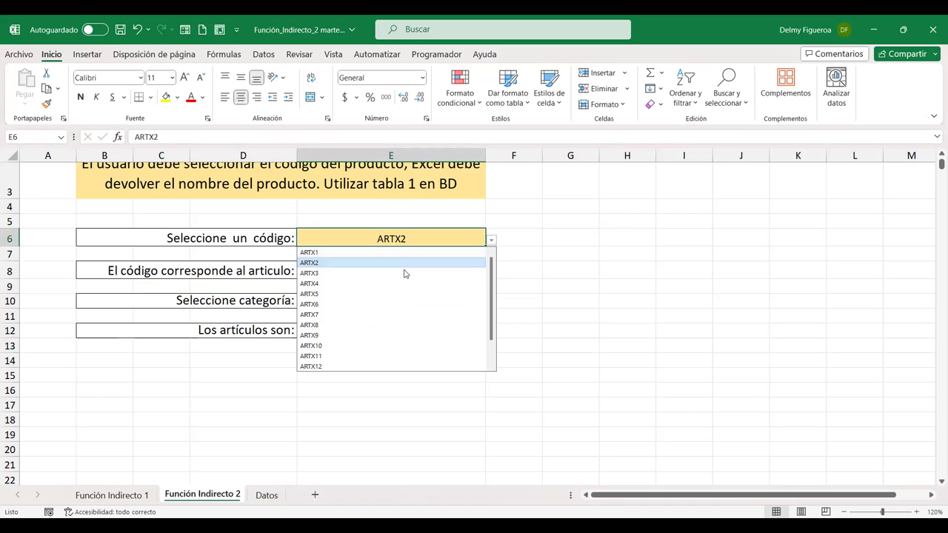
click(601, 313)
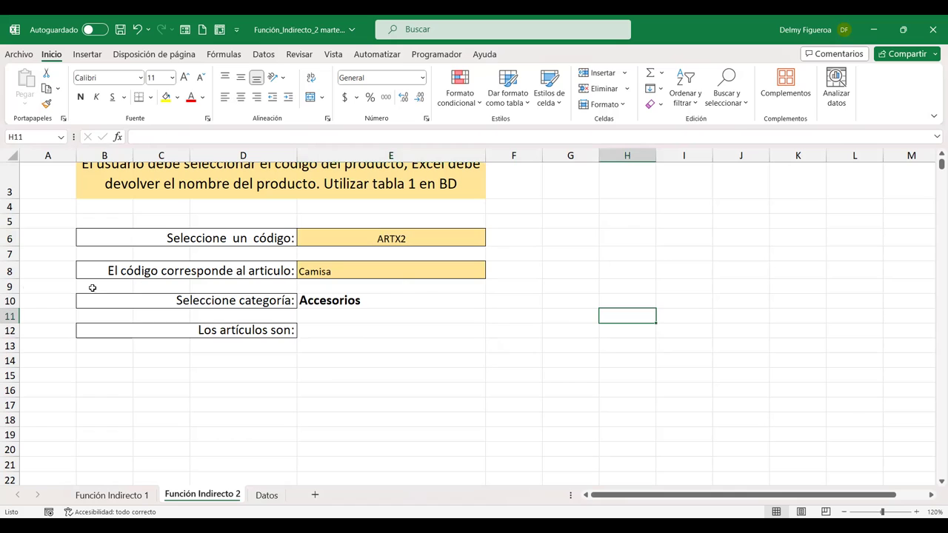
click(12, 286)
right_click(12, 286)
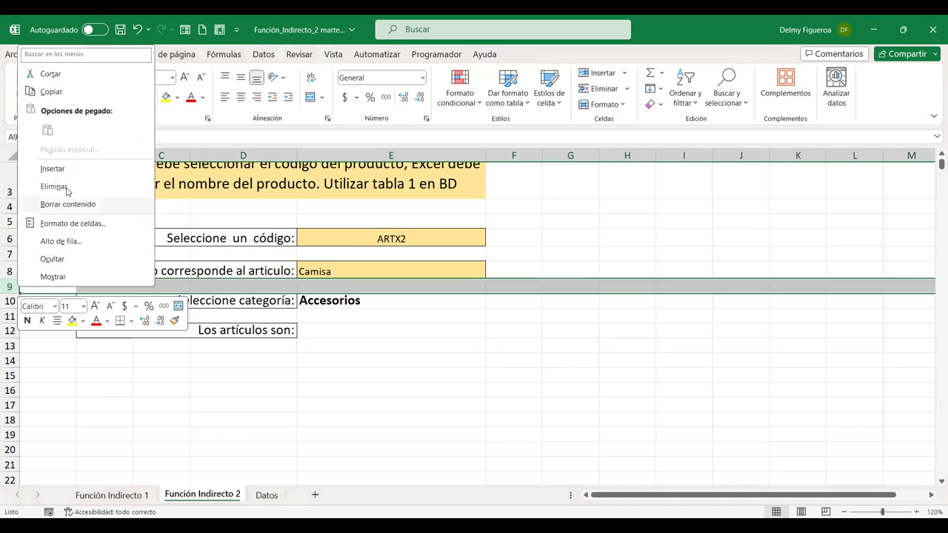
click(52, 168)
click(359, 320)
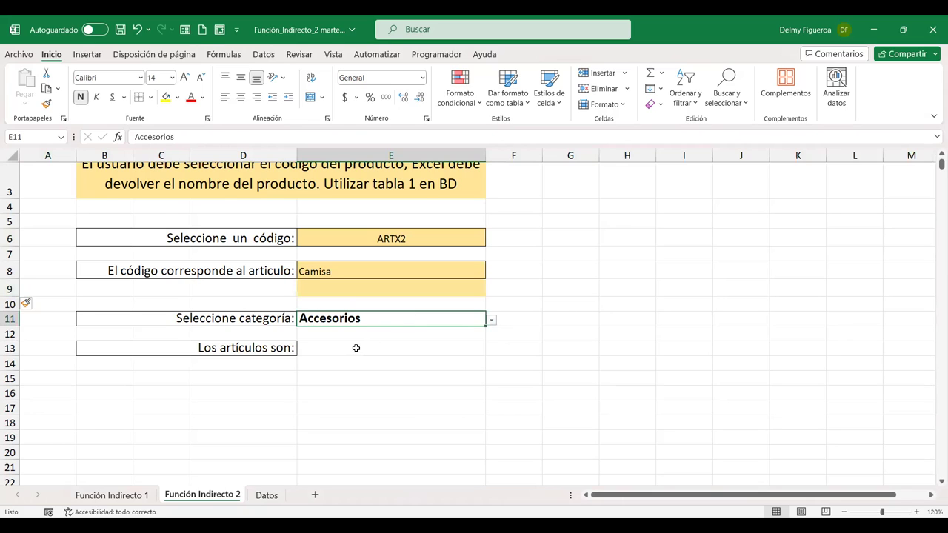
click(359, 348)
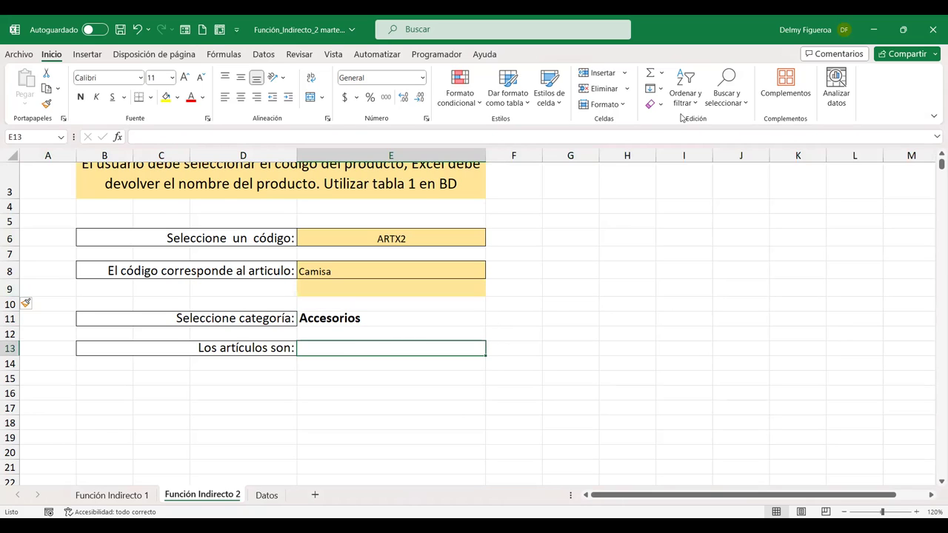
click(263, 54)
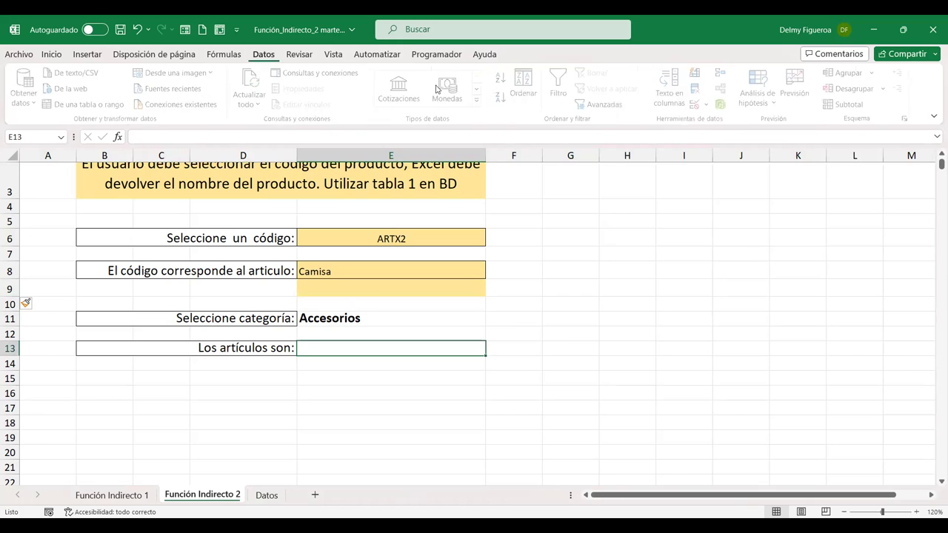
click(695, 108)
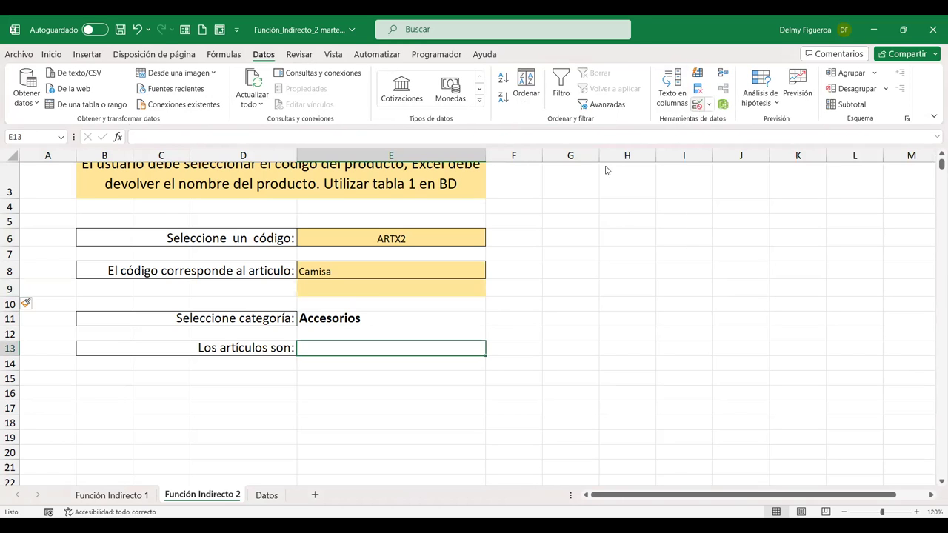
click(624, 181)
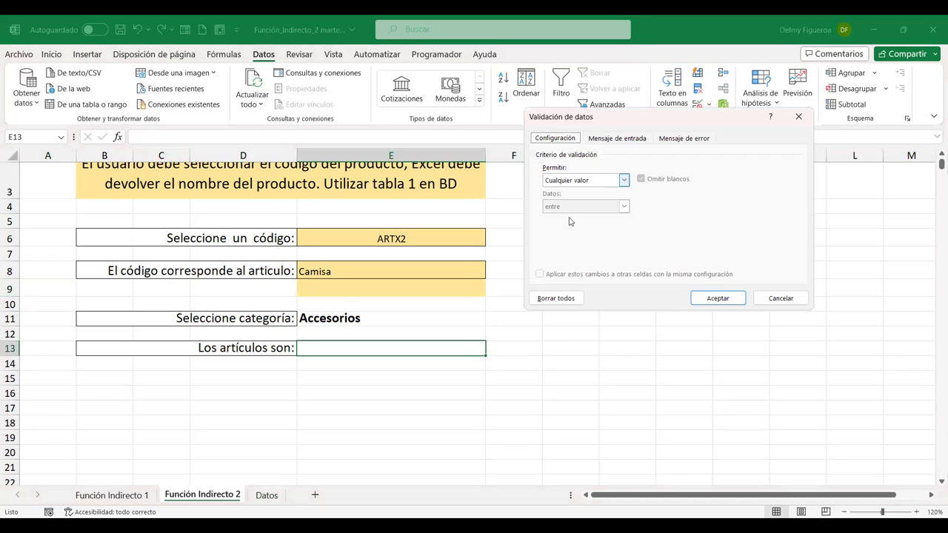
click(577, 216)
click(572, 234)
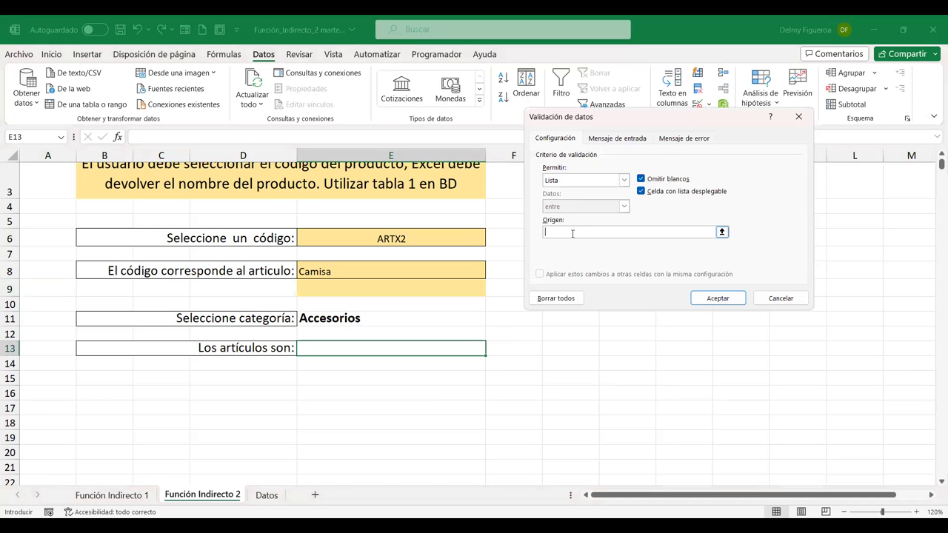
click(266, 494)
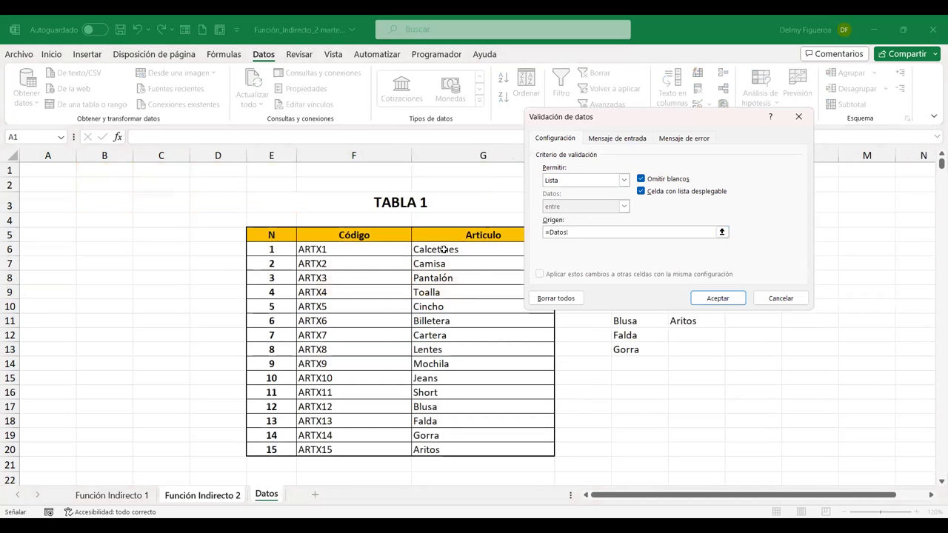
drag(429, 249, 446, 455)
key(Return)
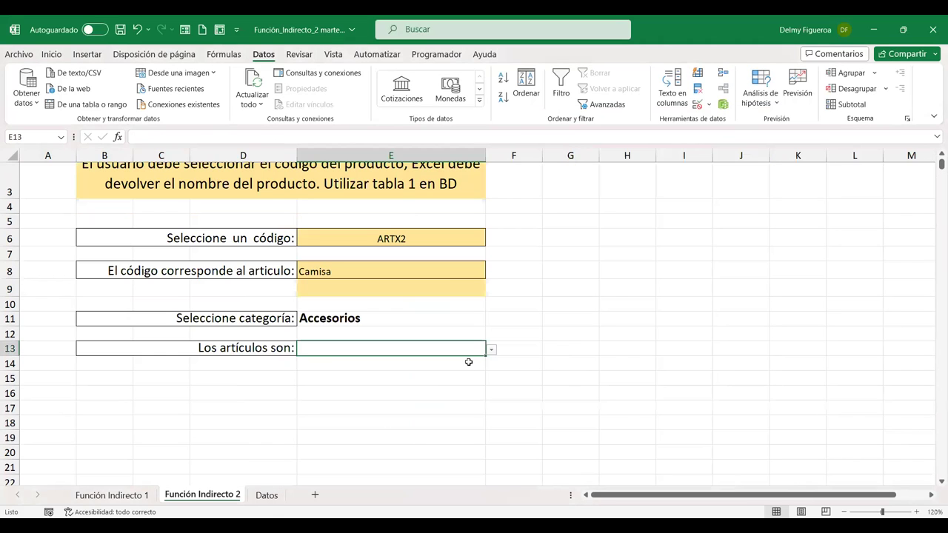
click(491, 349)
scroll(362, 417, down, 1)
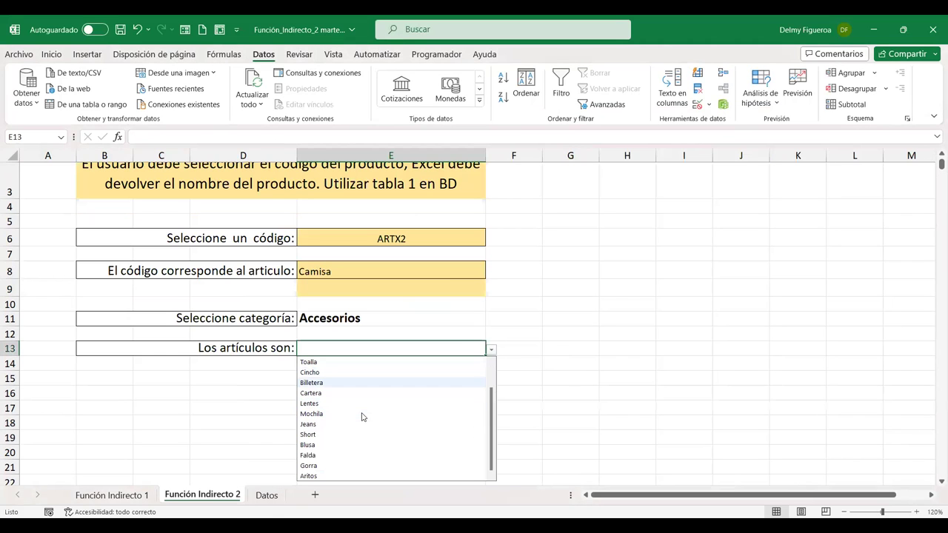
scroll(362, 416, up, 1)
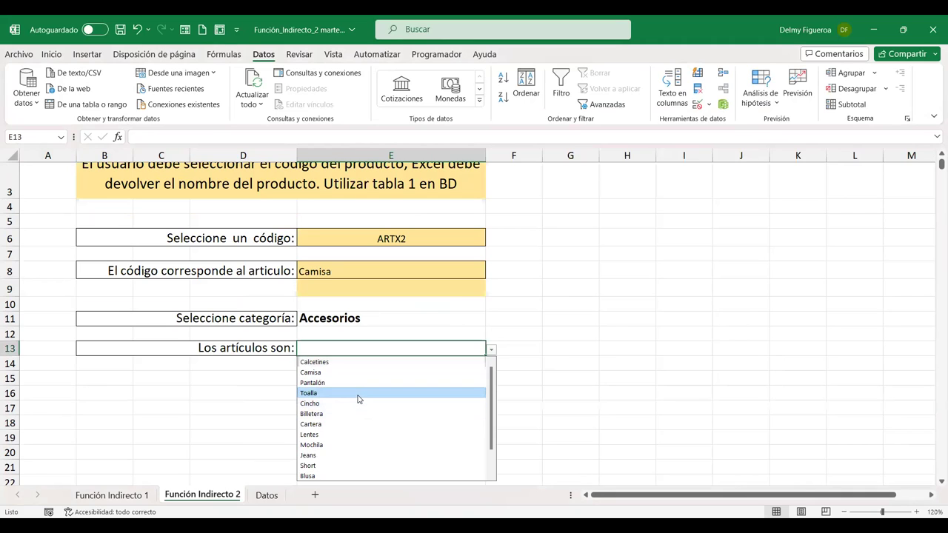
click(357, 393)
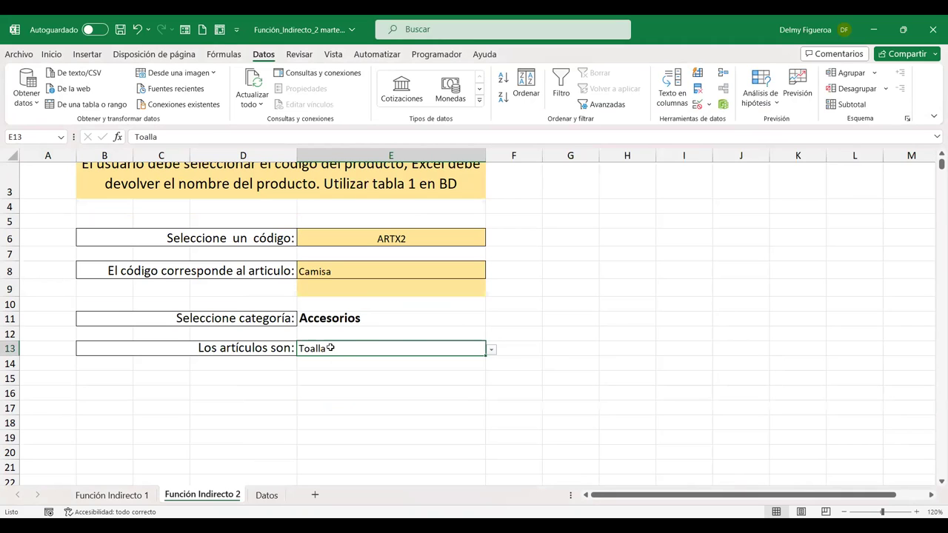
click(491, 353)
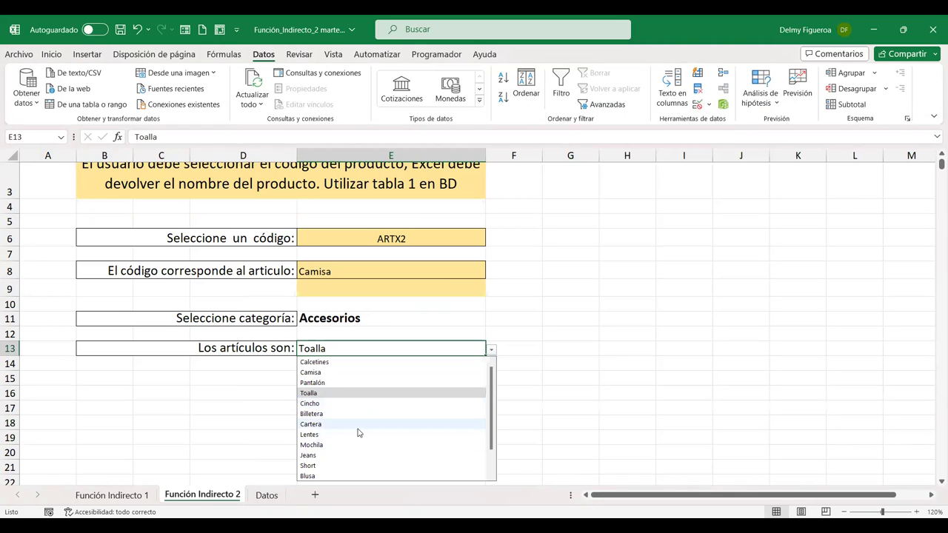
click(481, 319)
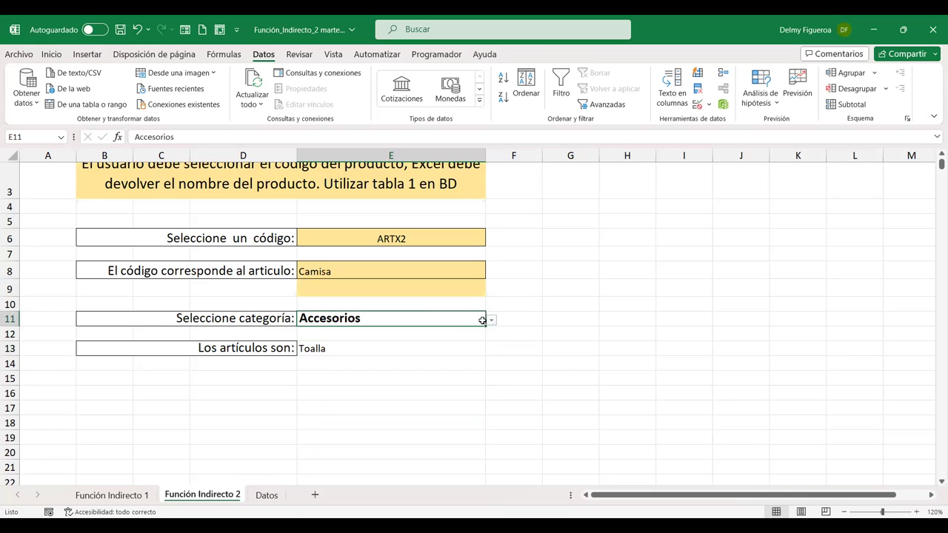
click(363, 347)
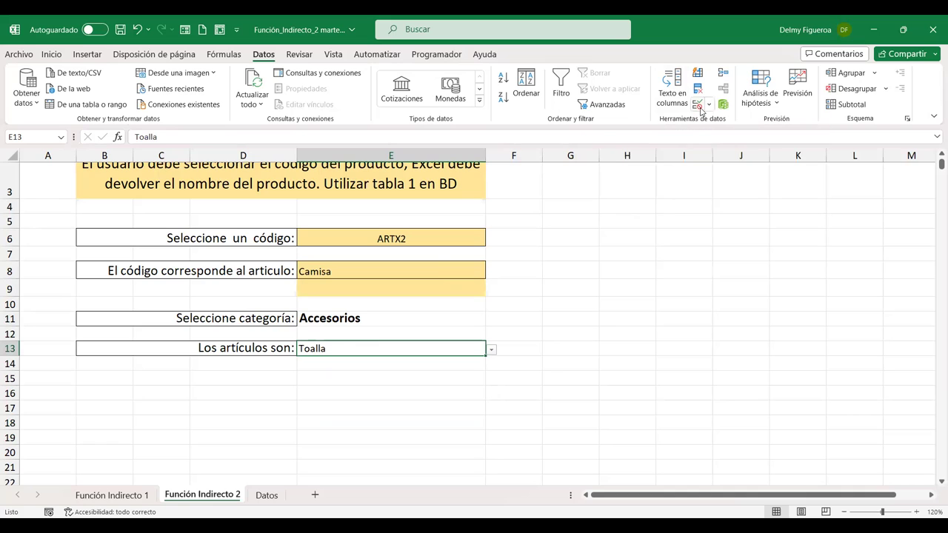
- Set E13's validation list source to =indirecto($E$11), accepting the error warning
click(698, 106)
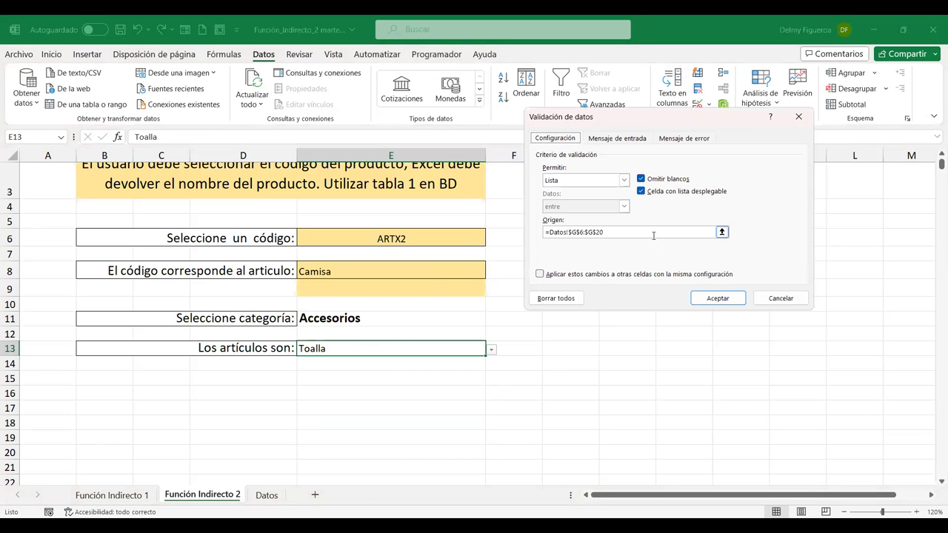
click(615, 231)
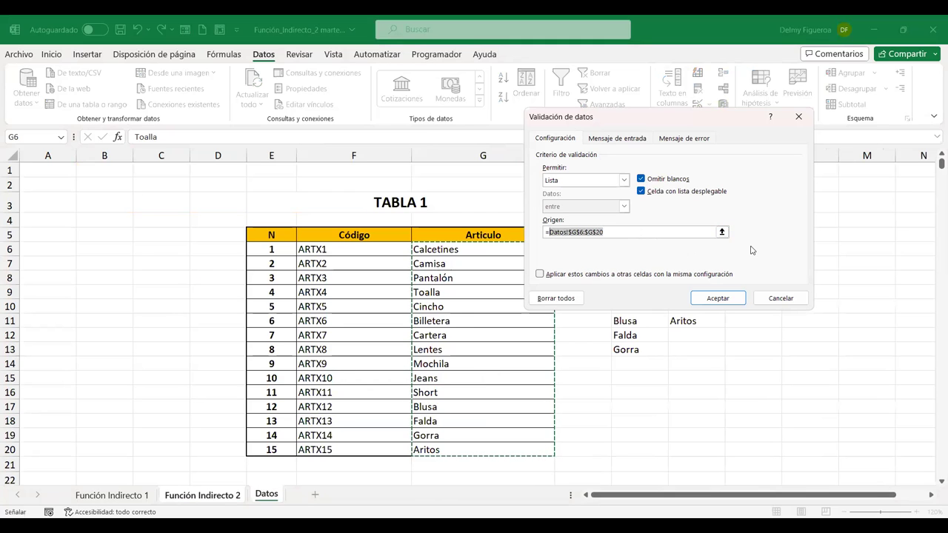
text(=indirecto()
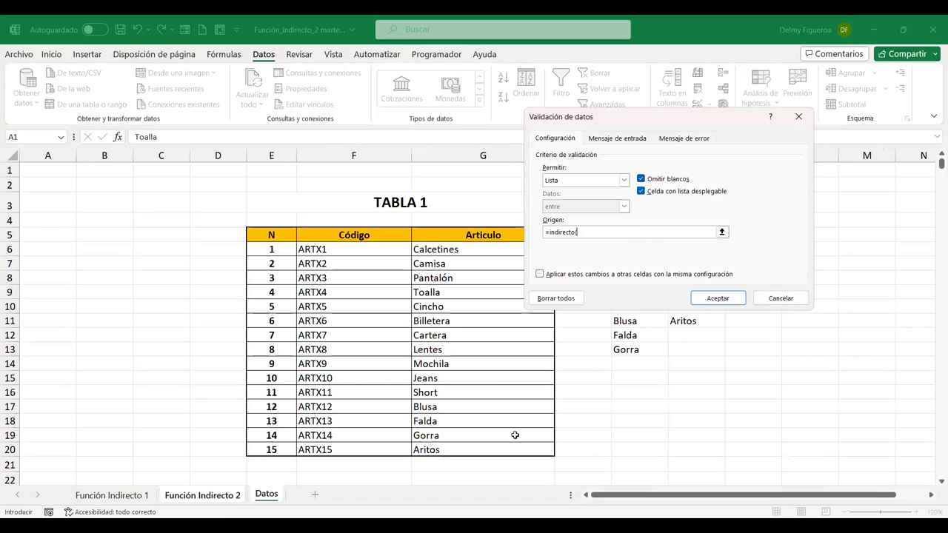
click(219, 496)
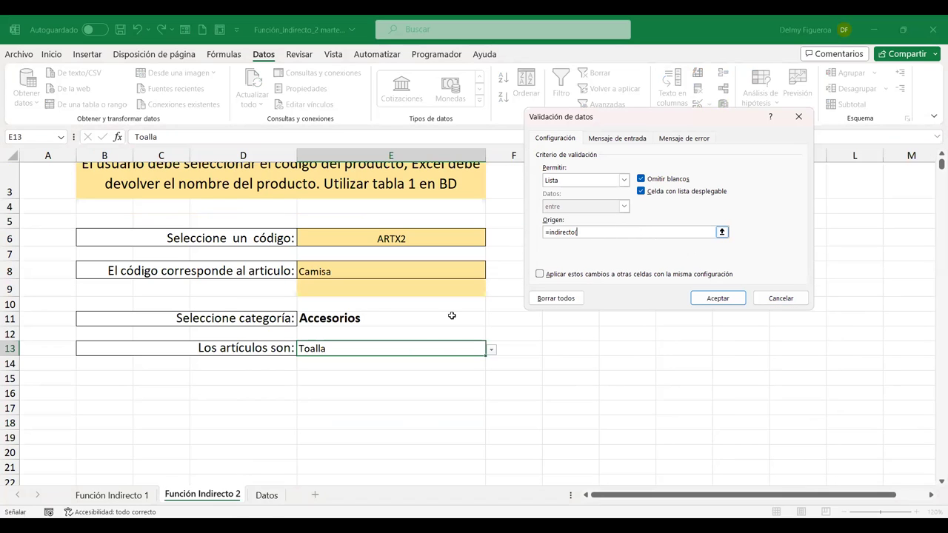
click(384, 318)
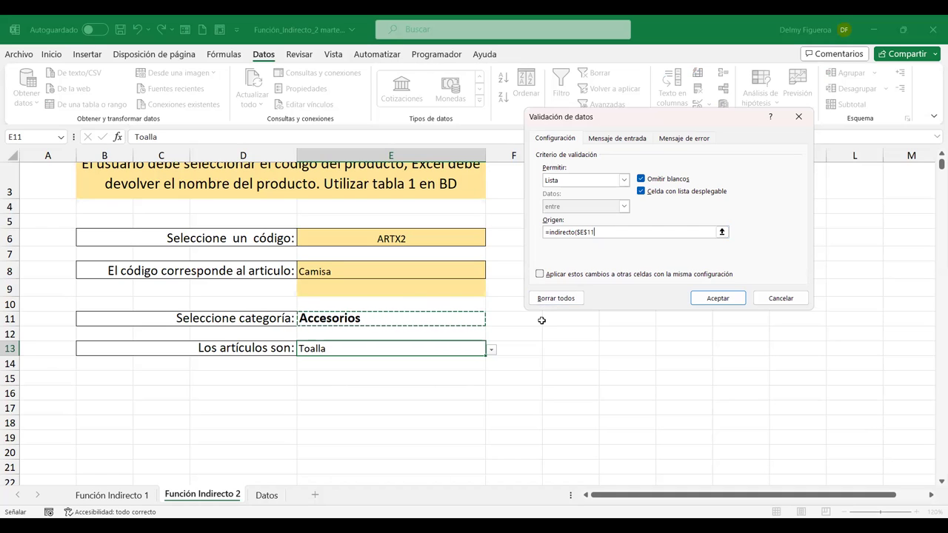
text())
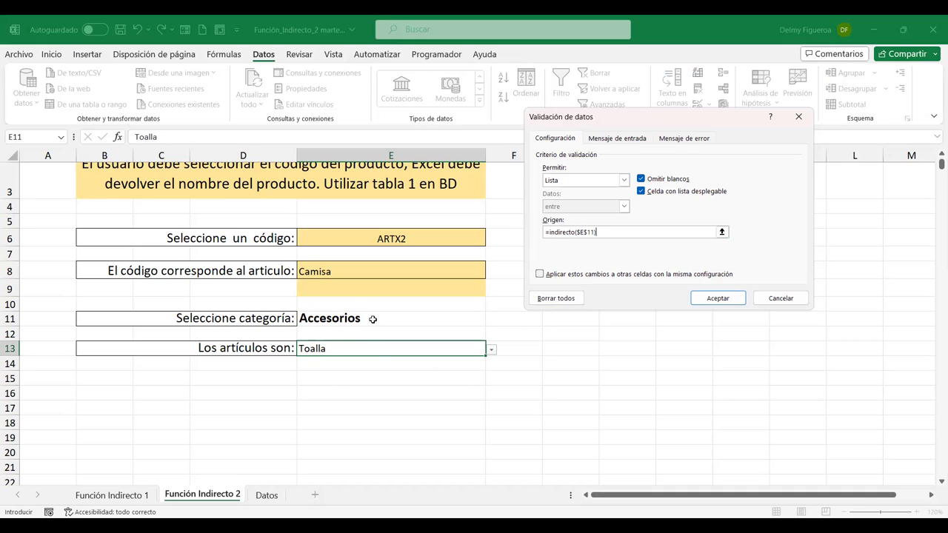
click(711, 299)
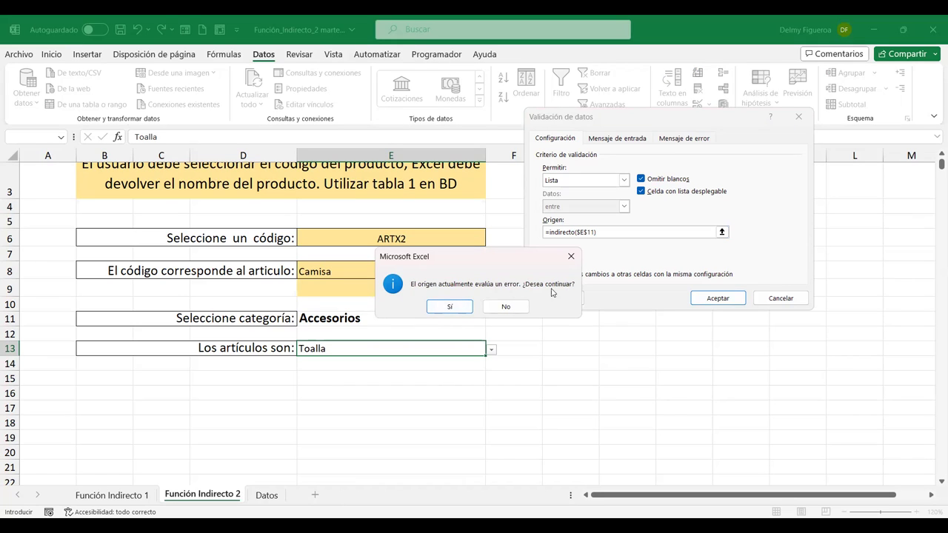
click(451, 307)
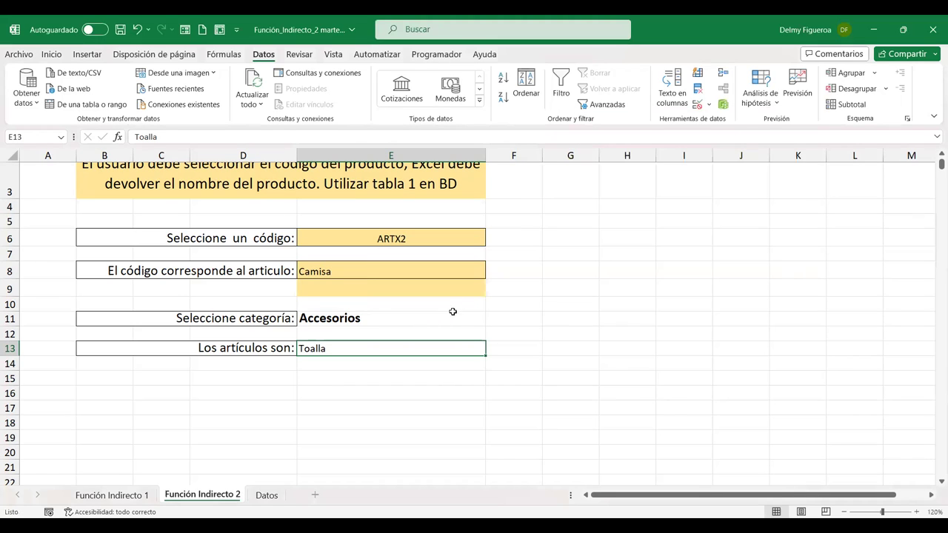
- Choose Ropa as the category in E11
click(463, 318)
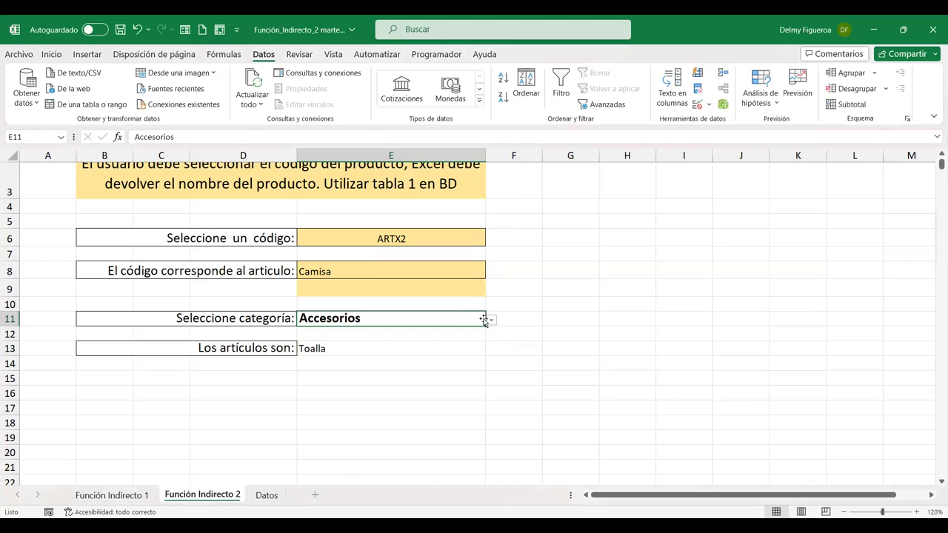
click(491, 320)
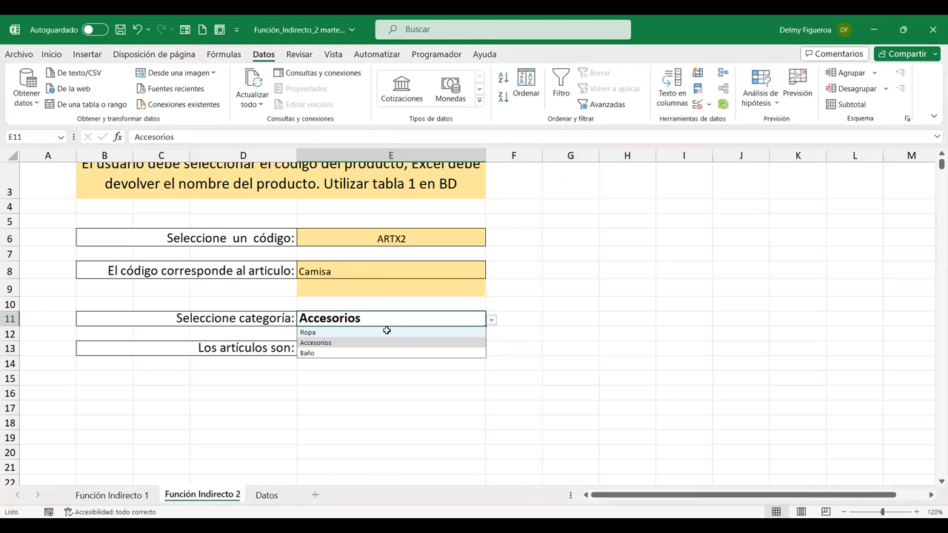
click(386, 331)
click(440, 353)
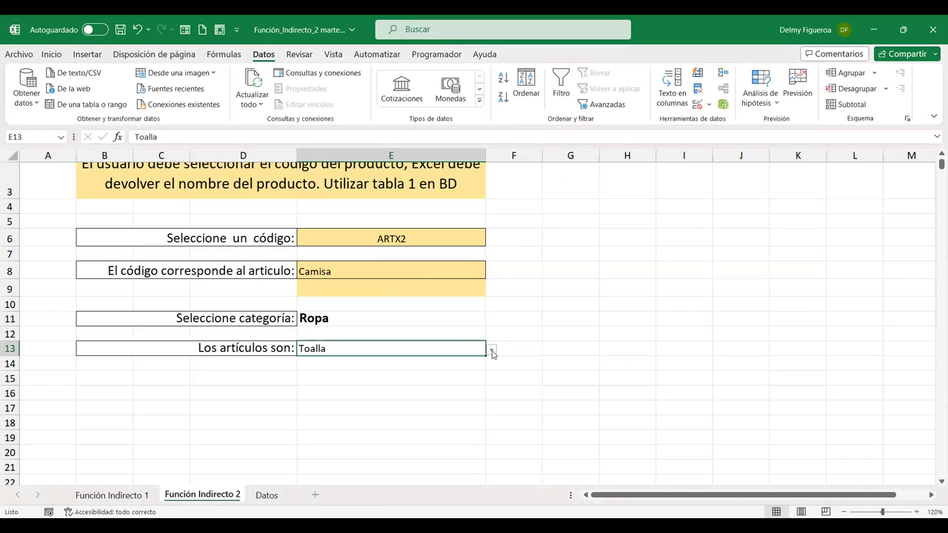
- Inspect the Ropa, Accesorios and Baño columns and their headers on the Datos sheet
click(266, 496)
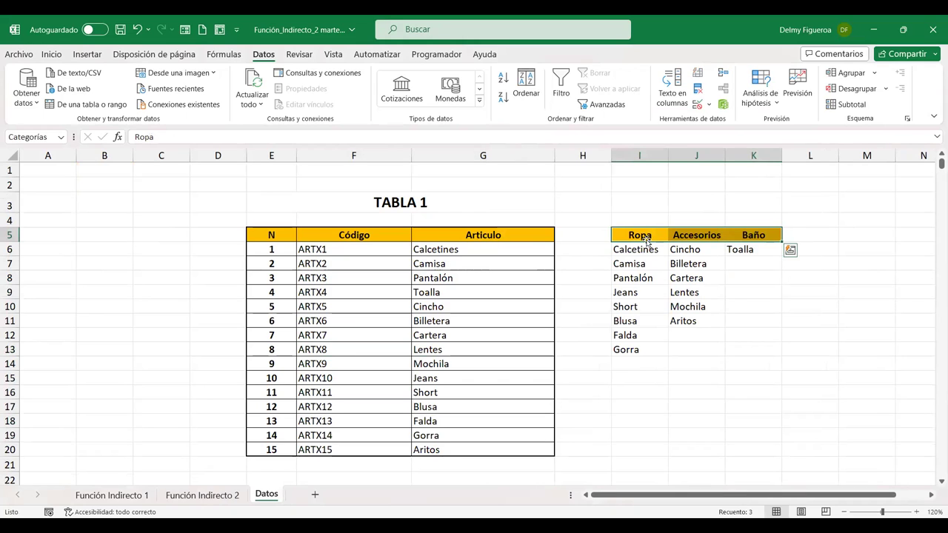
key(Down)
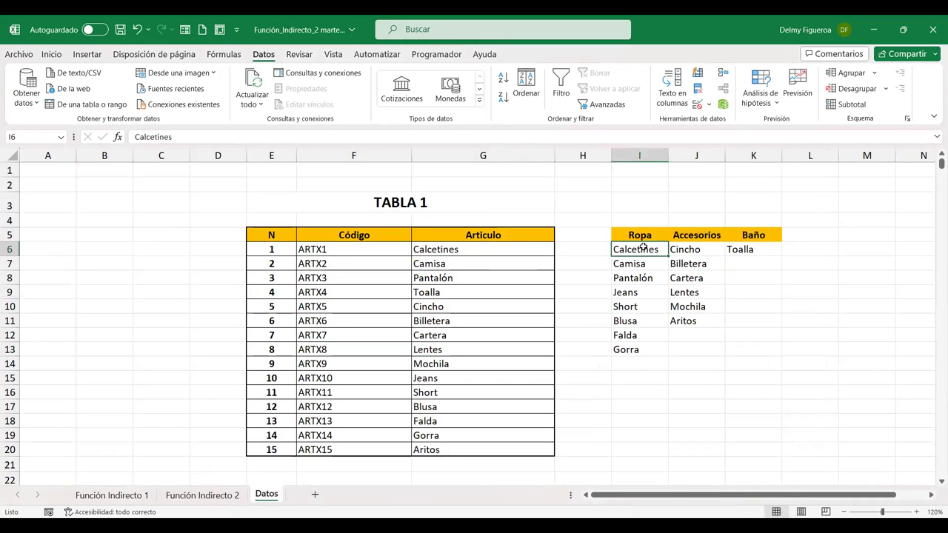
drag(641, 250, 640, 342)
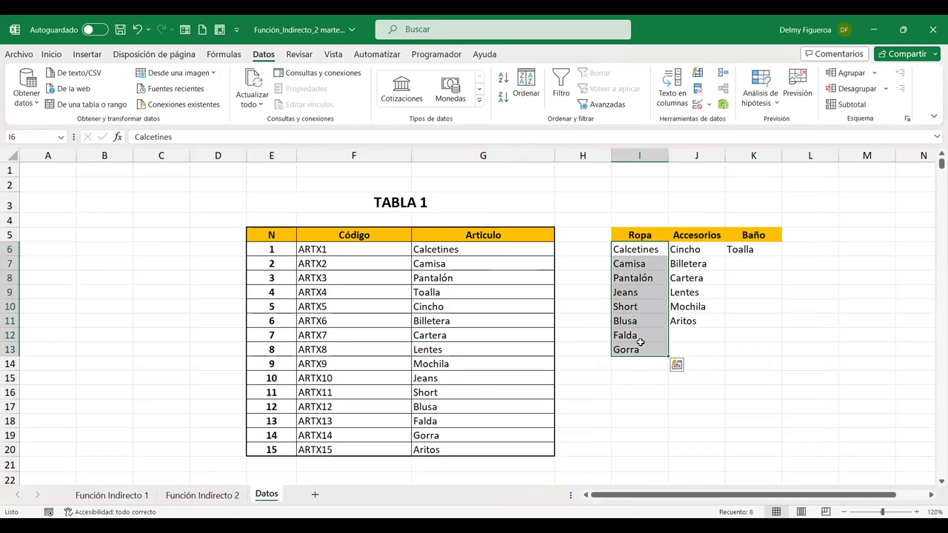
click(654, 234)
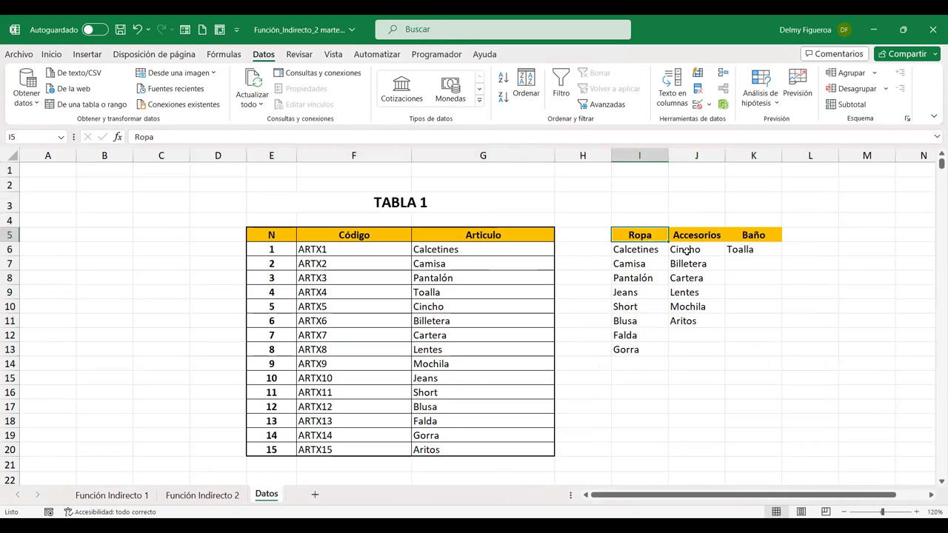
drag(692, 249, 695, 321)
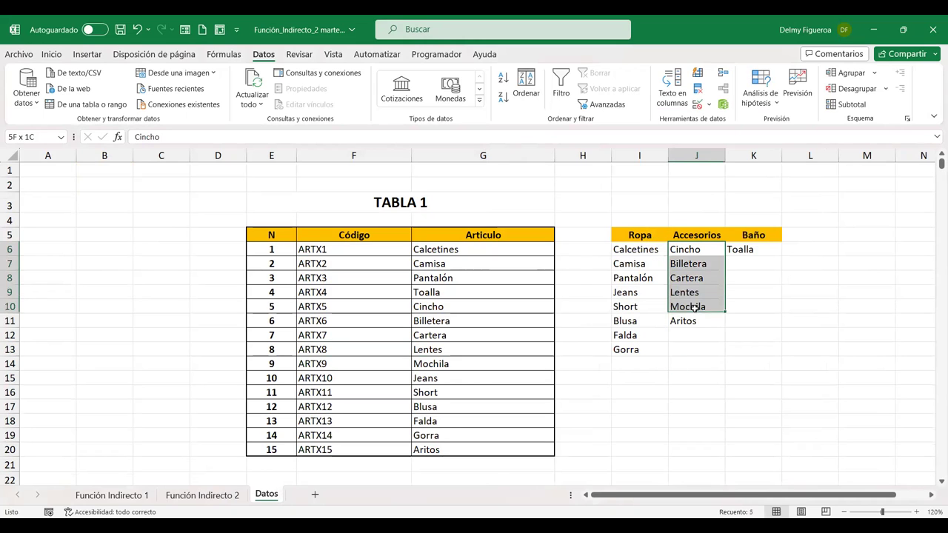
click(706, 237)
click(763, 248)
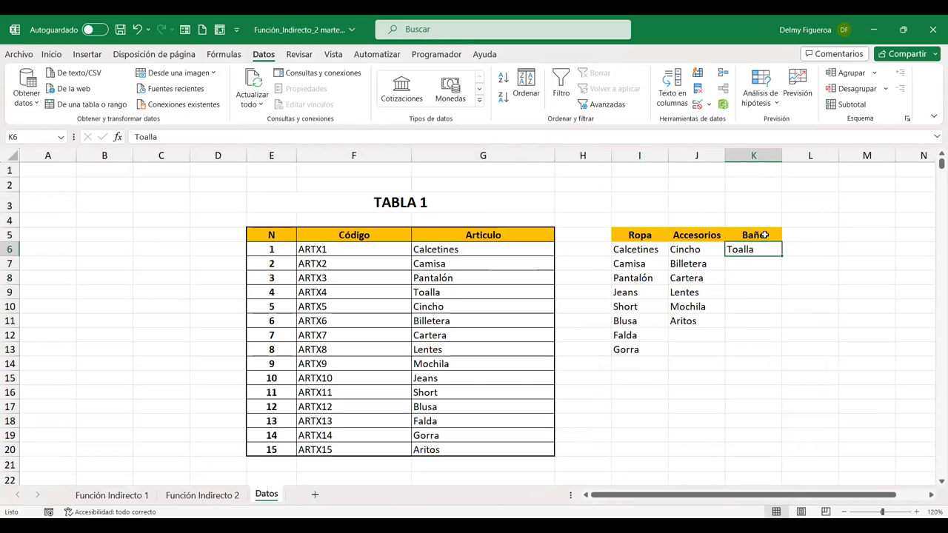
click(764, 234)
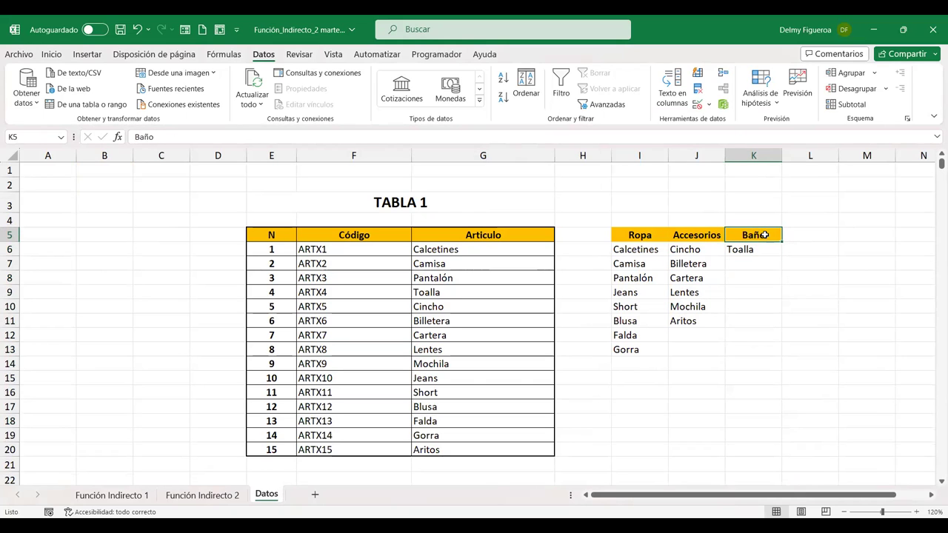
- Check category cell E11, then select the category table I5:K13 on Datos
click(202, 494)
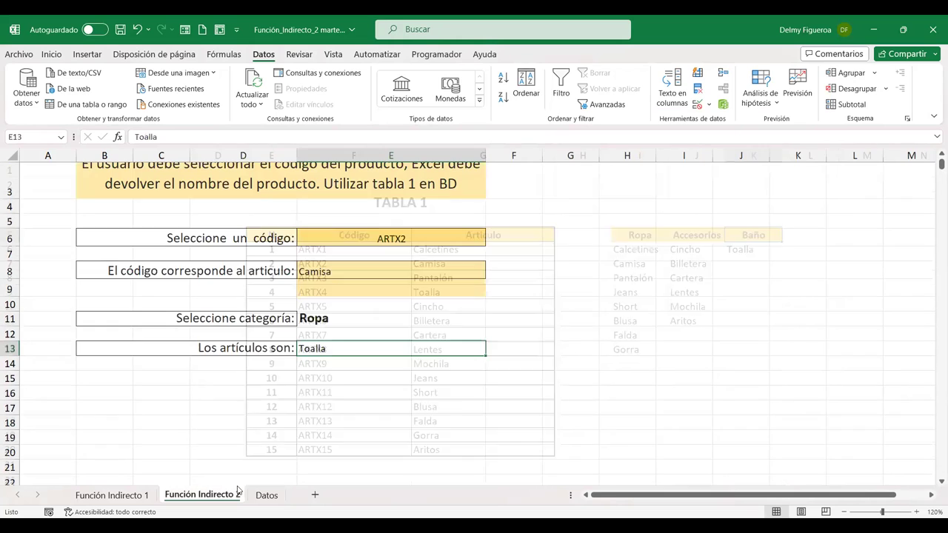
click(356, 316)
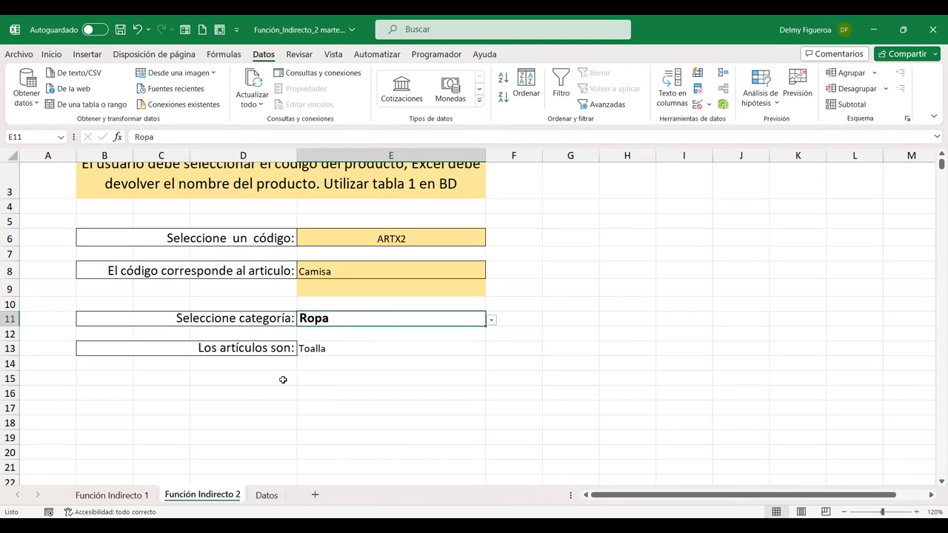
click(267, 494)
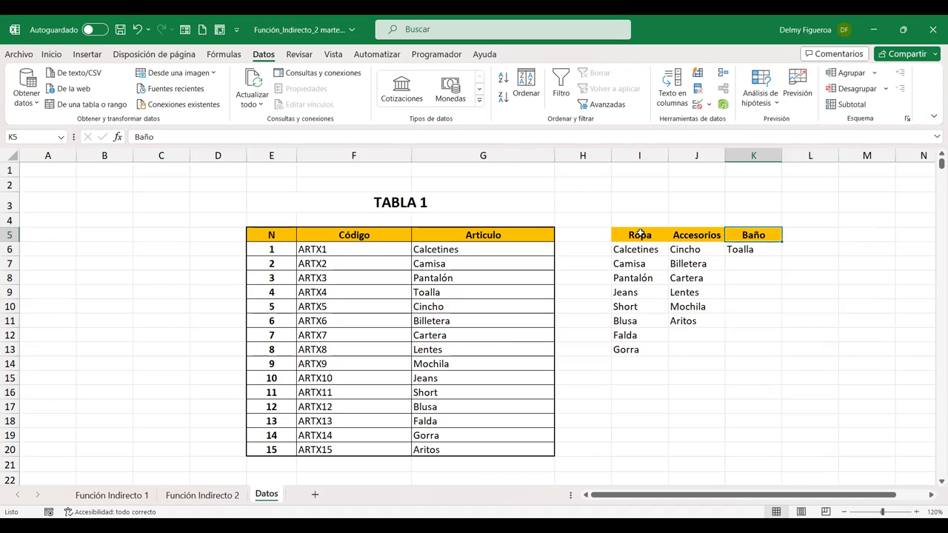
drag(640, 234, 754, 354)
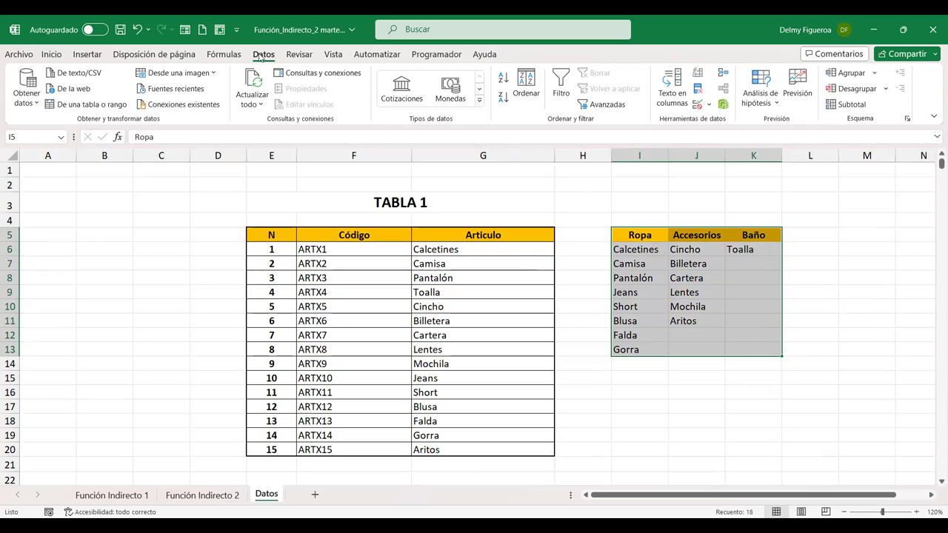
- Create names from I5:K13 using only the Fila superior headers, giving Ropa, Accesorios and Baño
click(224, 54)
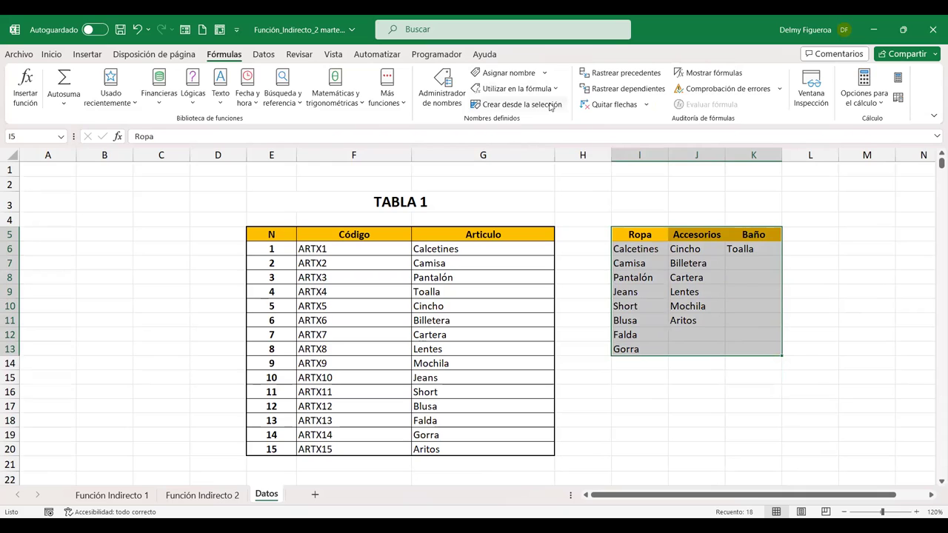
click(550, 106)
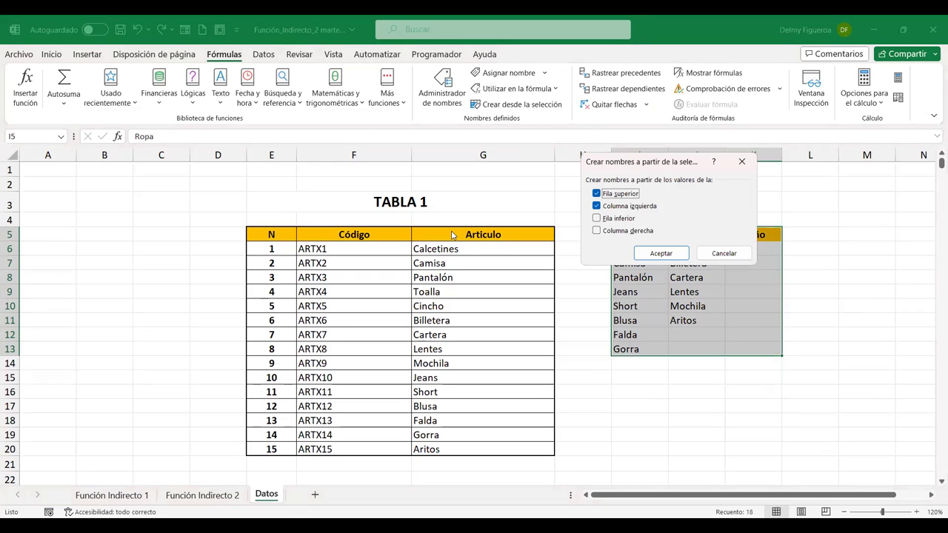
drag(642, 159, 453, 235)
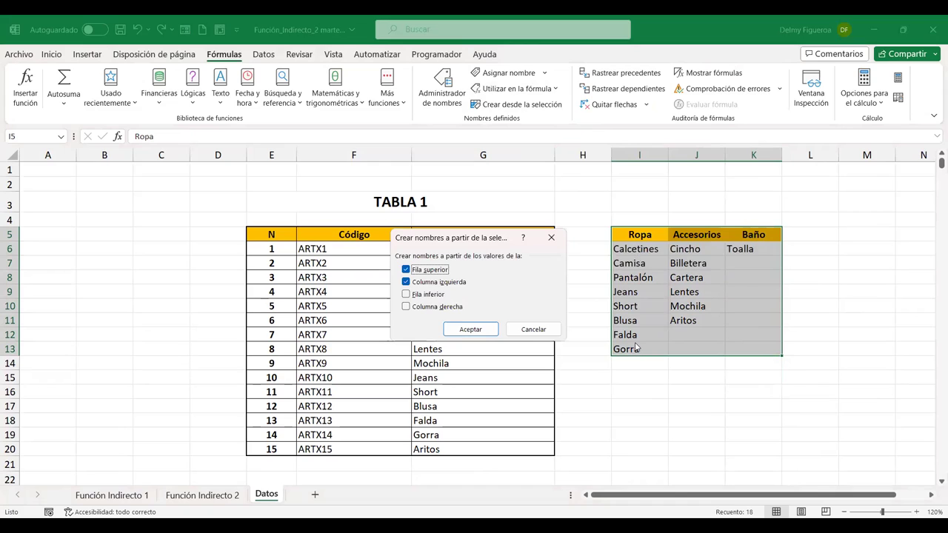
click(406, 284)
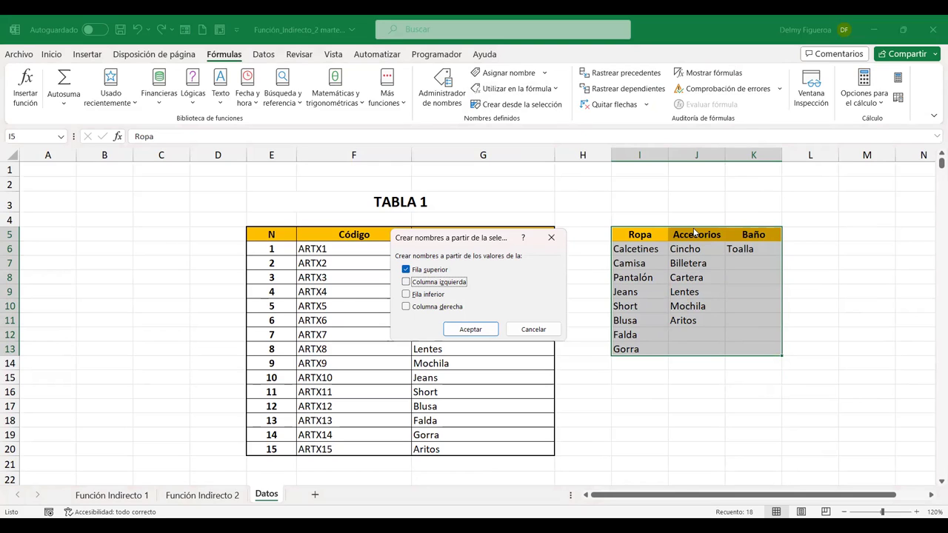
click(476, 331)
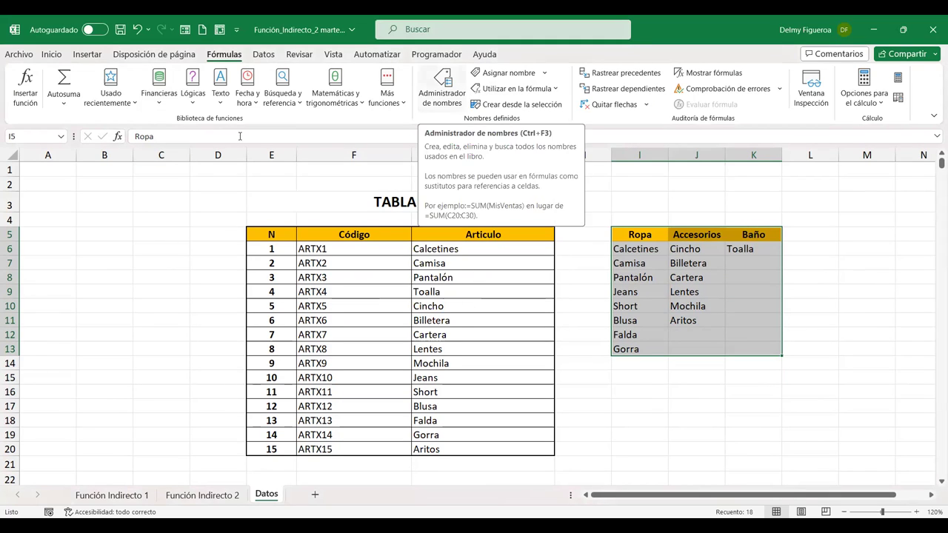
- Review the defined names in Name Manager, e.g. Accesorios as Datos!$J$6:$J$13, then close it
click(61, 139)
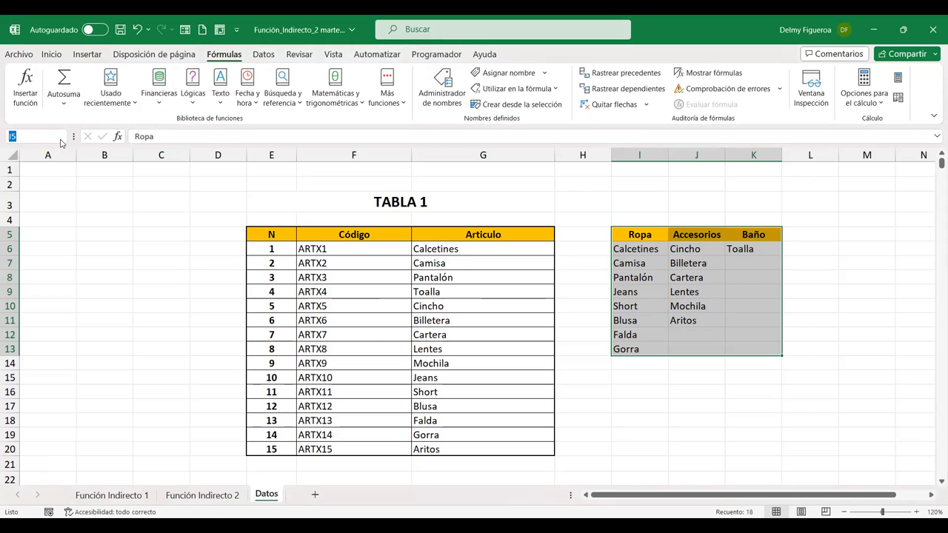
click(62, 139)
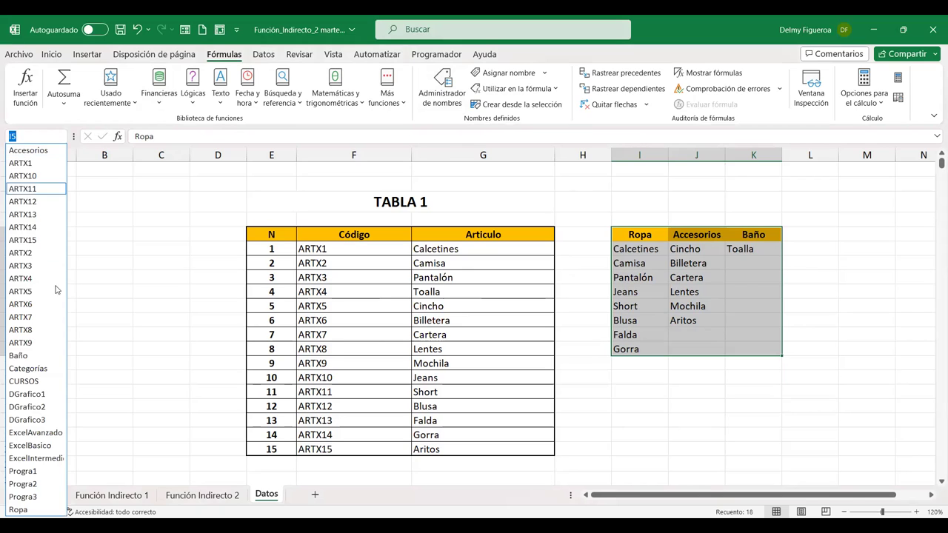
click(426, 79)
click(442, 87)
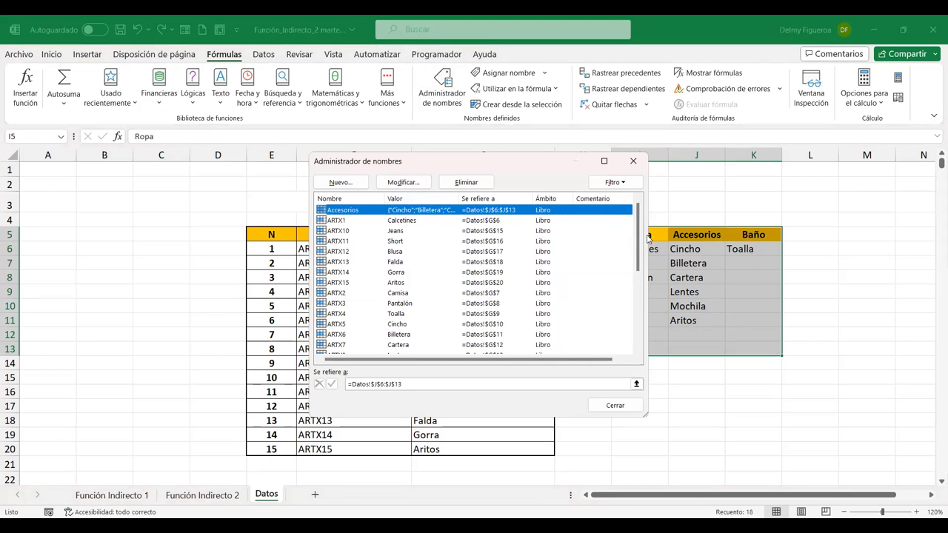
drag(638, 248, 628, 326)
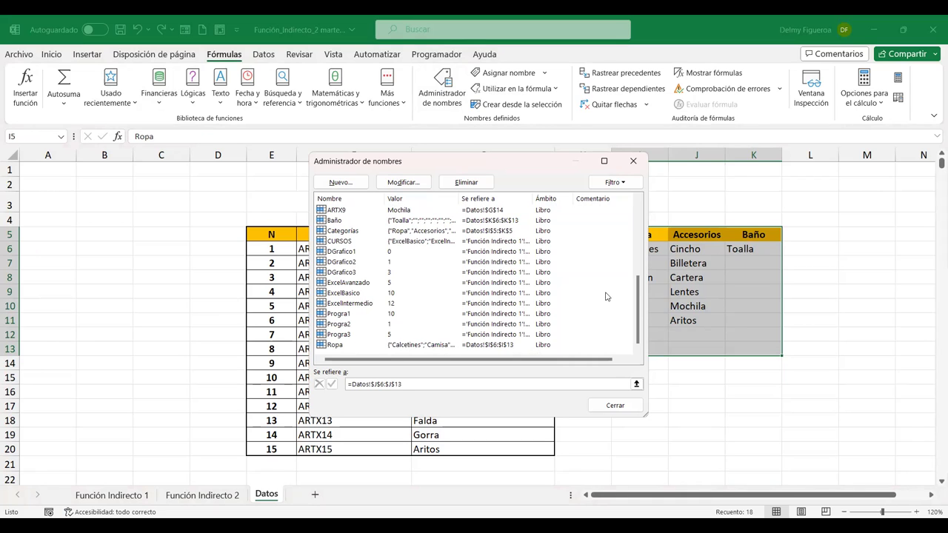
scroll(637, 311, up, 5)
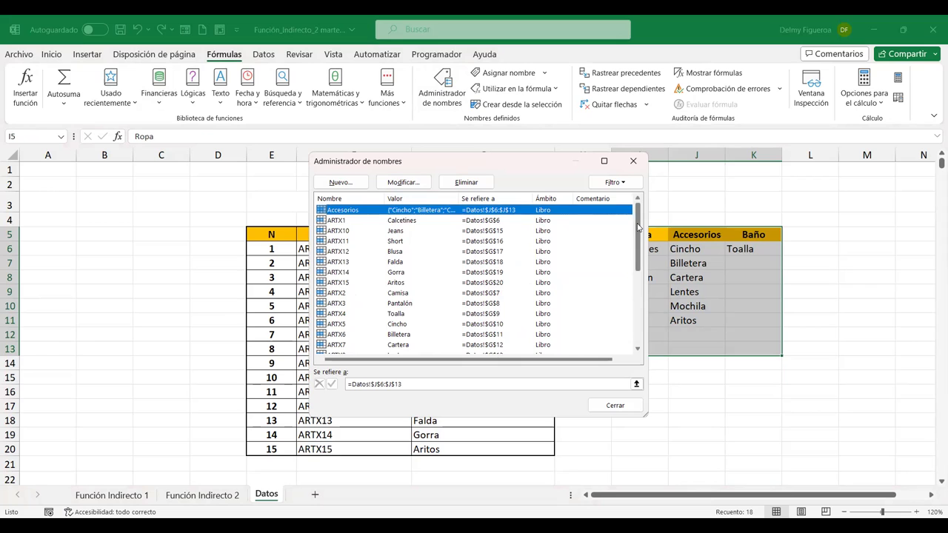
drag(639, 233, 639, 264)
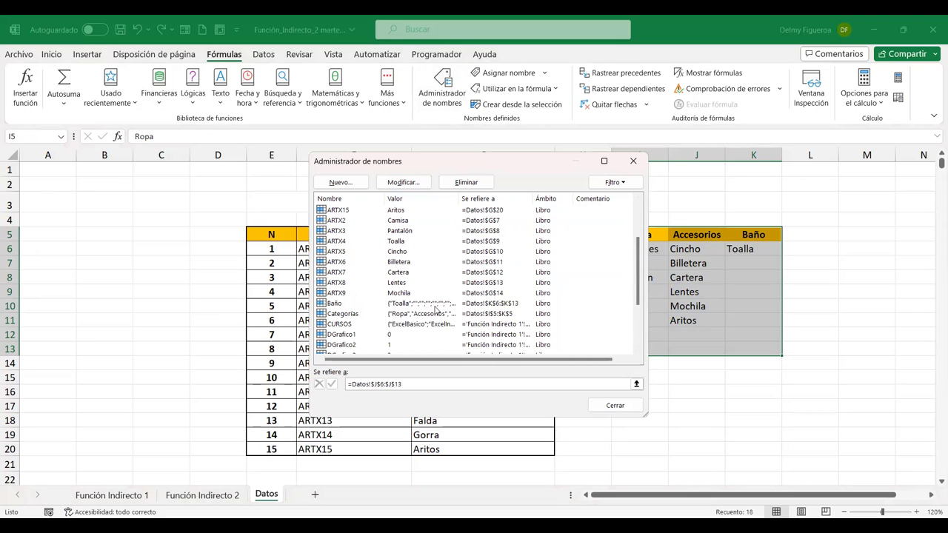
click(616, 405)
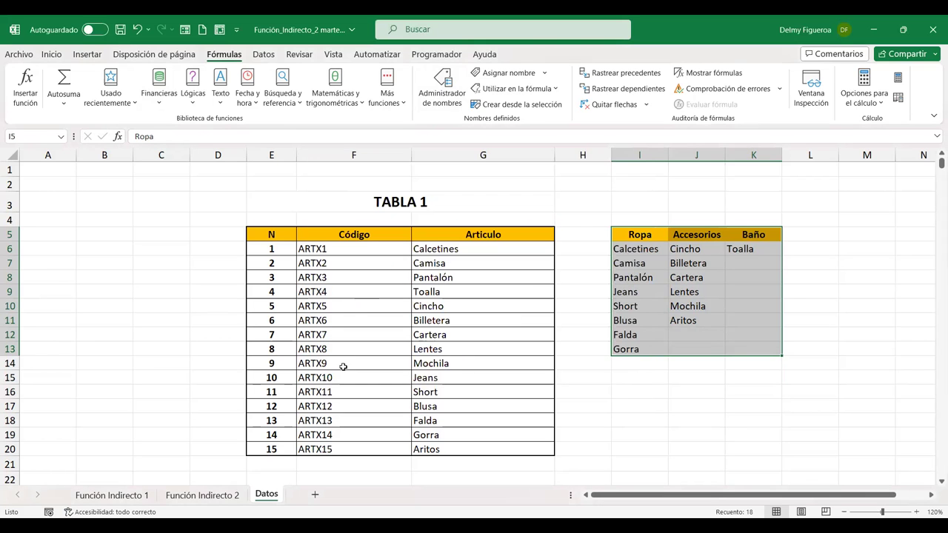
- On Función Indirecto 2, check E13's Ropa articles, then switch E11 to Accesorios and check again
click(233, 493)
click(329, 347)
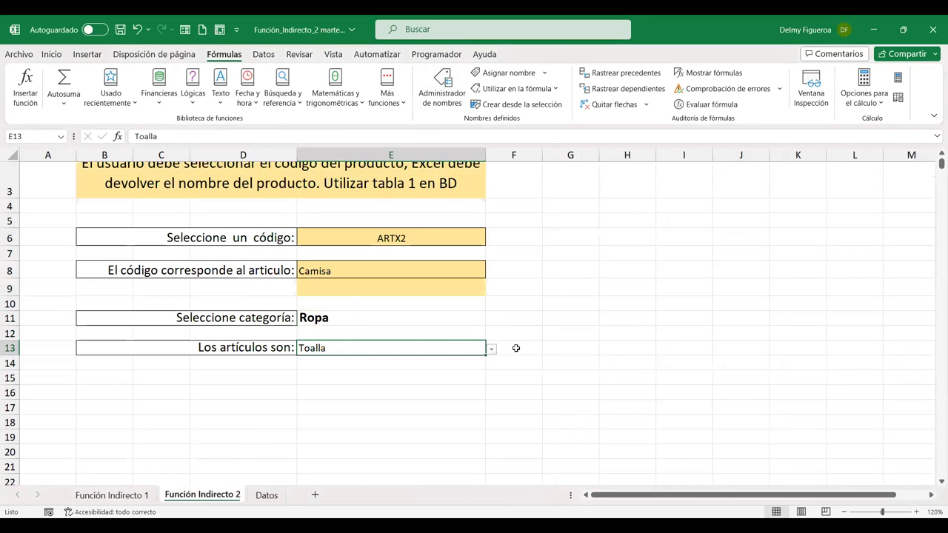
click(492, 352)
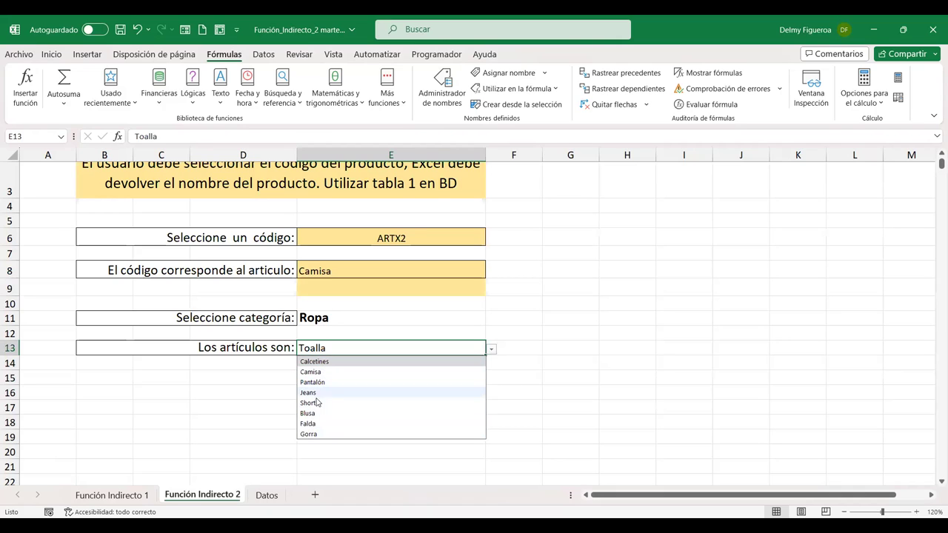
click(332, 315)
click(491, 319)
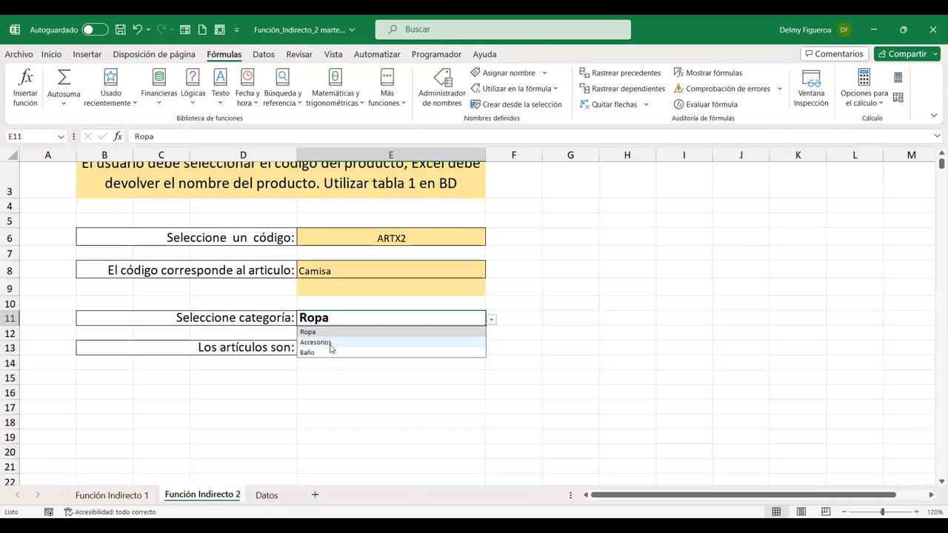
click(330, 343)
click(331, 348)
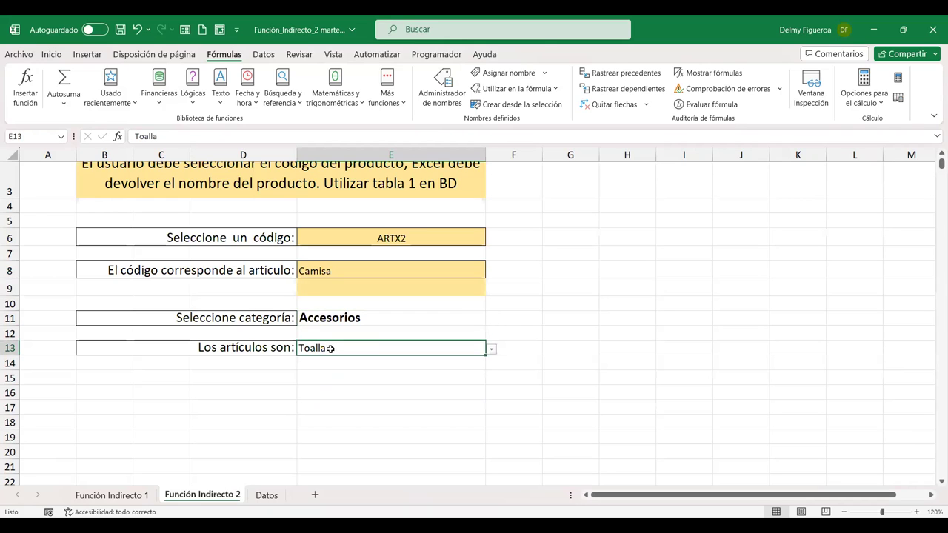
click(490, 348)
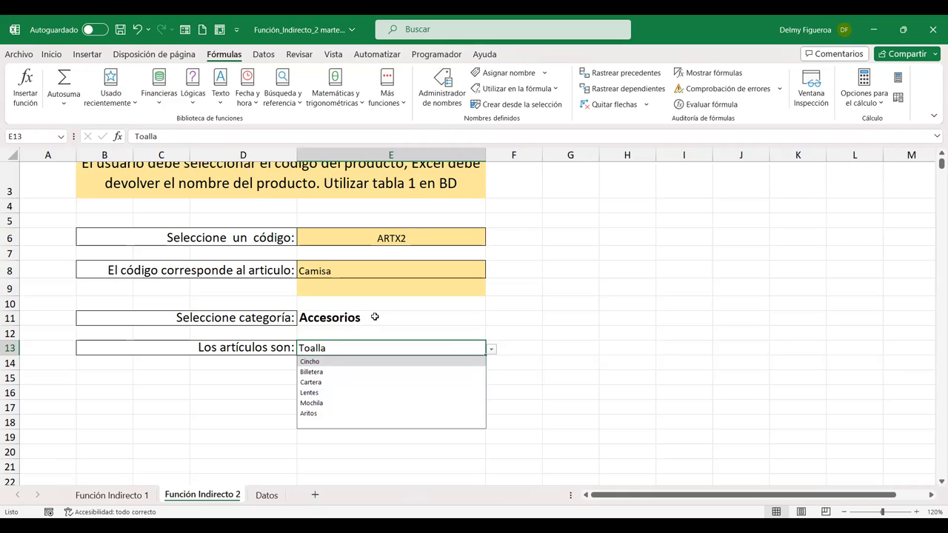
- Switch E11 to Baño and set the article in E13 to Toalla
click(375, 317)
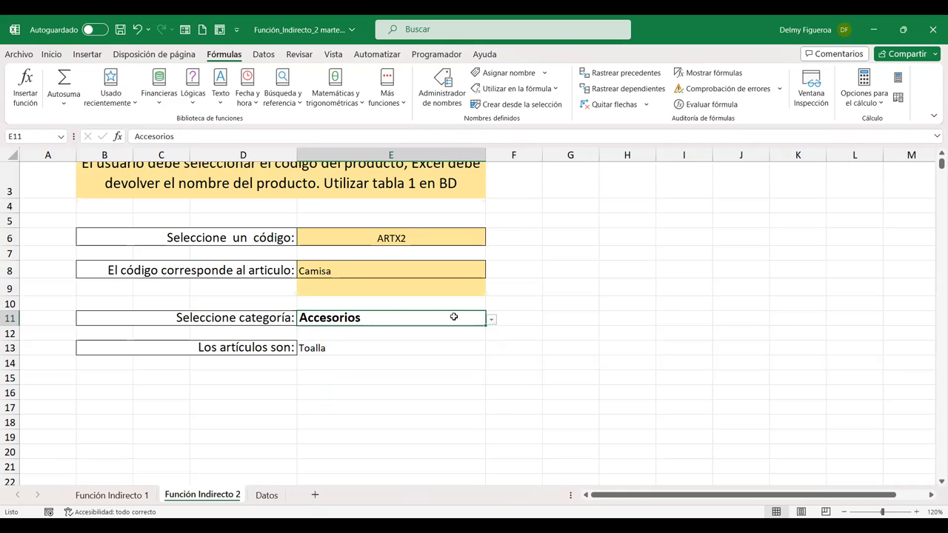
key(alt+Down)
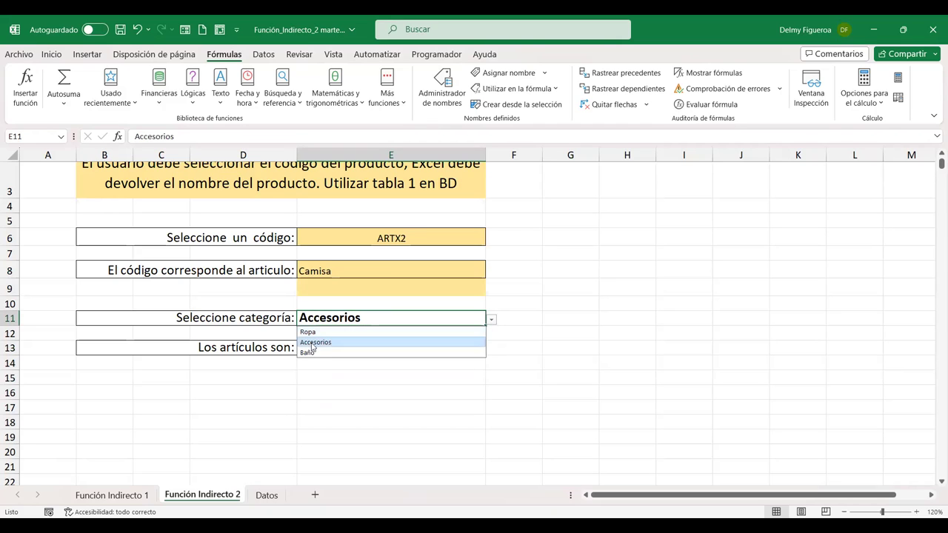
click(309, 354)
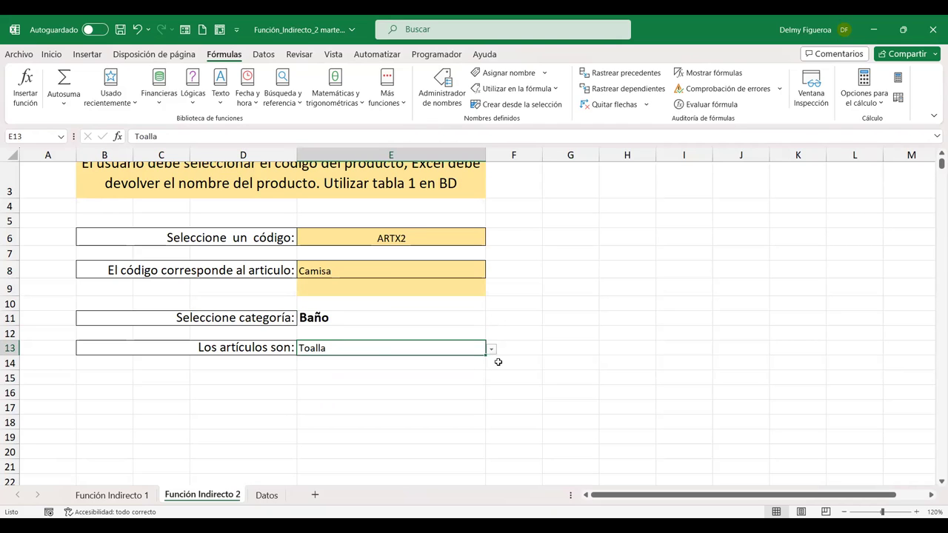
key(alt+Down)
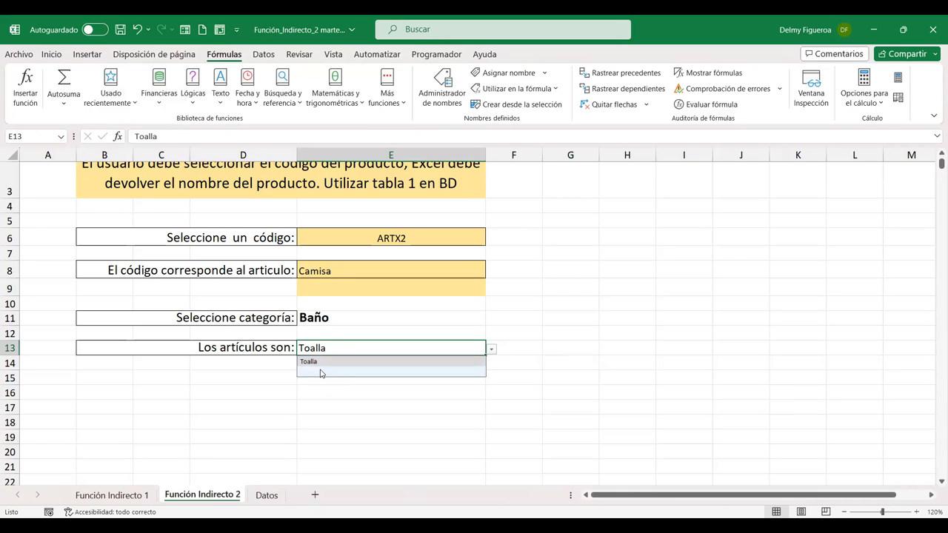
click(319, 370)
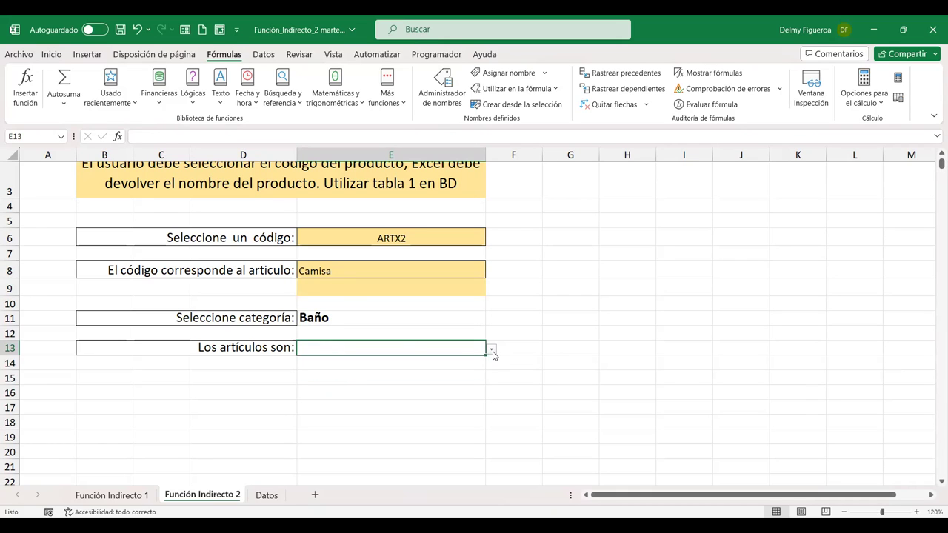
click(492, 350)
click(330, 363)
- Switch E11 to Ropa, then Accesorios, checking E13's article choices after each
click(355, 318)
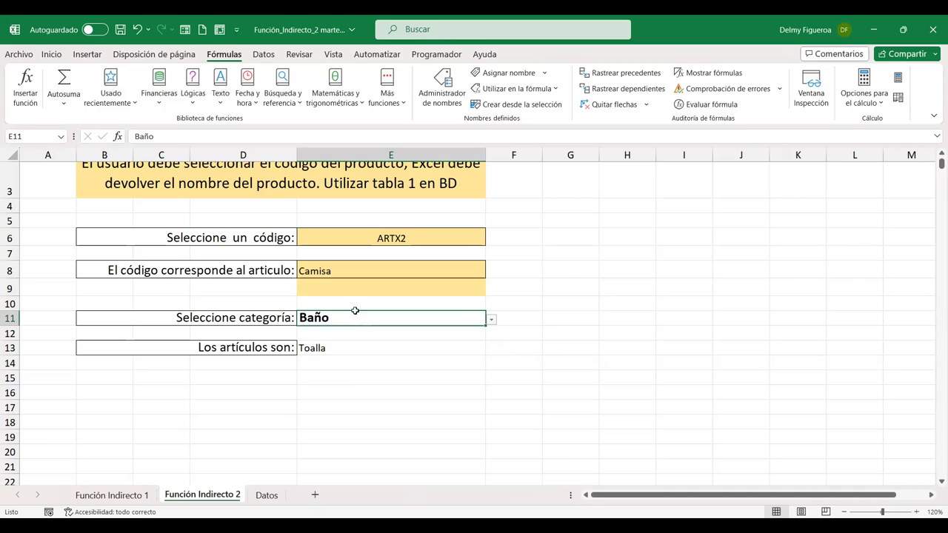
click(493, 320)
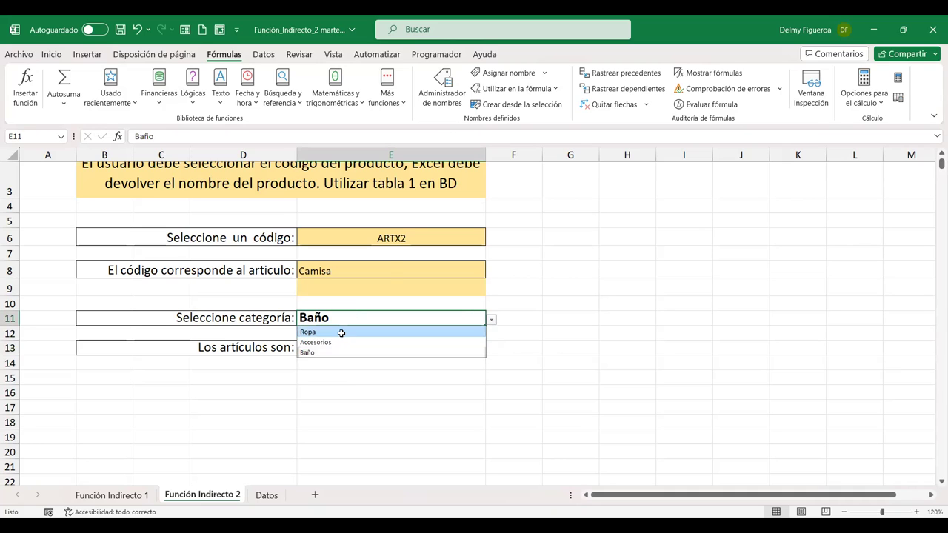
click(340, 333)
click(388, 255)
click(361, 358)
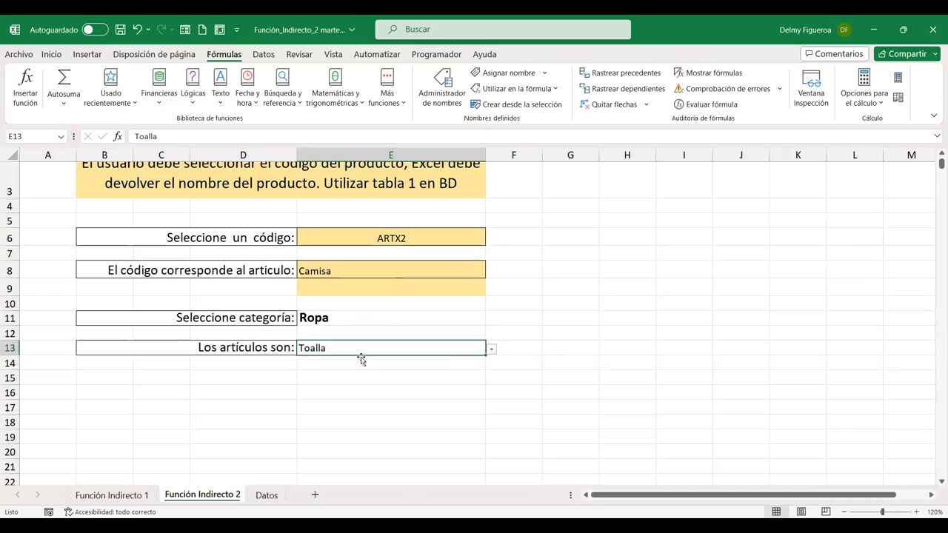
click(491, 351)
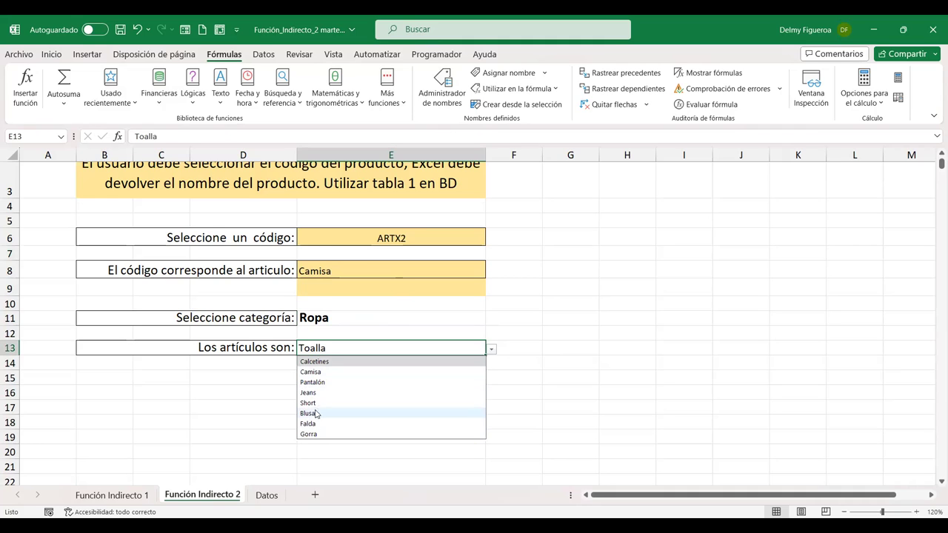
click(478, 320)
click(492, 324)
click(328, 340)
click(481, 350)
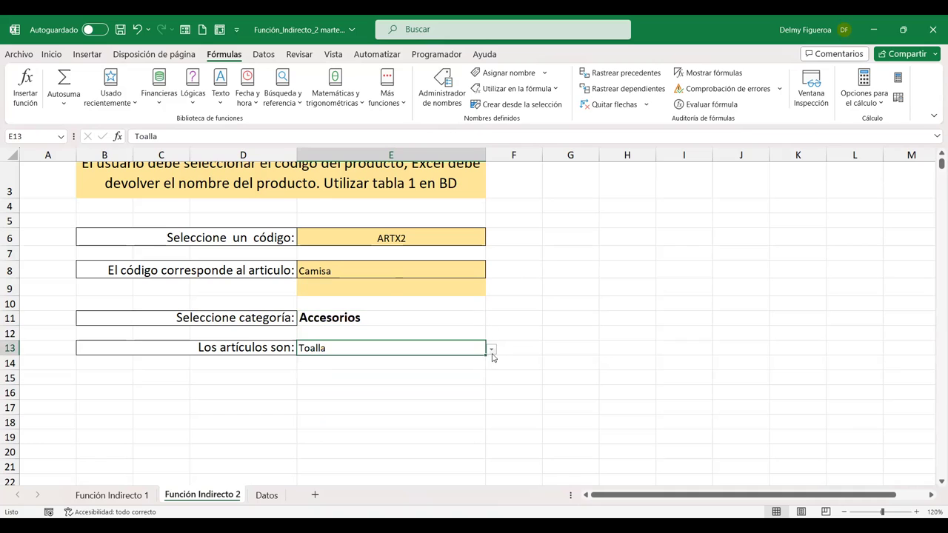
click(491, 350)
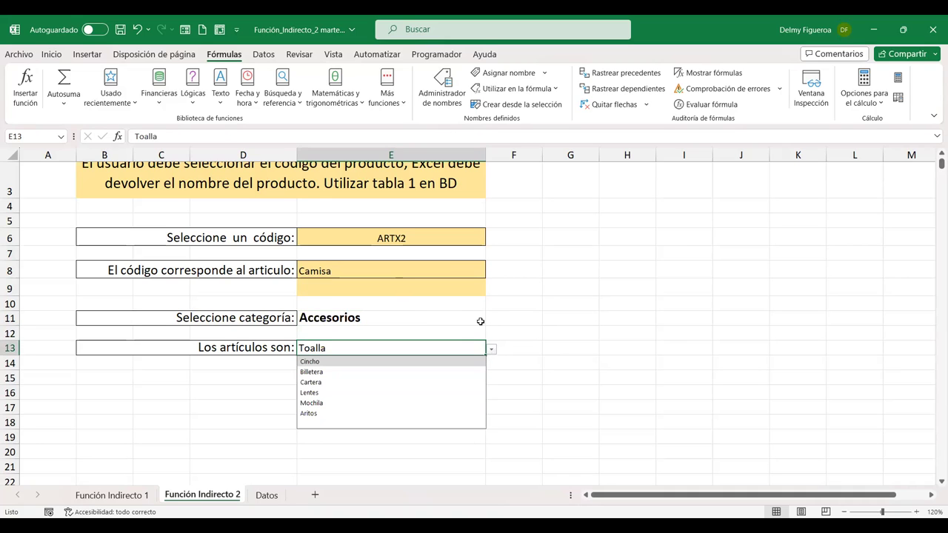
- Set E11 to Baño and check E13's article choices, leaving E11 selected
click(480, 320)
click(492, 320)
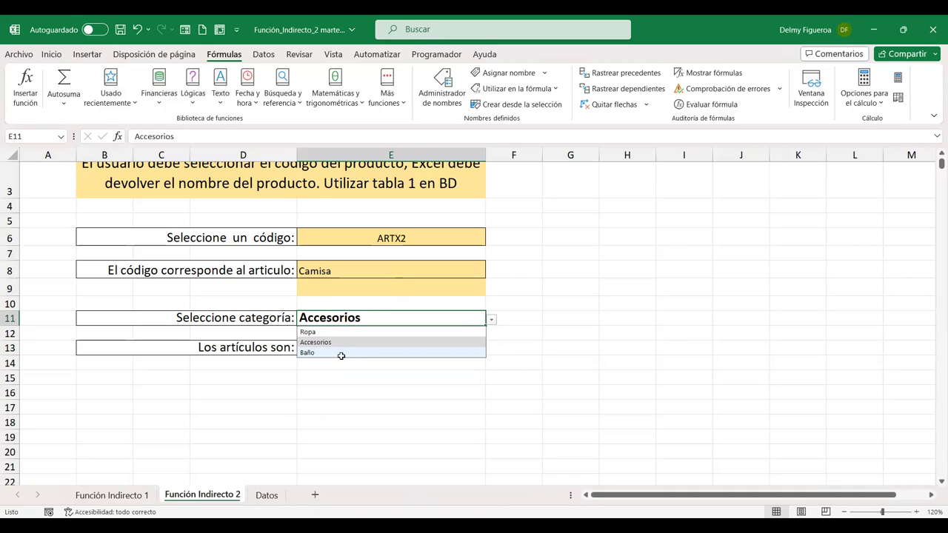
click(341, 353)
click(481, 350)
click(493, 352)
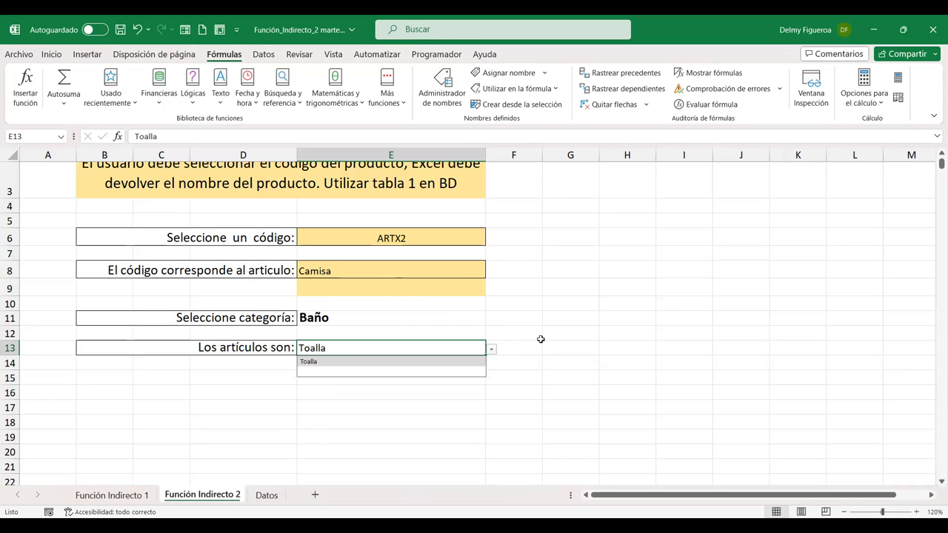
click(540, 339)
click(359, 314)
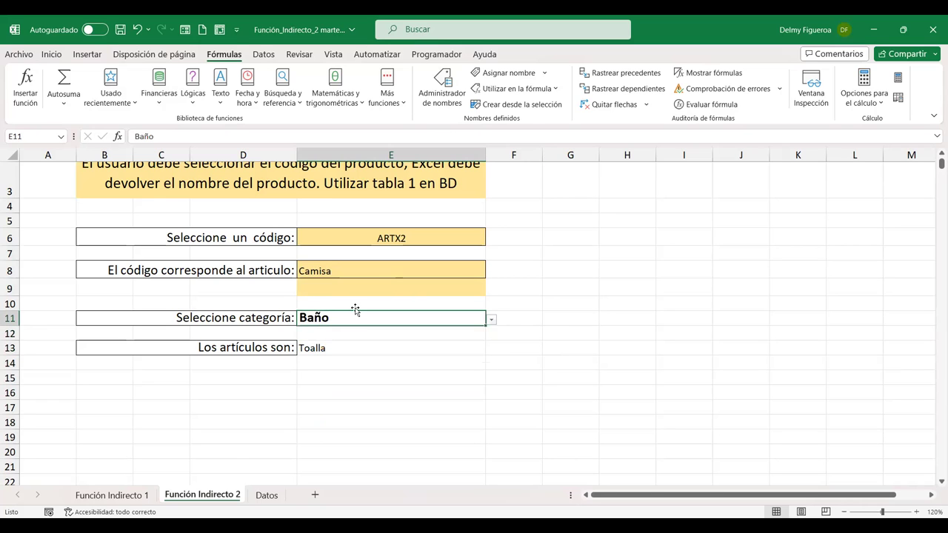
- Delete the Accesorios, Baño and Ropa names in Name Manager, confirming each deletion
click(265, 494)
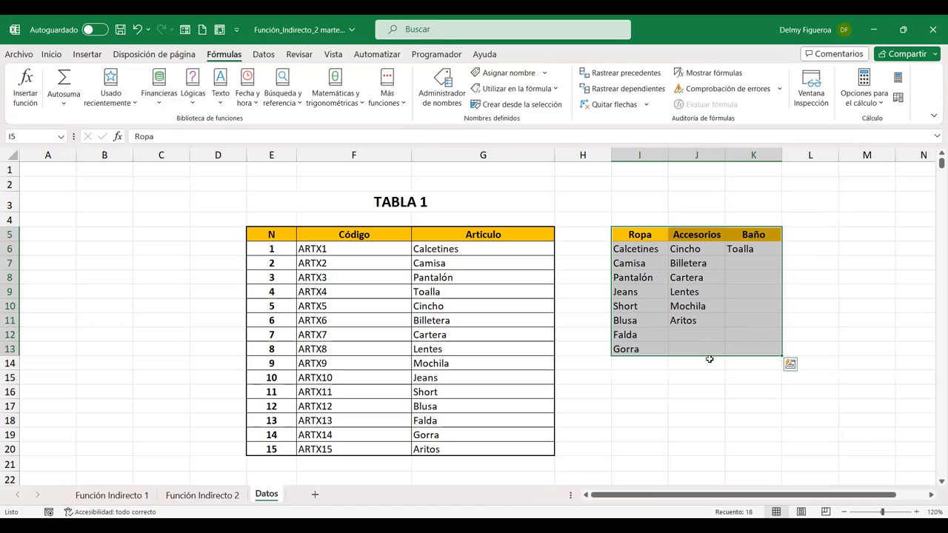
click(442, 87)
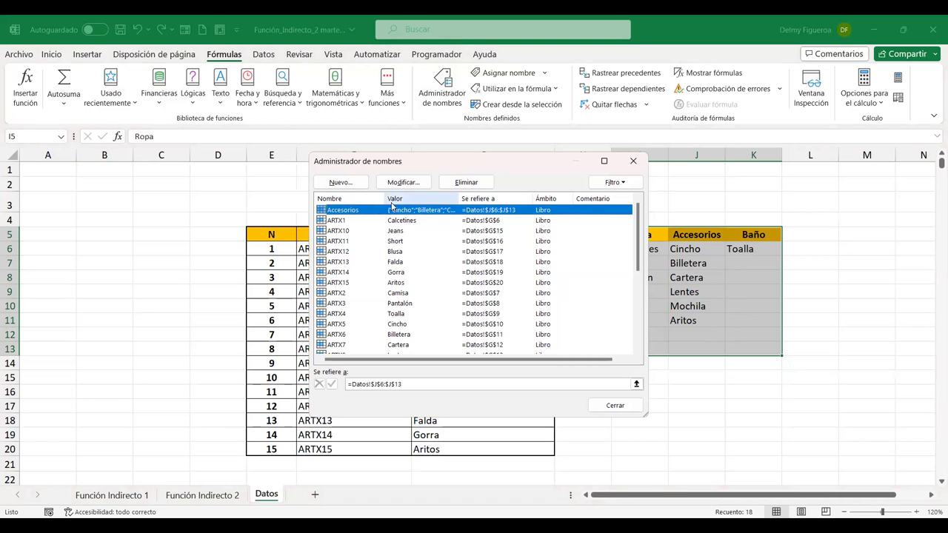
click(465, 185)
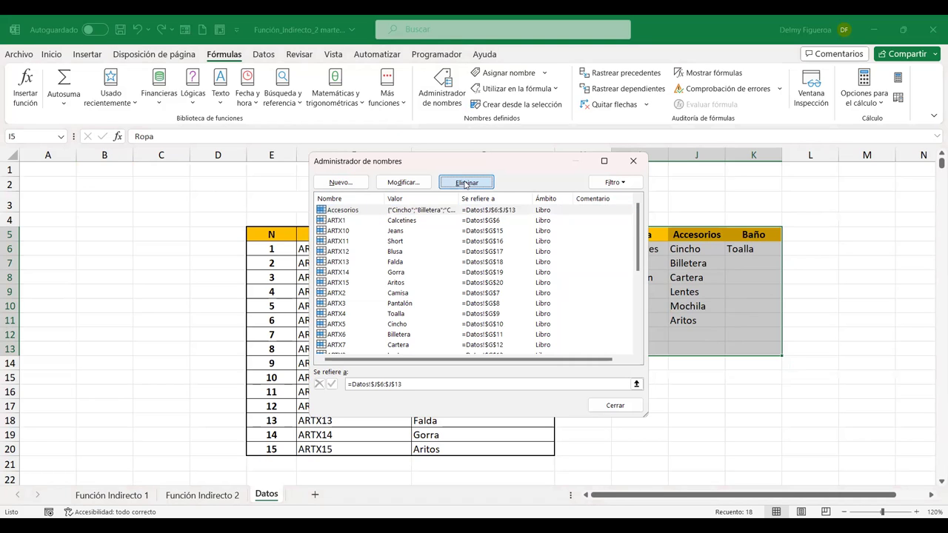
click(451, 307)
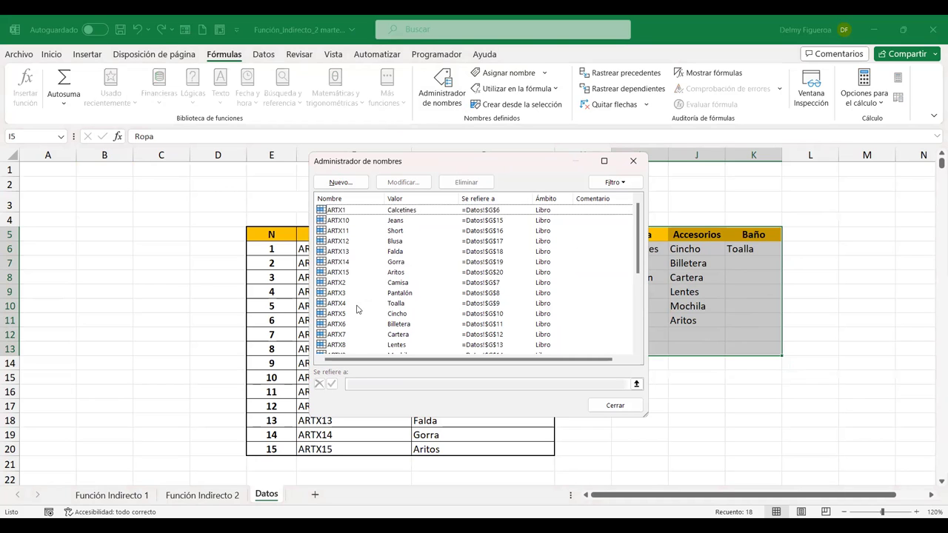
click(339, 338)
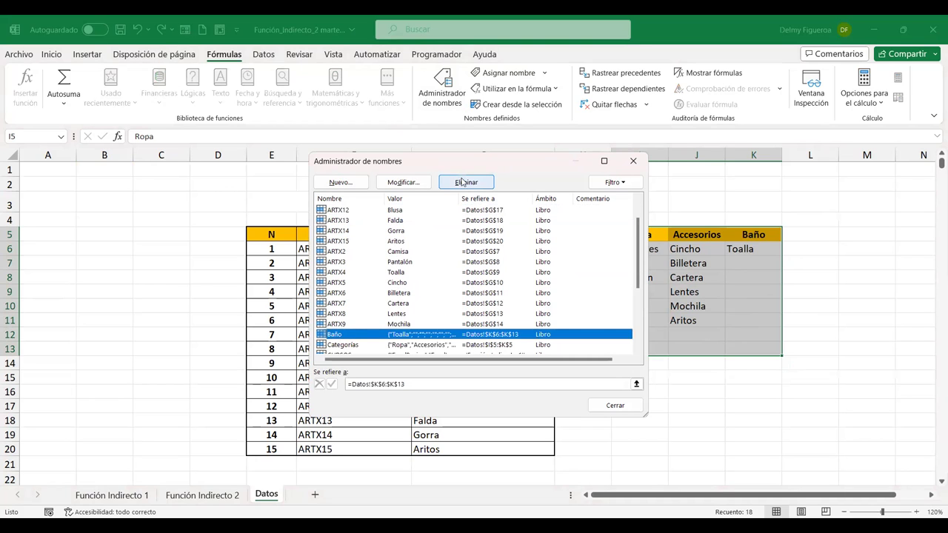
click(459, 182)
click(449, 307)
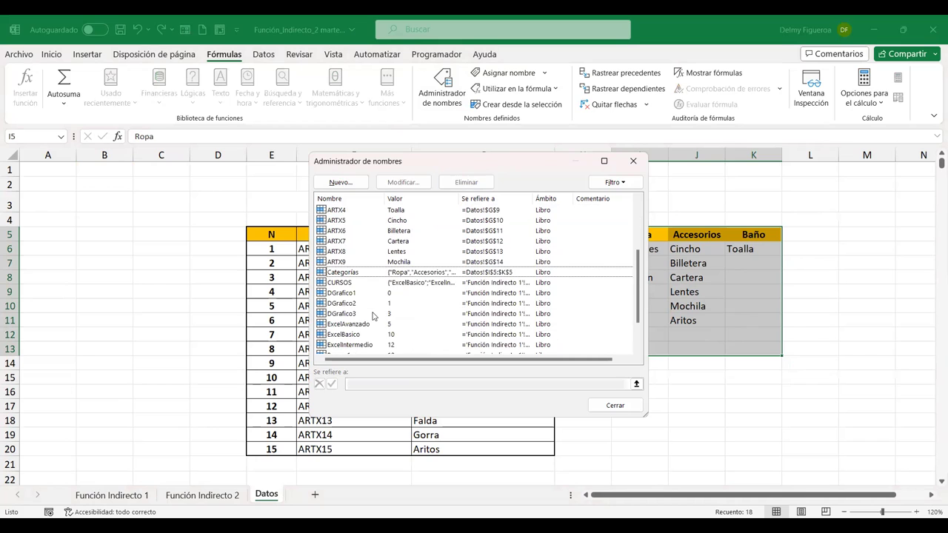
scroll(361, 297, down, 2)
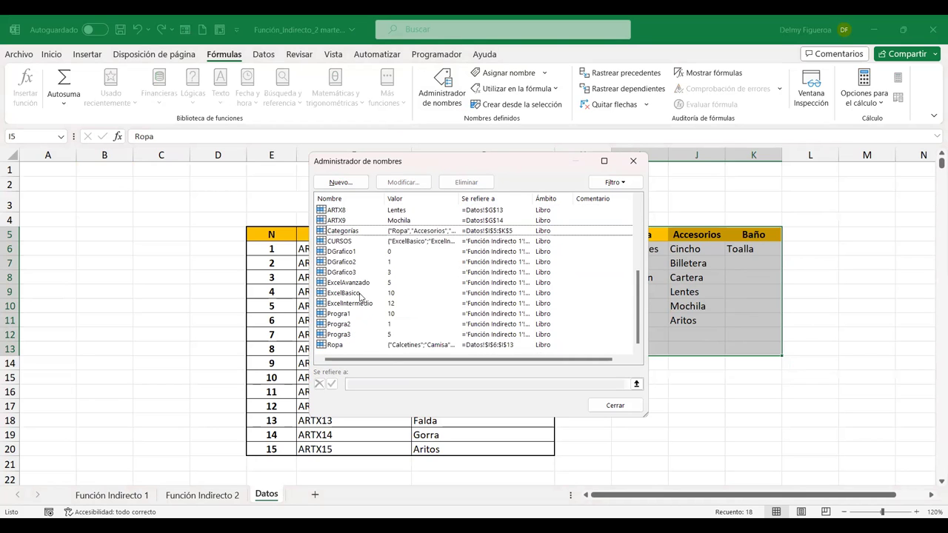
click(346, 343)
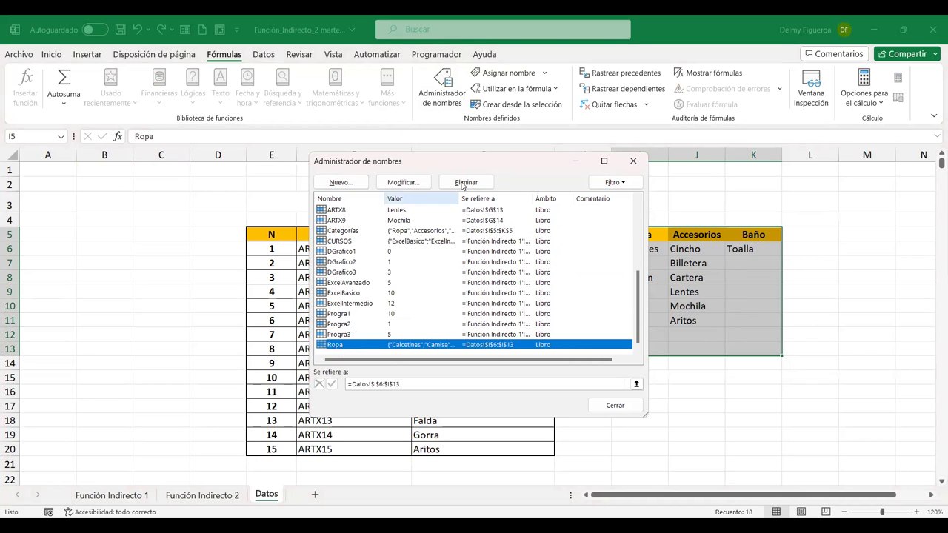
click(468, 182)
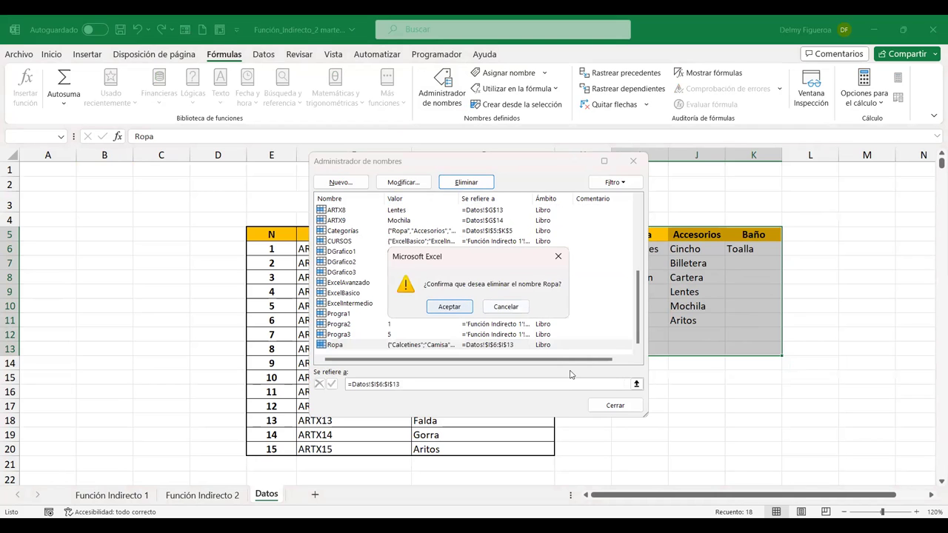
key(Return)
click(615, 406)
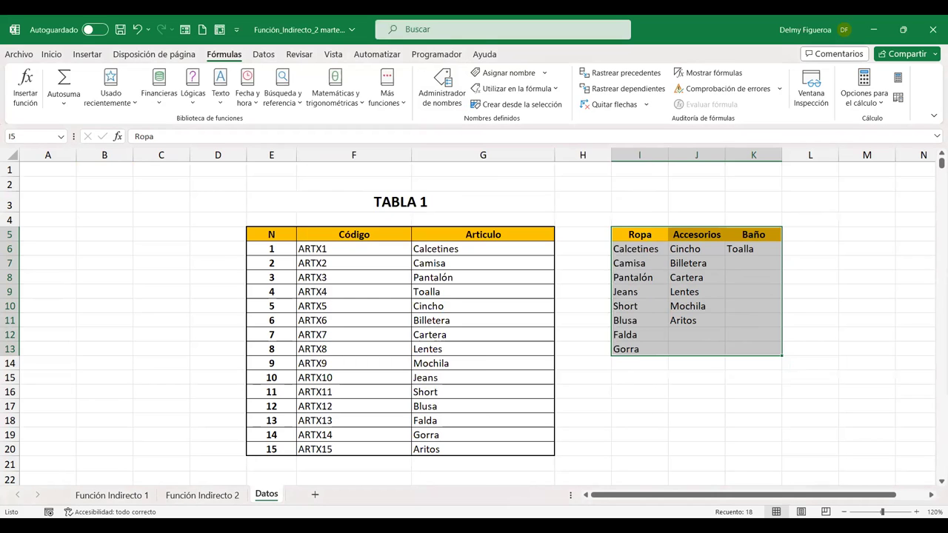
- Reconfirm E13's list validation sourced from =INDIRECTO($E$11), accepting the error warning, then return to Datos
click(222, 494)
click(353, 349)
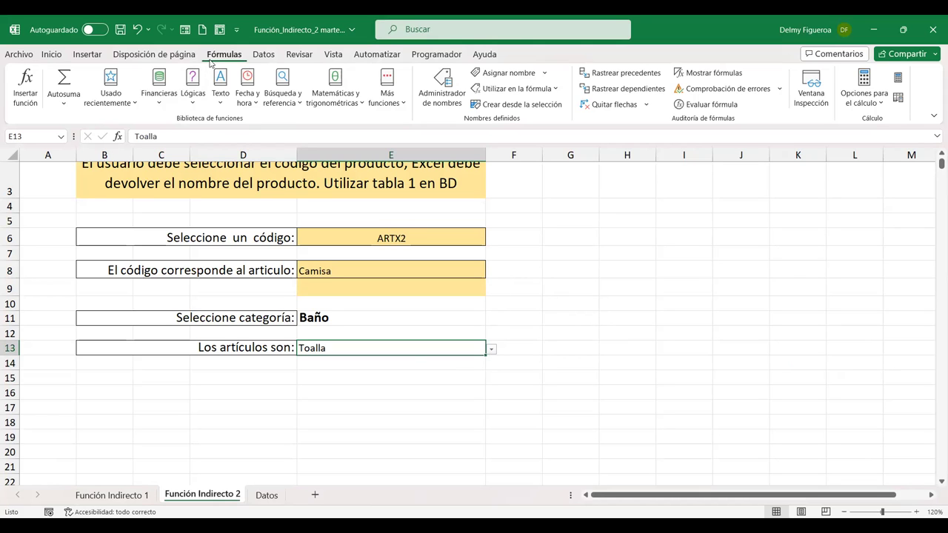
click(263, 55)
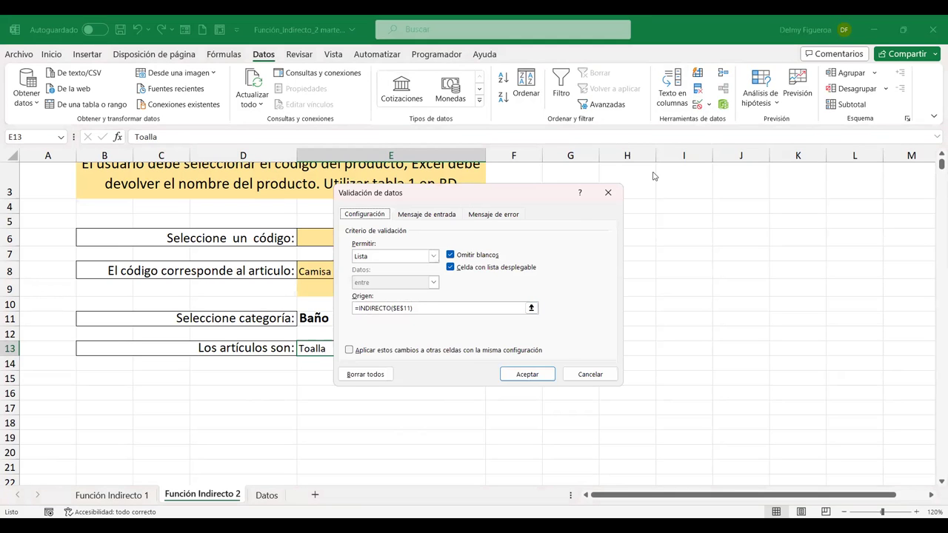
drag(652, 176, 653, 175)
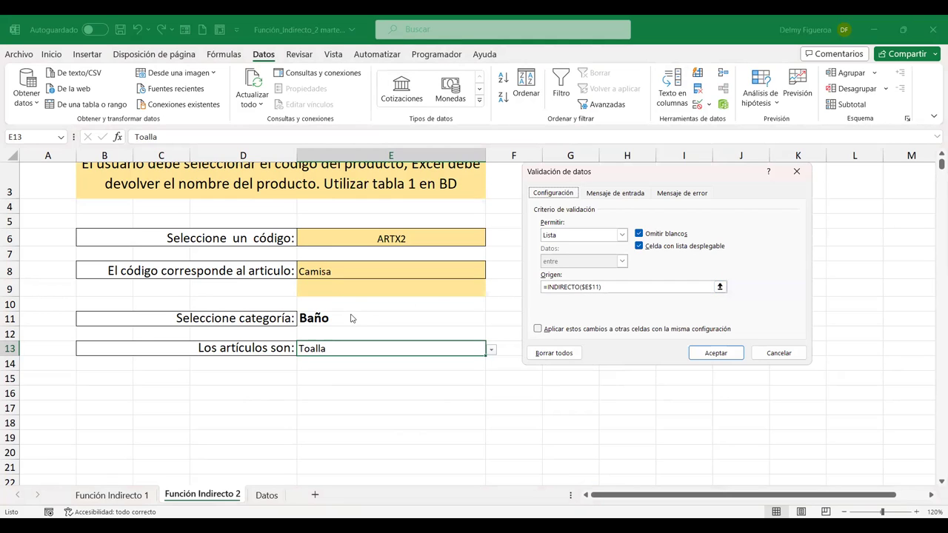
click(715, 354)
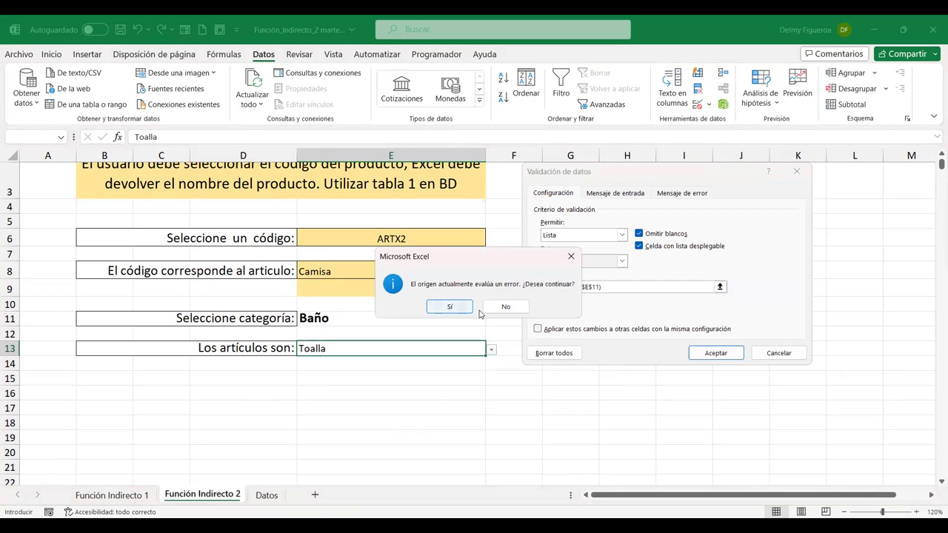
key(Return)
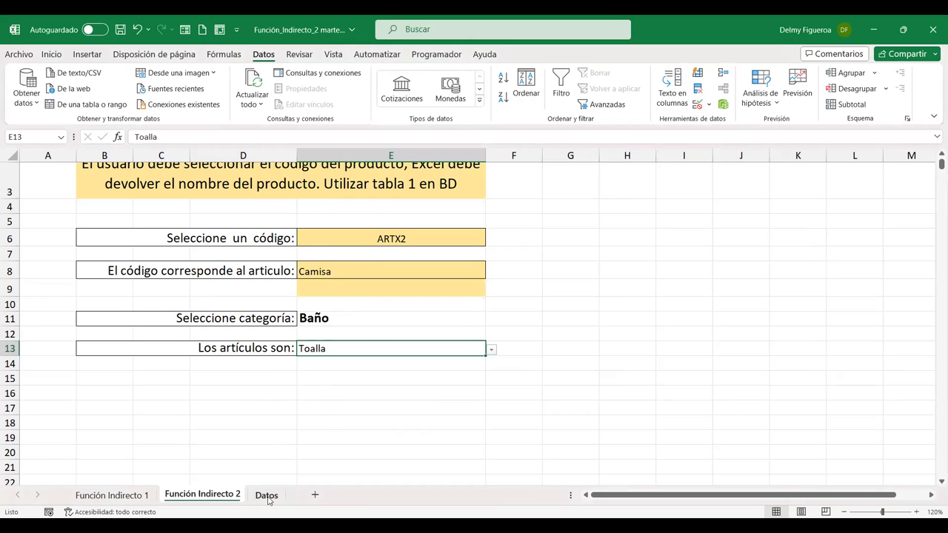
click(266, 495)
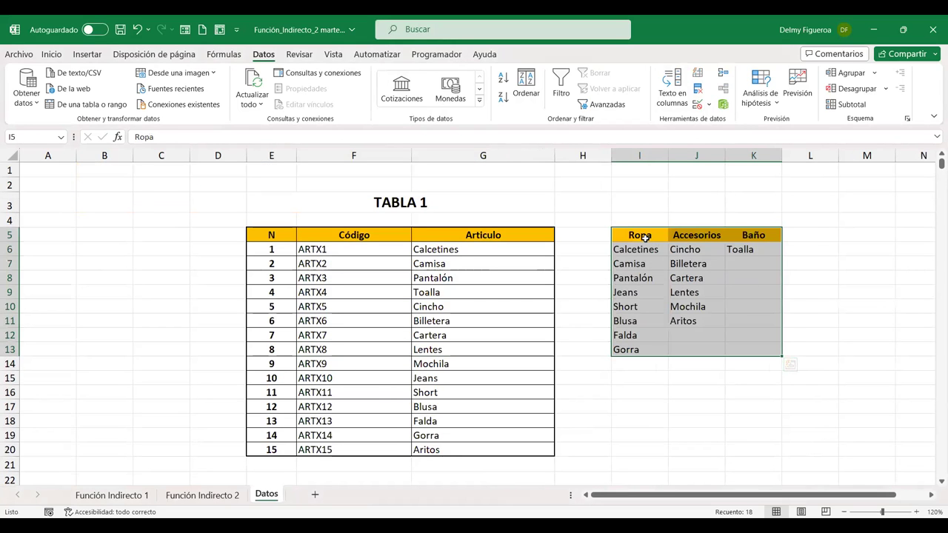
- Select I5:I13 (Calcetines to Gorra) and create the name Ropa from its top-row header
drag(647, 237, 633, 351)
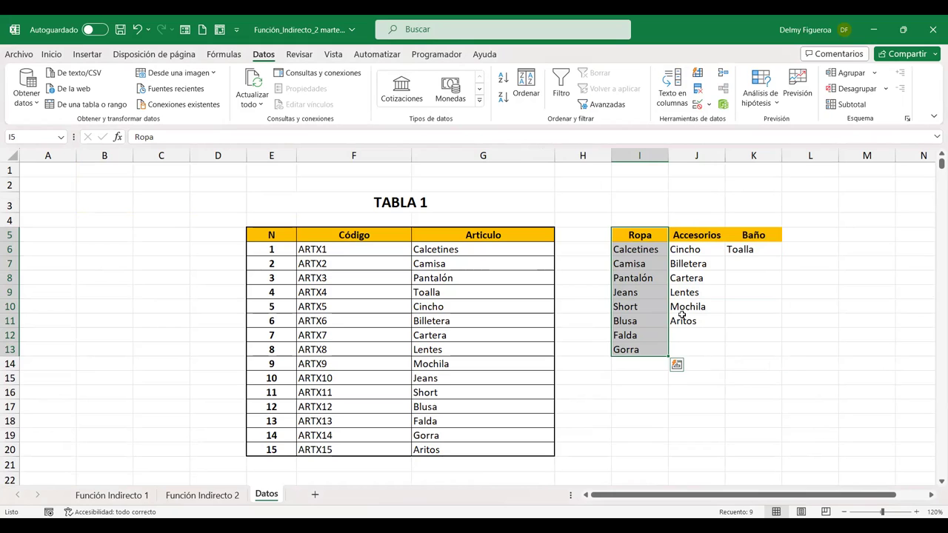
click(652, 250)
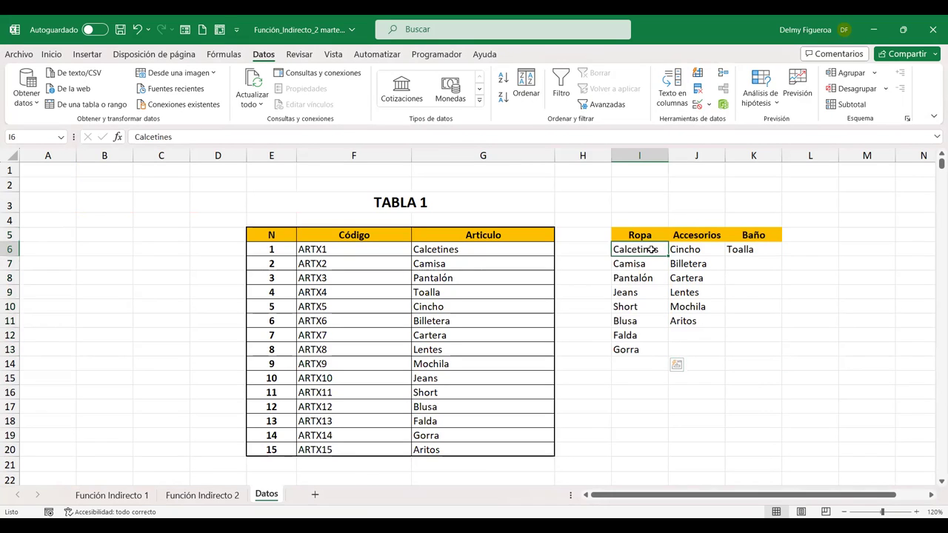
drag(643, 235, 635, 351)
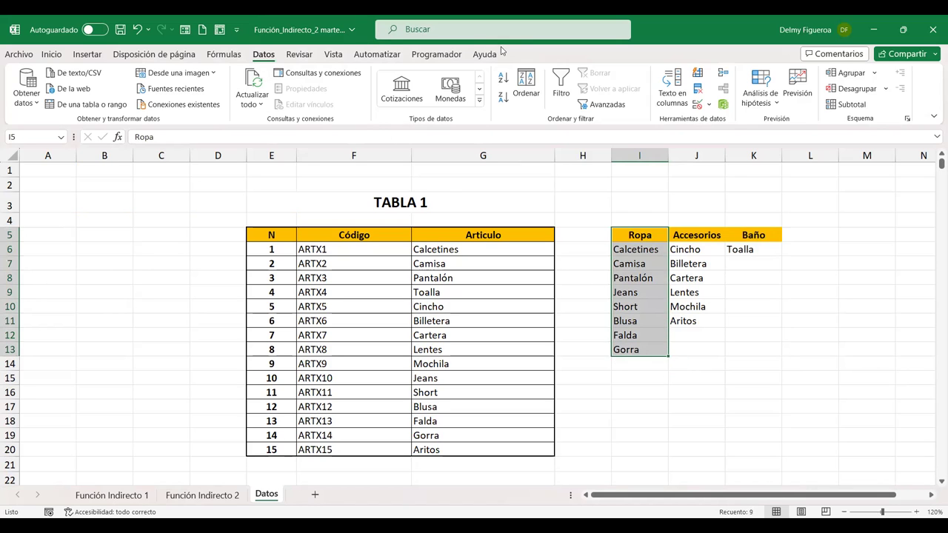
click(223, 55)
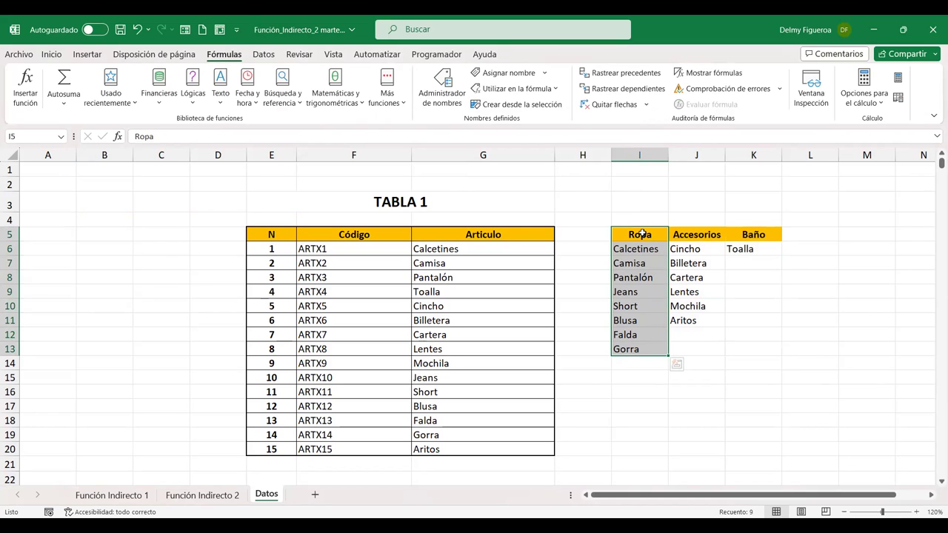
click(528, 107)
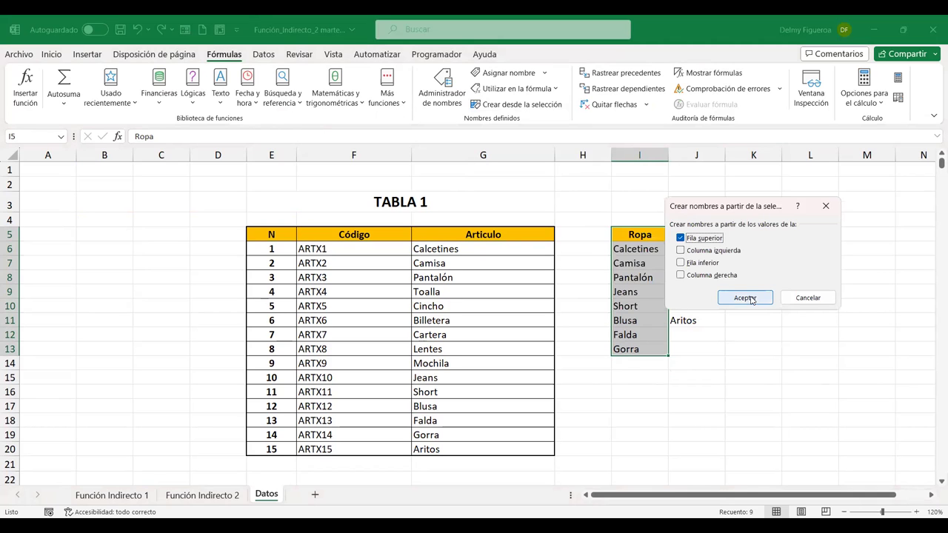
click(749, 299)
- Name J6:J11 (Cincho through Aritos) Accesorios by entering it in the Name Box
drag(696, 252, 693, 317)
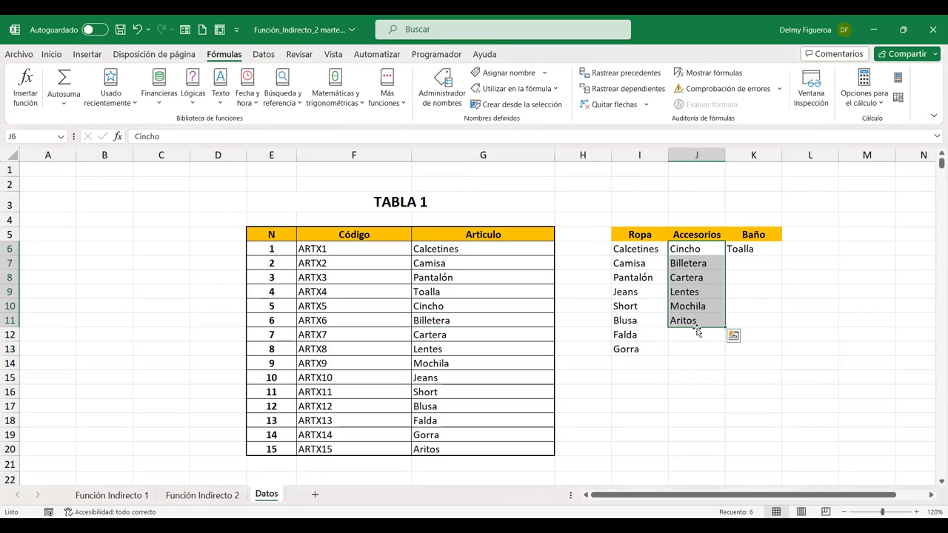
click(25, 136)
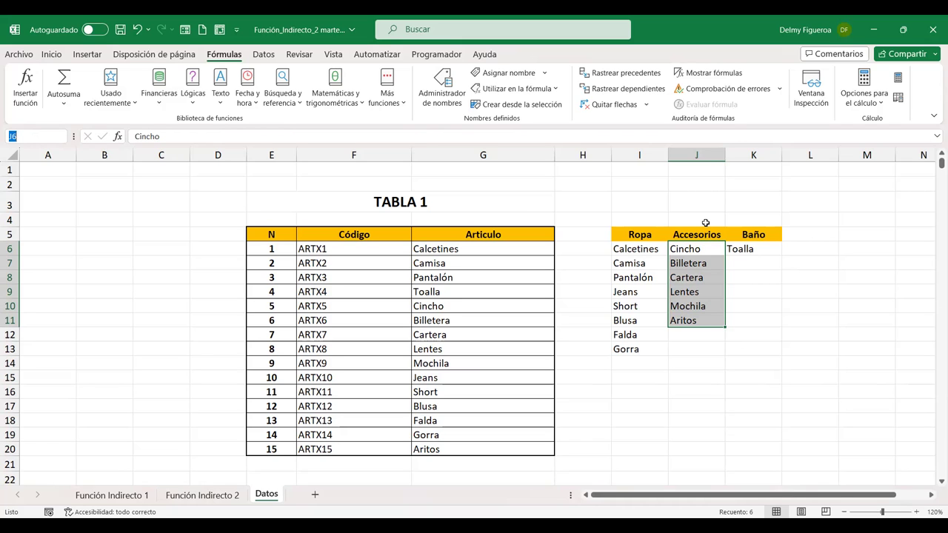
text(Ac)
key(BackSpace)
key(BackSpace)
key(BackSpace)
text(r)
key(ctrl+v)
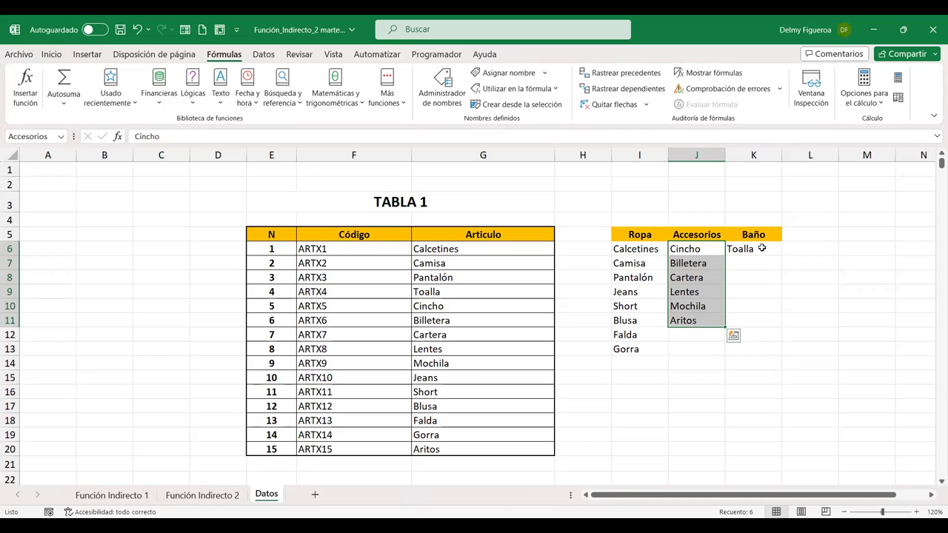
- Select K5:K6 and create the name Baño from its header, covering Toalla
click(761, 248)
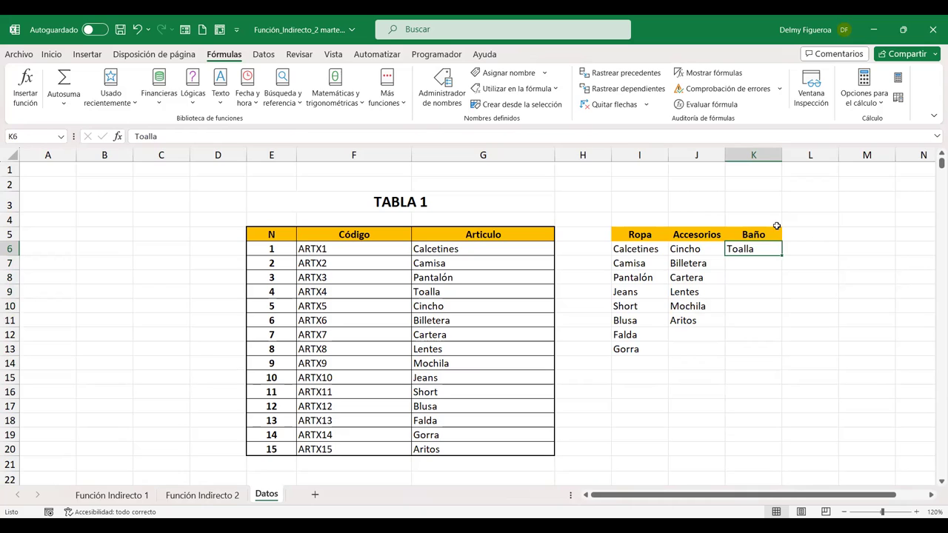
click(758, 240)
drag(758, 241, 743, 249)
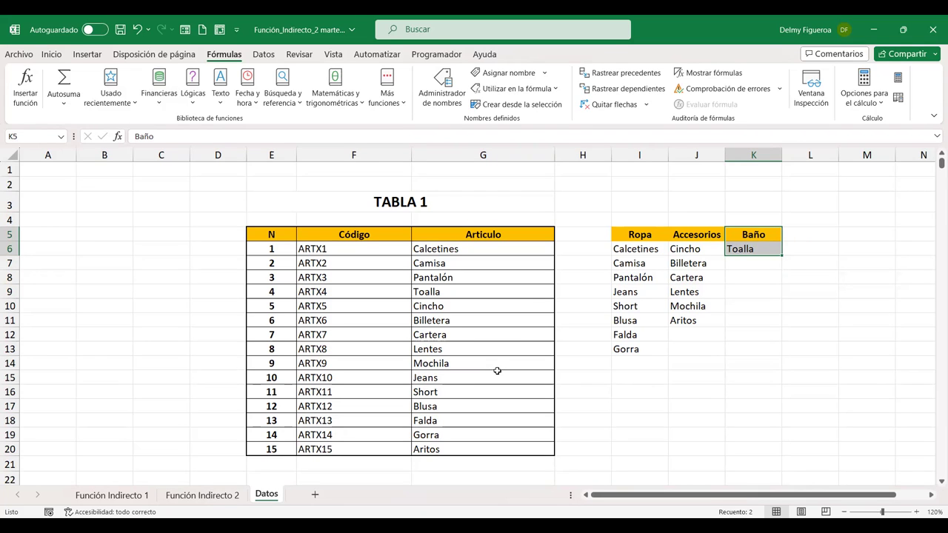
click(533, 104)
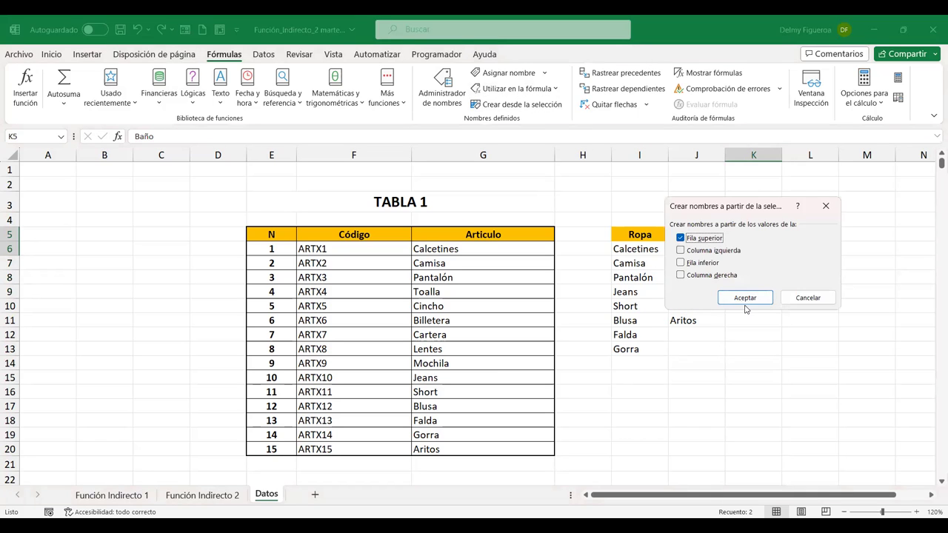
click(745, 299)
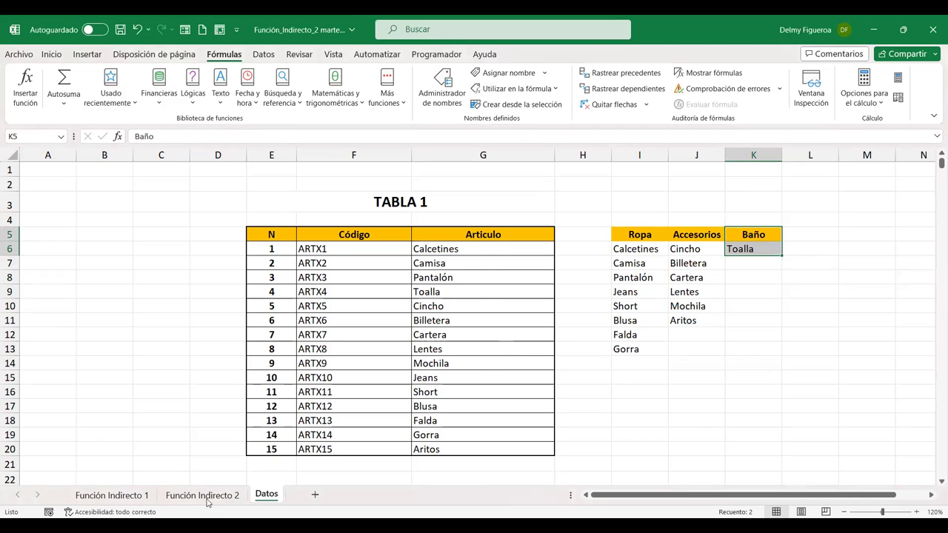
click(210, 495)
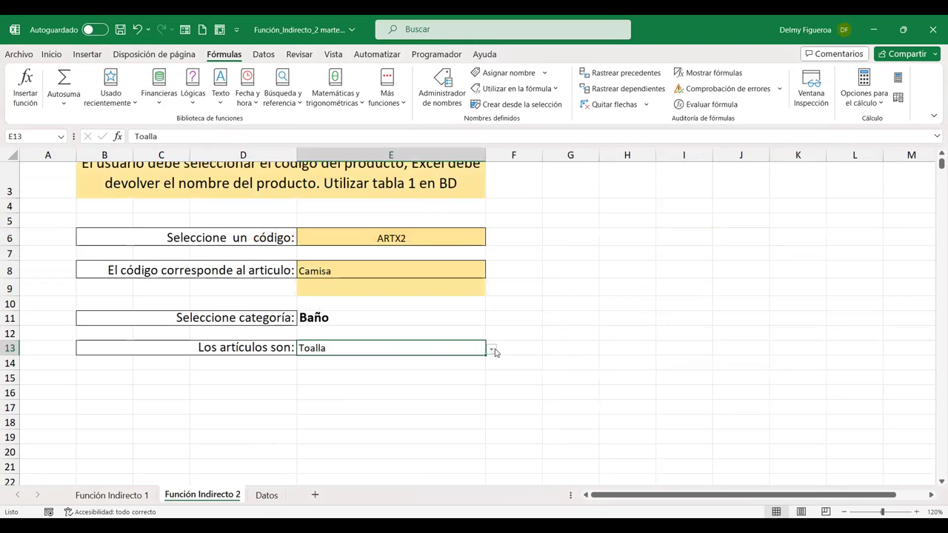
- Check E13's Baño article list, then switch E11 to Accesorios and check its items
click(492, 349)
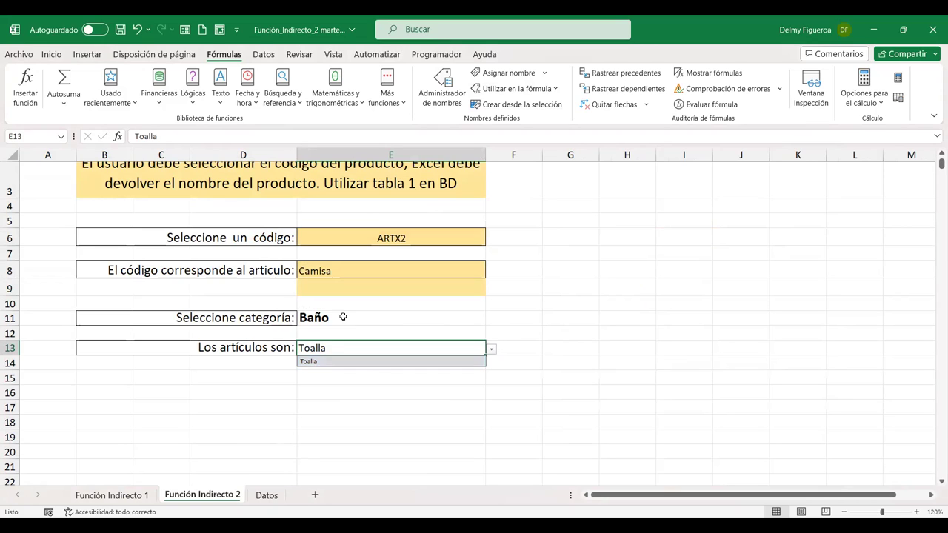
click(481, 318)
click(492, 325)
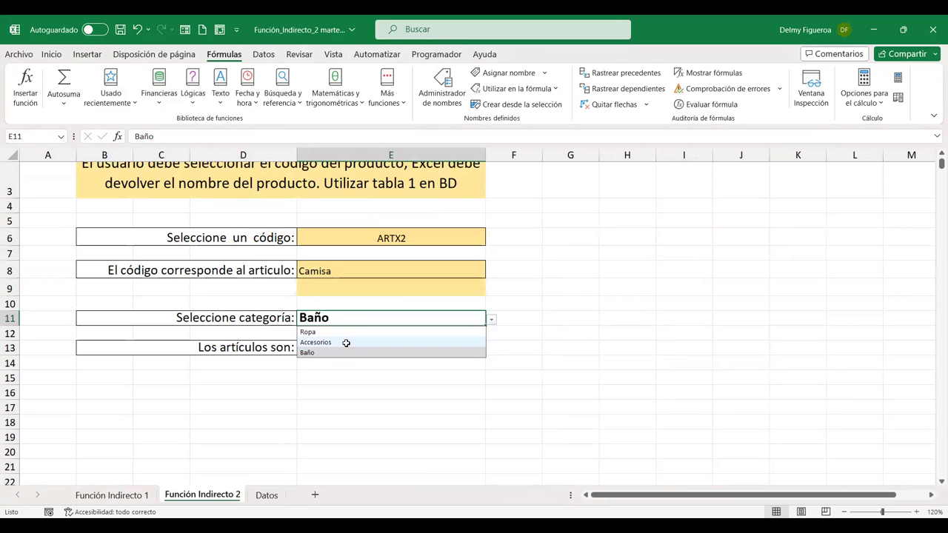
click(345, 341)
click(352, 347)
click(491, 350)
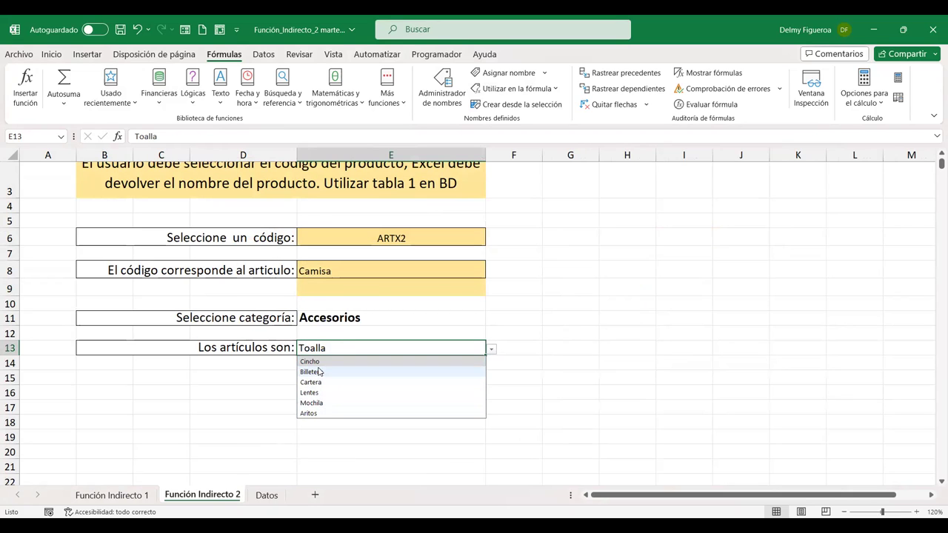
- Switch E11 to Ropa, confirm E13 lists Calcetines through Gorra, then select K7 on Datos
click(351, 319)
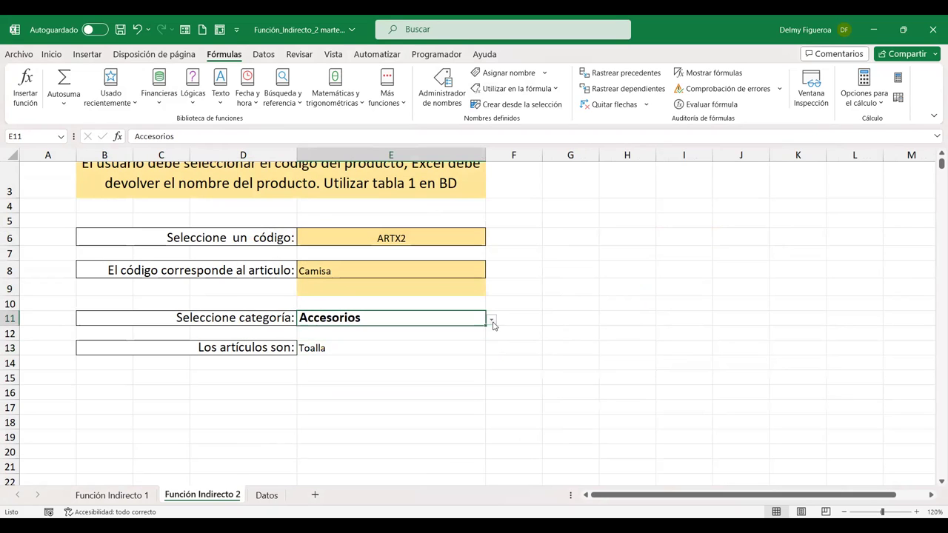
click(490, 319)
click(368, 332)
click(311, 348)
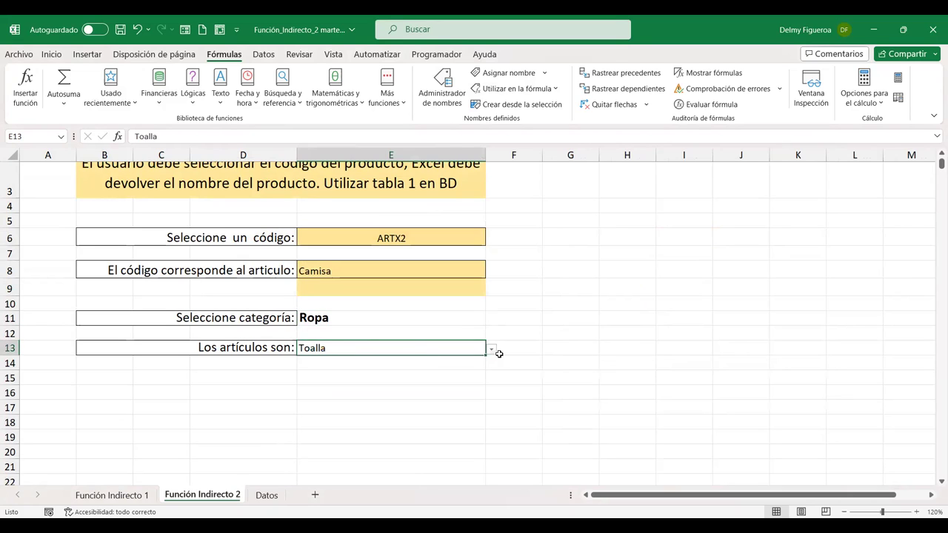
key(alt+Down)
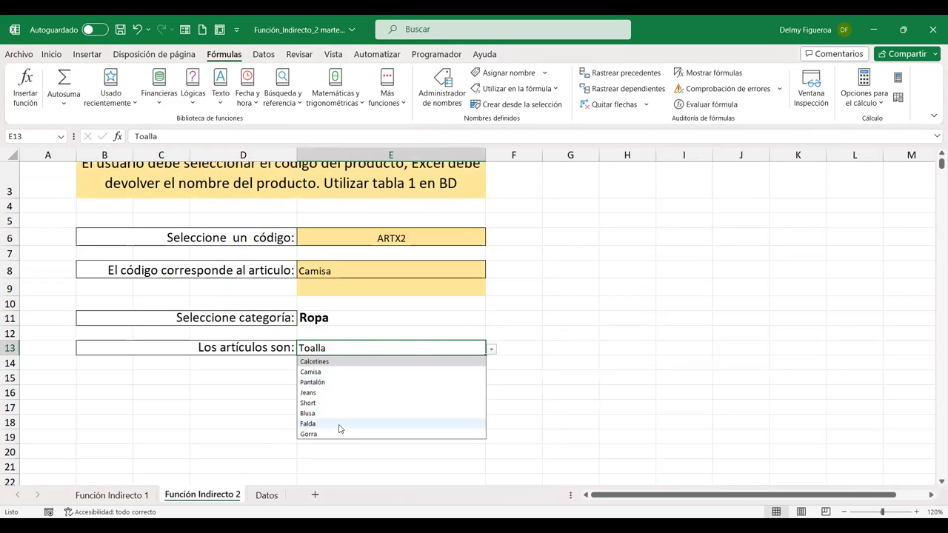
click(397, 317)
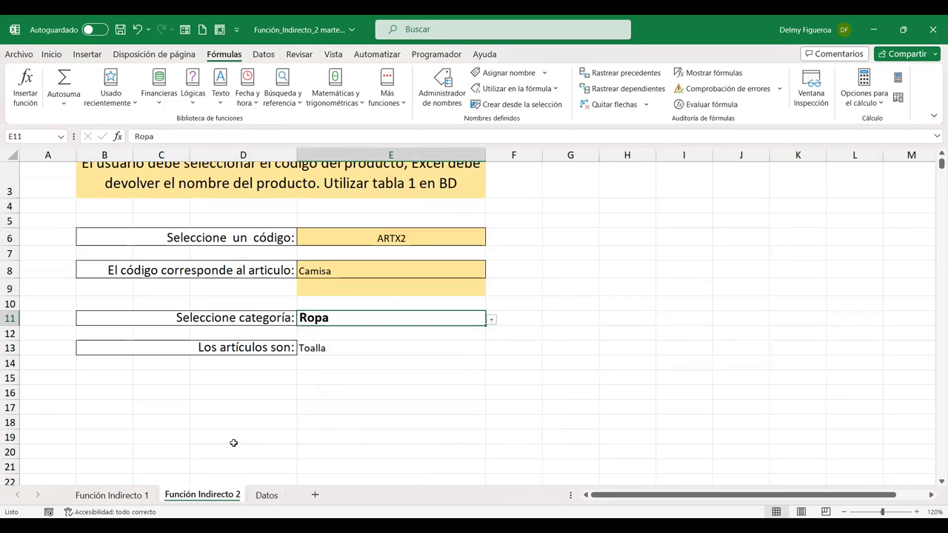
click(273, 496)
click(743, 263)
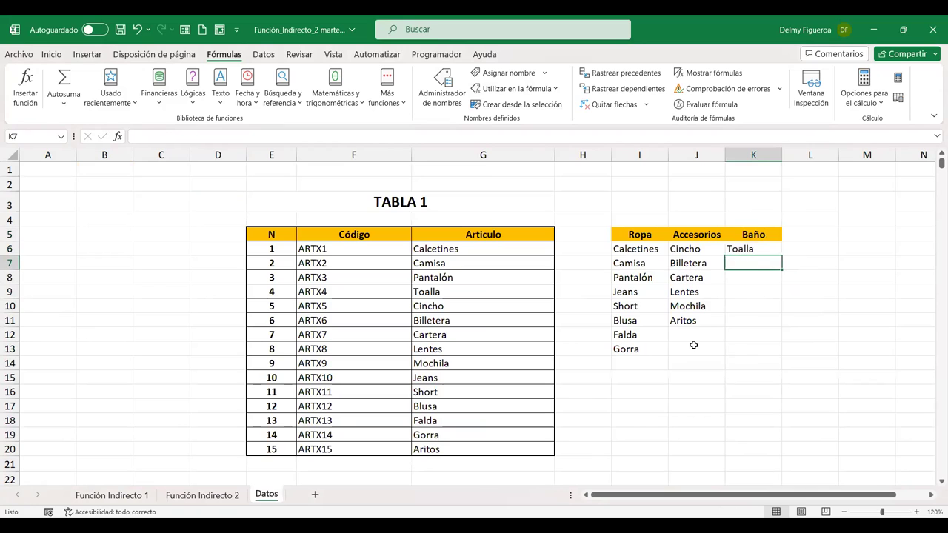
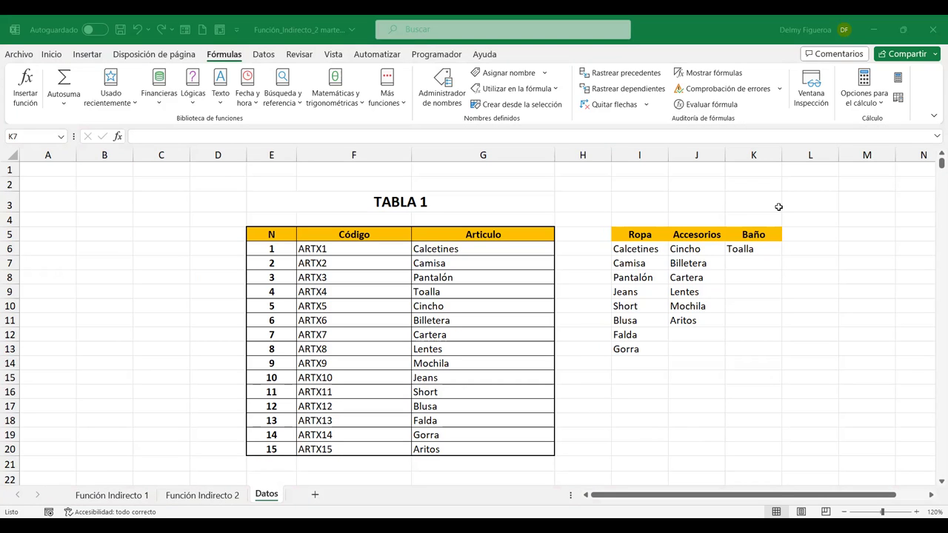
- Add Jabón and Pasta dental below Toalla in K7:K8, widening column K slightly
click(757, 263)
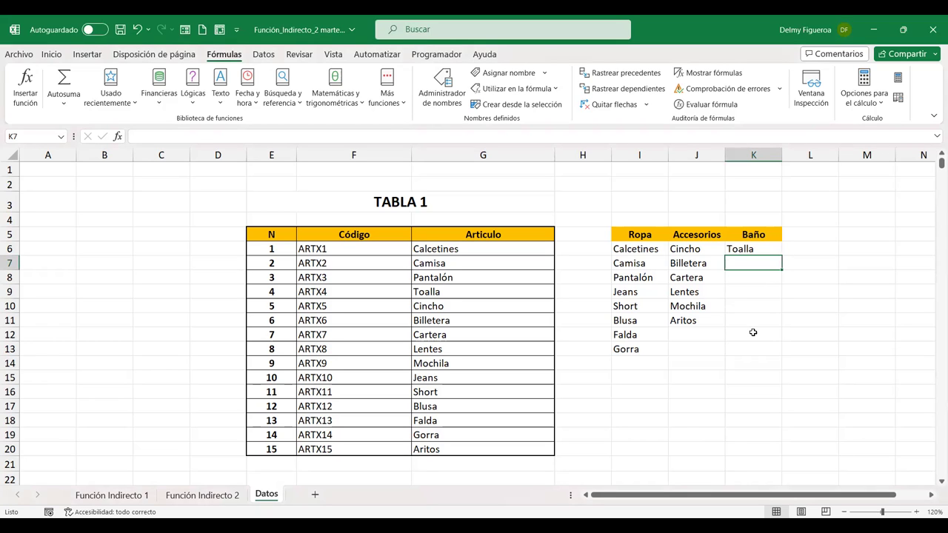
text(J)
text(abón)
key(Return)
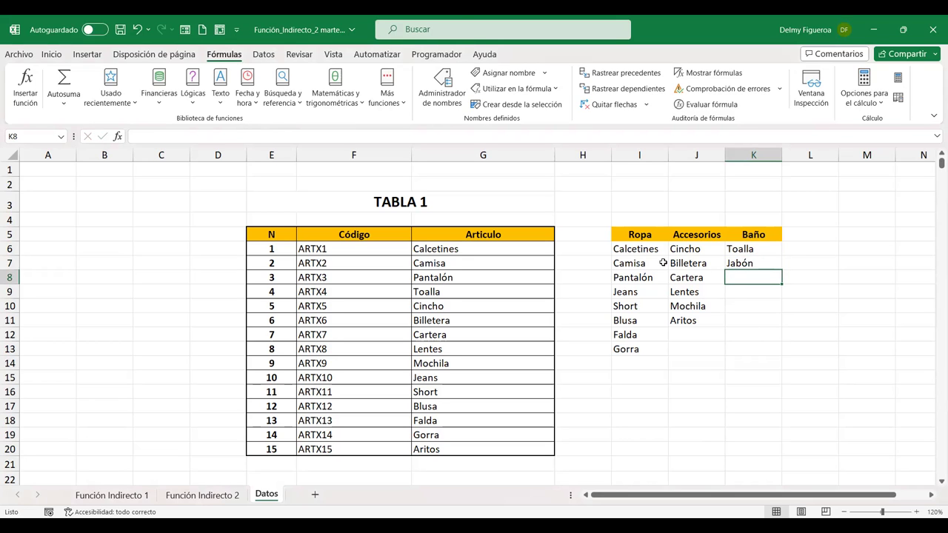
text(Pasta dental)
key(Return)
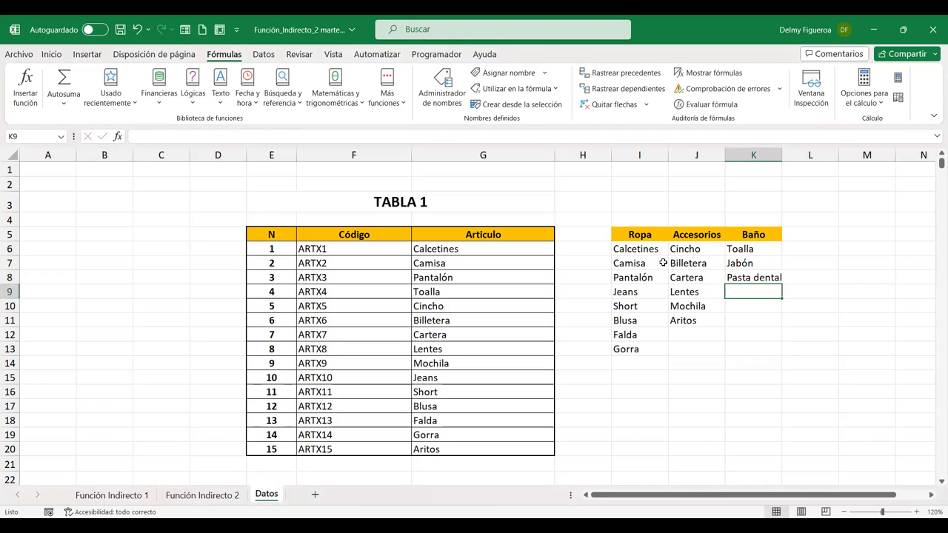
drag(780, 154, 783, 155)
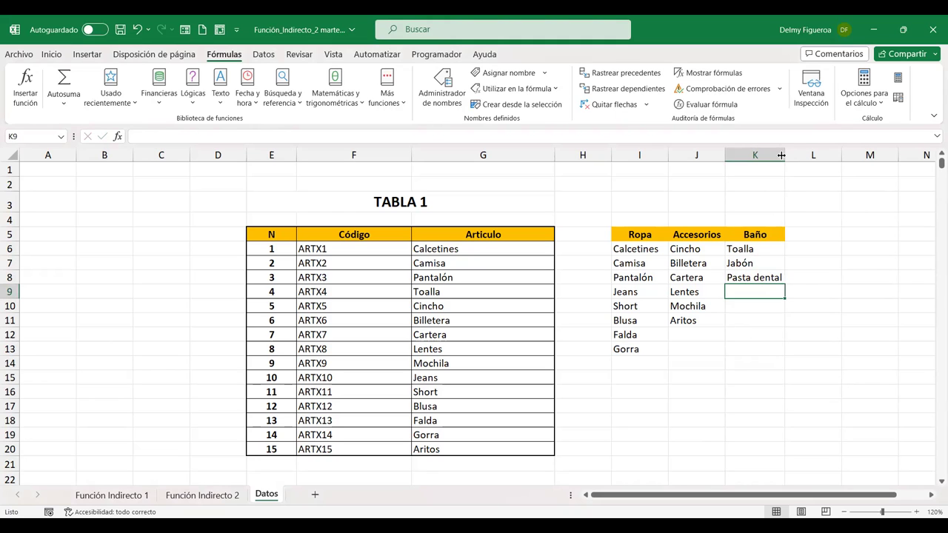
- Add Cepillo, Shampú and Acondicionador in K9:K11, and widen column K to fit
text(Cepillo)
key(Return)
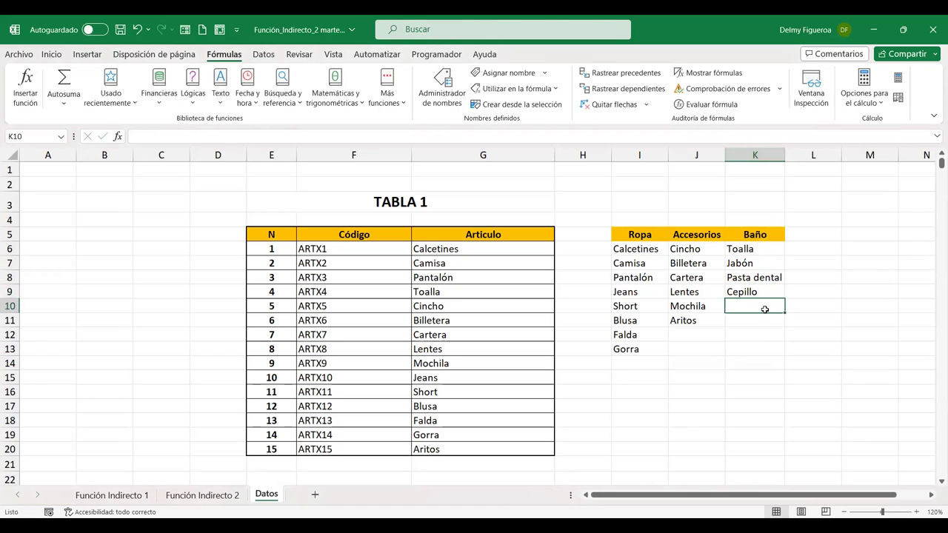
text(Shampu)
key(BackSpace)
text(ú)
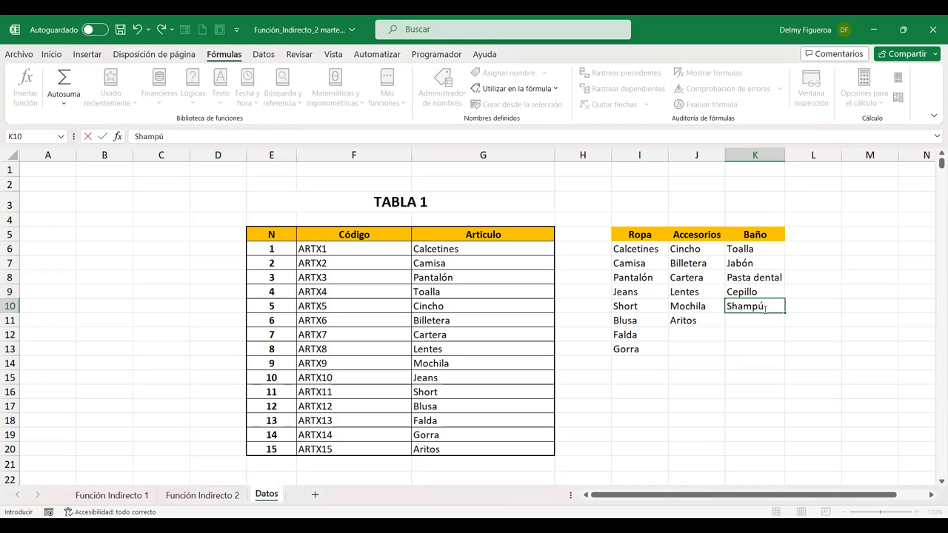
key(Return)
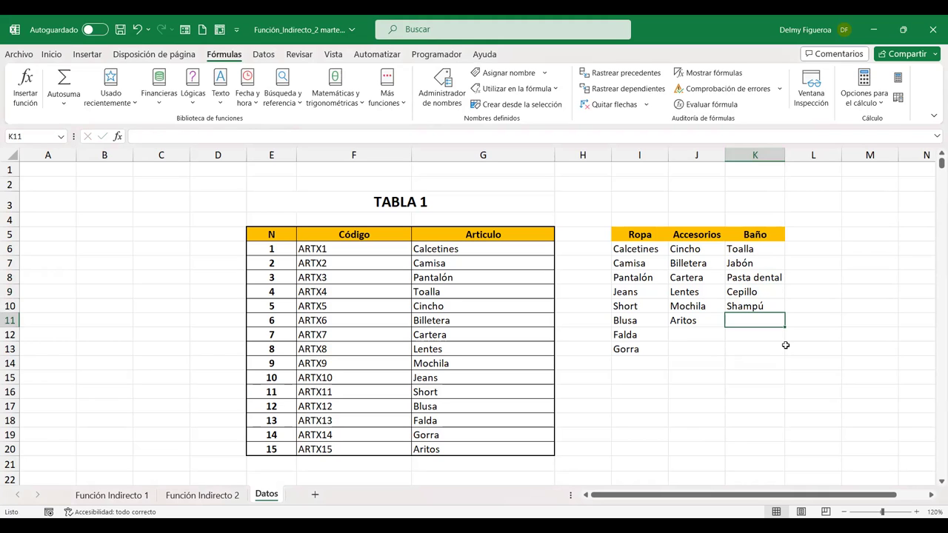
text(A)
text(condicionador)
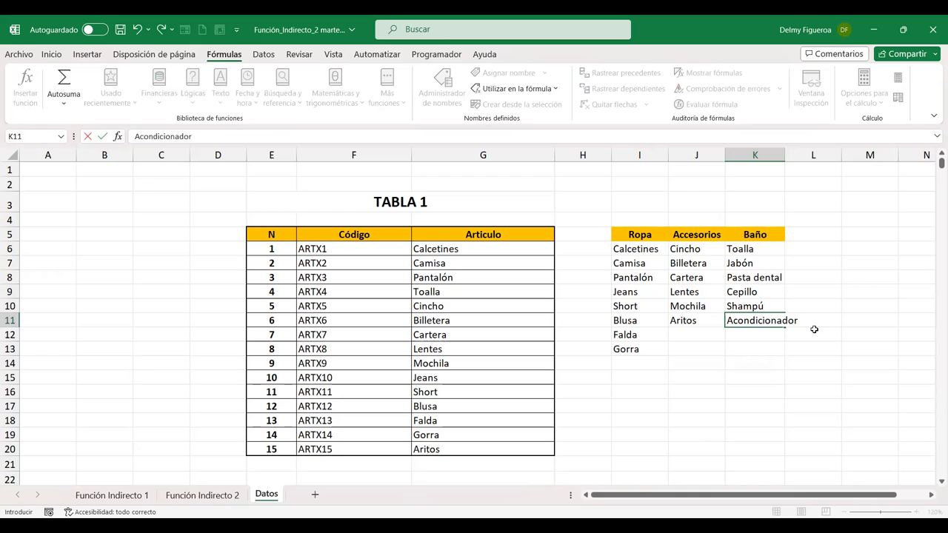
key(Return)
drag(785, 155, 801, 155)
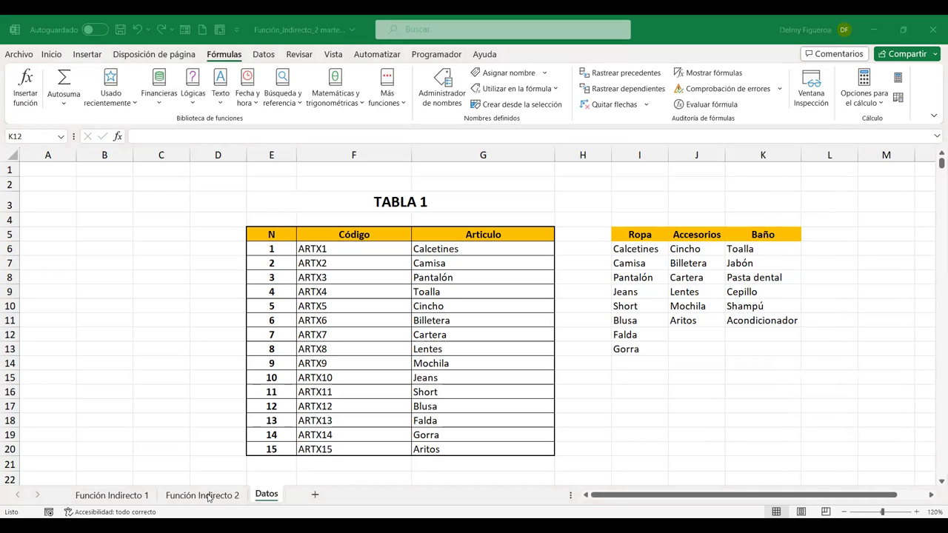
- On Función Indirecto 2, choose Baño in E11, check that E13 offers only Toalla, and return to Datos
click(234, 497)
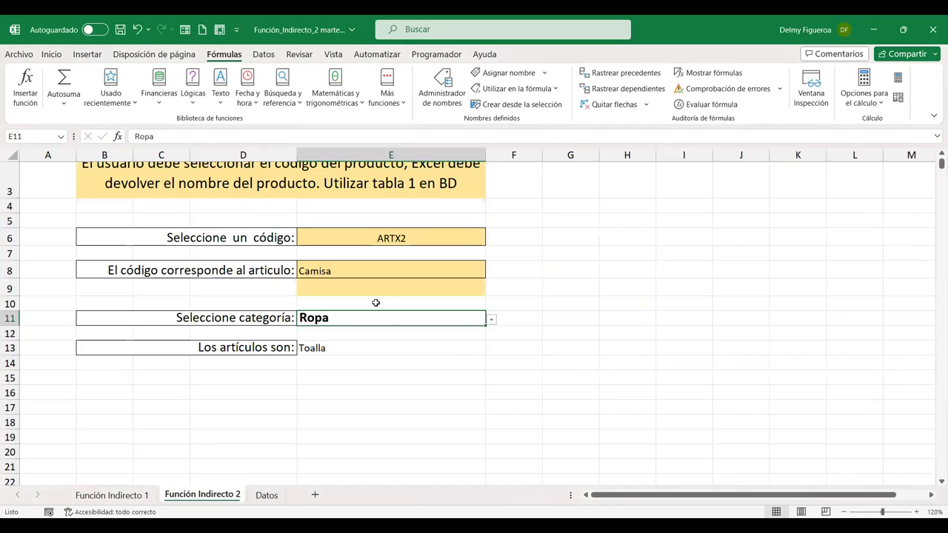
click(492, 321)
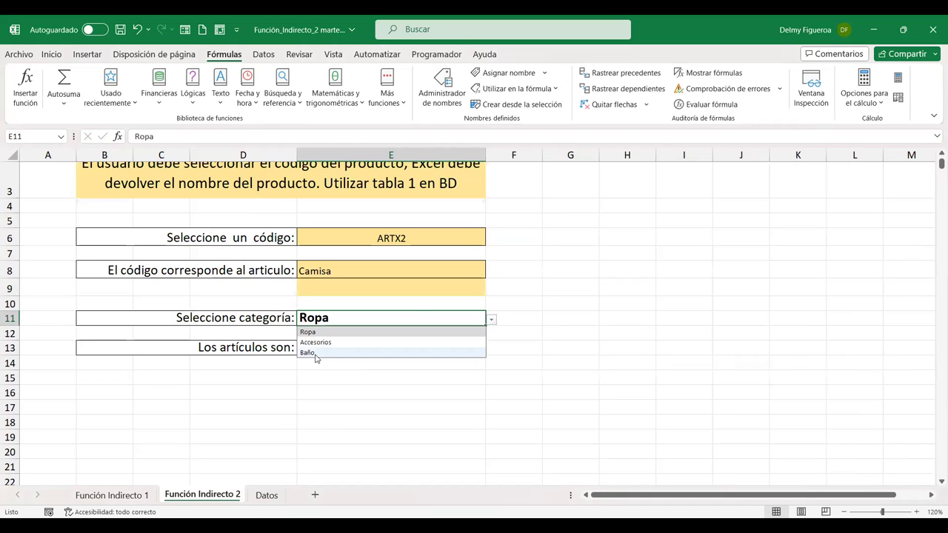
click(315, 353)
click(470, 351)
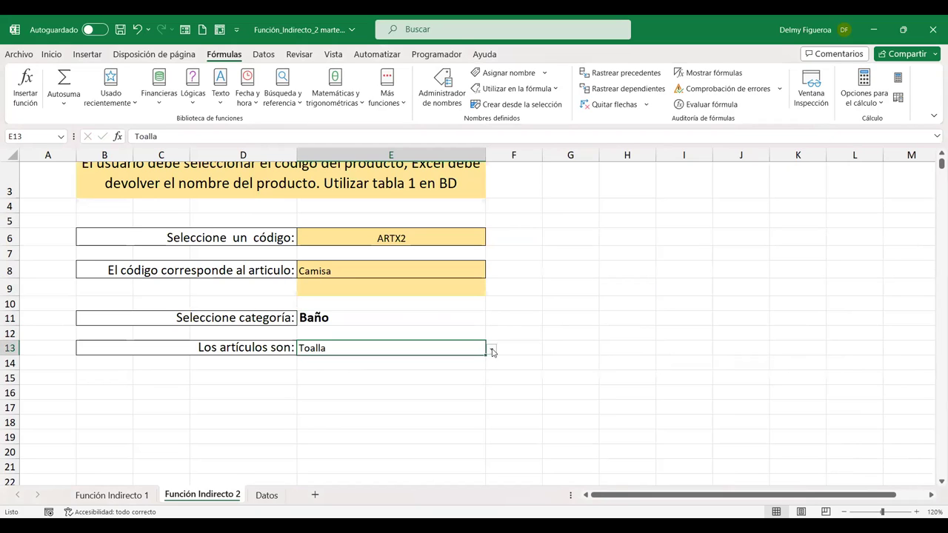
click(491, 349)
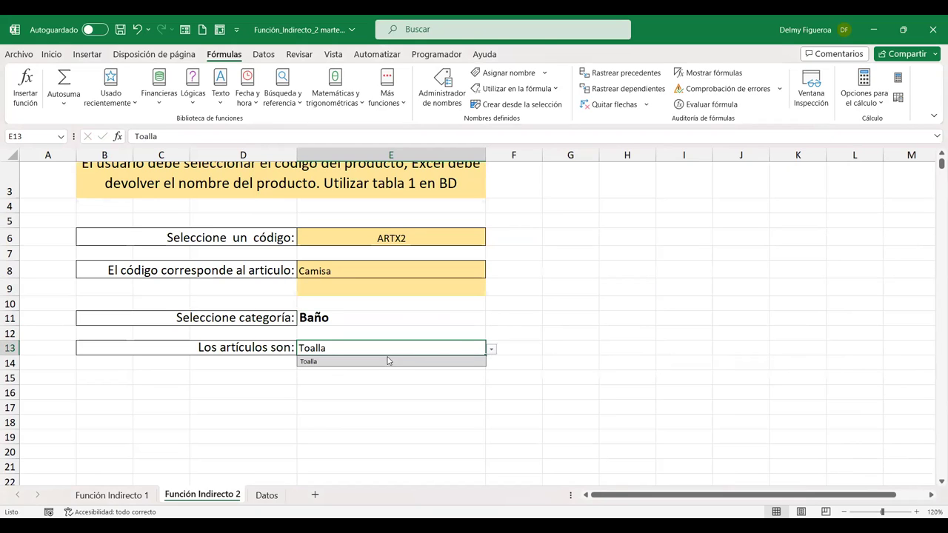
click(346, 390)
click(267, 494)
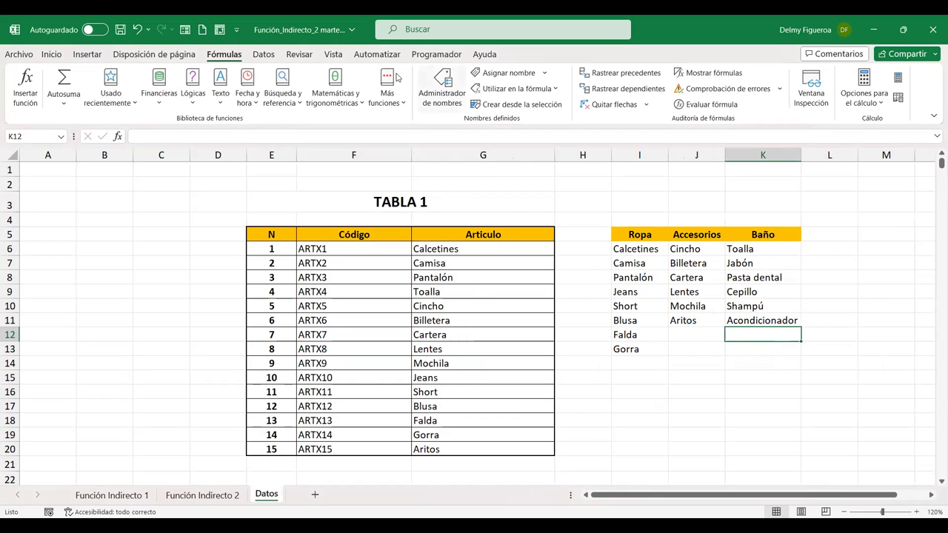
- In Name Manager, redefine Baño to refer to =Datos!$K$6:$K$11
click(442, 89)
scroll(658, 244, down, 3)
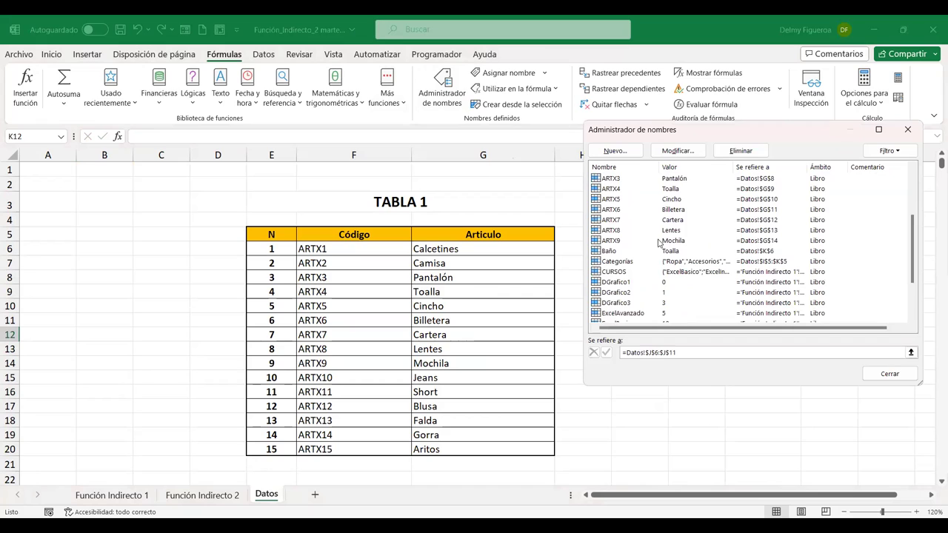
click(608, 252)
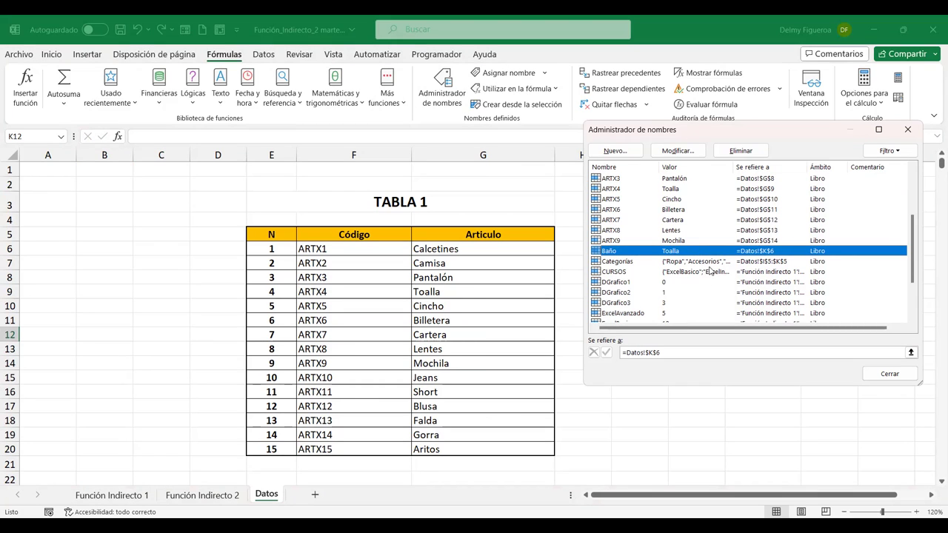
click(693, 152)
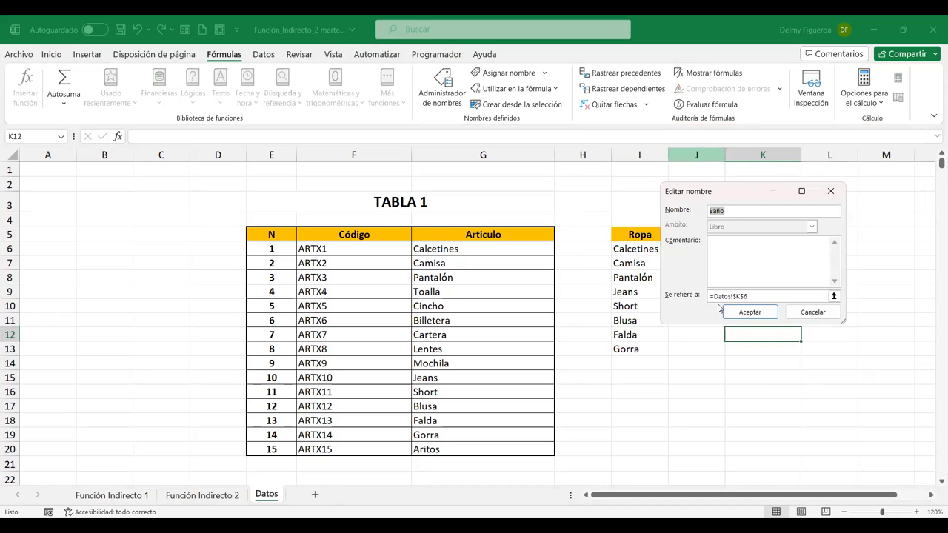
drag(711, 296, 771, 295)
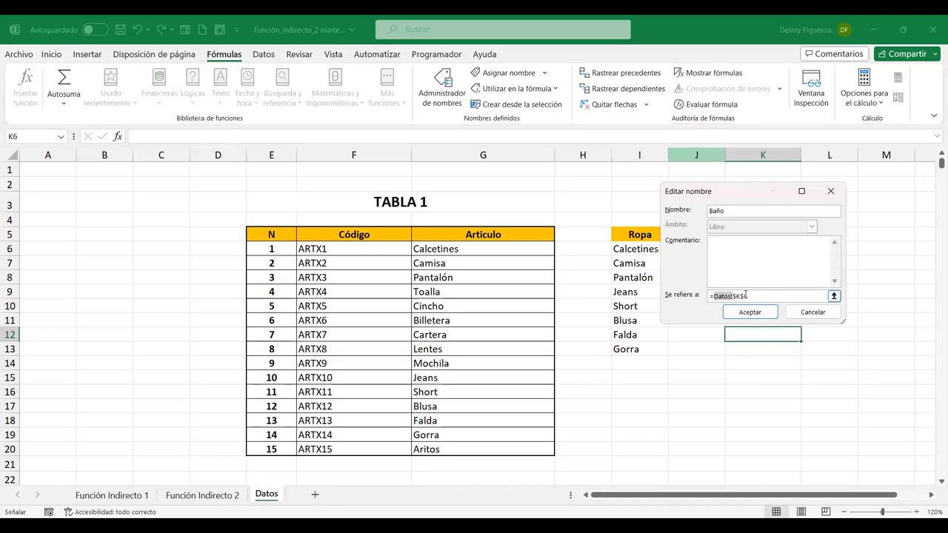
key(BackSpace)
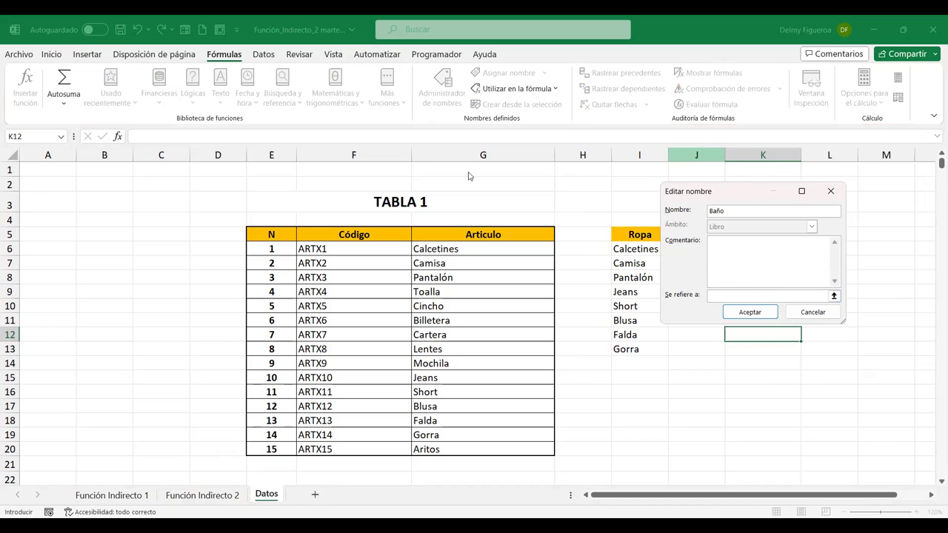
click(762, 247)
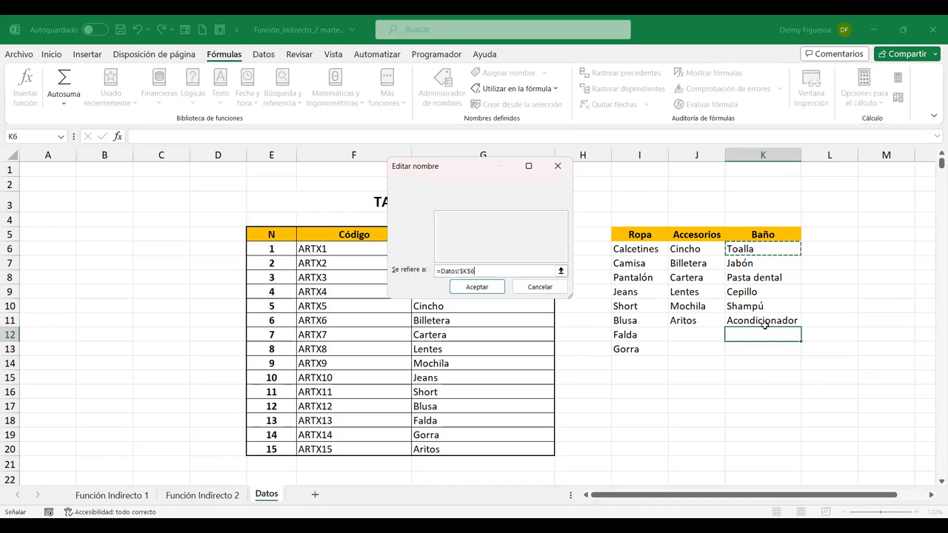
drag(765, 313, 762, 320)
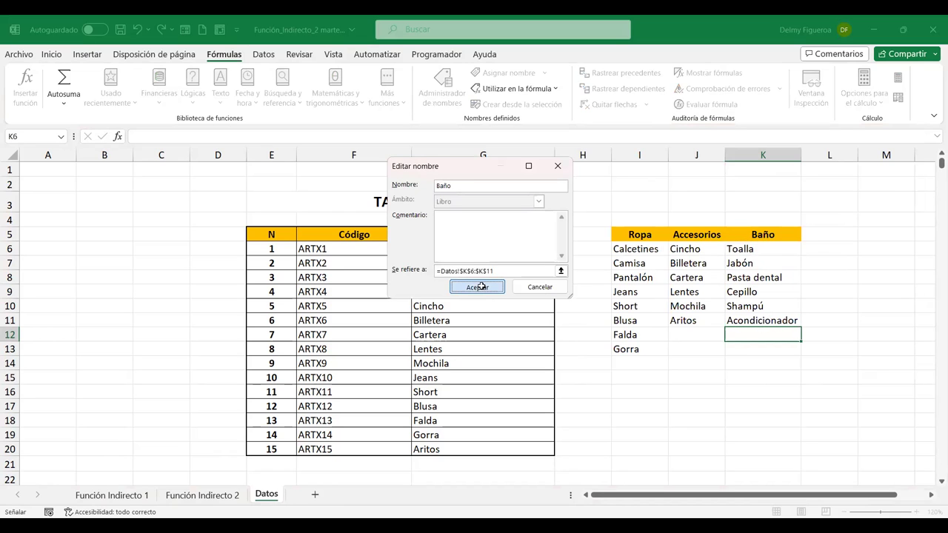
click(480, 286)
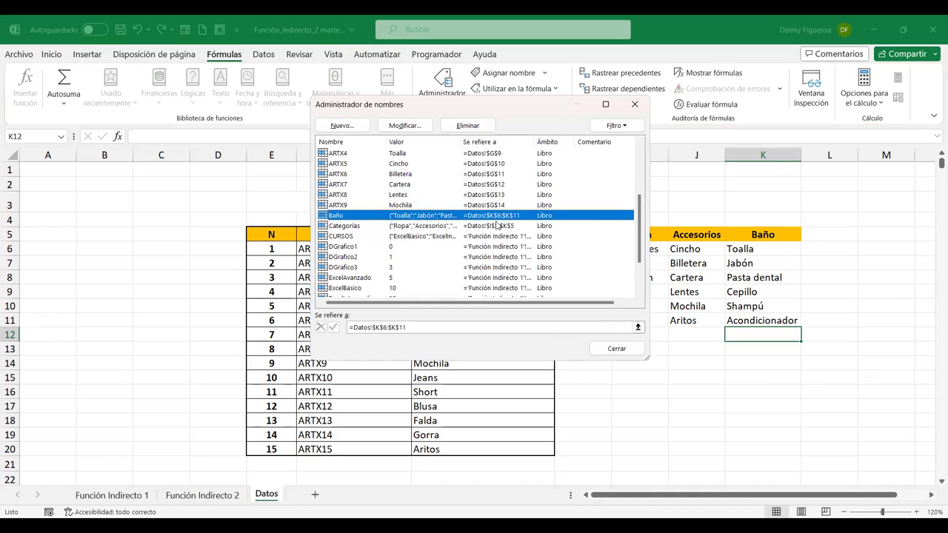
click(599, 349)
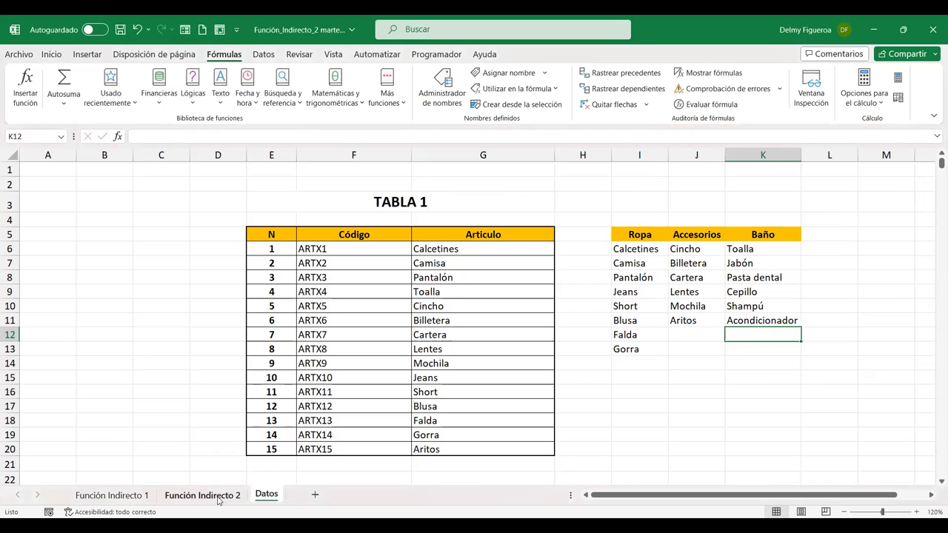
- On Función Indirecto 2, pick article Shampú, then switch to category Accesorios with article Cartera
click(219, 496)
click(336, 348)
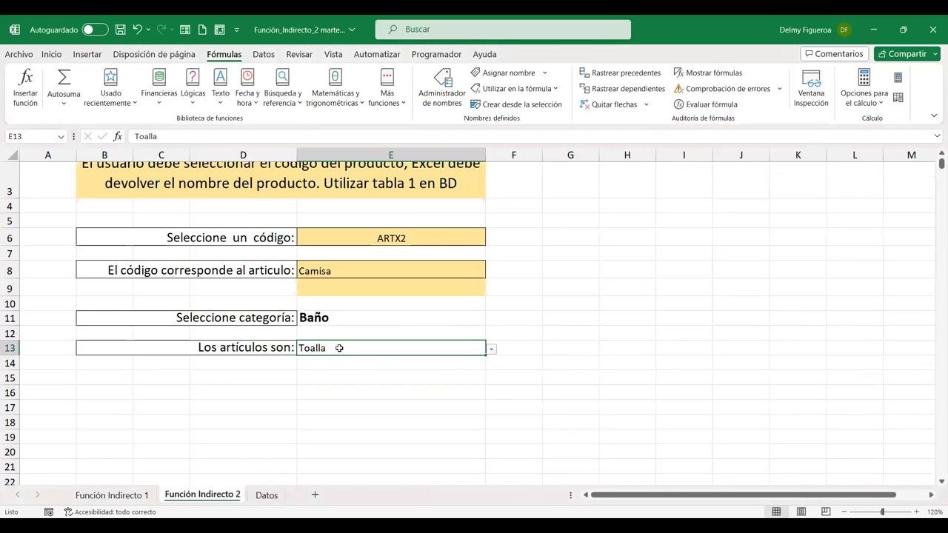
click(491, 349)
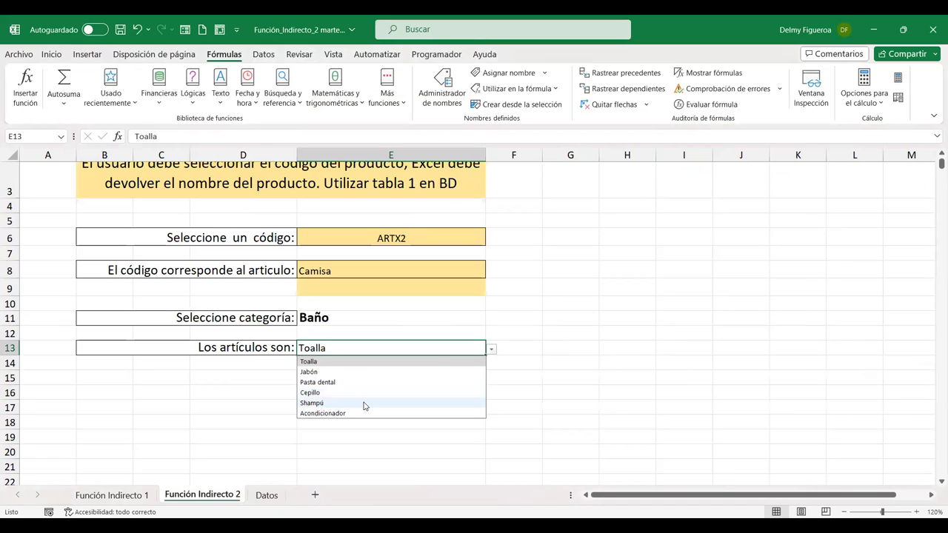
click(365, 404)
click(351, 316)
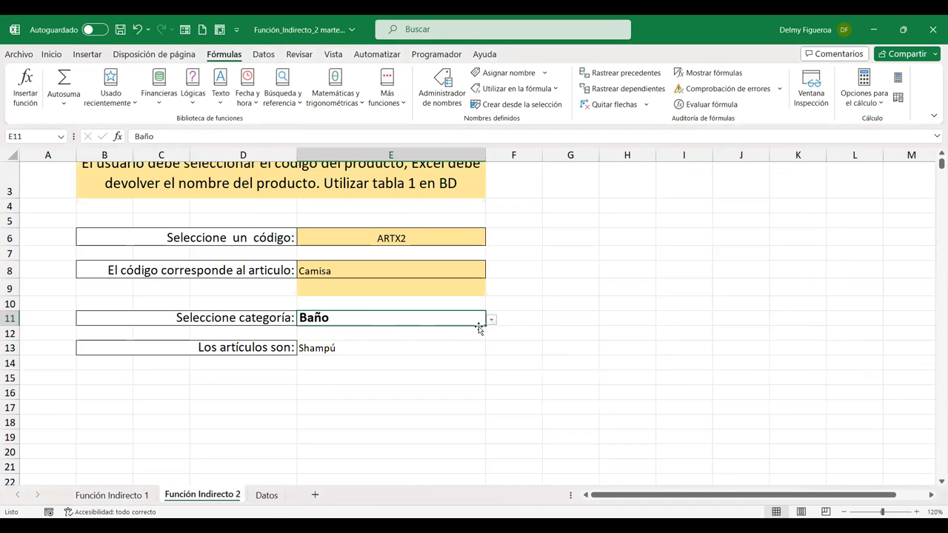
click(491, 320)
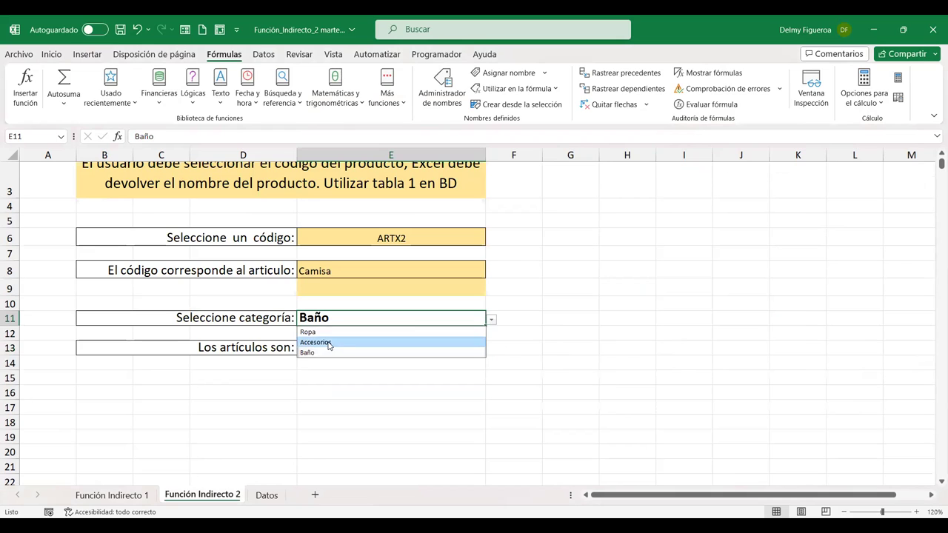
click(330, 345)
click(370, 348)
click(491, 348)
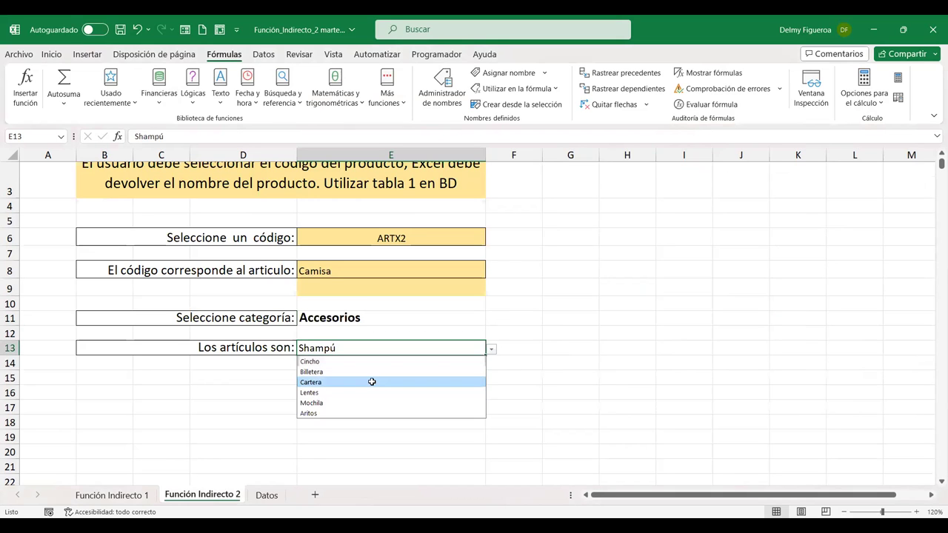
click(372, 382)
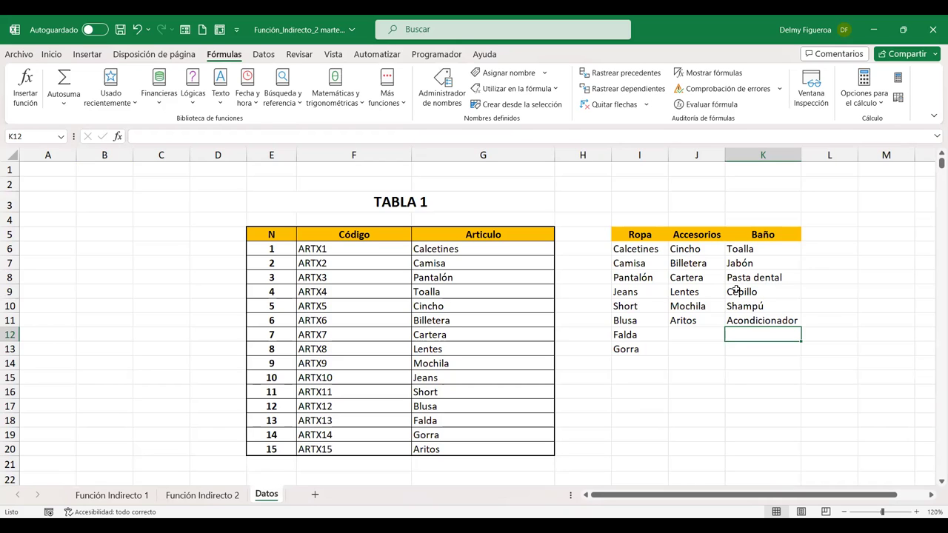
- Insert blank columns before the Accesorios and Baño lists on the Datos sheet
click(736, 289)
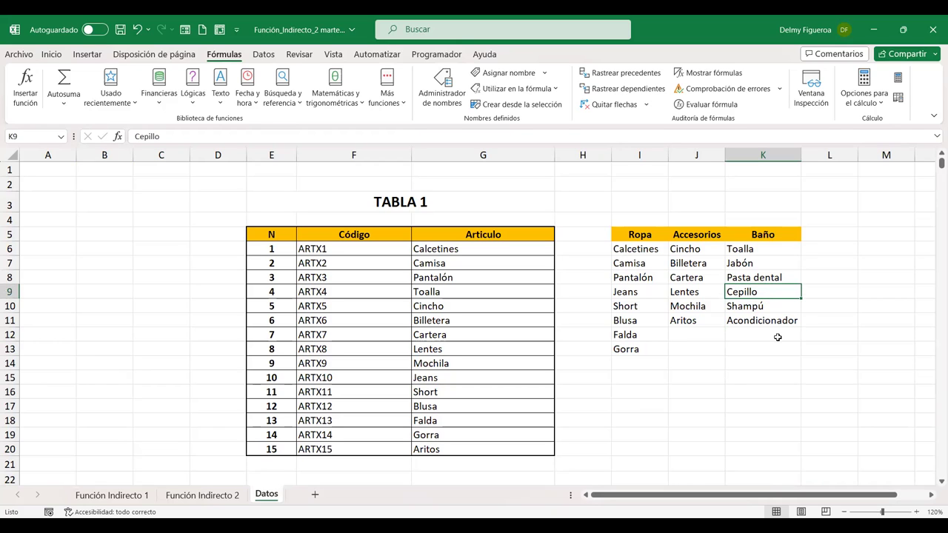
click(777, 336)
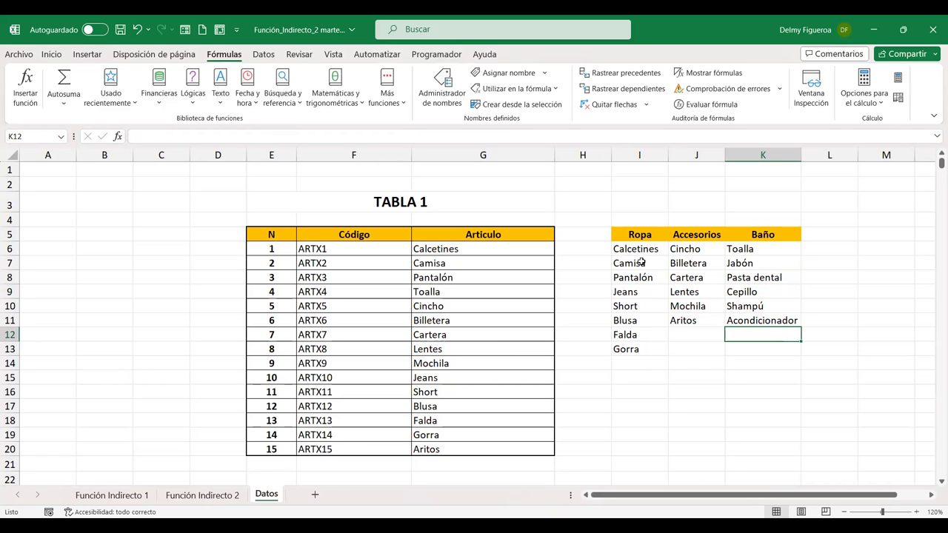
mouse_move(640, 235)
mouse_down()
mouse_move(769, 289)
mouse_move(761, 351)
mouse_up()
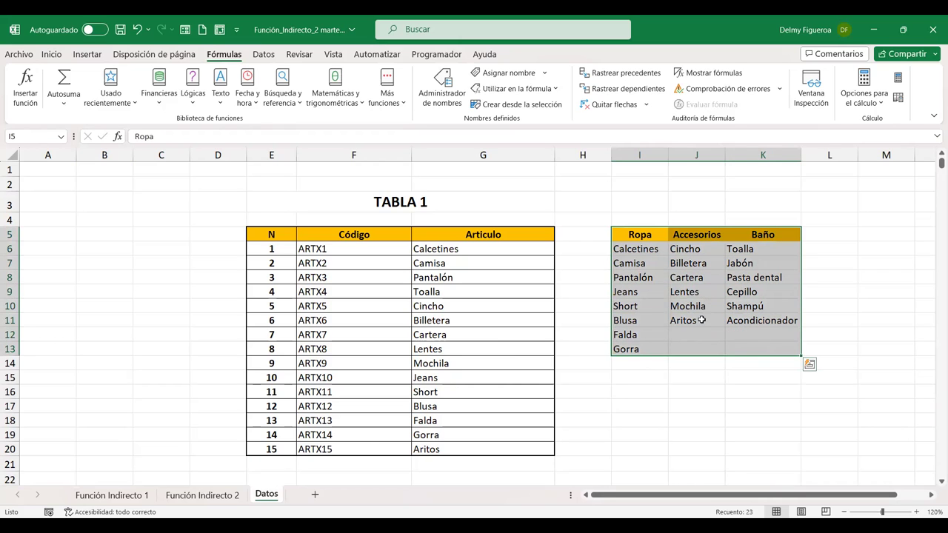
click(708, 275)
click(699, 154)
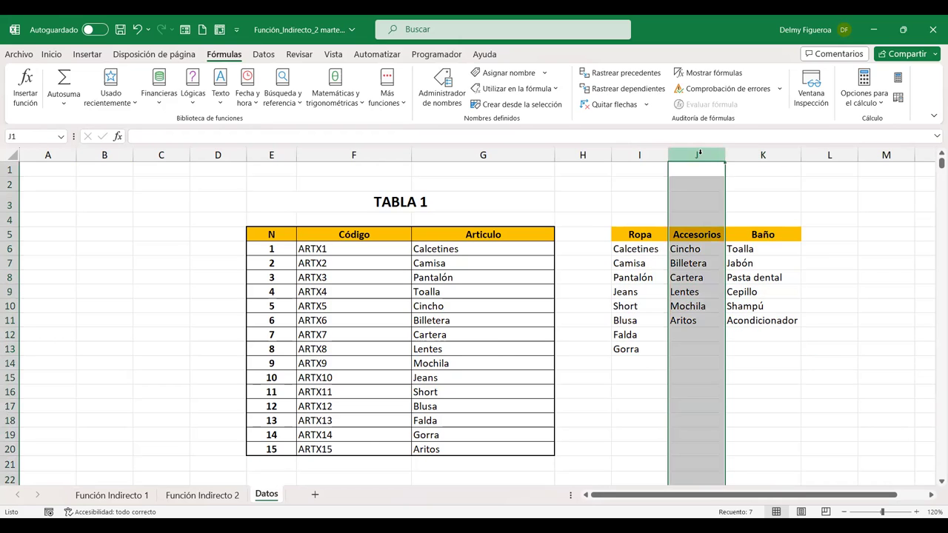
right_click(712, 186)
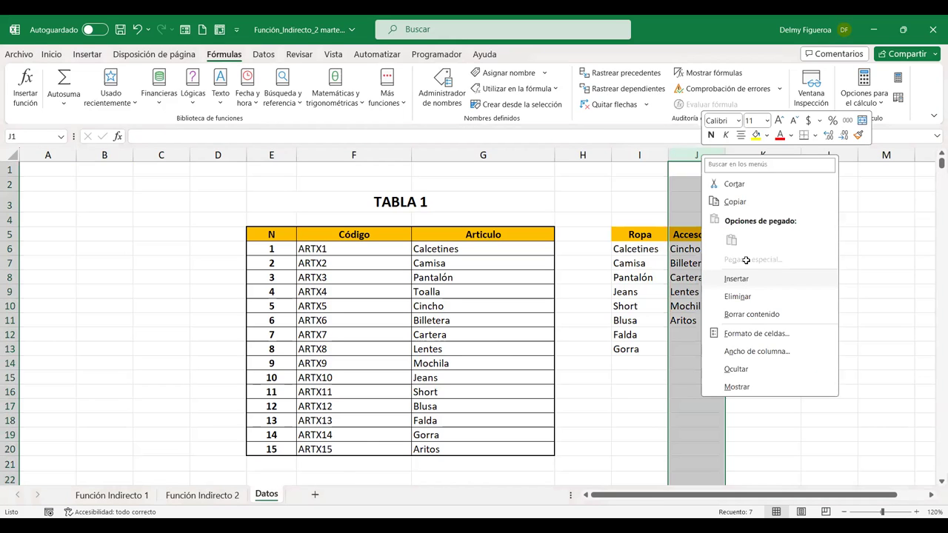
click(813, 149)
right_click(812, 156)
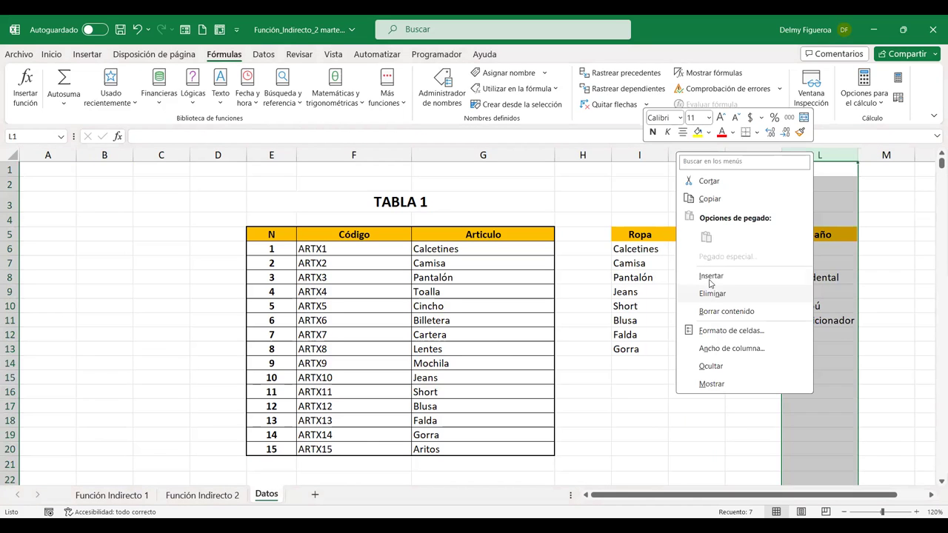
click(712, 276)
click(748, 262)
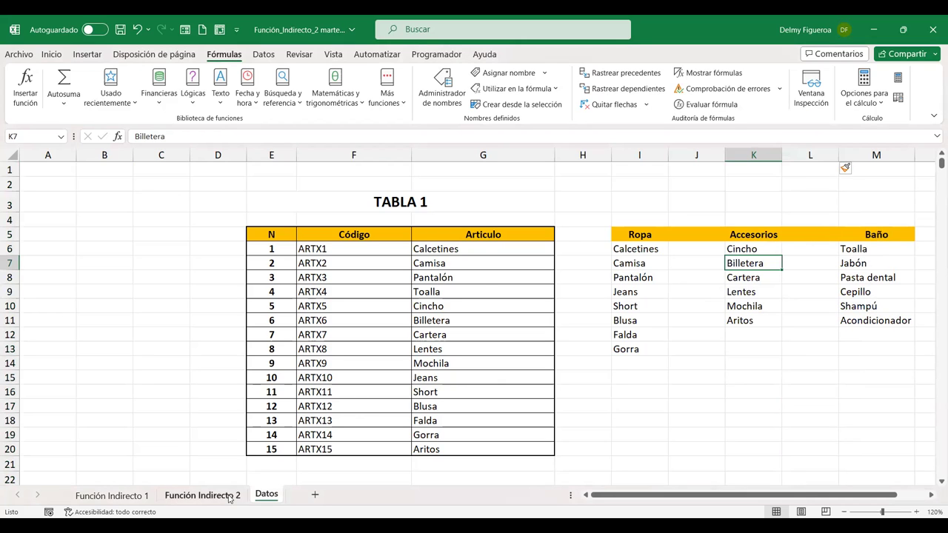
- On Función Indirecto 2, pick the blank entry from E11's category list
click(202, 494)
click(450, 318)
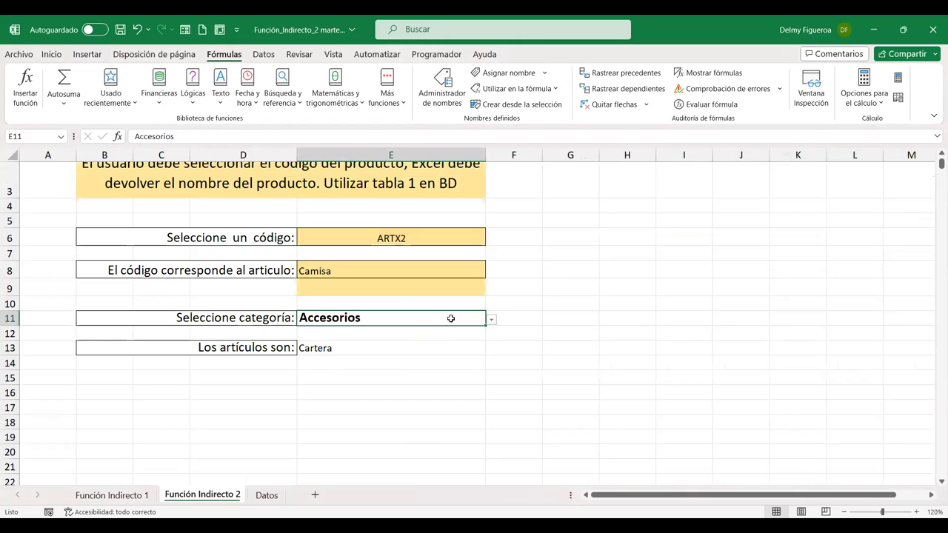
click(491, 320)
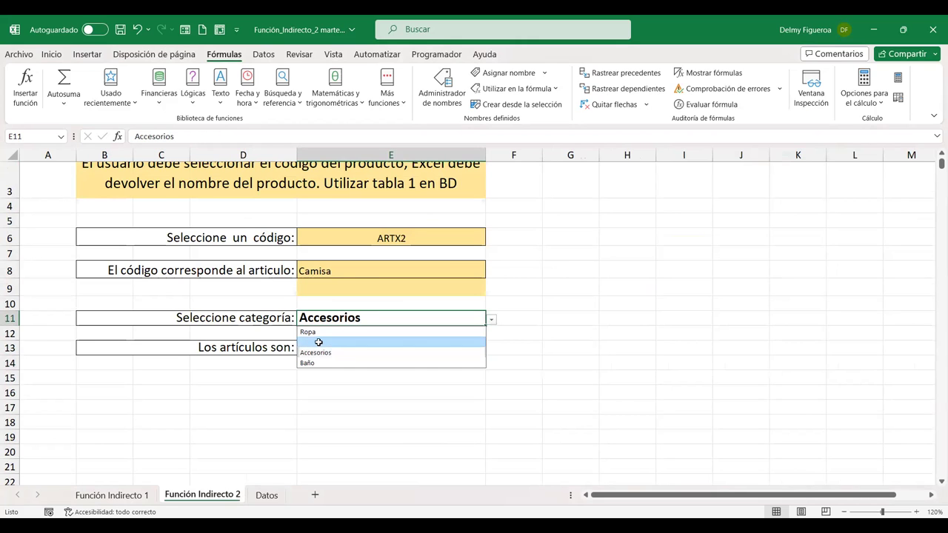
click(317, 342)
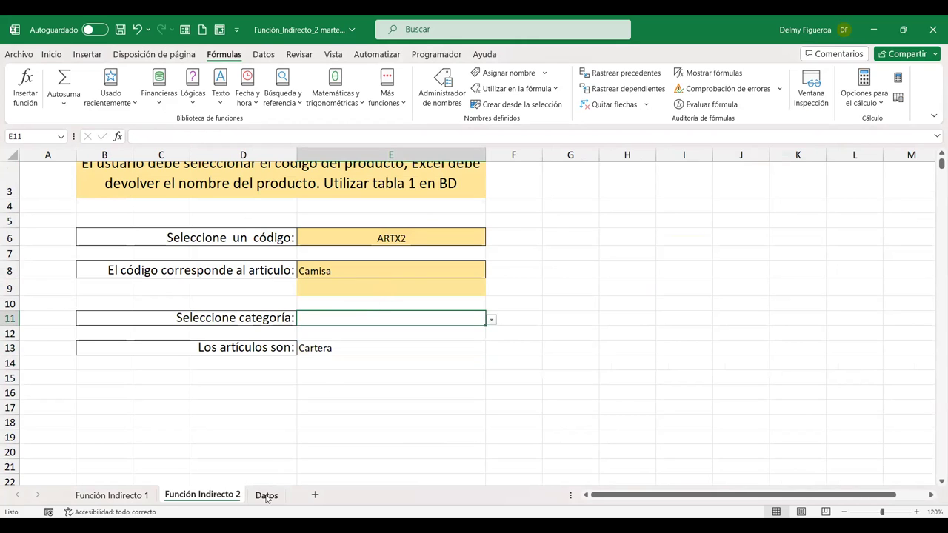
- Back on Datos, select the empty columns J and L
click(268, 495)
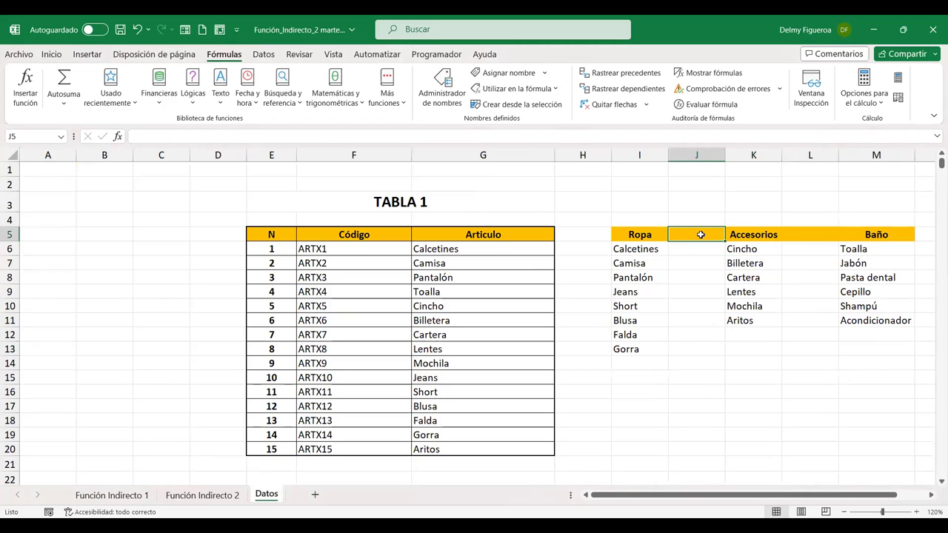
click(708, 151)
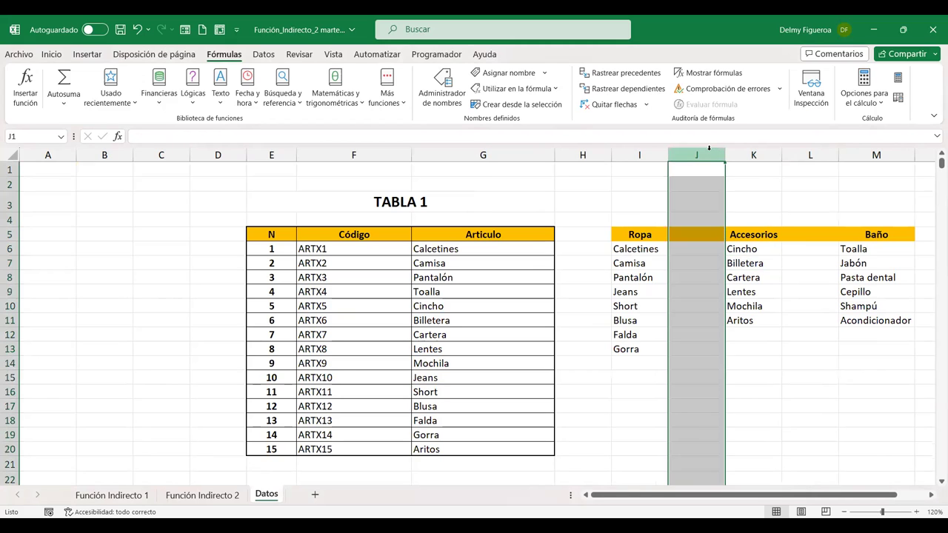
ctrl+click(809, 154)
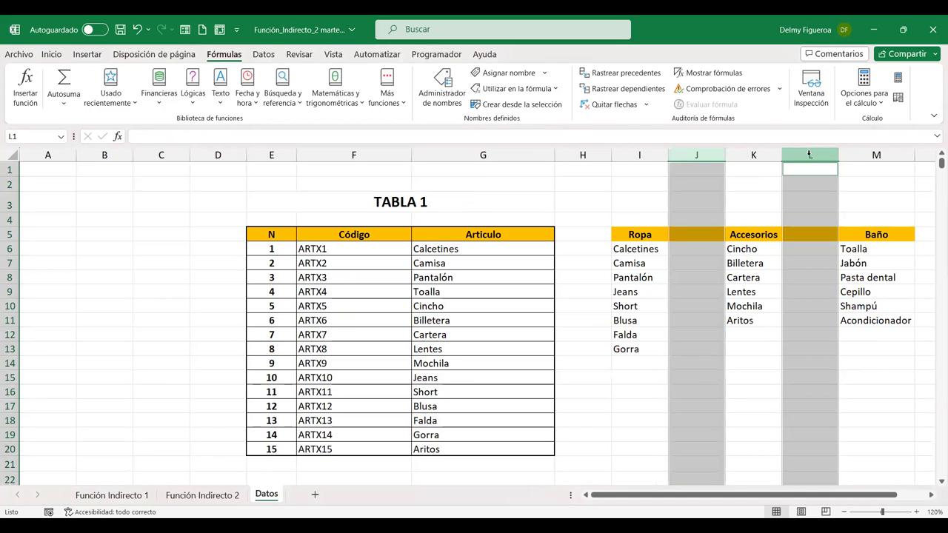
click(448, 101)
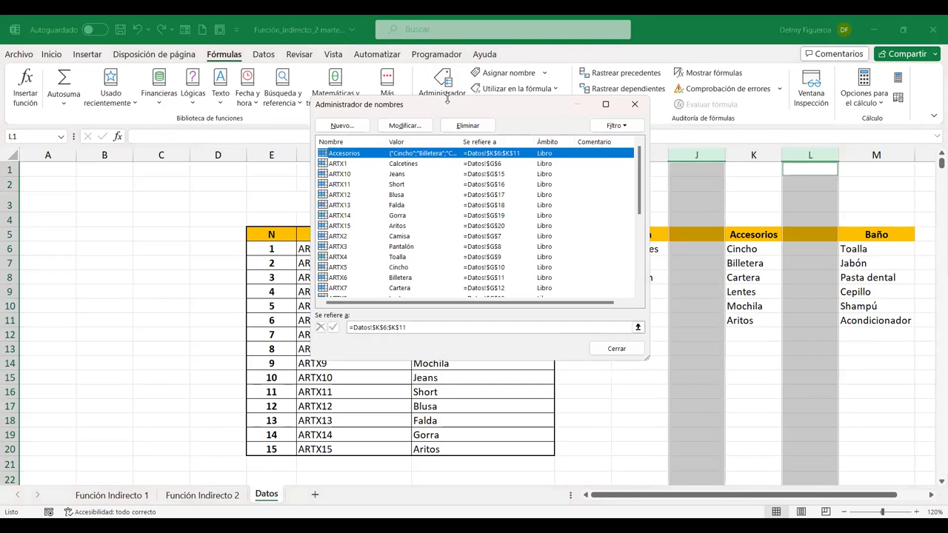
scroll(448, 245, down, 5)
scroll(448, 245, up, 2)
scroll(448, 246, up, 2)
scroll(448, 245, up, 1)
scroll(485, 268, down, 5)
scroll(468, 263, up, 1)
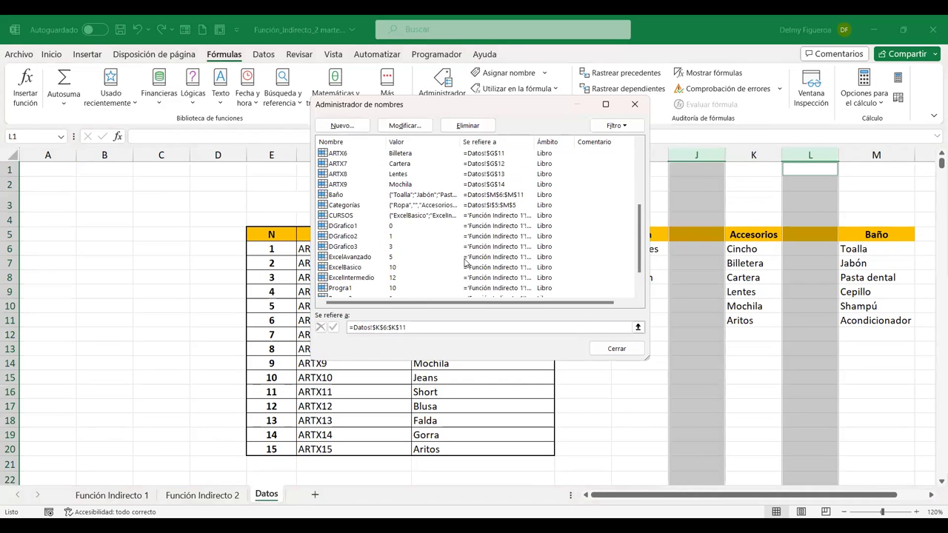
click(429, 206)
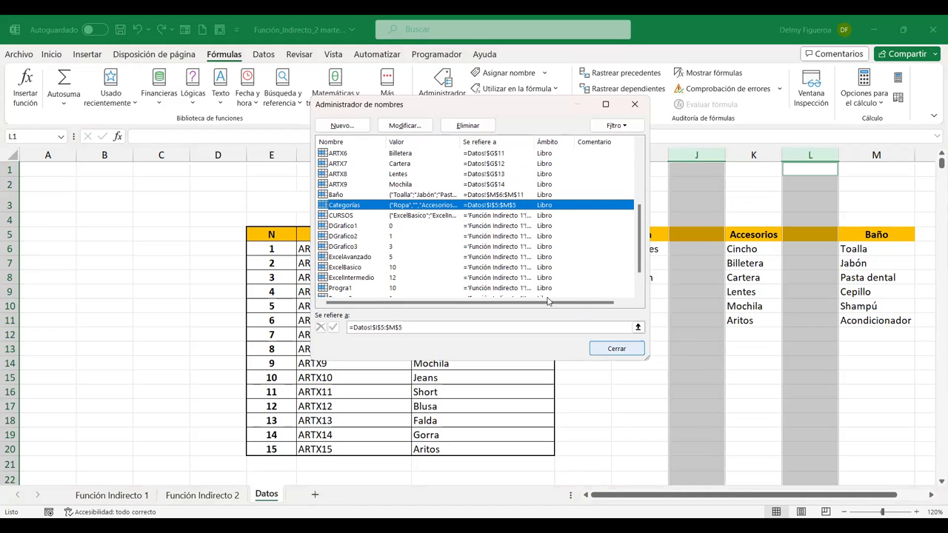
click(419, 127)
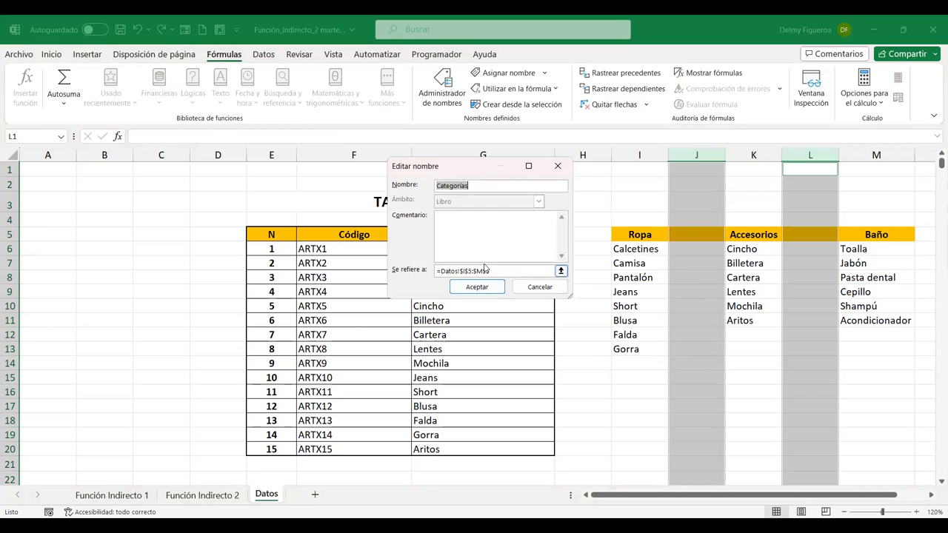
click(540, 287)
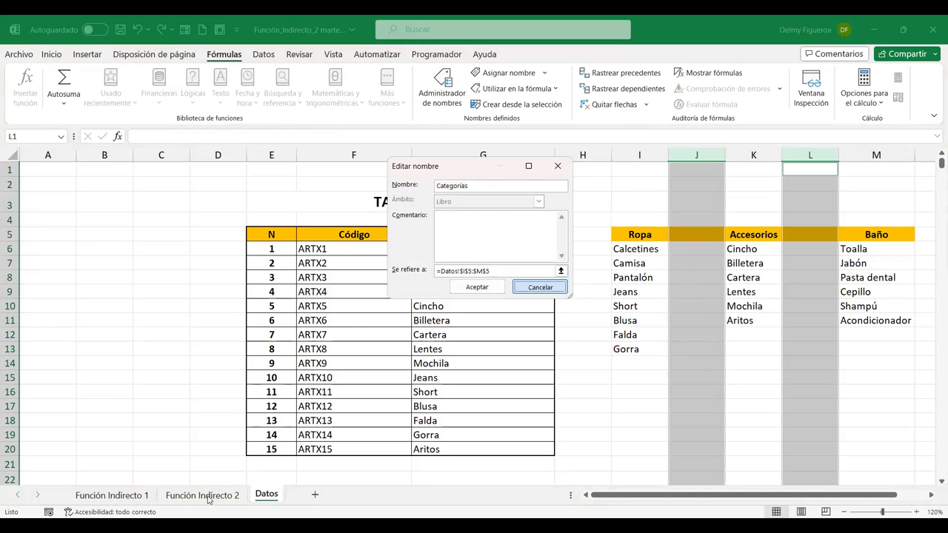
- Review E11's data validation on Función Indirecto 2, confirm its source =Categorías, and cancel
click(628, 350)
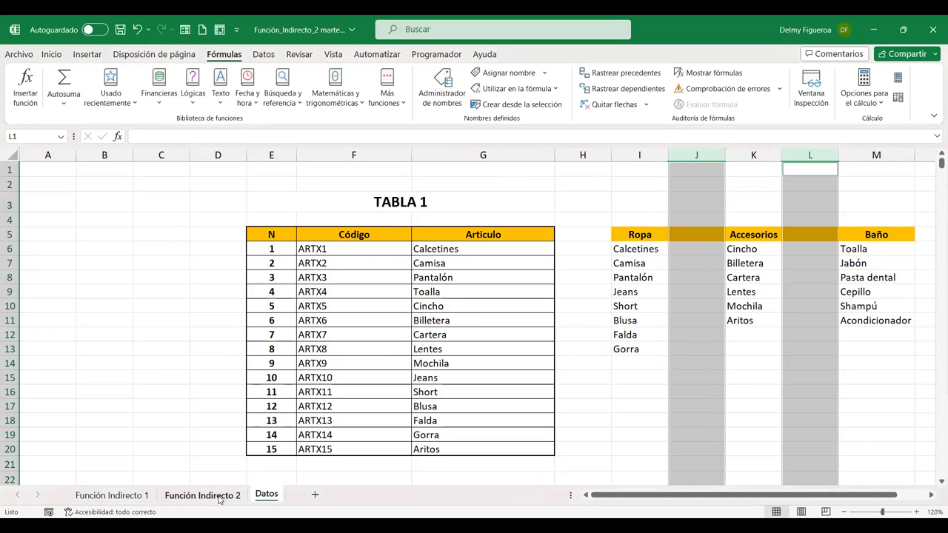
click(202, 495)
click(351, 268)
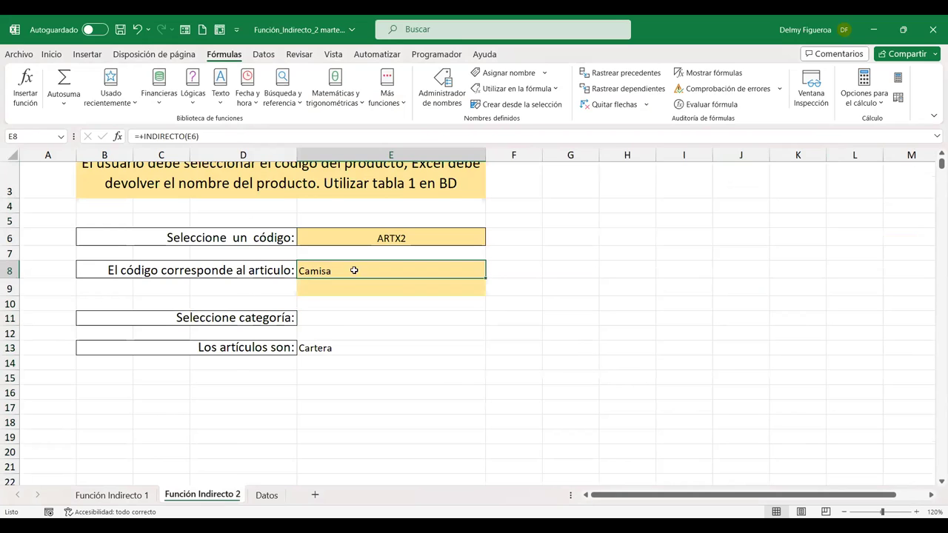
click(341, 323)
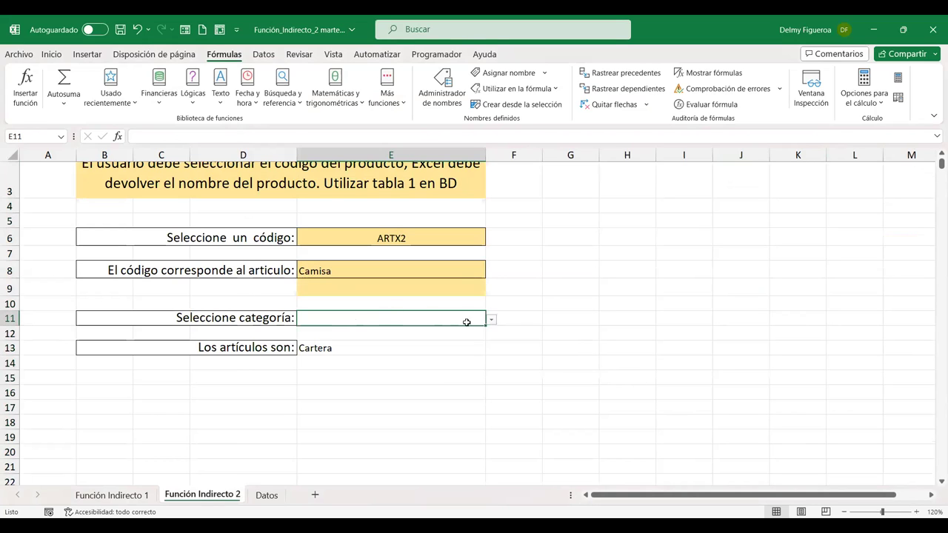
click(264, 54)
click(697, 106)
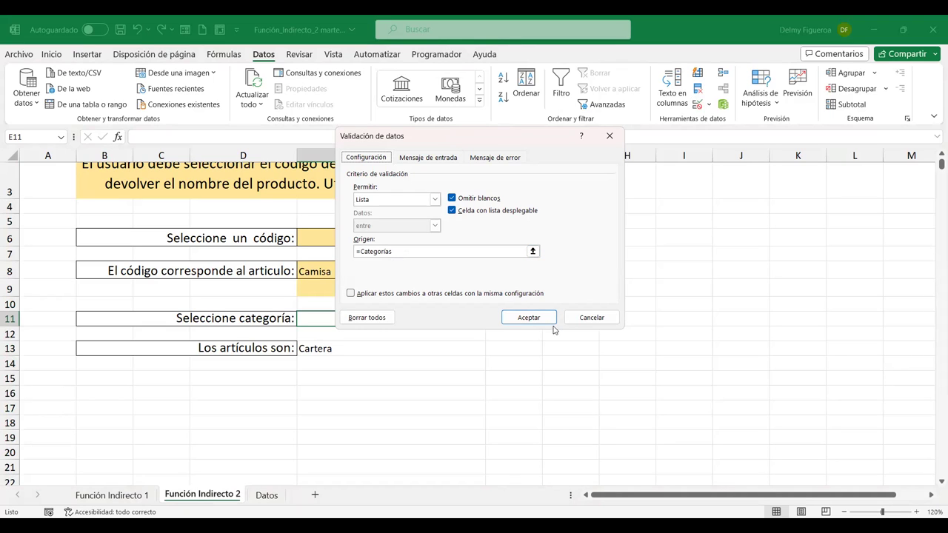
click(584, 318)
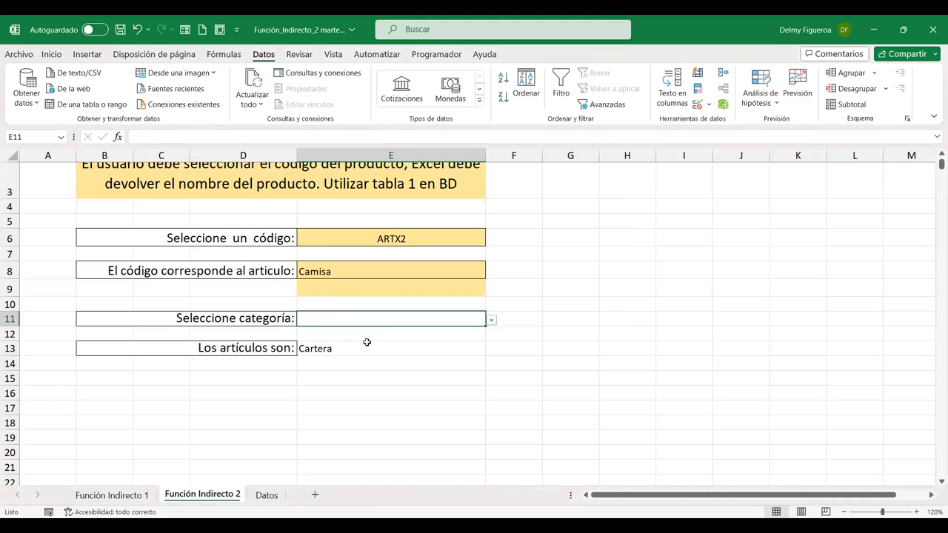
- On the Datos sheet, copy the Ropa, Accesorios and Baño headers
click(265, 494)
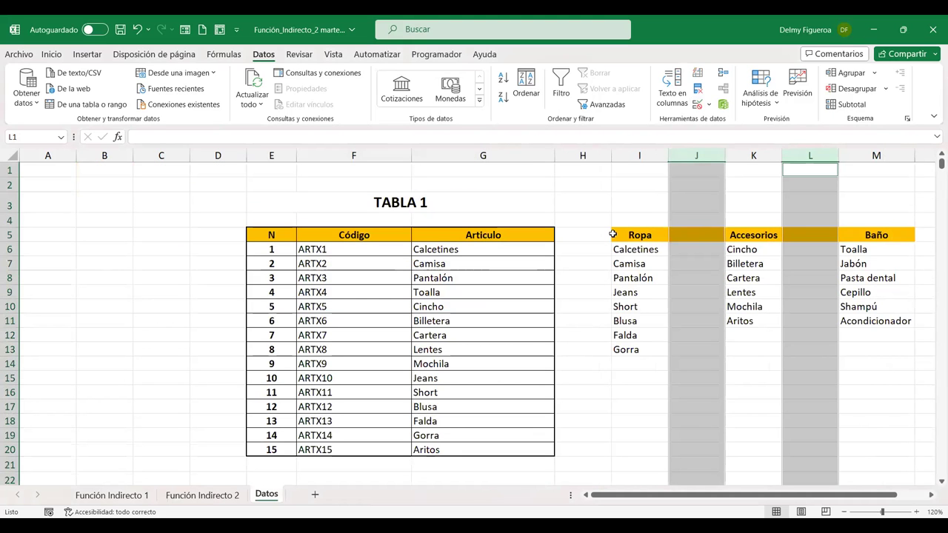
click(629, 235)
ctrl+click(753, 220)
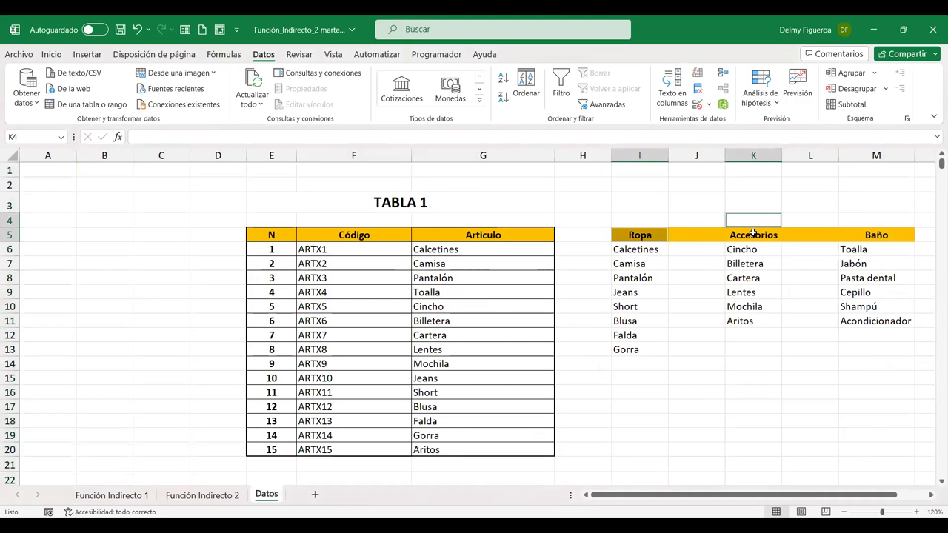
click(753, 235)
click(632, 236)
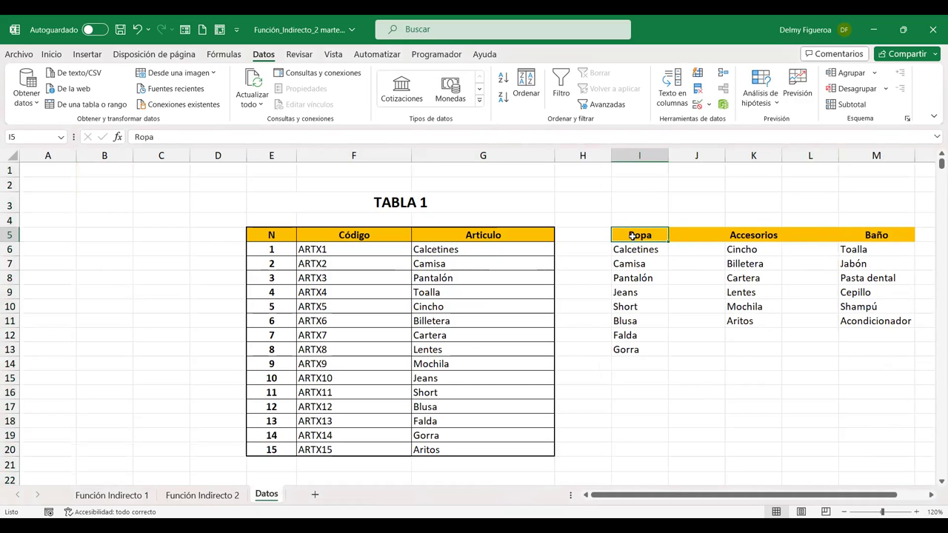
ctrl+click(744, 236)
ctrl+click(881, 236)
key(ctrl+c)
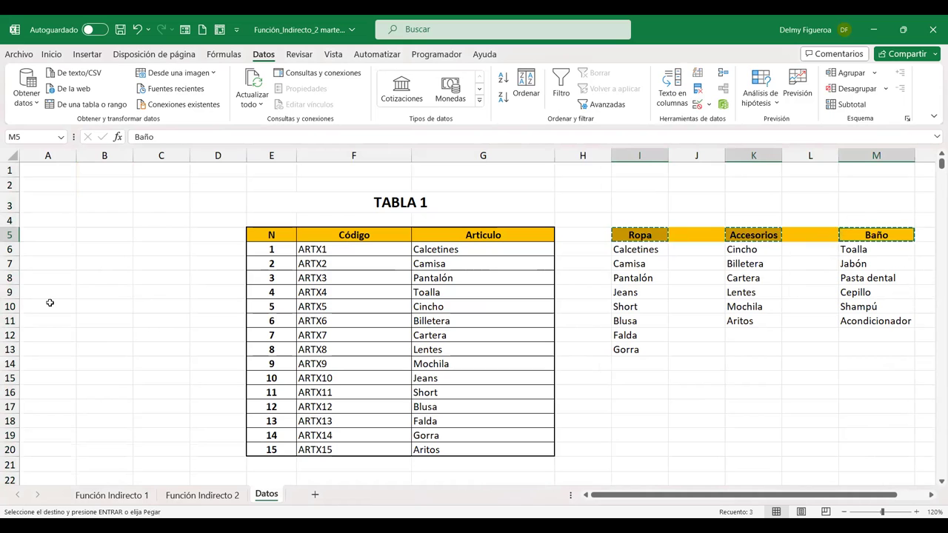
- Paste the headers transposed into A1:A3, then move the block down to A2:A4
click(47, 170)
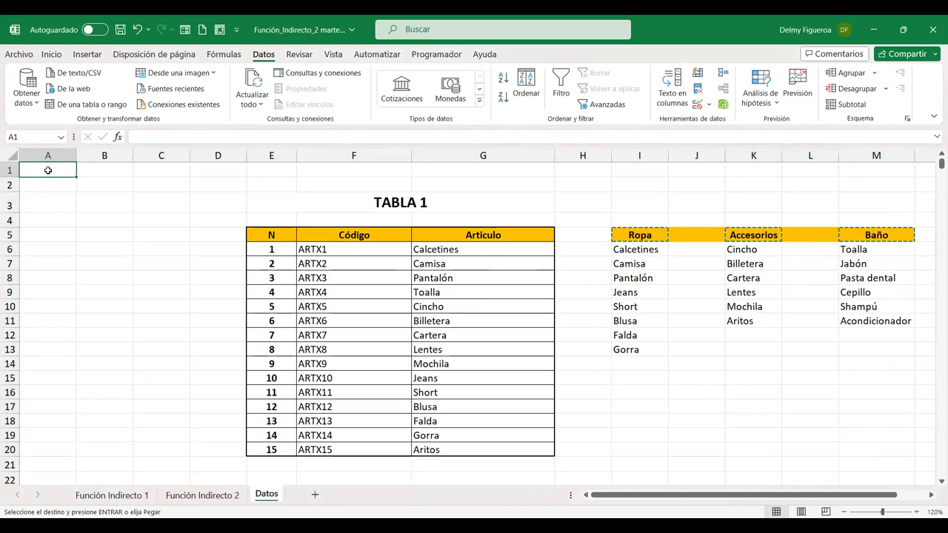
click(54, 54)
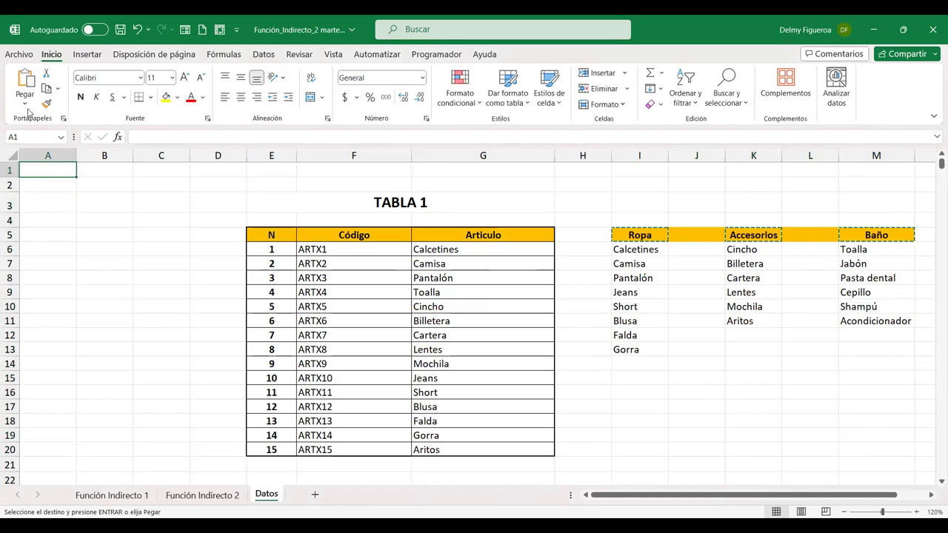
click(26, 104)
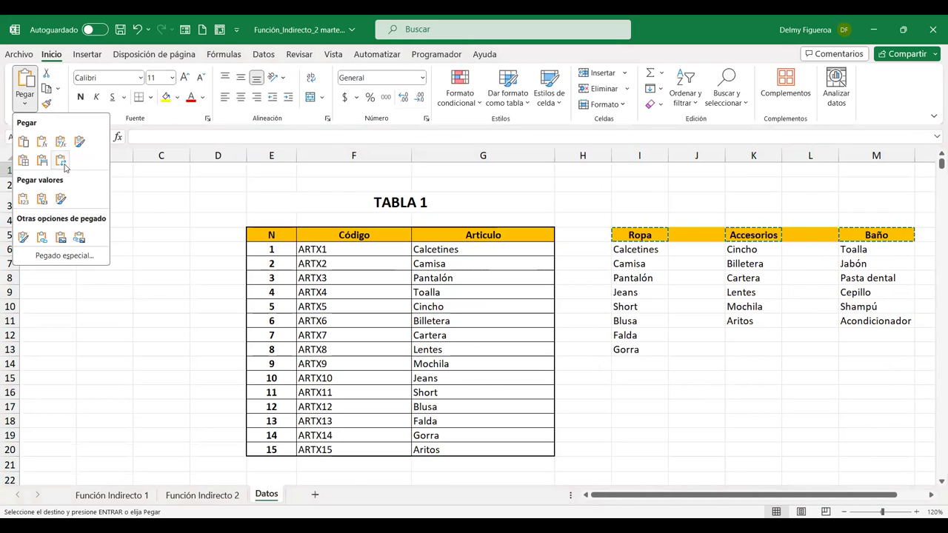
click(60, 159)
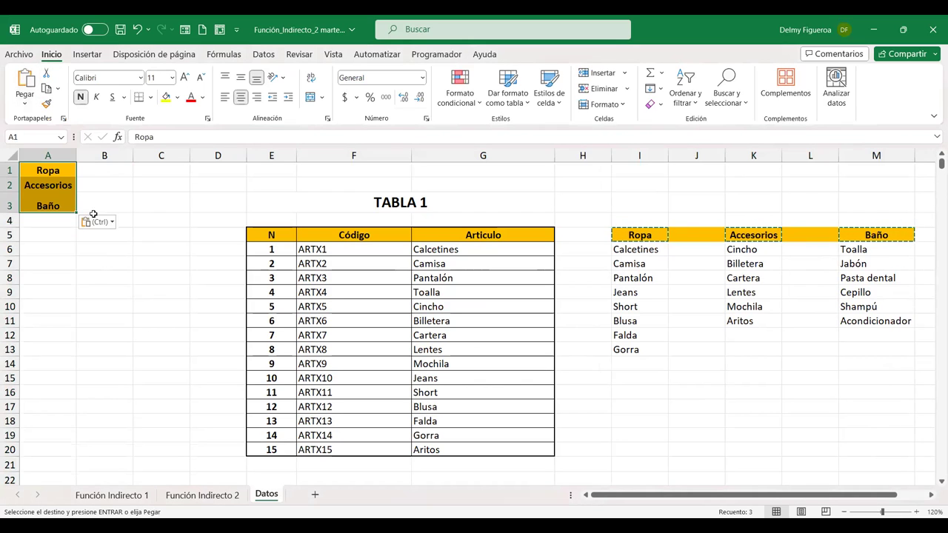
click(56, 202)
drag(48, 169, 47, 205)
drag(73, 168, 71, 186)
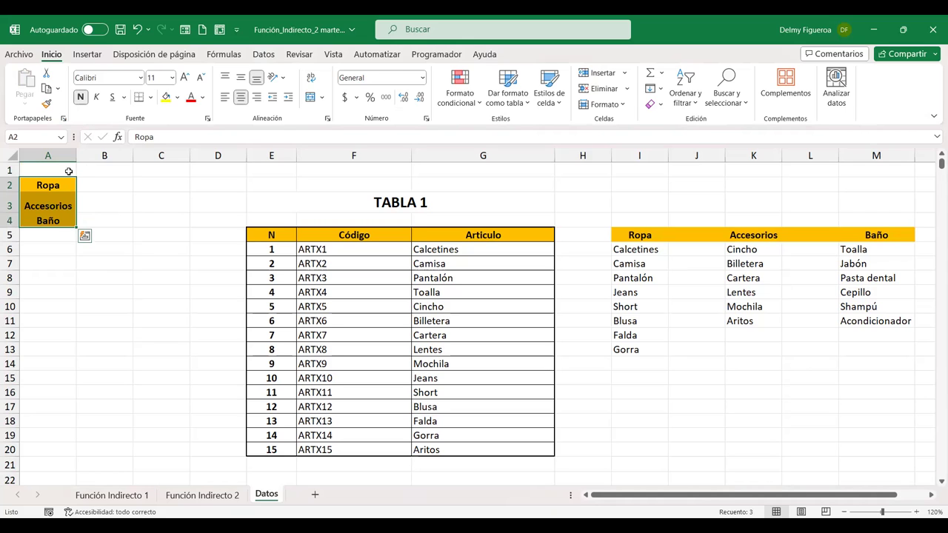
- Enter the heading Categorías in cell A1 above Ropa, Accesorios and Baño
click(61, 167)
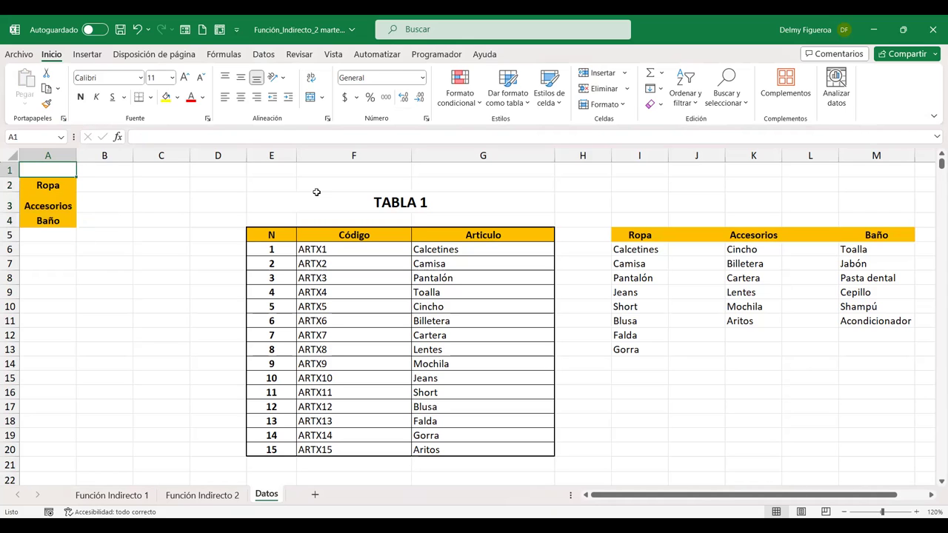
text(Categorías)
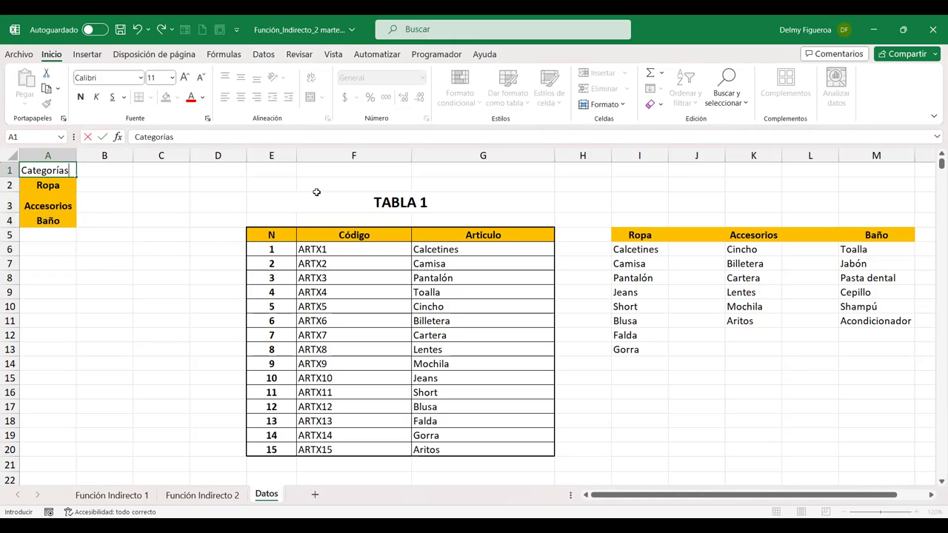
key(Return)
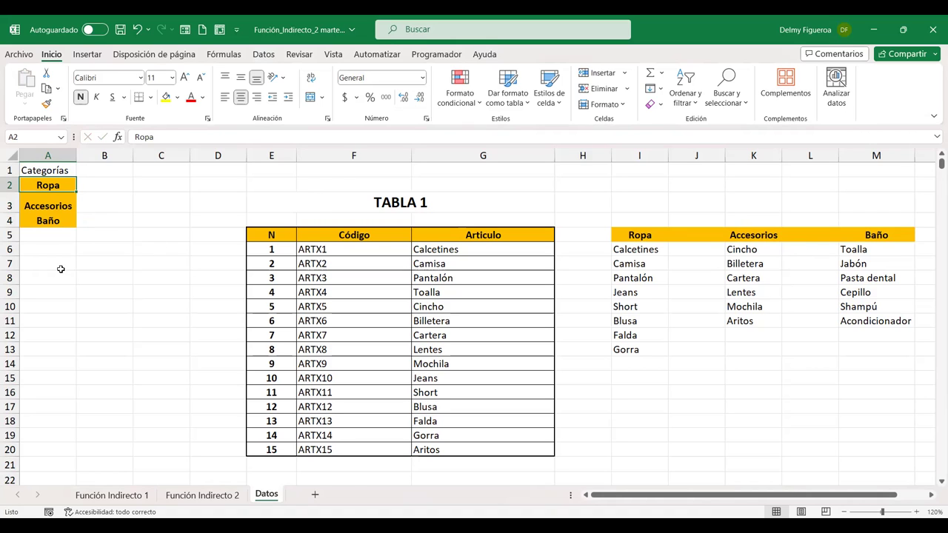
click(52, 235)
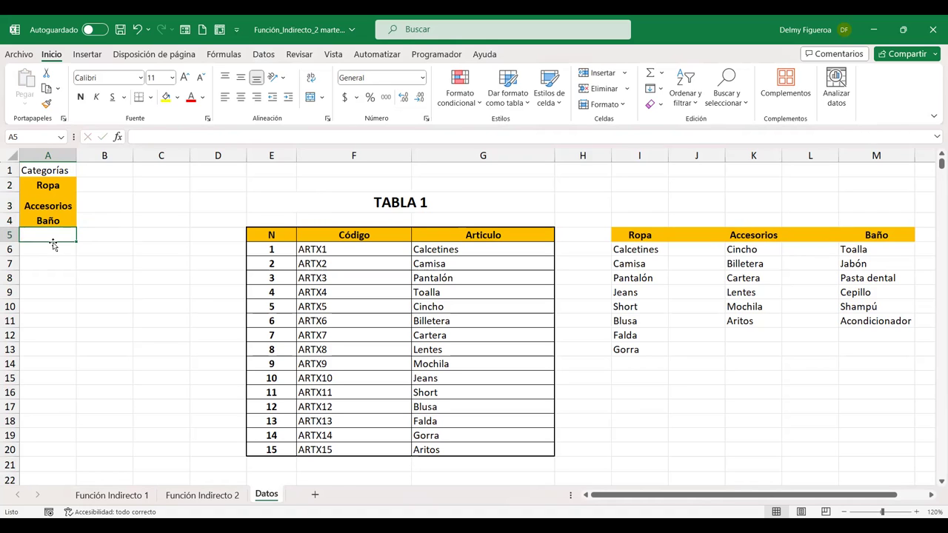
click(47, 155)
click(55, 174)
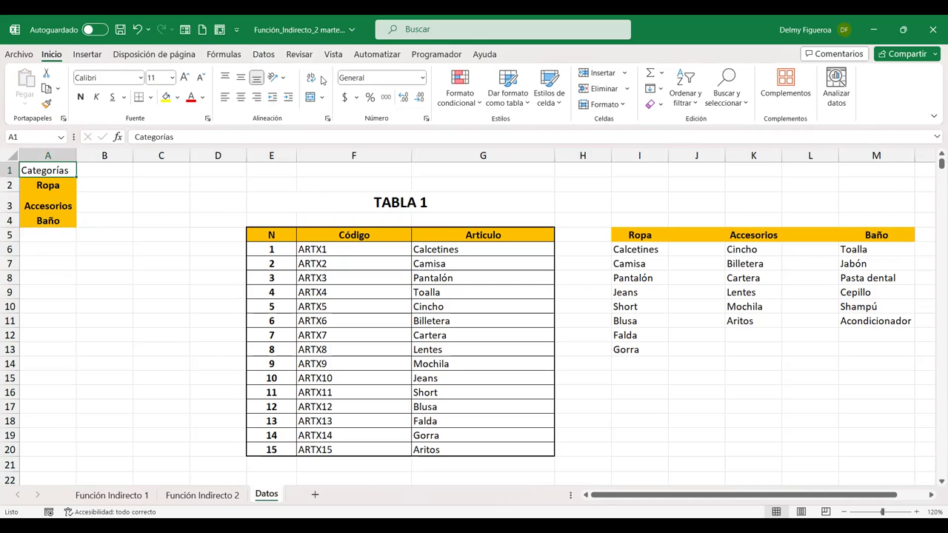
click(223, 55)
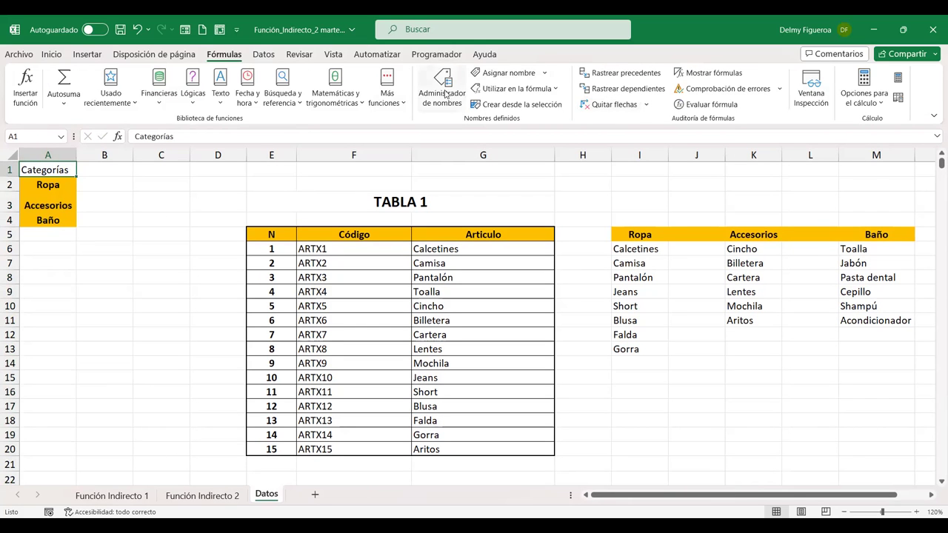
click(445, 93)
scroll(372, 223, down, 3)
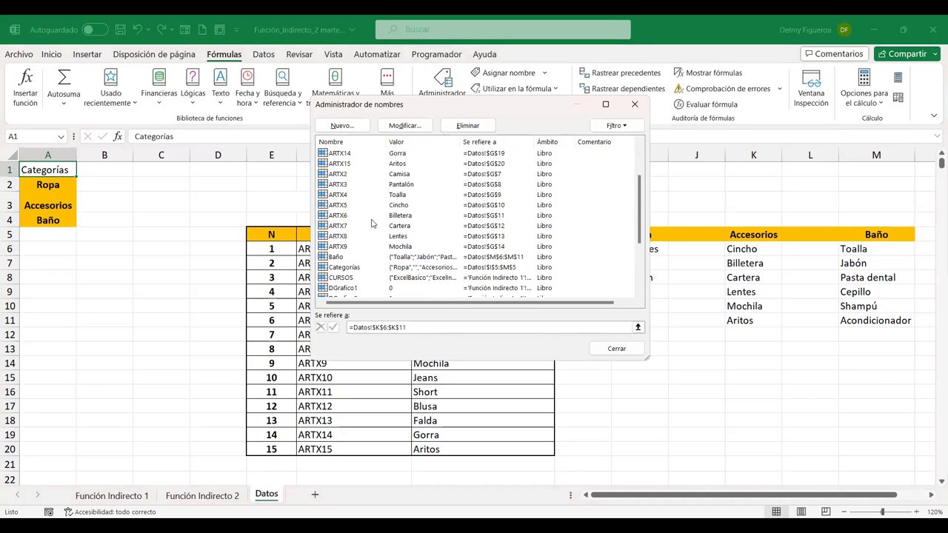
click(362, 236)
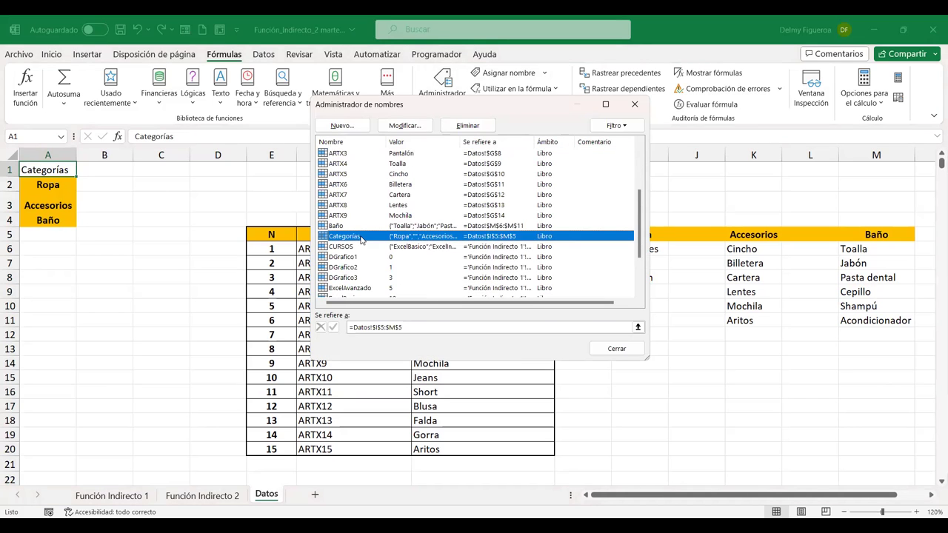
click(426, 125)
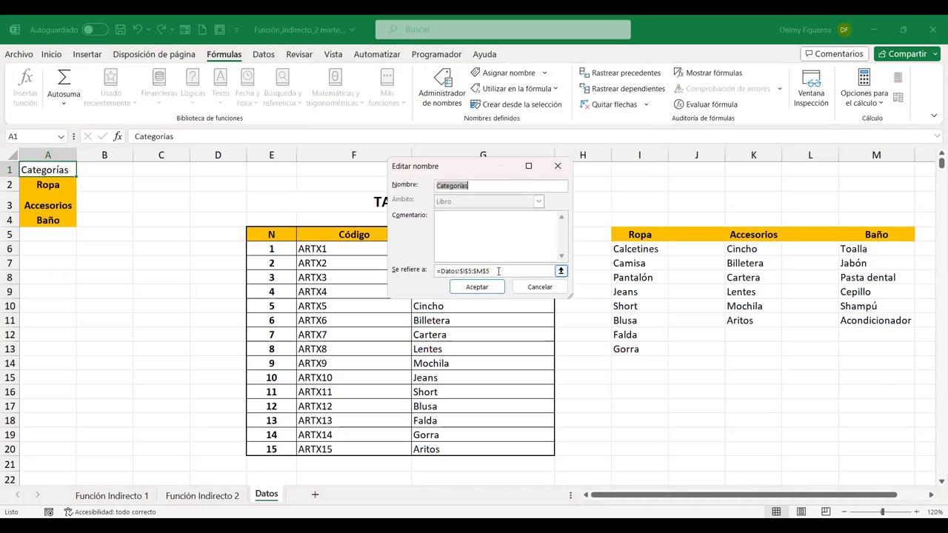
drag(490, 271, 403, 275)
key(Delete)
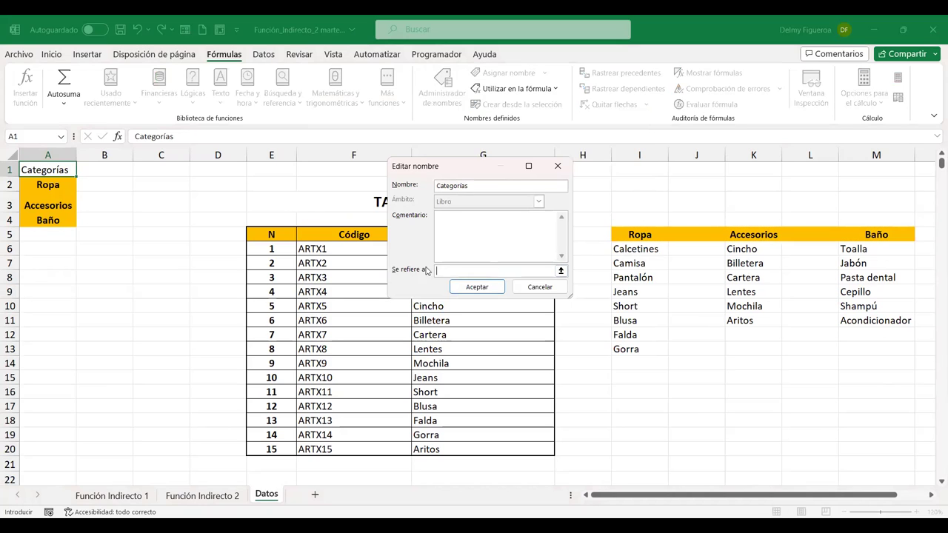
click(47, 185)
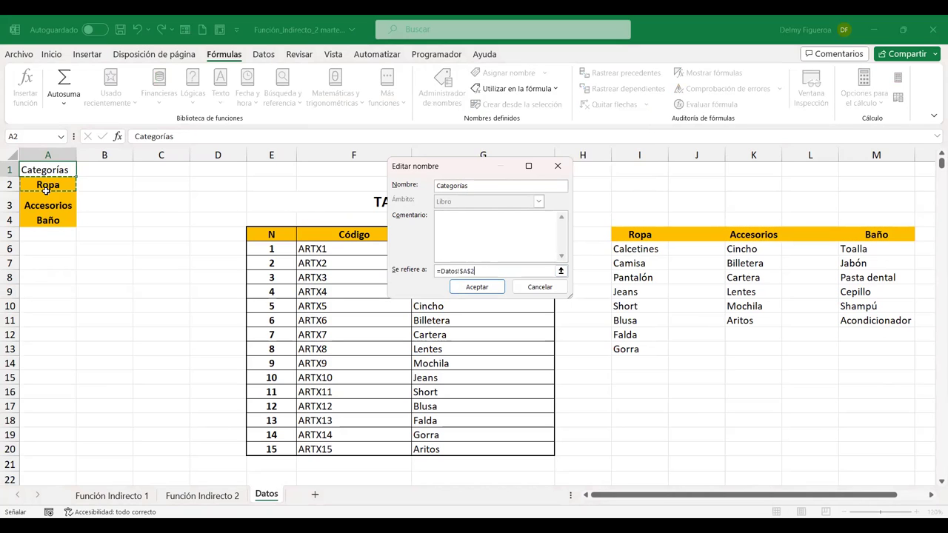
shift+click(47, 220)
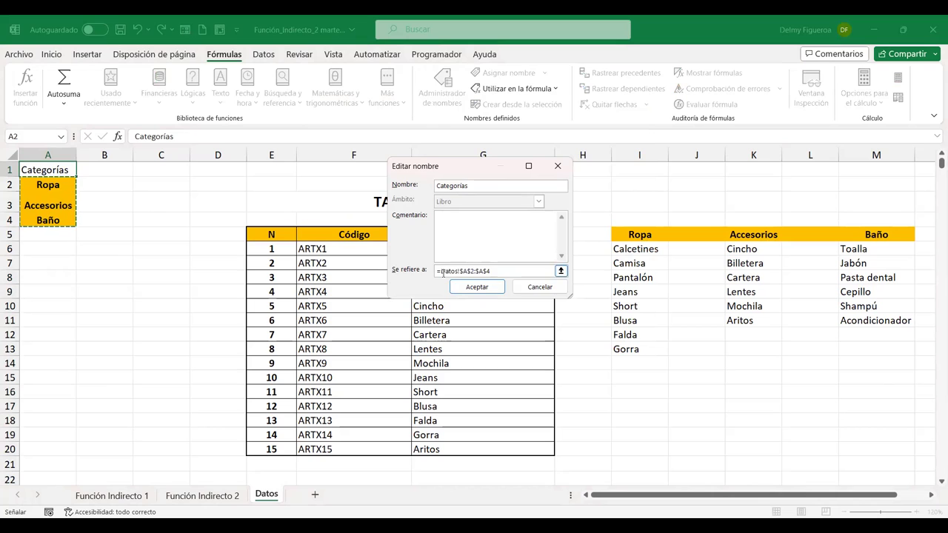
click(548, 288)
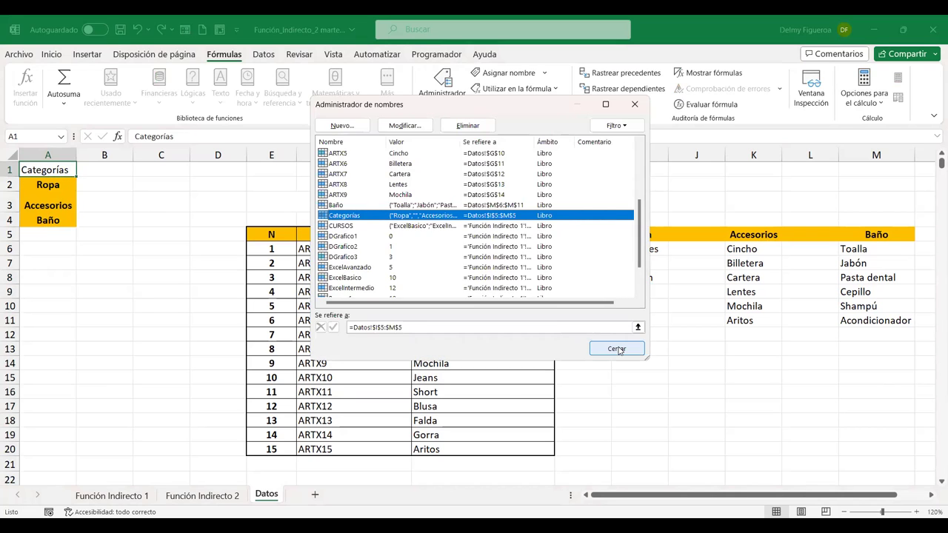
click(617, 348)
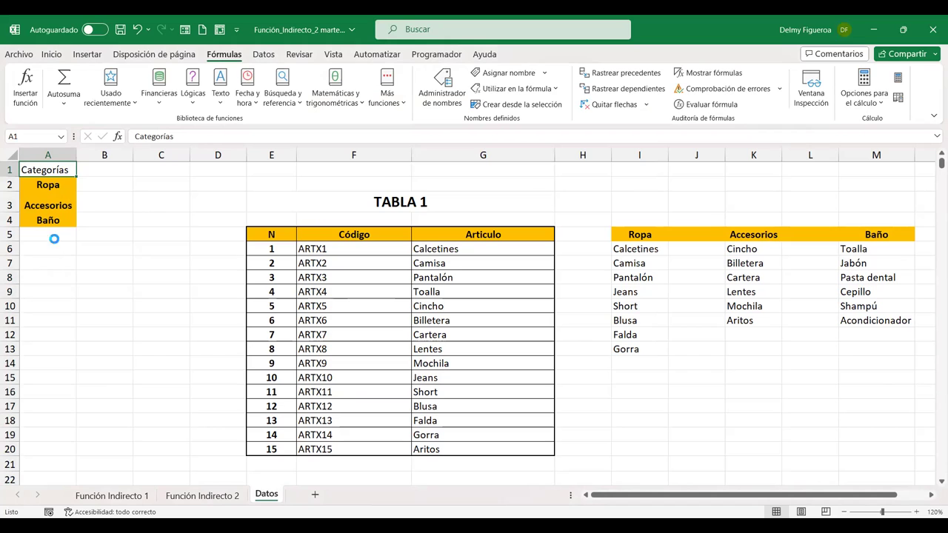
- Convert A1:A4 into a table; naming it Categorías is refused, so it stays Tabla1
key(ctrl+t)
click(468, 276)
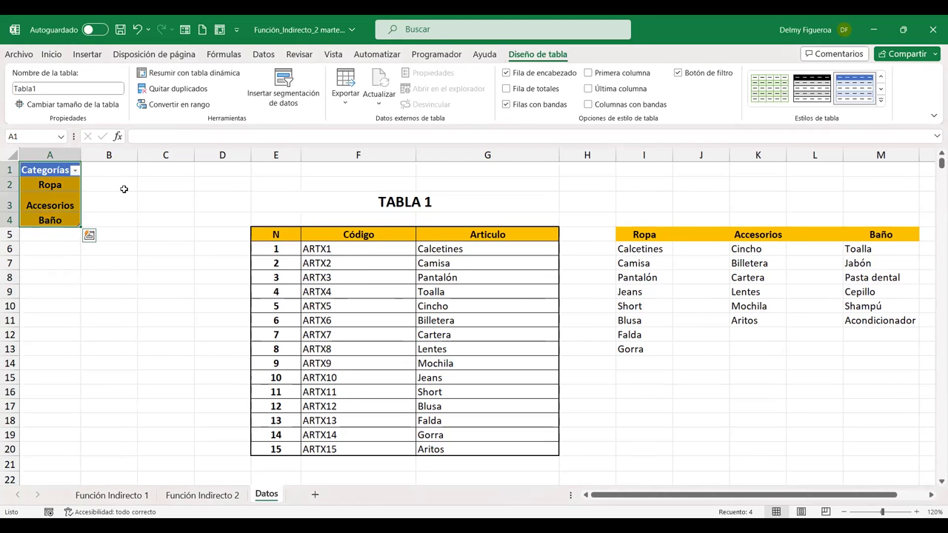
click(49, 90)
text(Categorias)
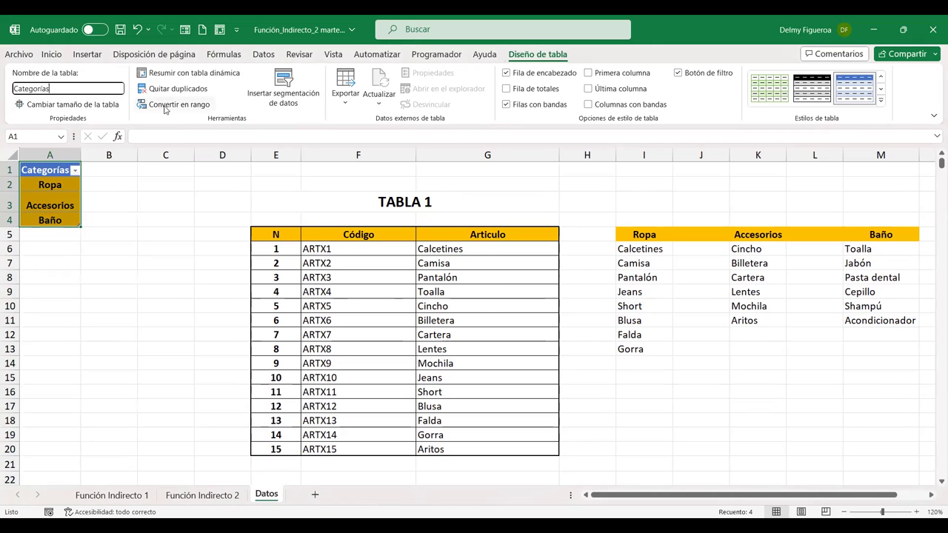
key(Return)
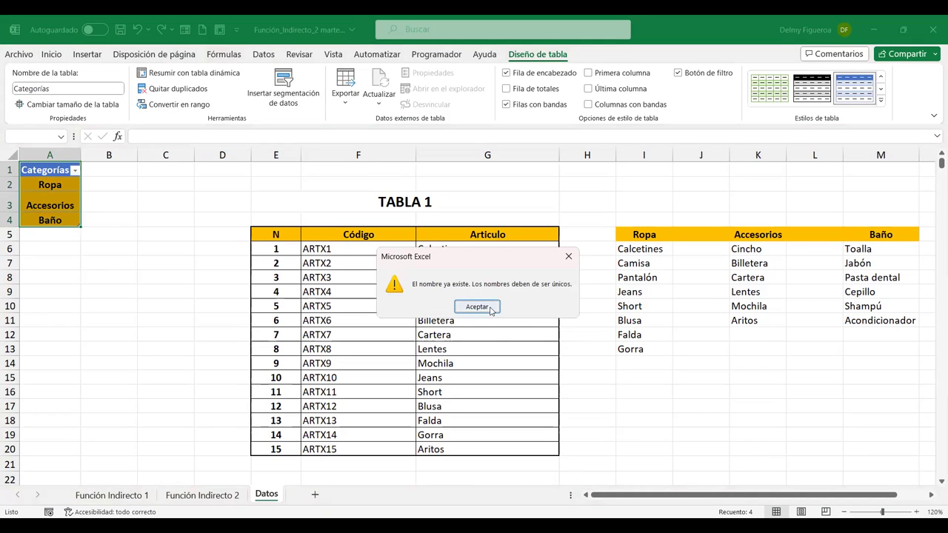
click(477, 306)
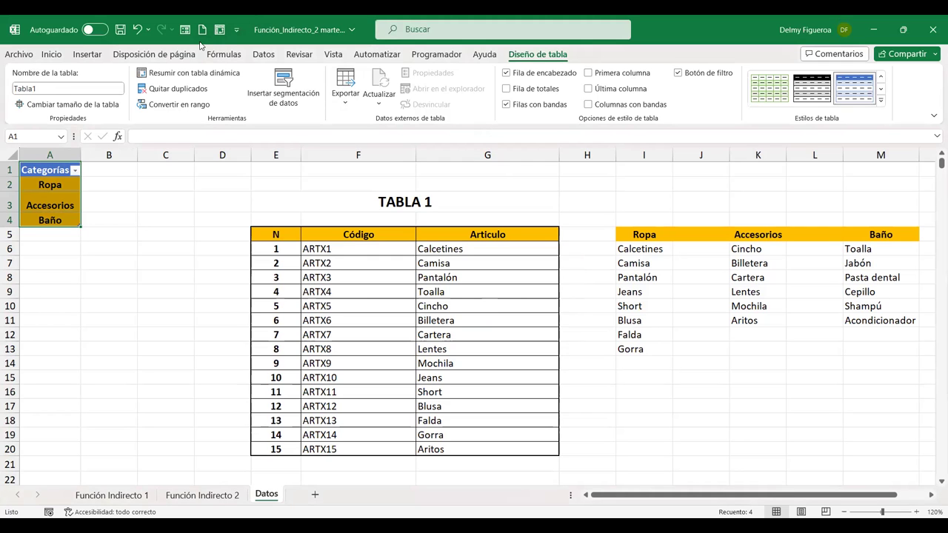
click(224, 54)
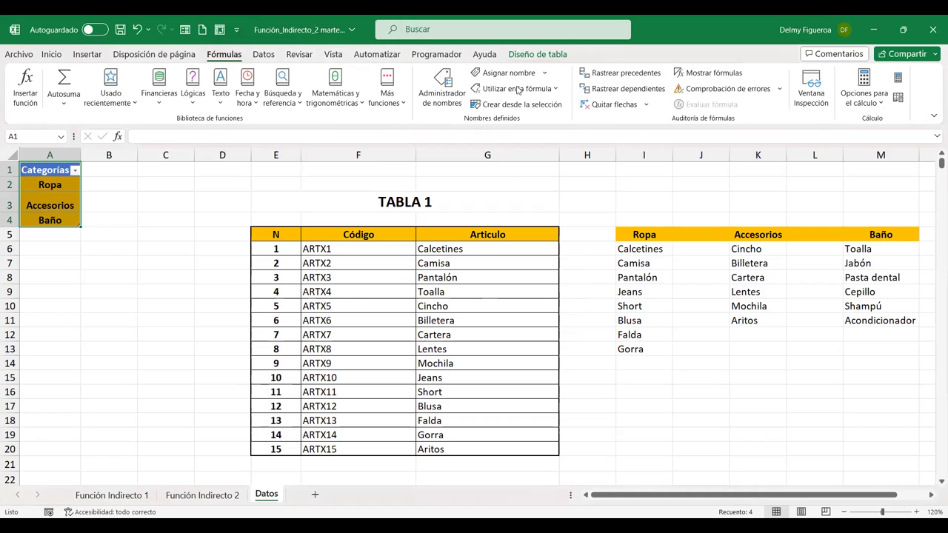
click(447, 98)
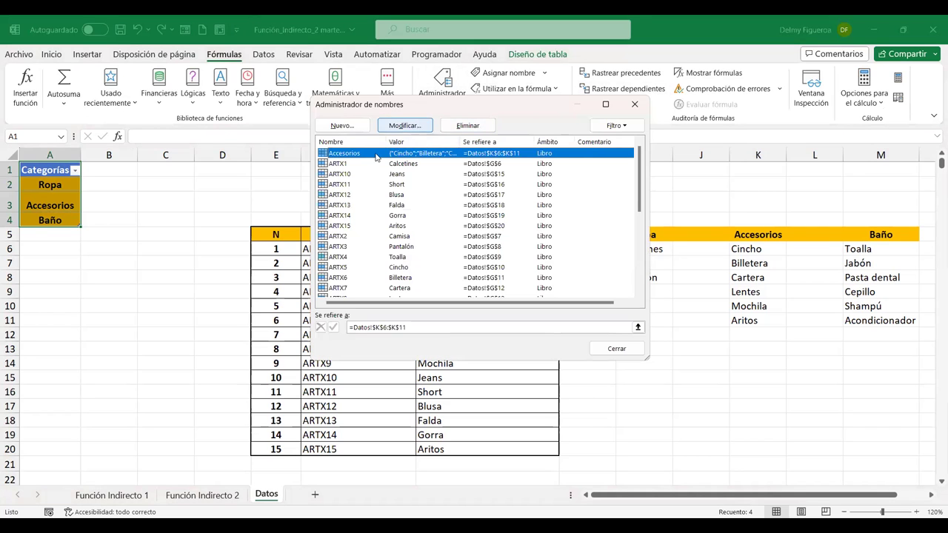
scroll(357, 251, down, 2)
click(354, 267)
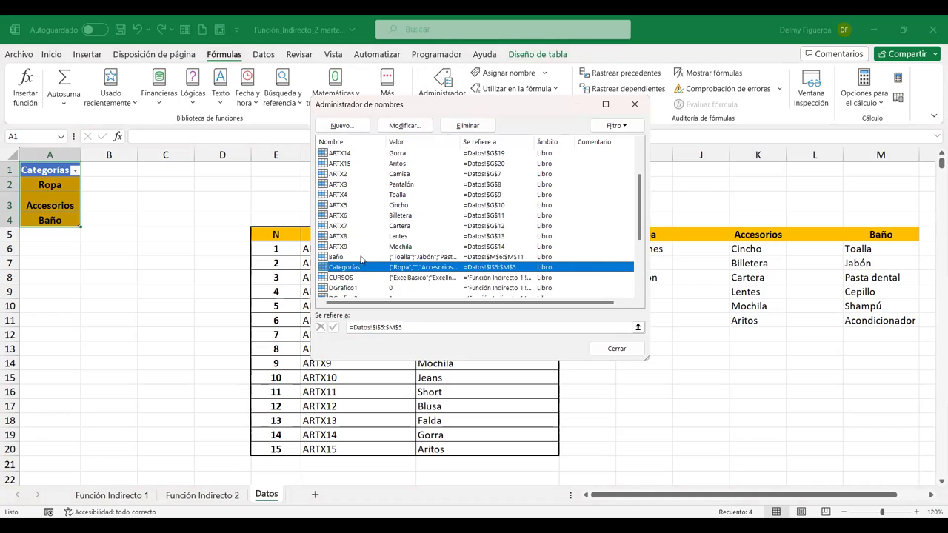
click(415, 126)
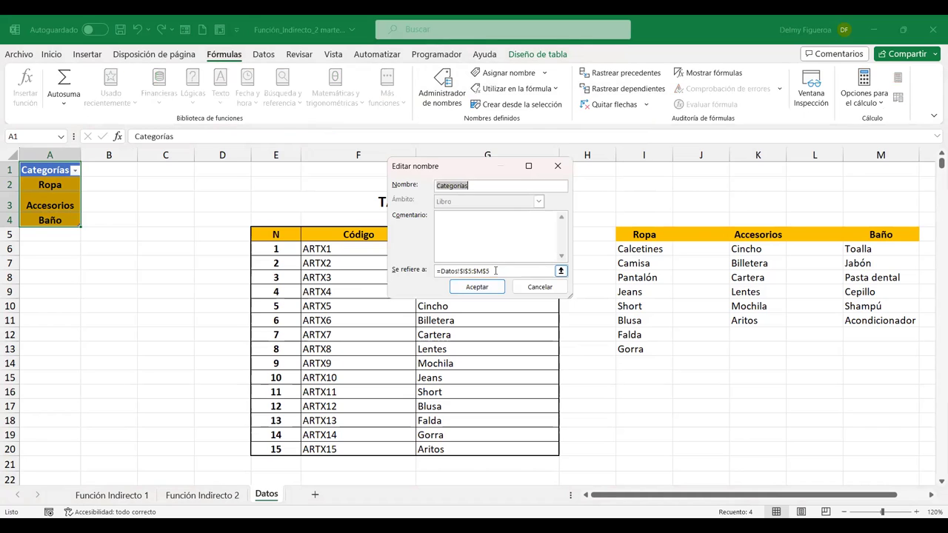
click(495, 270)
key(BackSpace)
key(BackSpace)
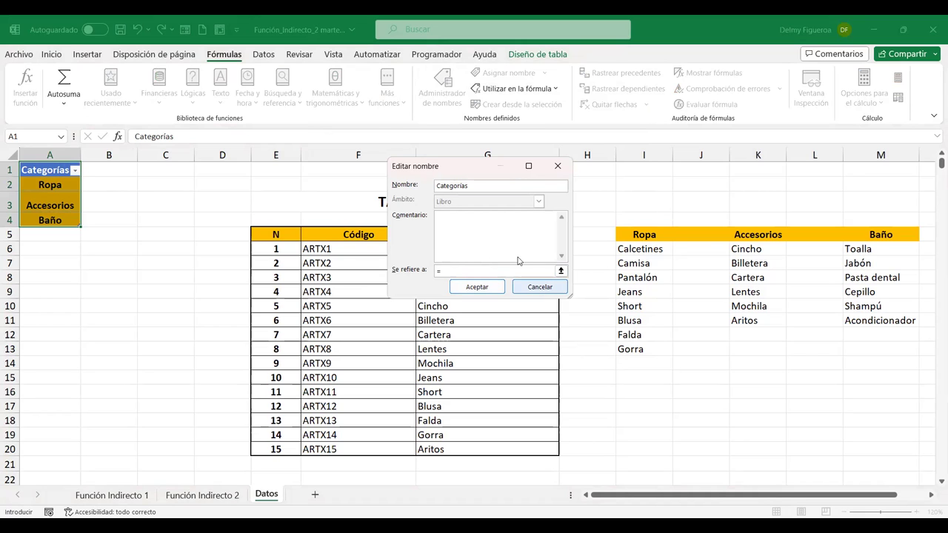
click(543, 287)
- Check the category table's current name, Tabla1, in its table design settings
key(Escape)
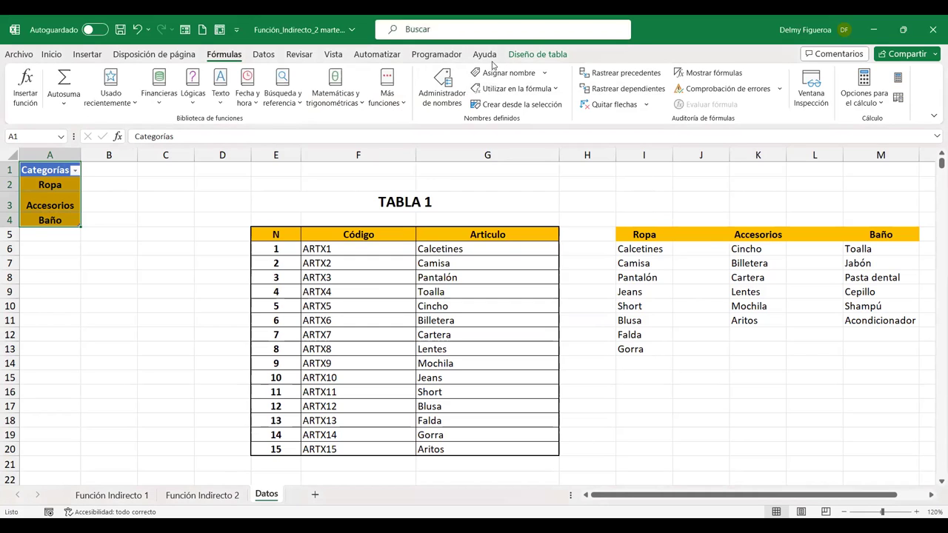
click(547, 55)
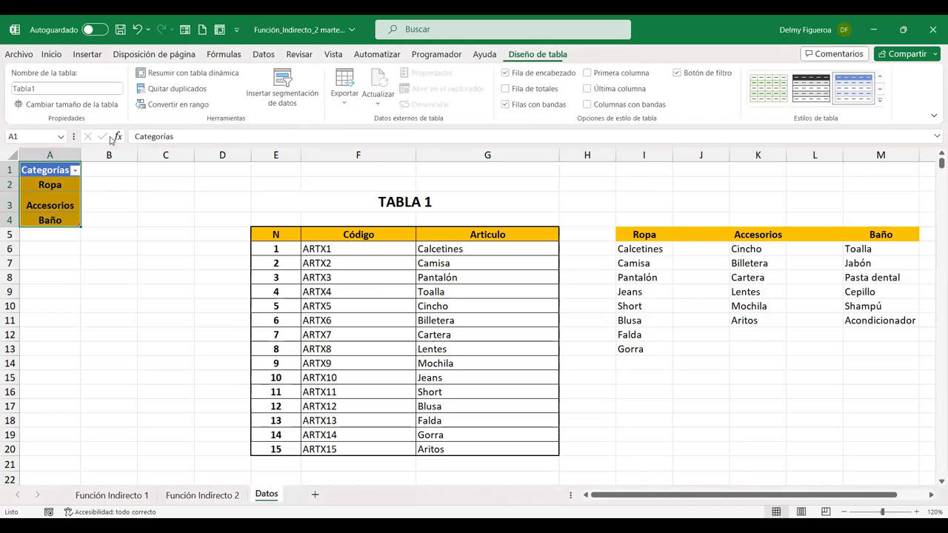
click(74, 90)
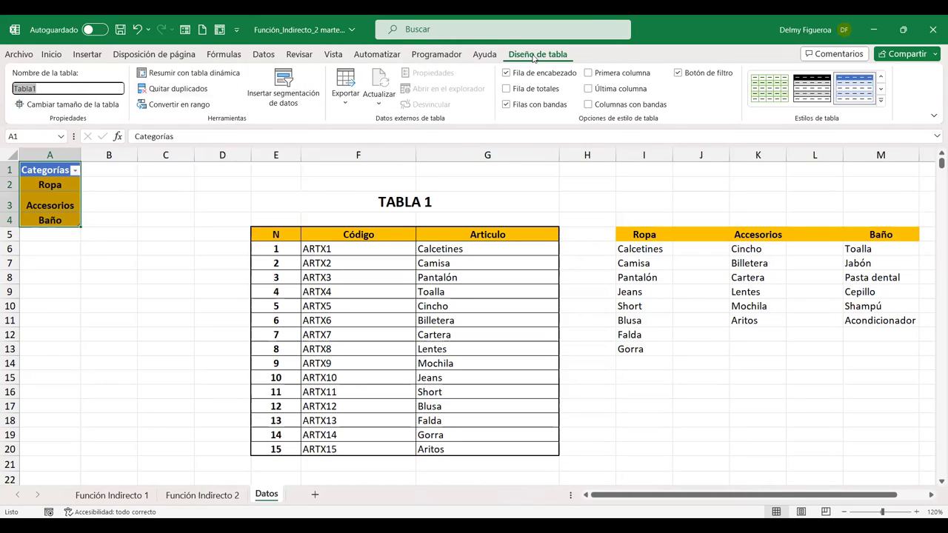
- Delete the defined name Categorías in Name Manager
click(225, 56)
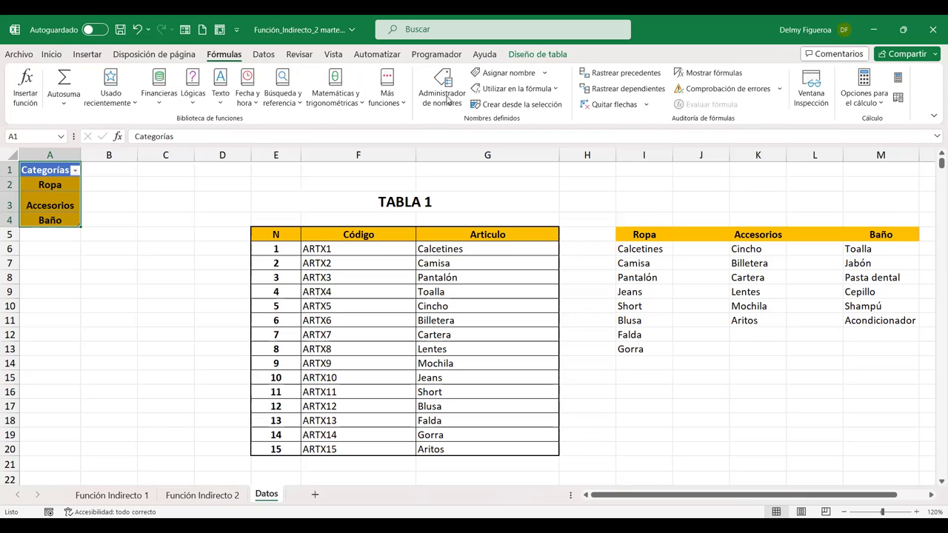
click(448, 106)
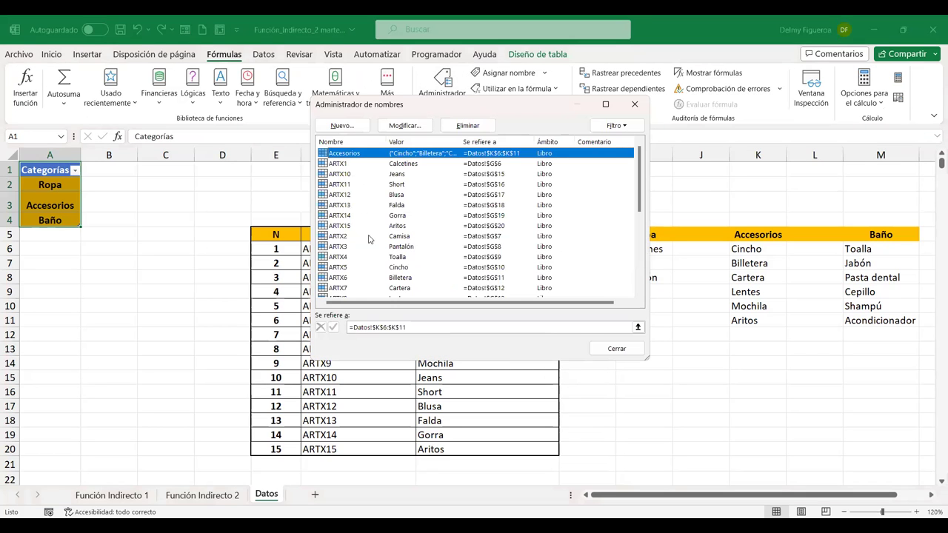
scroll(370, 239, down, 2)
scroll(370, 239, down, 1)
click(385, 236)
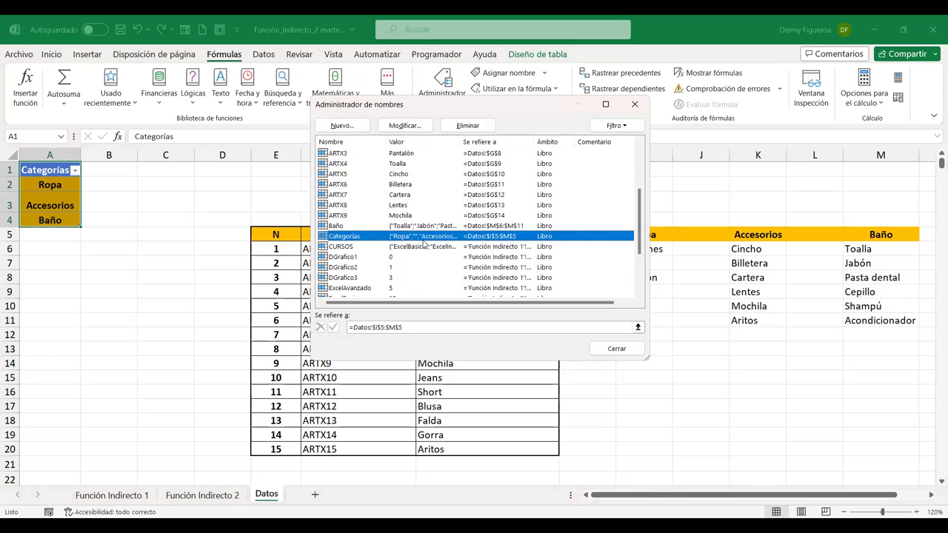
click(467, 125)
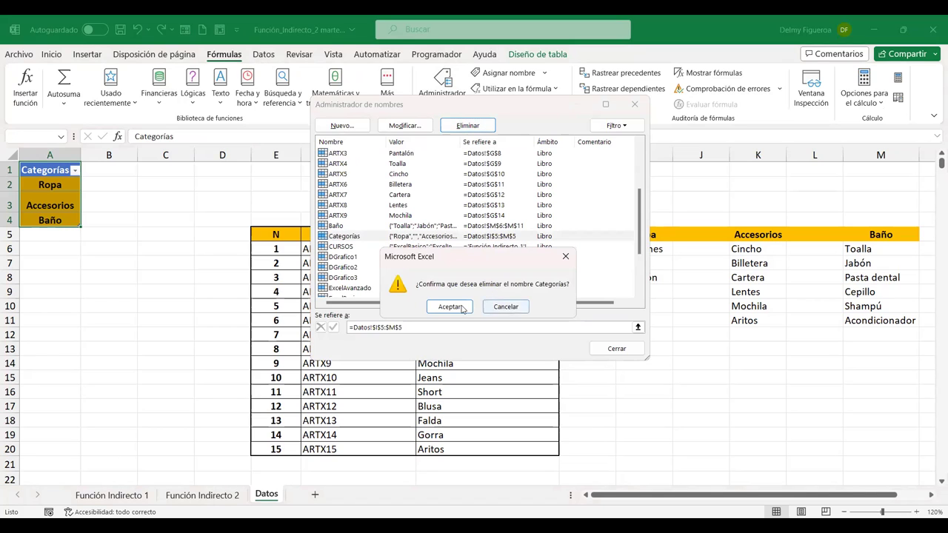
click(459, 308)
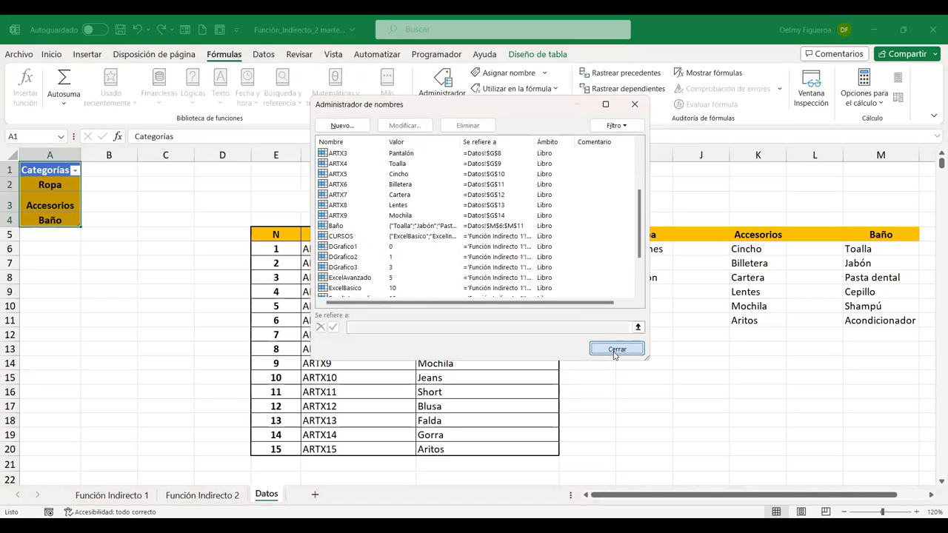
click(616, 348)
- Check E8's INDIRECTO formula and E11's drop-down on Función Indirecto 2, then return to Datos
click(210, 500)
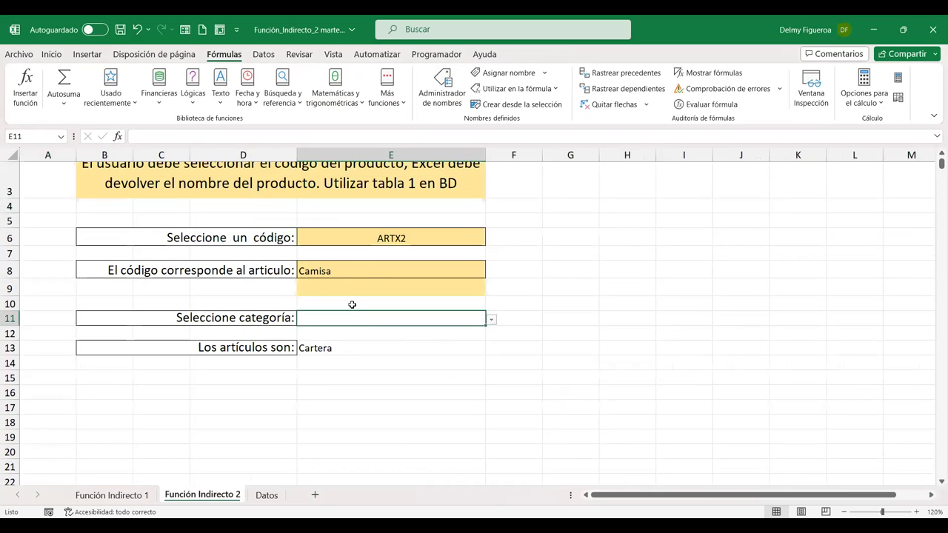
click(362, 271)
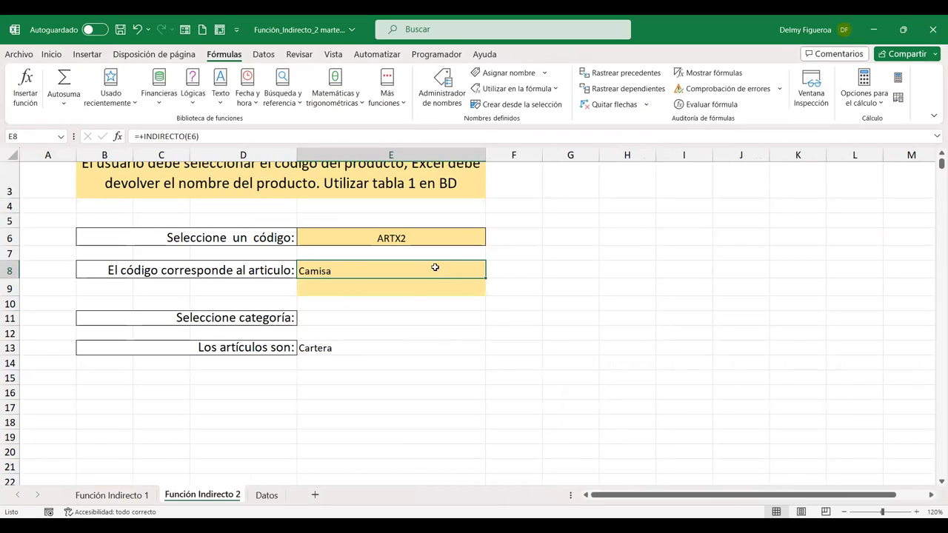
click(301, 322)
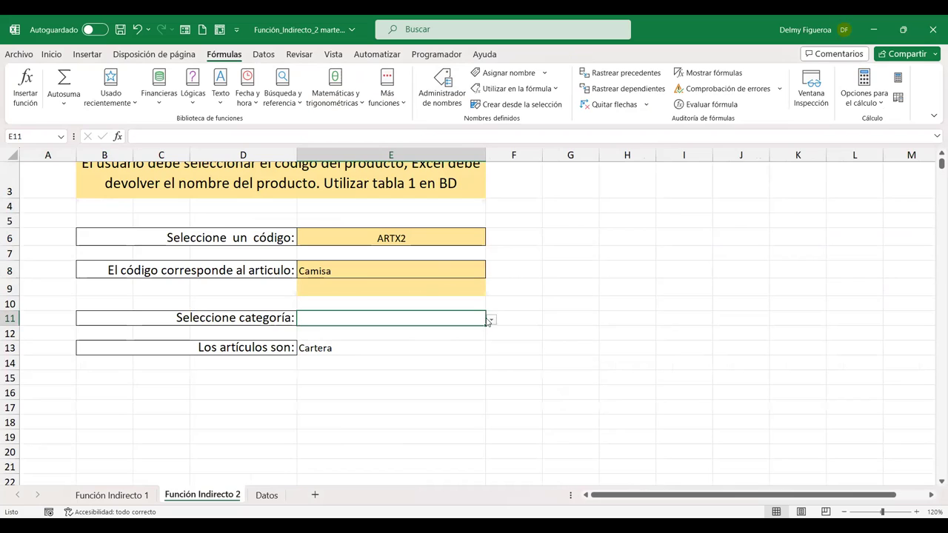
click(491, 319)
click(469, 318)
click(266, 495)
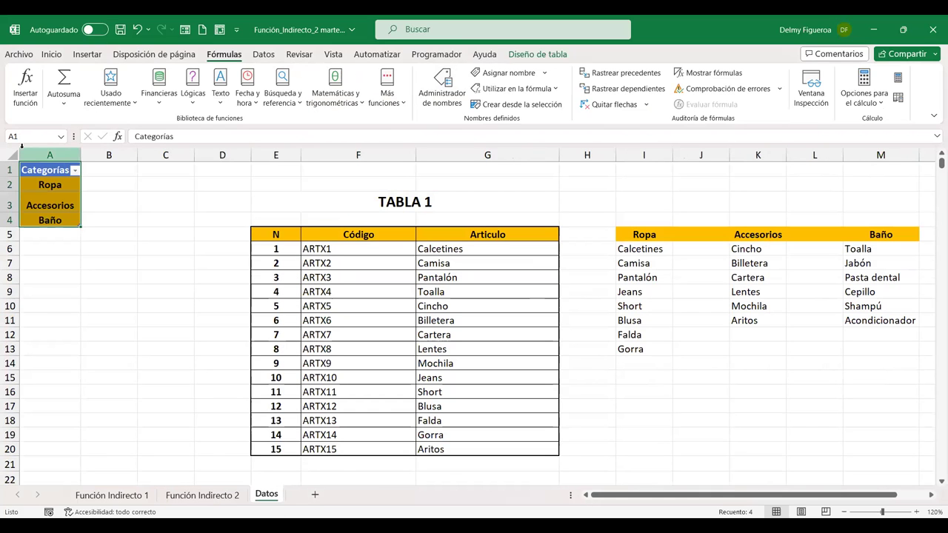
- Try renaming Tabla1 to Categorías, which is rejected as a duplicate name
click(536, 56)
click(65, 89)
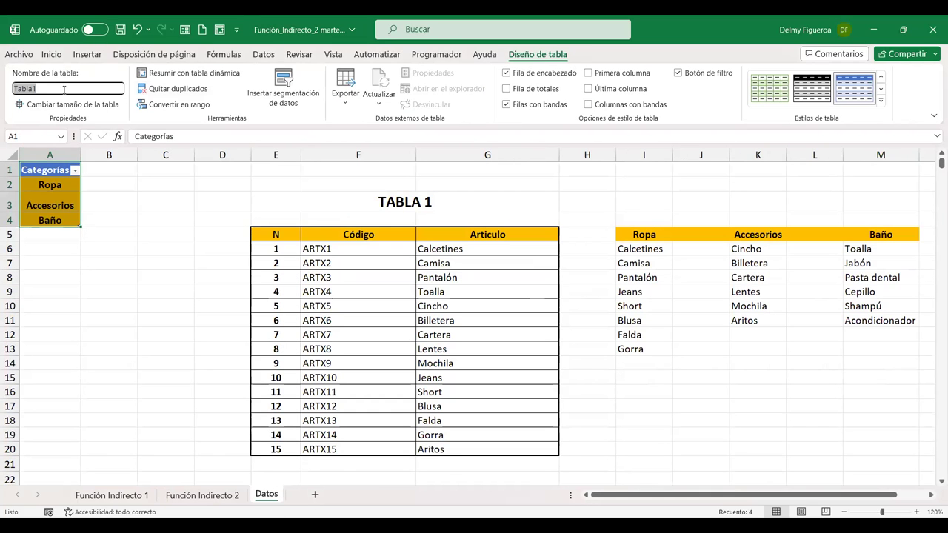
text(Categorías)
key(Return)
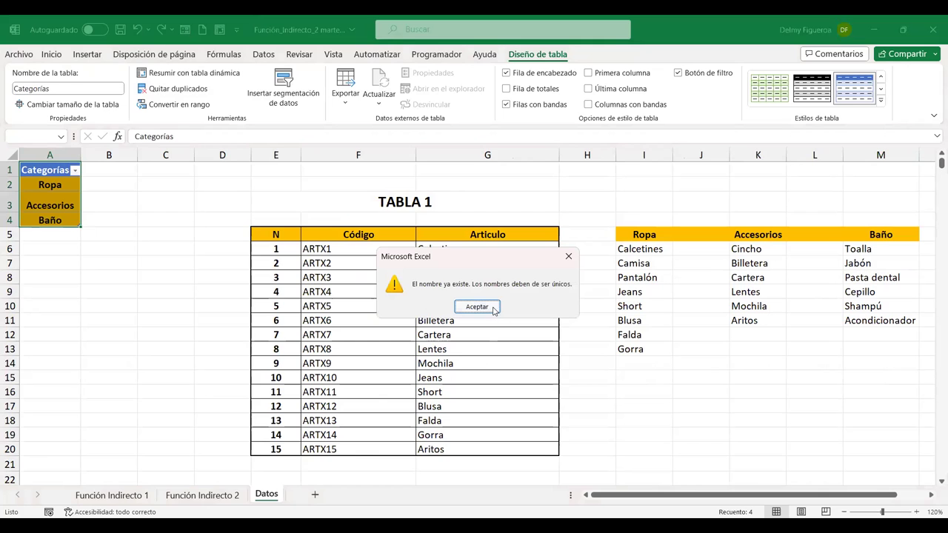
click(493, 311)
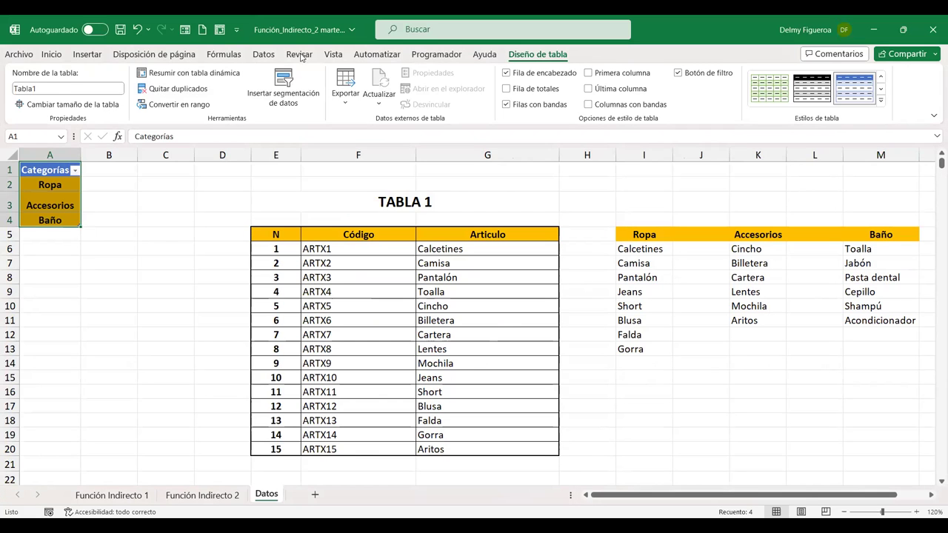
- Review the workbook's defined names in Name Manager and the Name Box list
click(223, 54)
click(444, 91)
scroll(476, 219, down, 3)
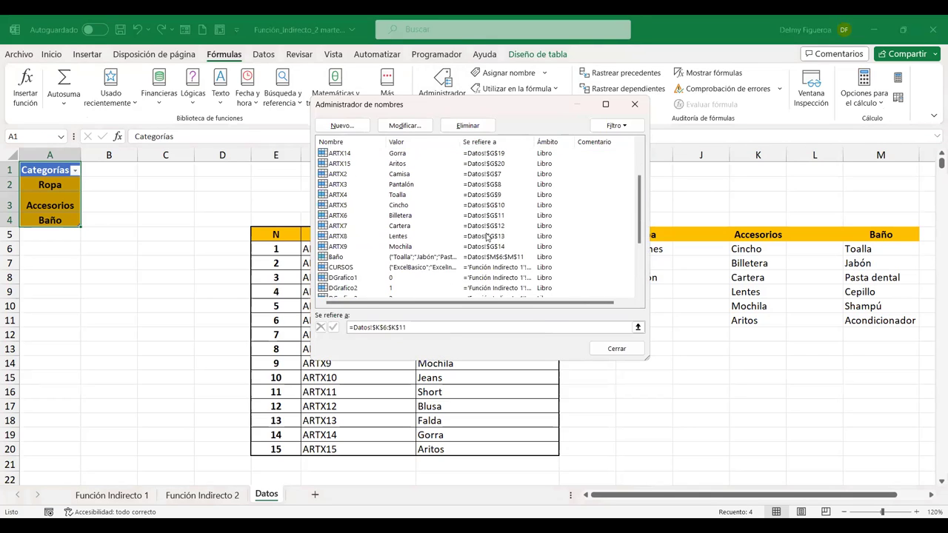
click(607, 350)
click(61, 136)
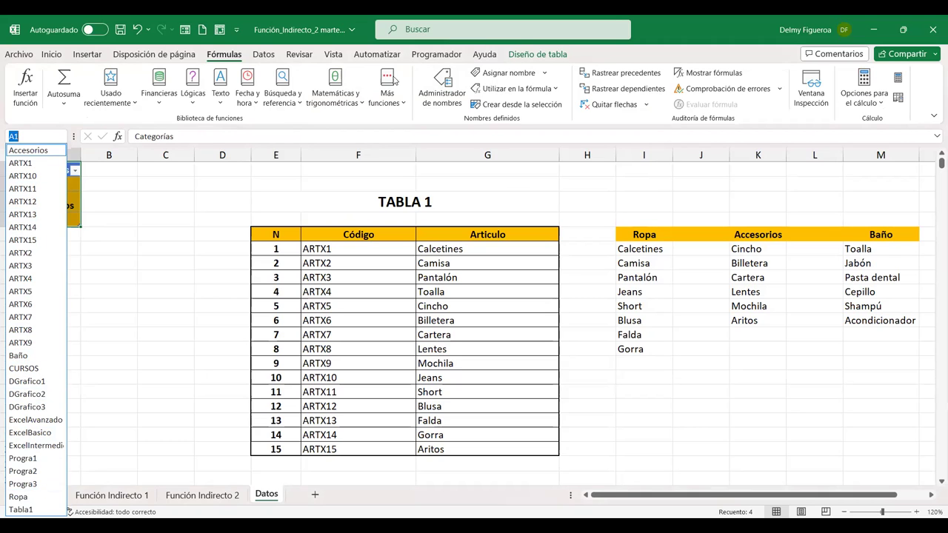
click(440, 89)
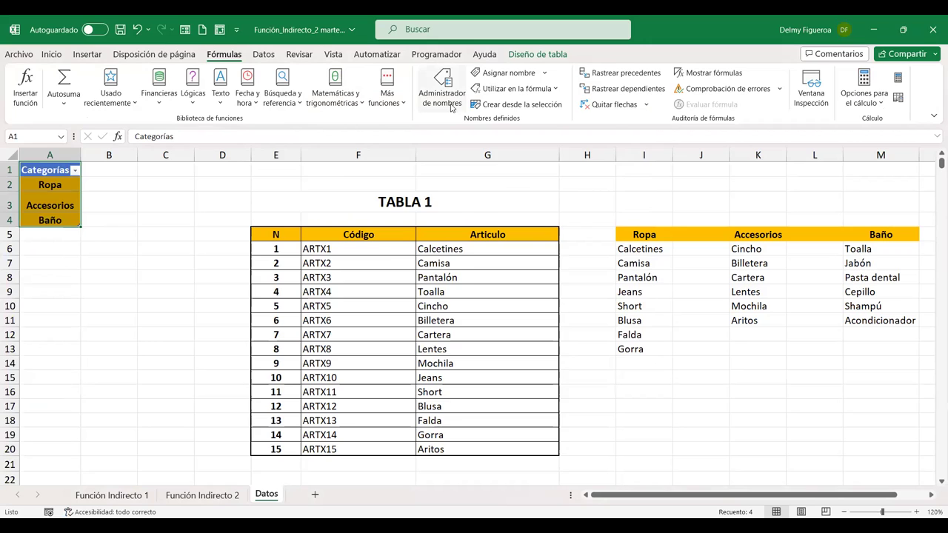
click(450, 108)
scroll(360, 269, down, 1)
scroll(359, 268, down, 1)
scroll(359, 268, down, 1)
scroll(359, 268, down, 2)
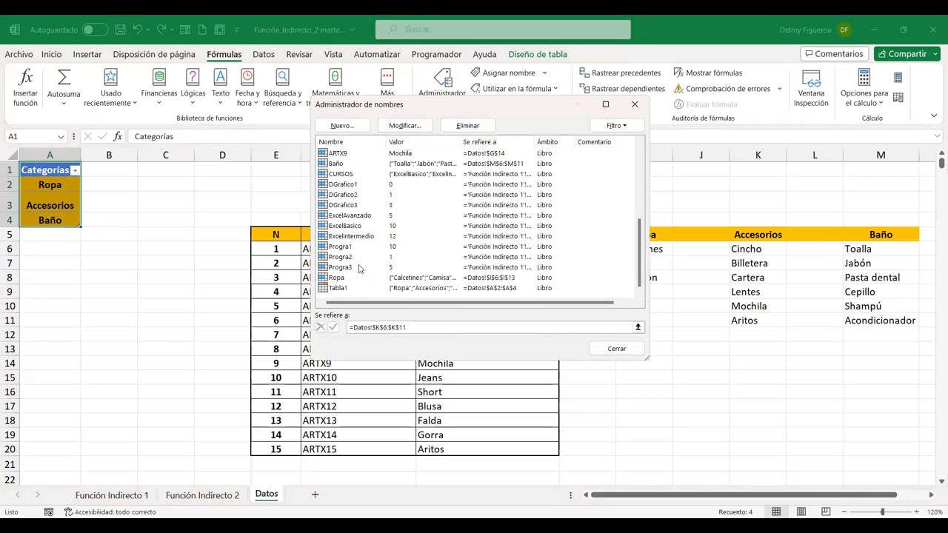
click(623, 355)
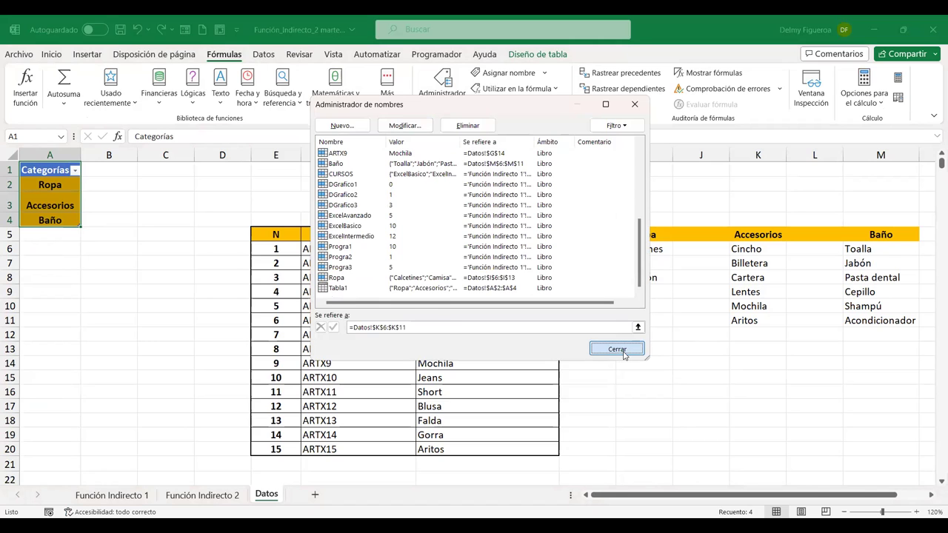
click(59, 136)
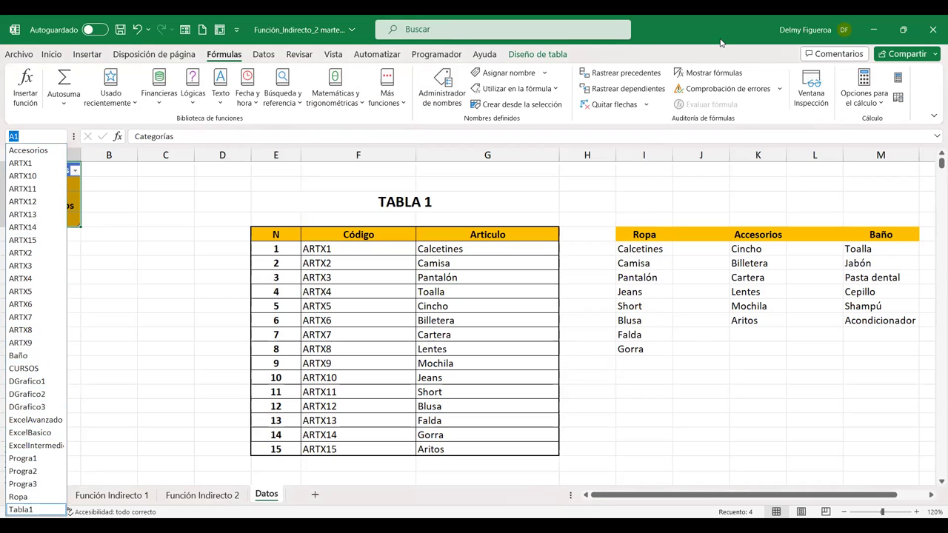
- Rename table Tabla1 to Categoría and select A2:A4 to confirm the name
click(537, 54)
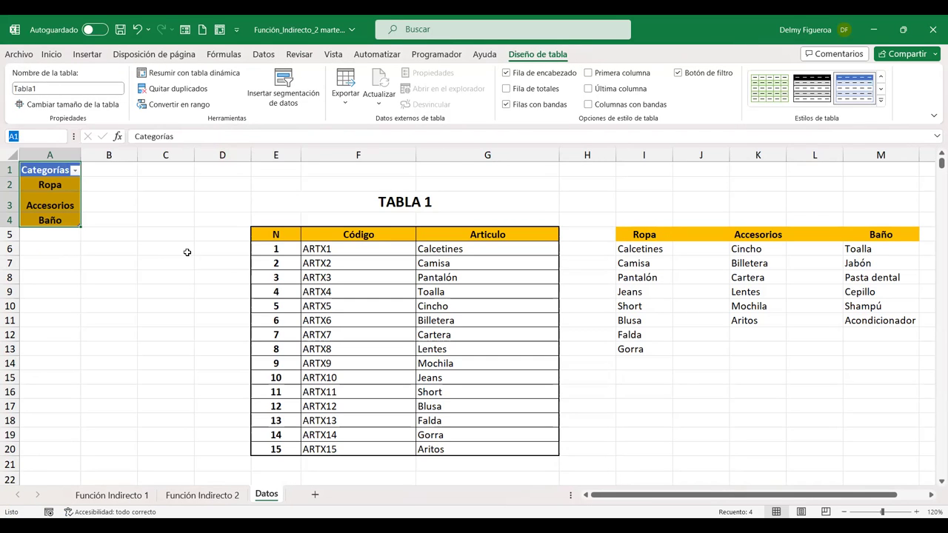
click(92, 88)
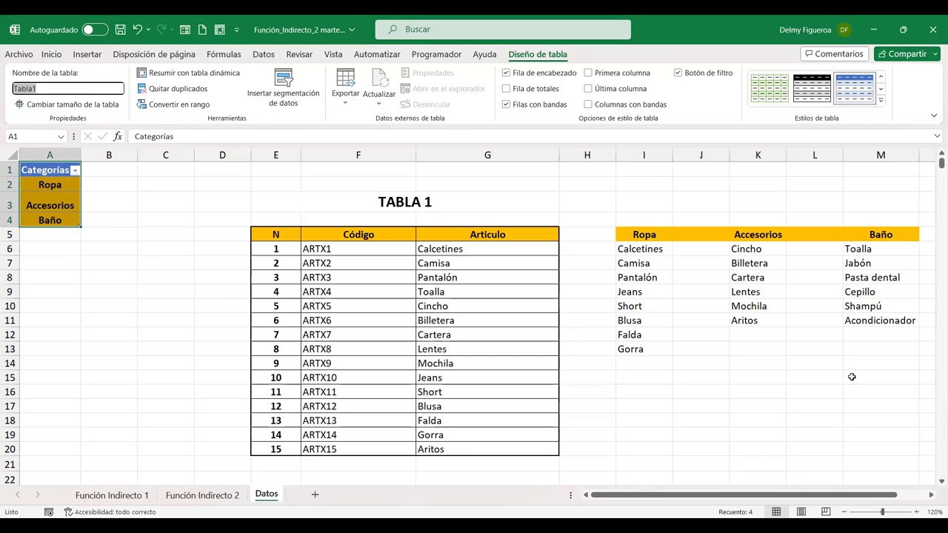
text(Categoría)
key(Return)
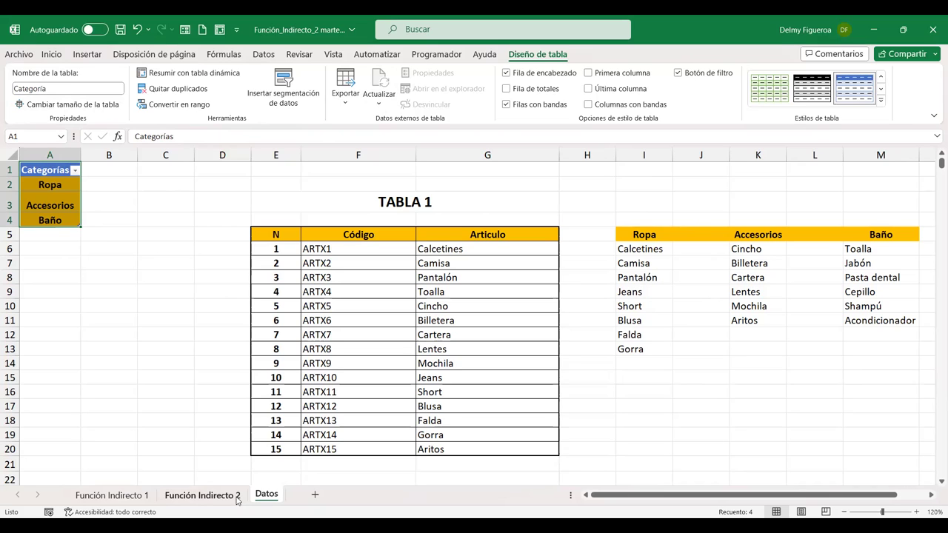
click(58, 184)
drag(58, 203, 58, 219)
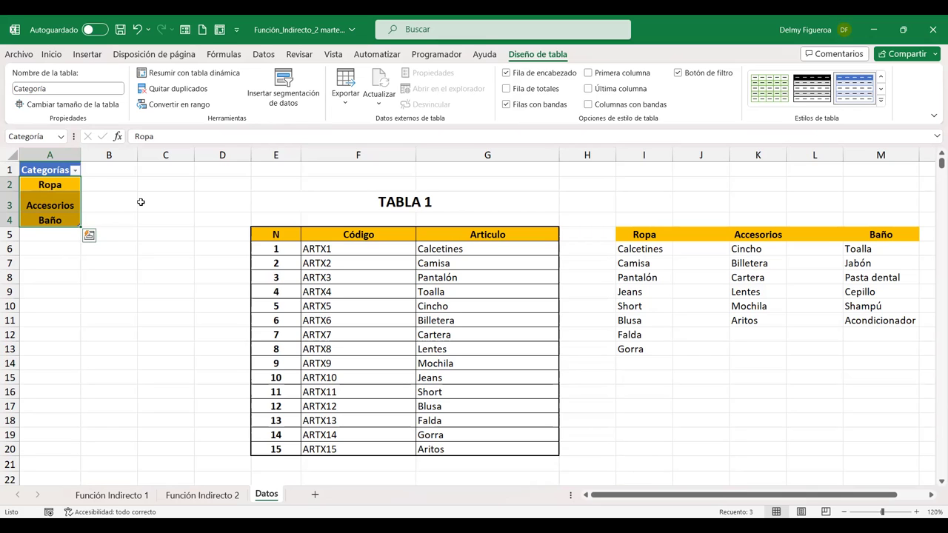
click(202, 494)
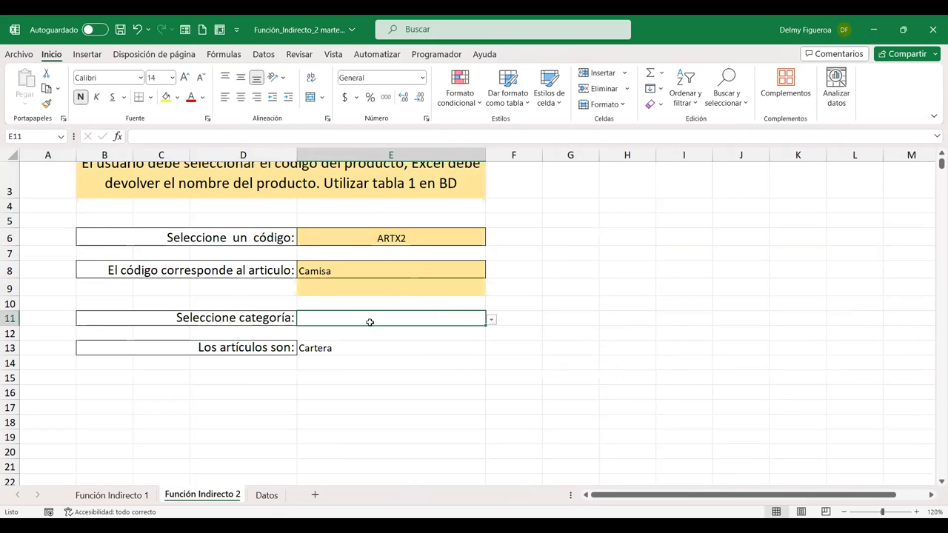
click(263, 56)
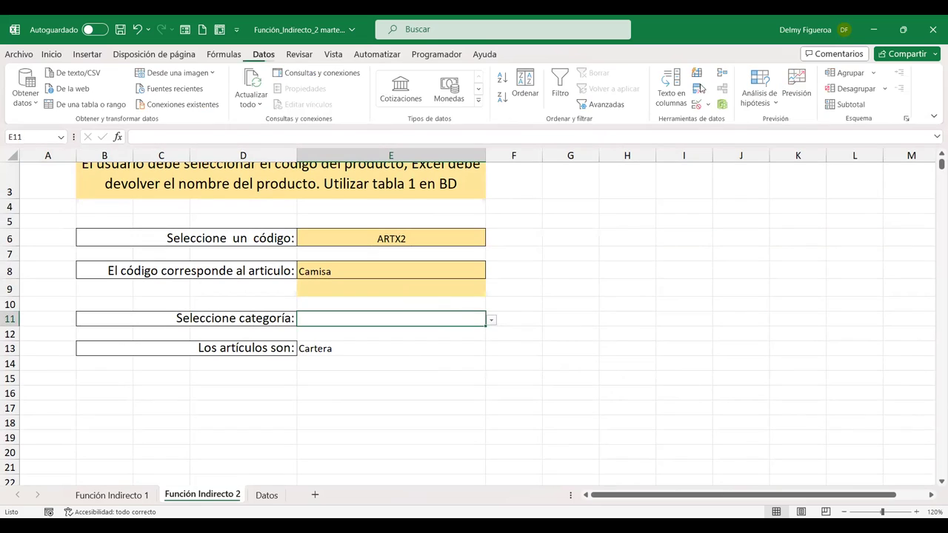
click(696, 105)
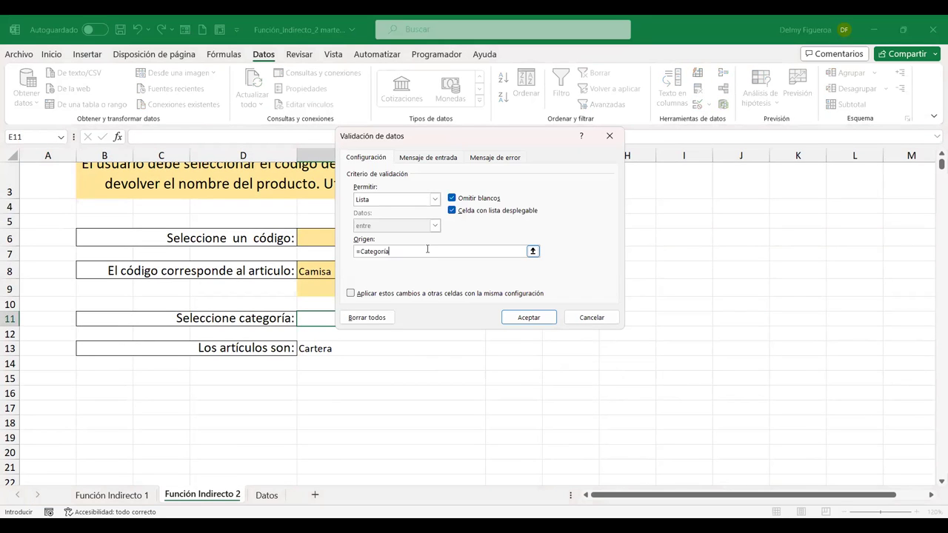
click(529, 318)
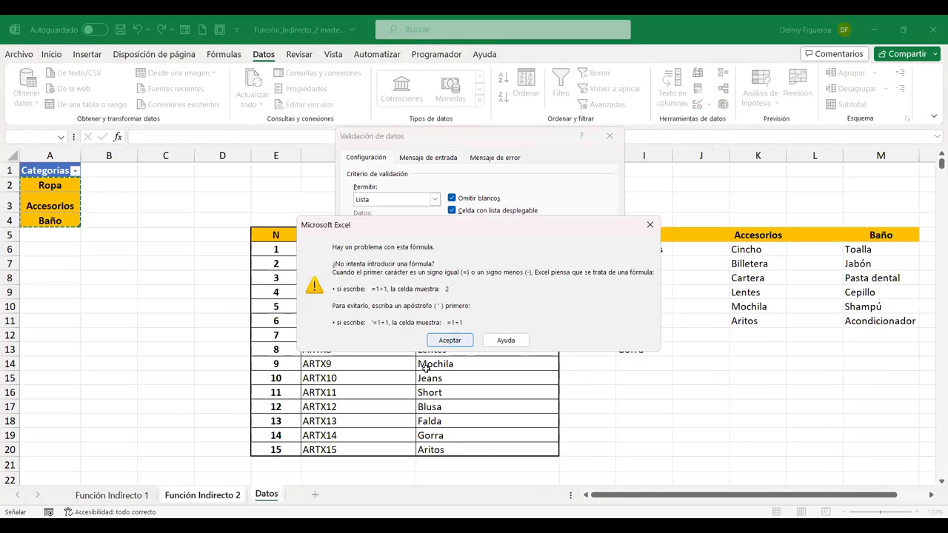
key(Return)
click(527, 319)
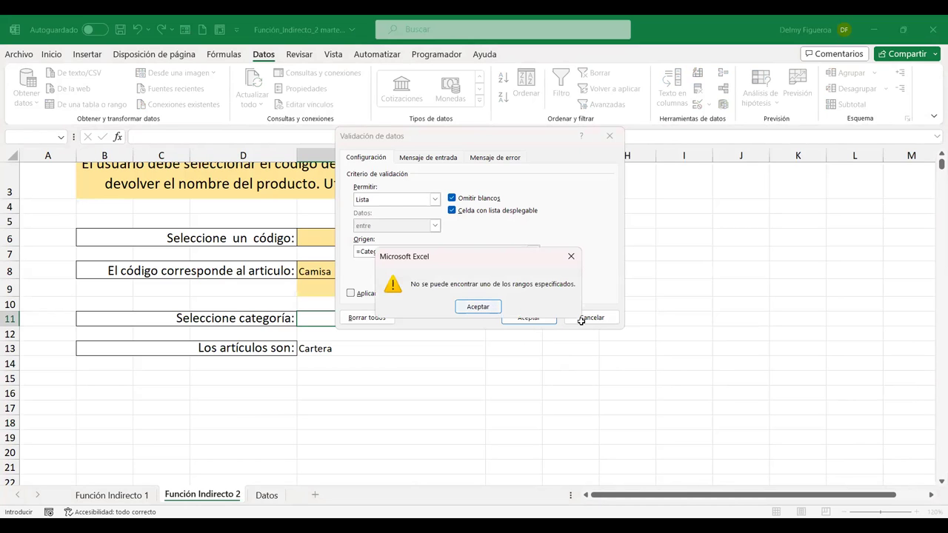
key(Return)
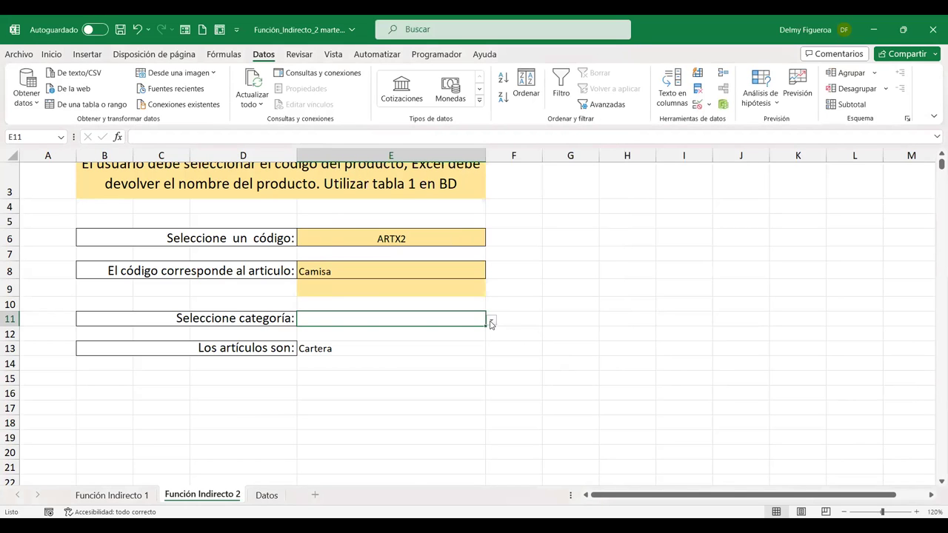
click(266, 494)
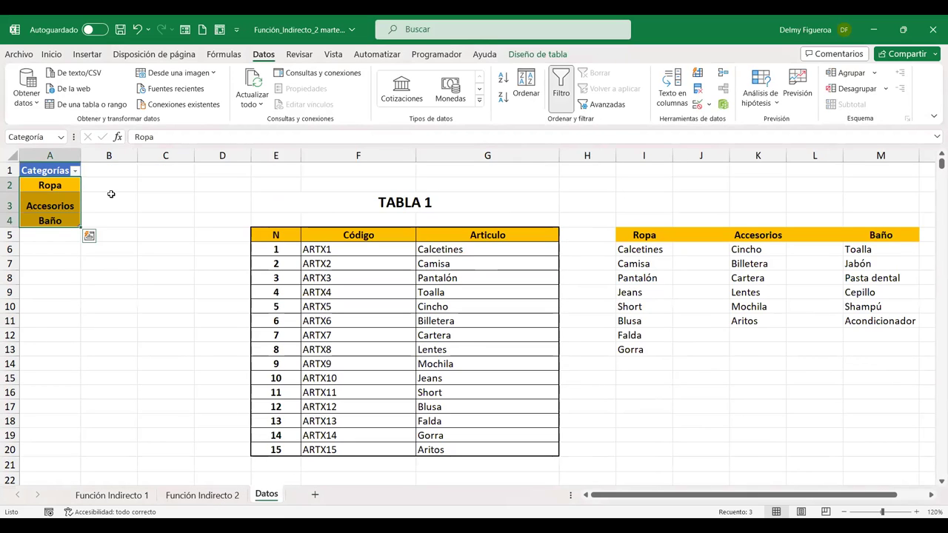
click(111, 193)
click(44, 200)
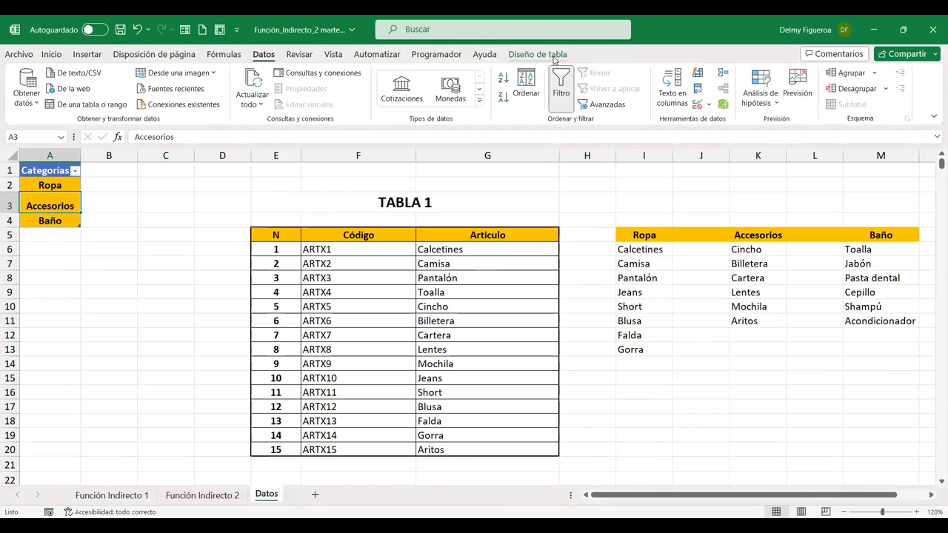
click(554, 56)
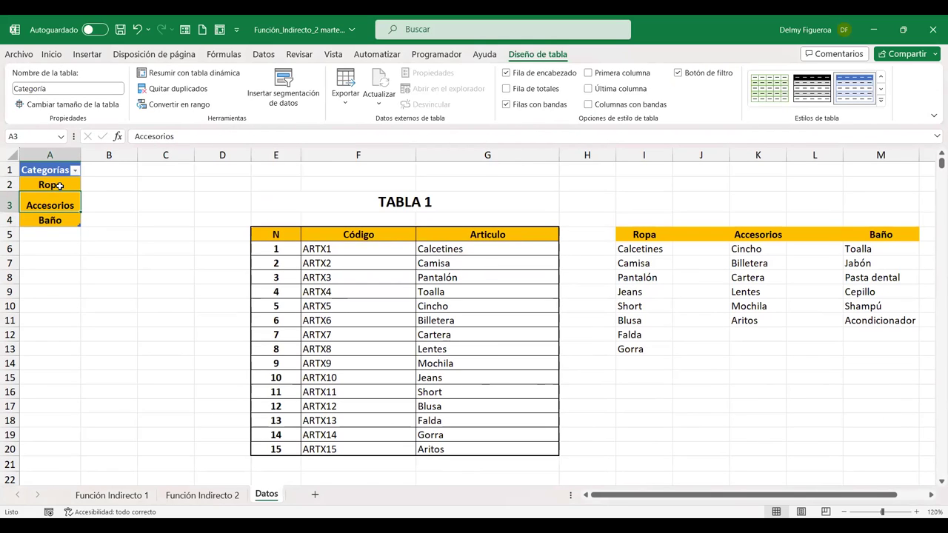
drag(56, 185, 58, 219)
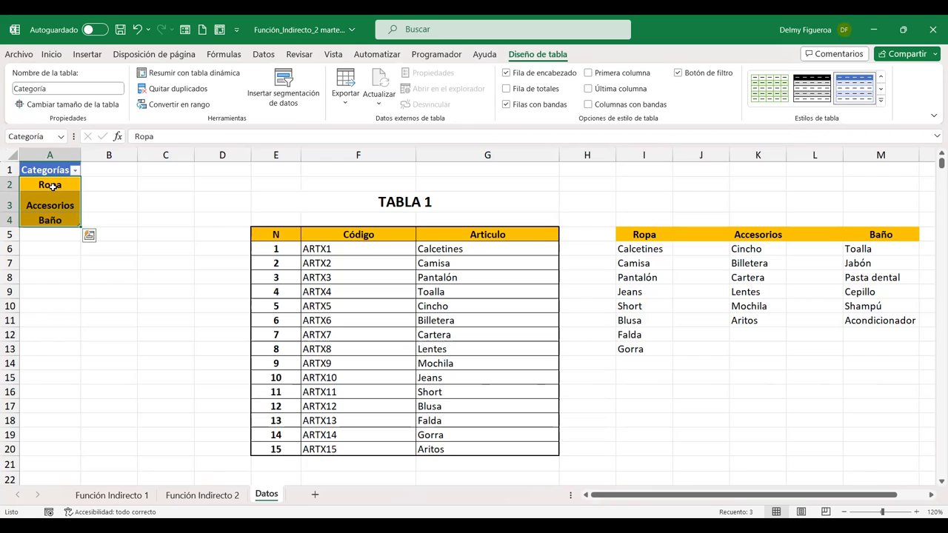
click(91, 186)
click(64, 137)
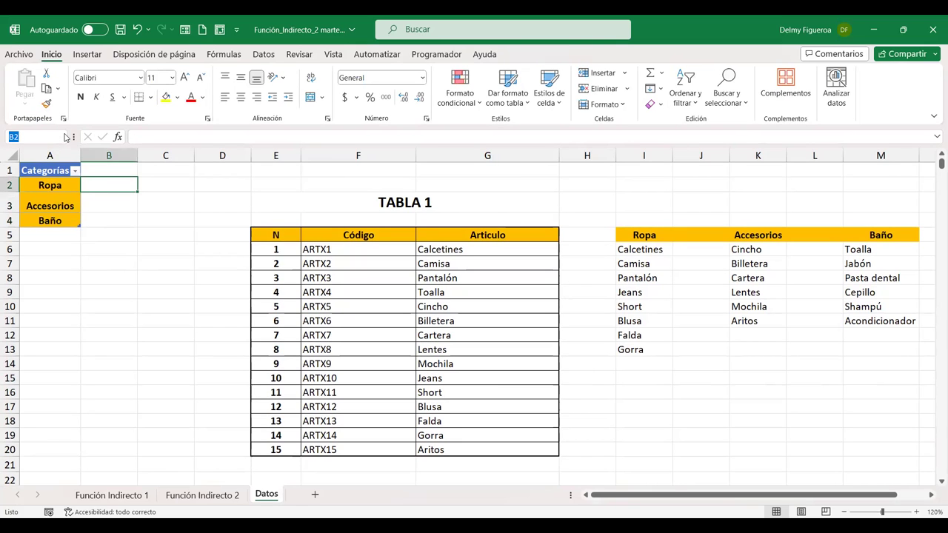
click(65, 137)
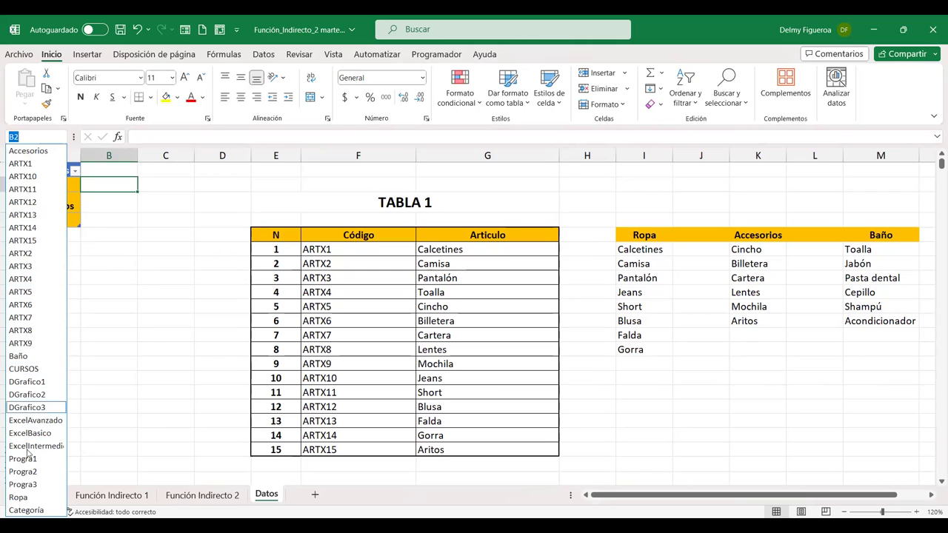
click(38, 511)
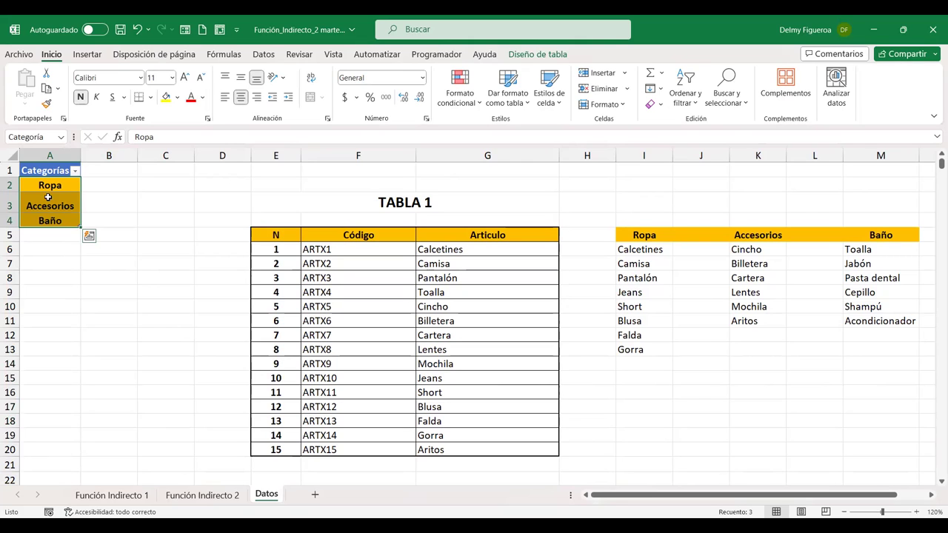
click(224, 54)
click(437, 101)
scroll(489, 229, down, 5)
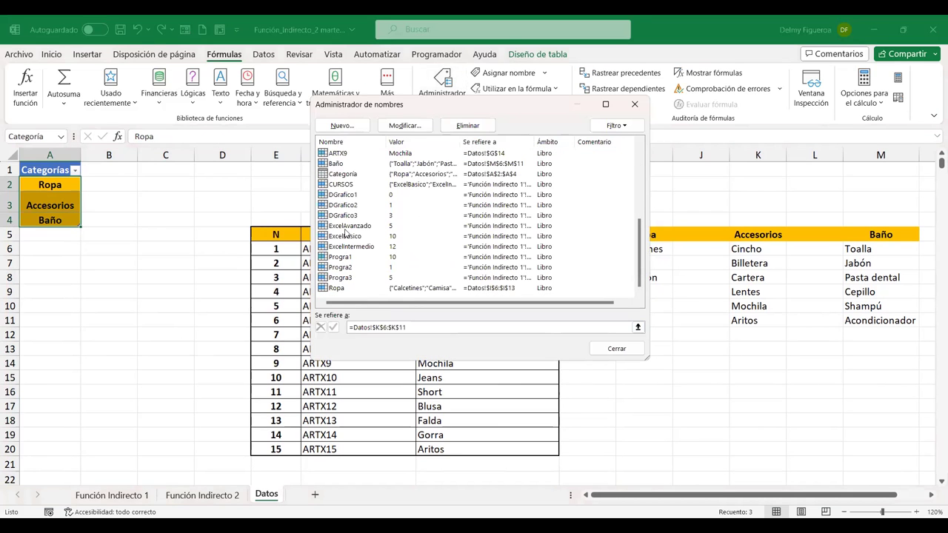
click(416, 288)
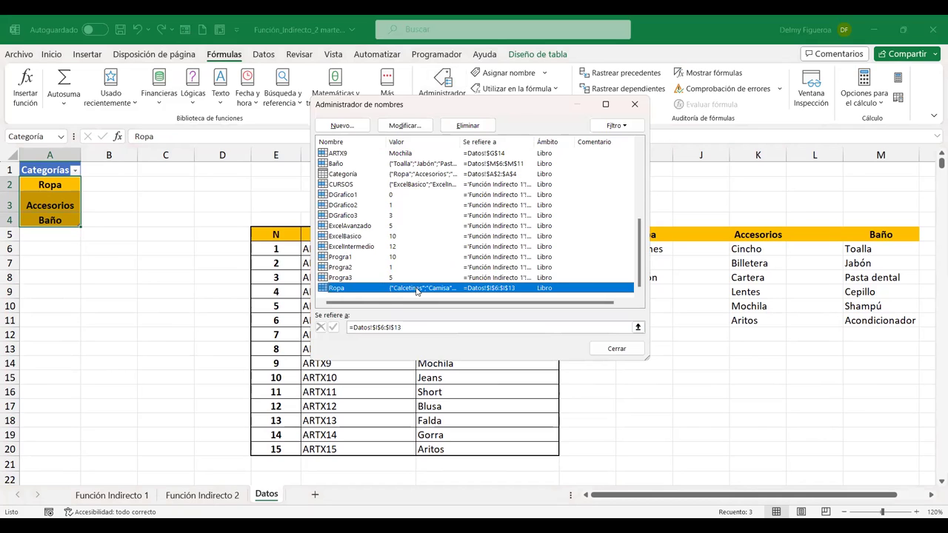
scroll(416, 290, up, 2)
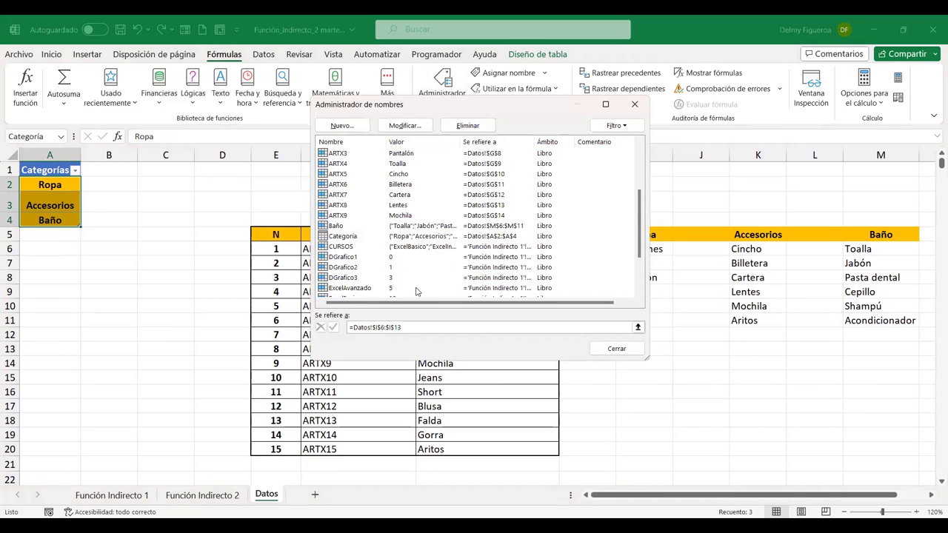
click(374, 237)
click(416, 127)
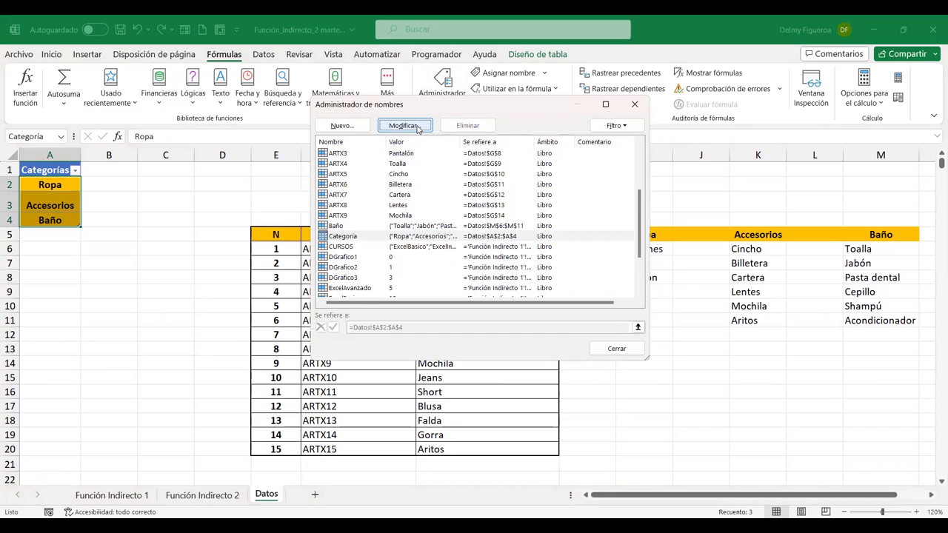
click(491, 185)
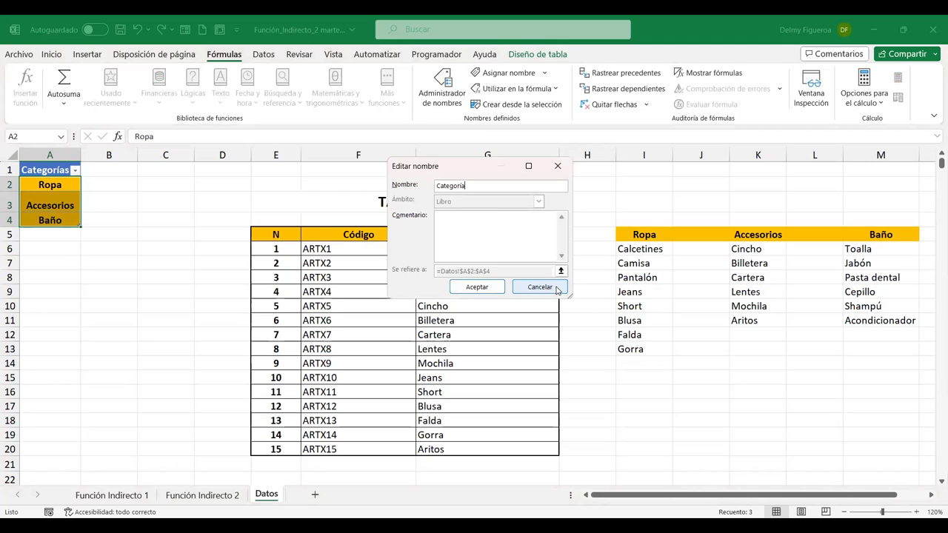
click(557, 288)
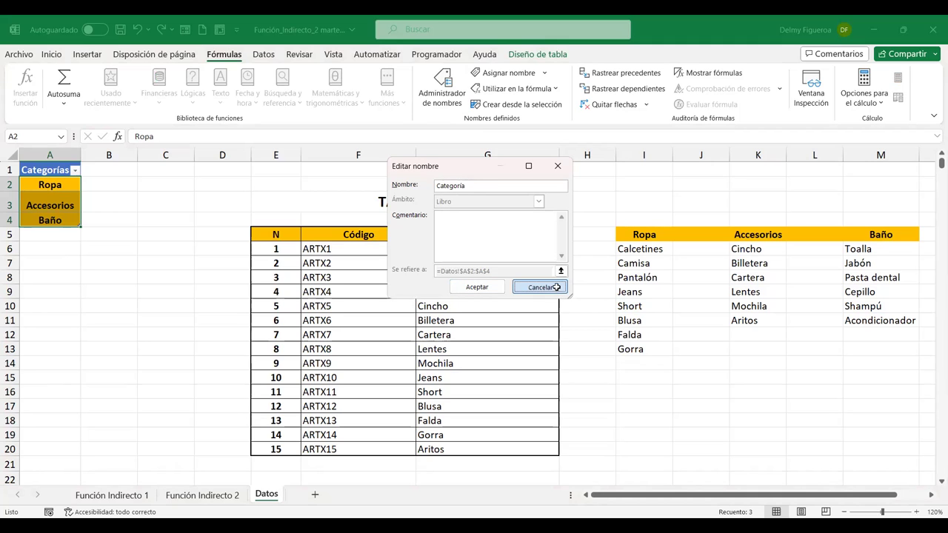
click(625, 352)
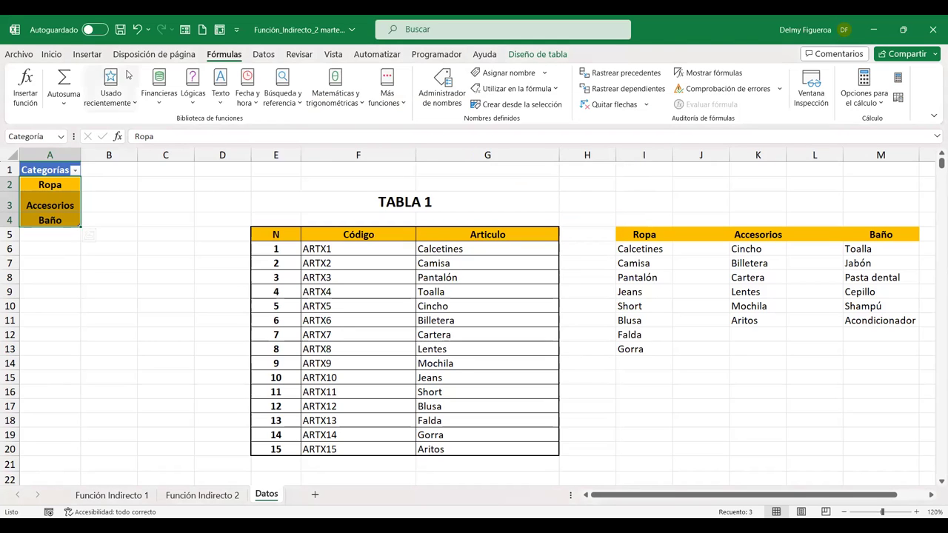
click(537, 54)
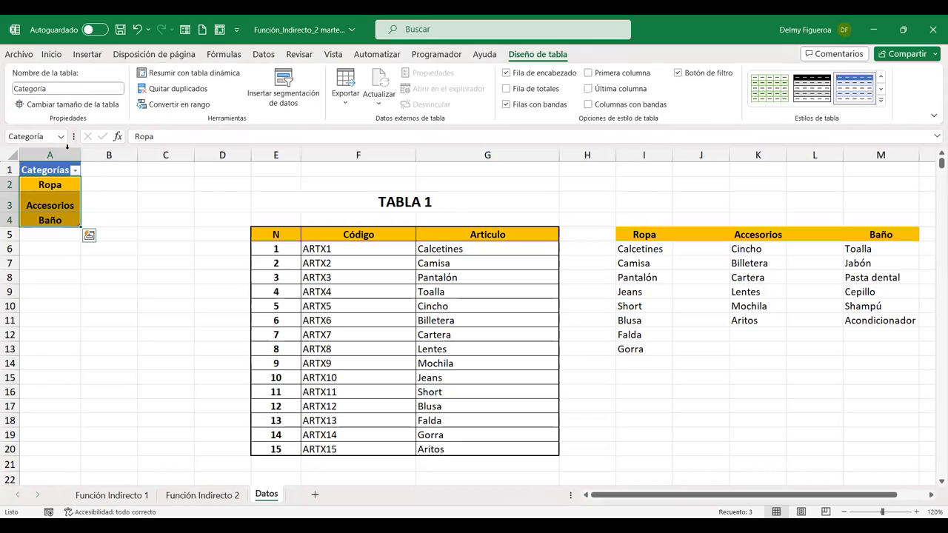
click(30, 136)
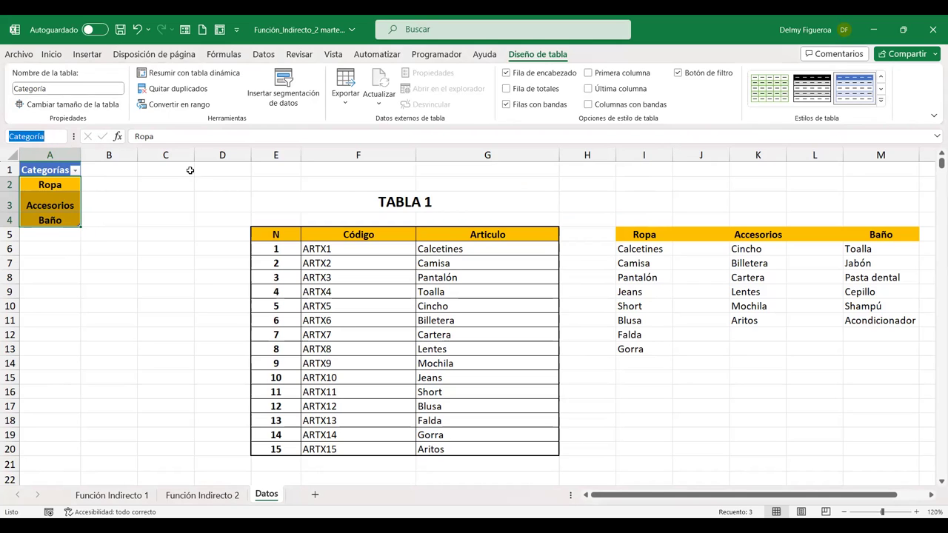
click(151, 215)
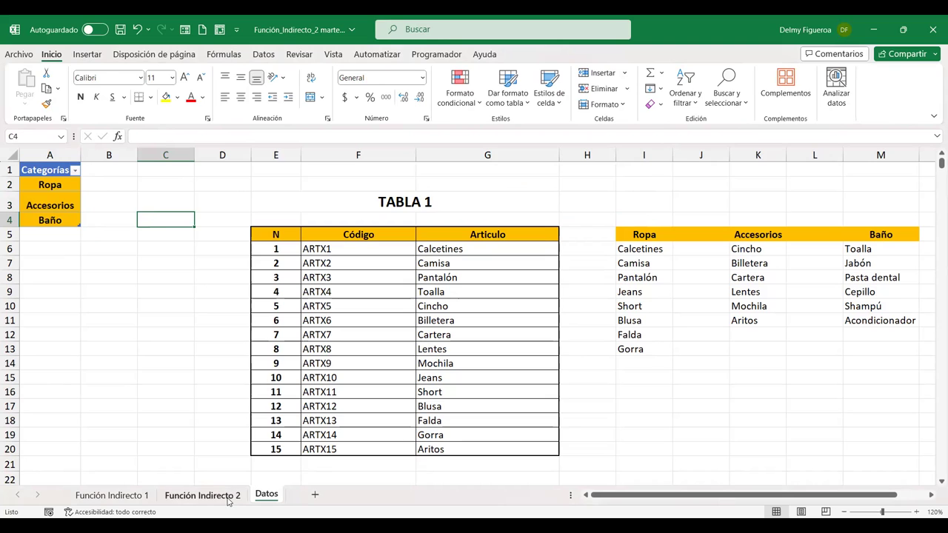
- Open E11's data validation on Función Indirecto 2; the old list source triggers missing-range errors
click(203, 495)
click(346, 264)
click(349, 316)
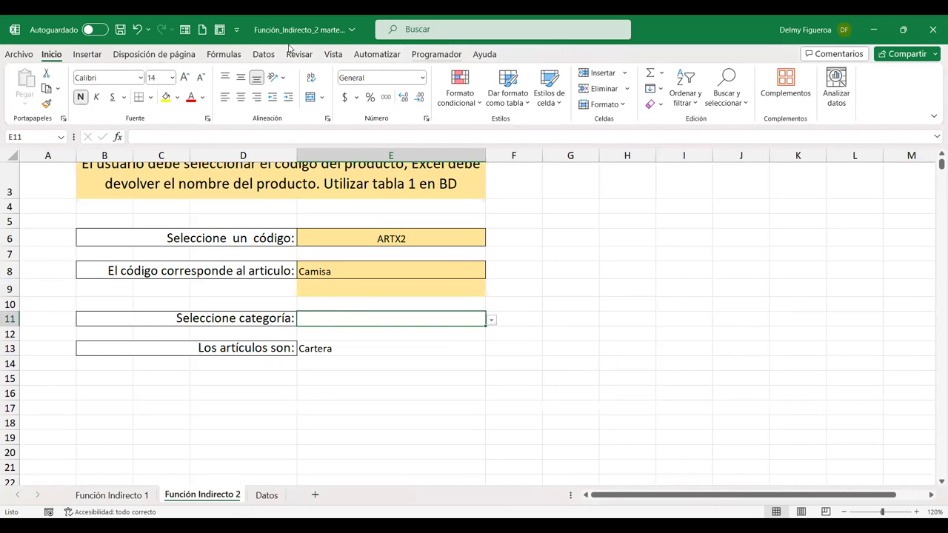
click(262, 54)
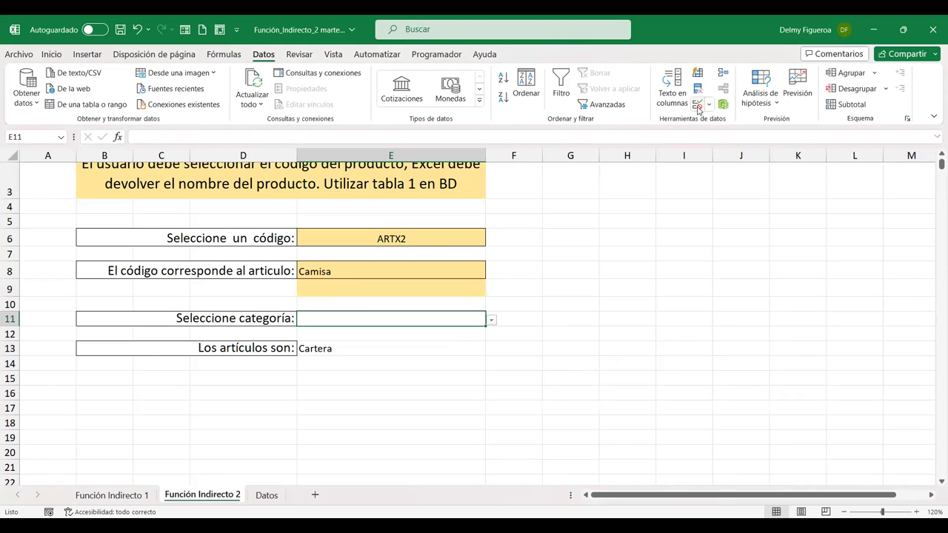
click(697, 105)
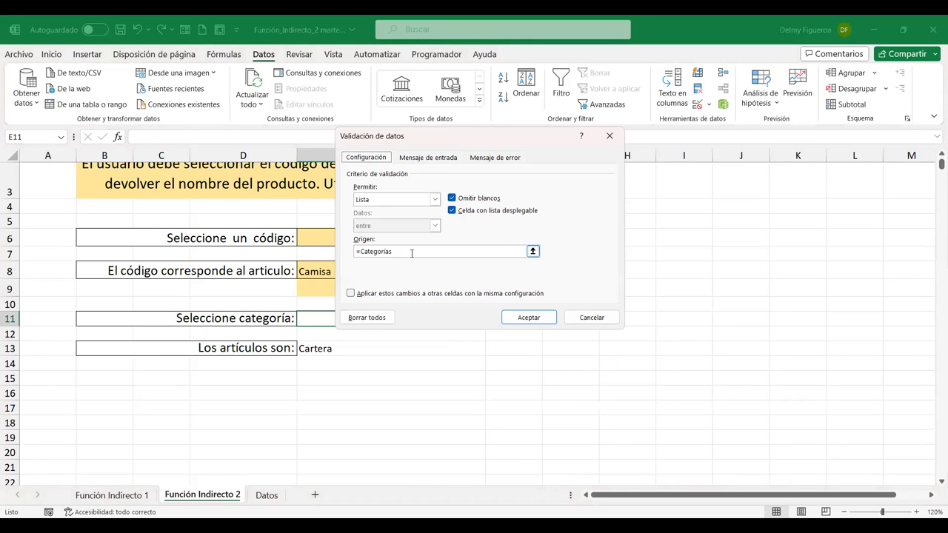
click(528, 318)
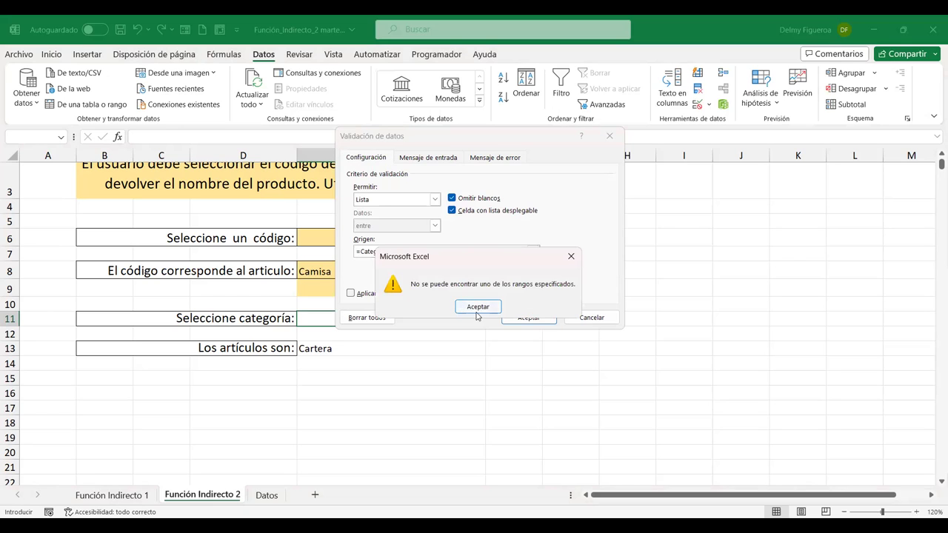
key(Return)
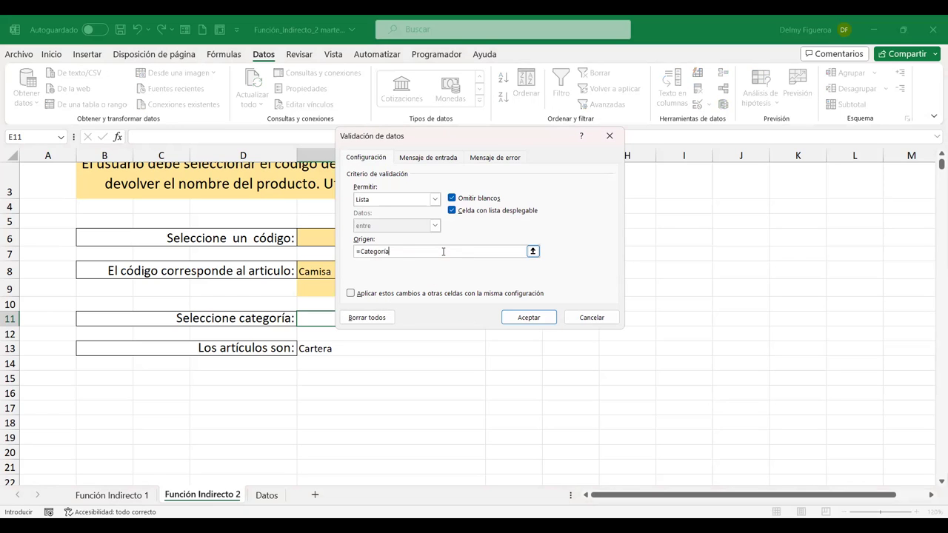
click(530, 317)
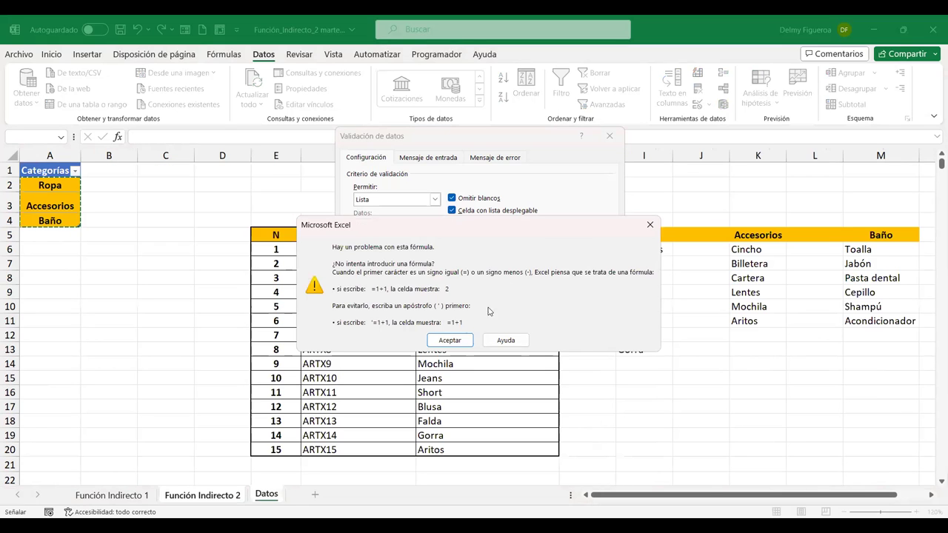
key(Return)
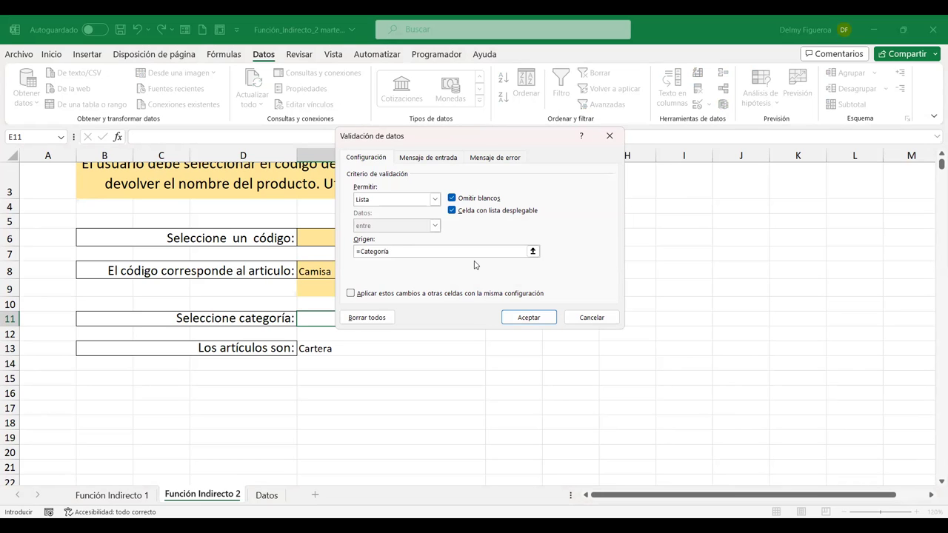
click(547, 322)
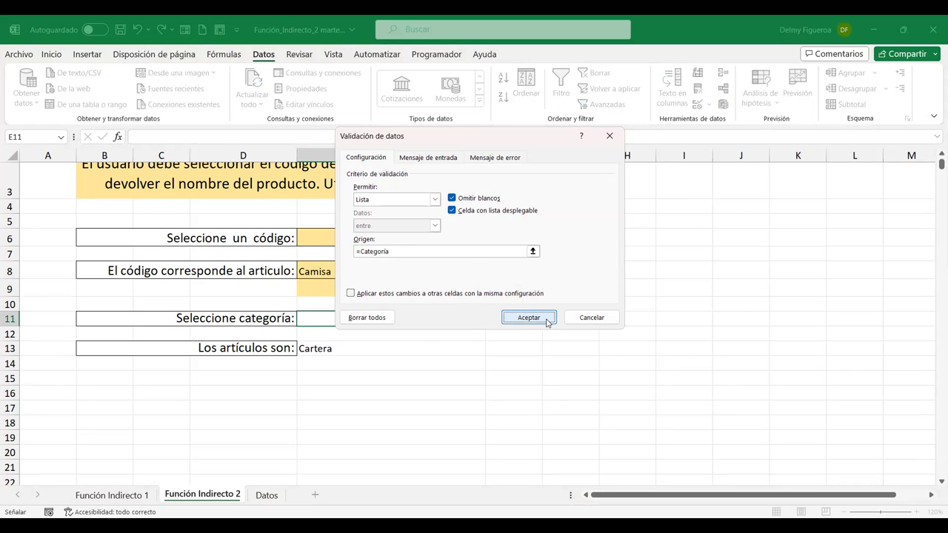
click(467, 341)
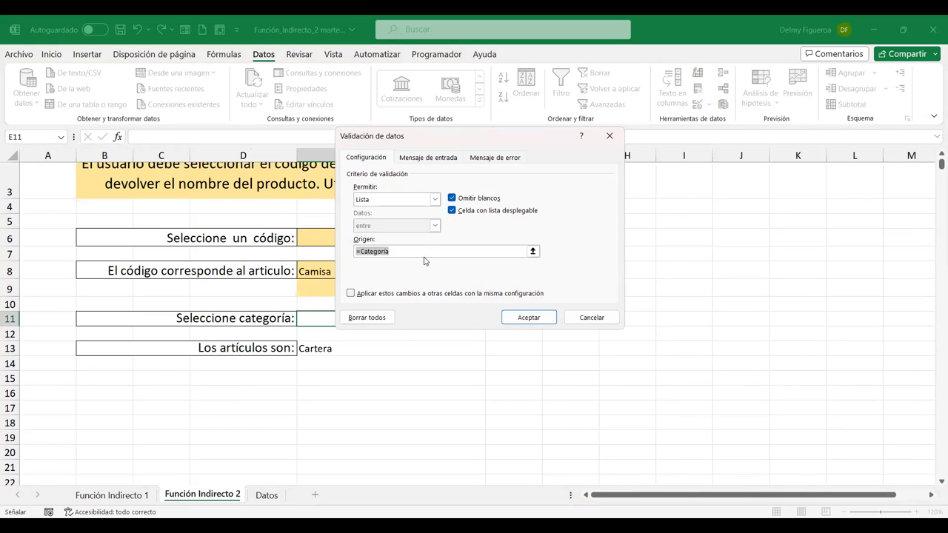
- Set E11's list source to =Datos!$A$2:$A$4 and apply it
click(427, 252)
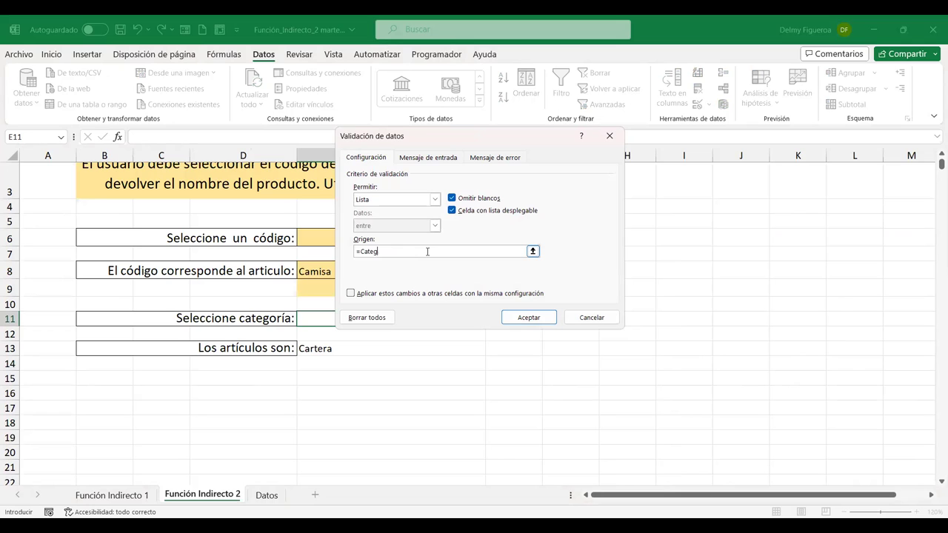
click(268, 496)
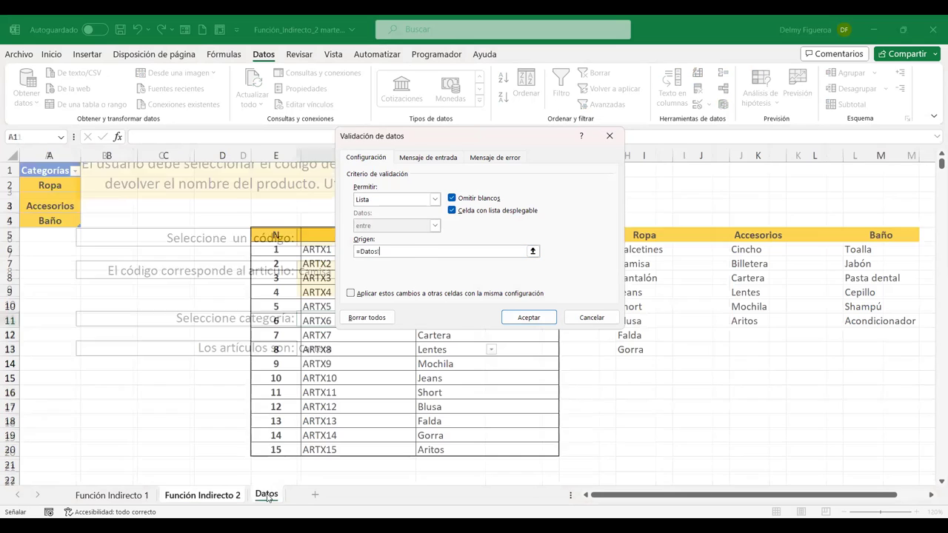
click(56, 191)
shift+click(50, 221)
click(529, 317)
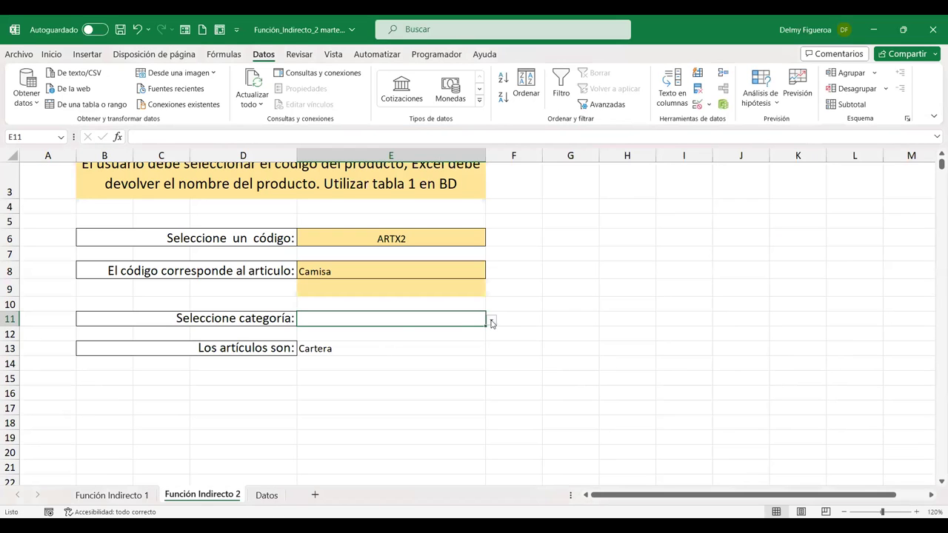
- Choose Ropa in E11 and Jeans in E13, then select the Ropa list I5:I13 on Datos
click(491, 322)
click(381, 334)
click(447, 349)
click(492, 351)
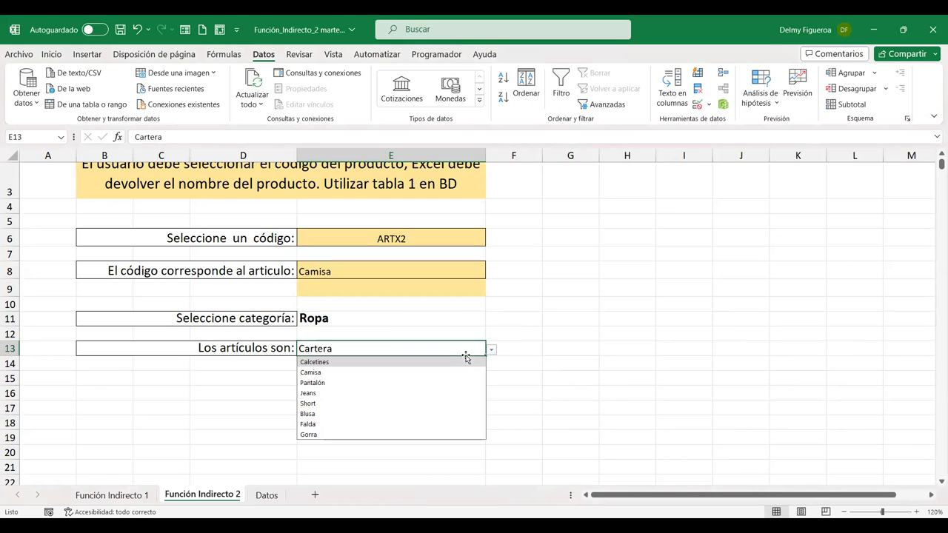
click(373, 392)
click(388, 318)
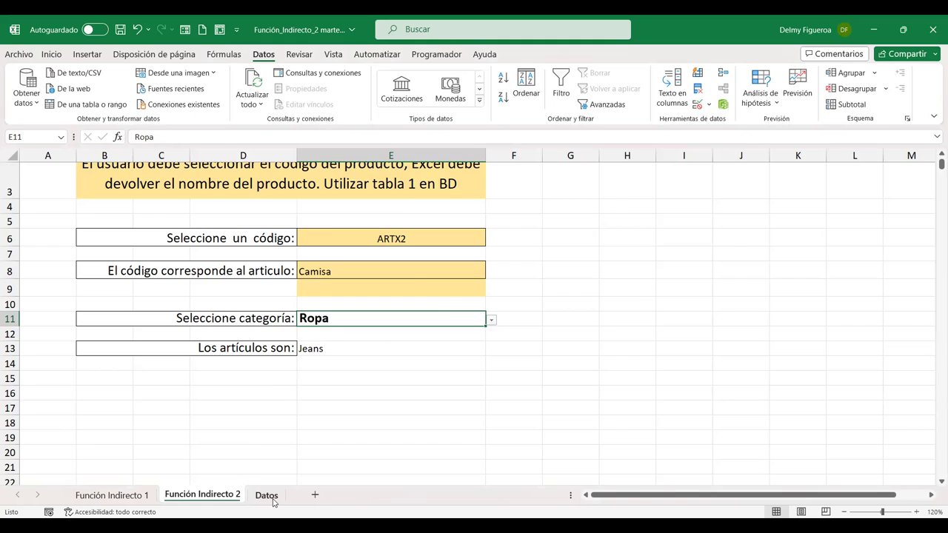
click(267, 496)
drag(641, 235, 637, 350)
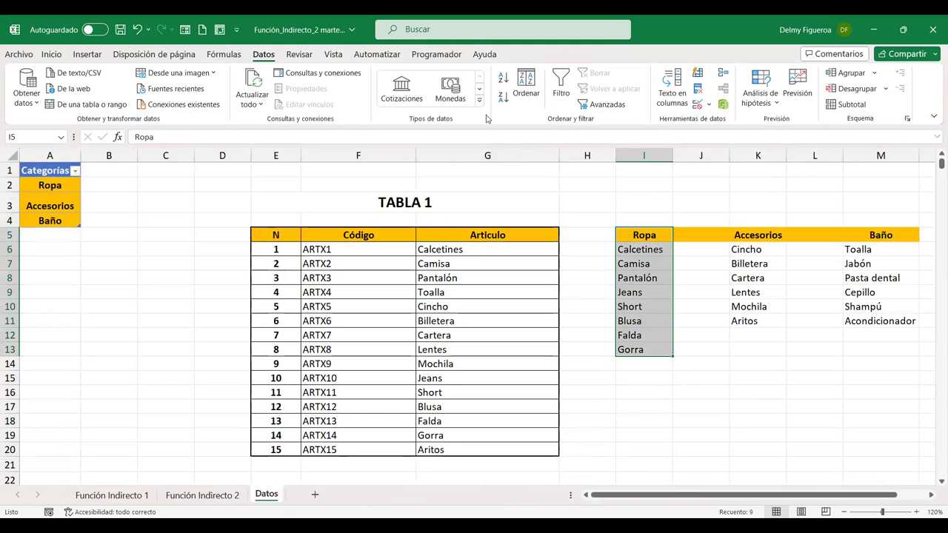
- Turn the Ropa list into a table; naming it Ropa is rejected as a duplicate
key(ctrl+t)
click(476, 278)
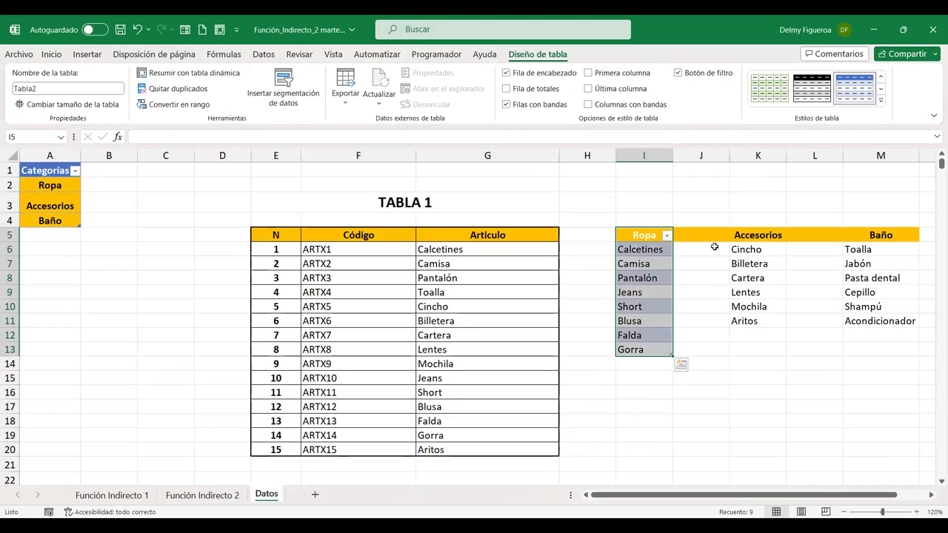
click(81, 84)
text(Ropa)
key(Return)
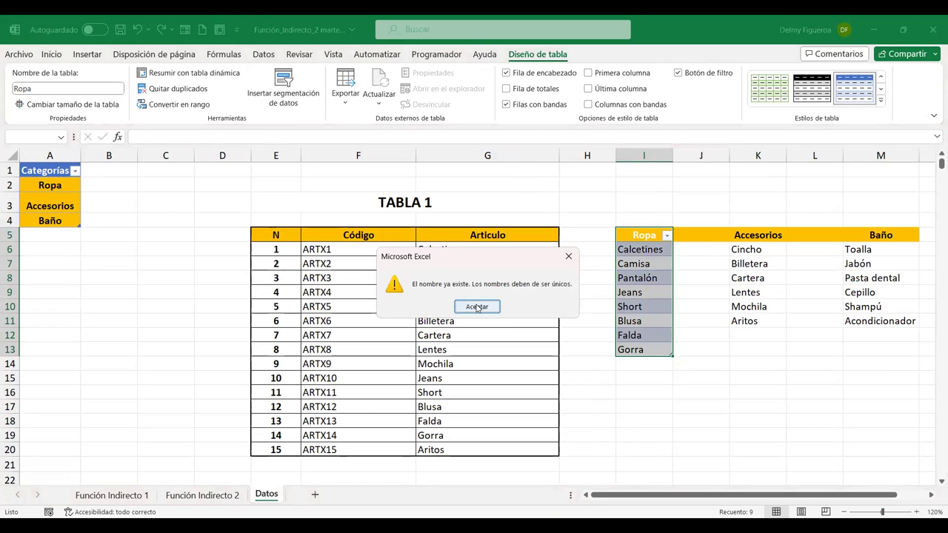
click(477, 307)
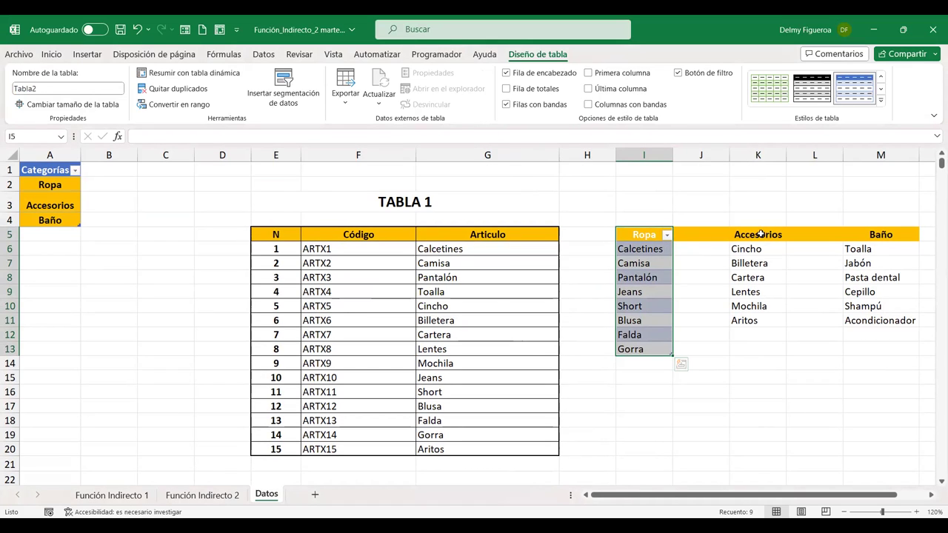
- Make the Accesorios column K5:K11 a table named Accesorio2
drag(759, 234, 748, 321)
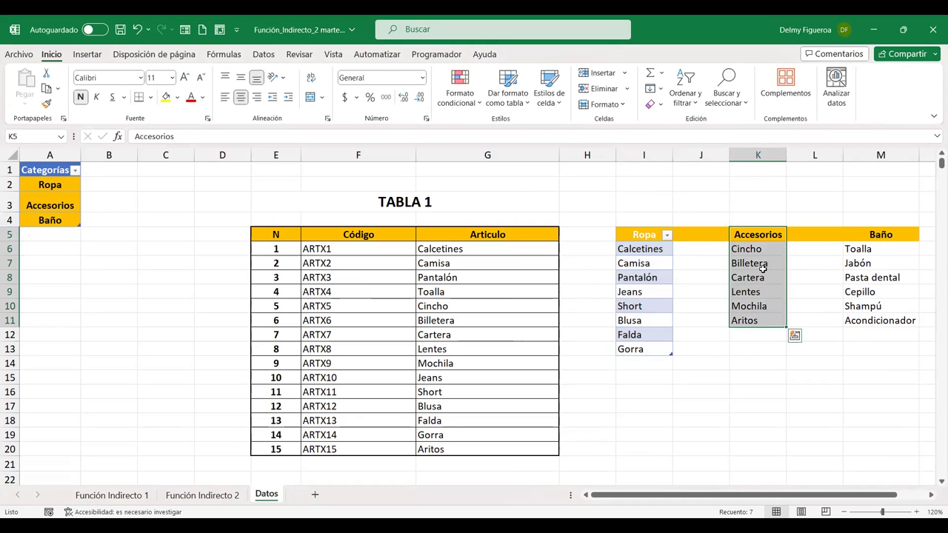
key(ctrl+t)
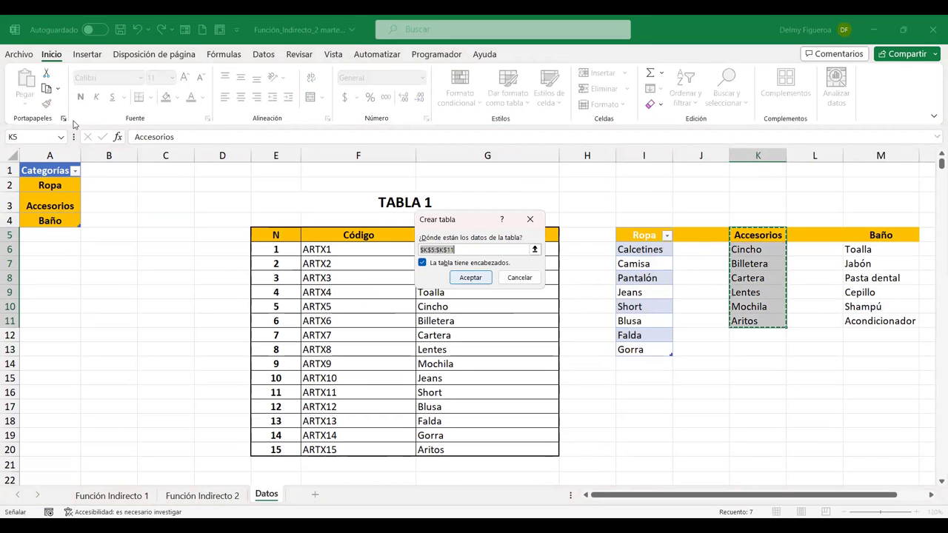
key(Return)
text(Acce)
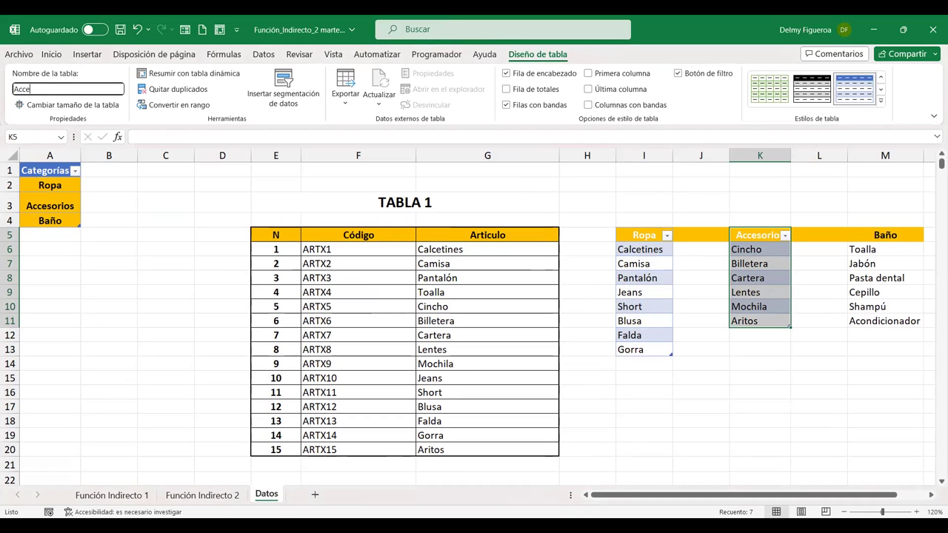
text(sorios)
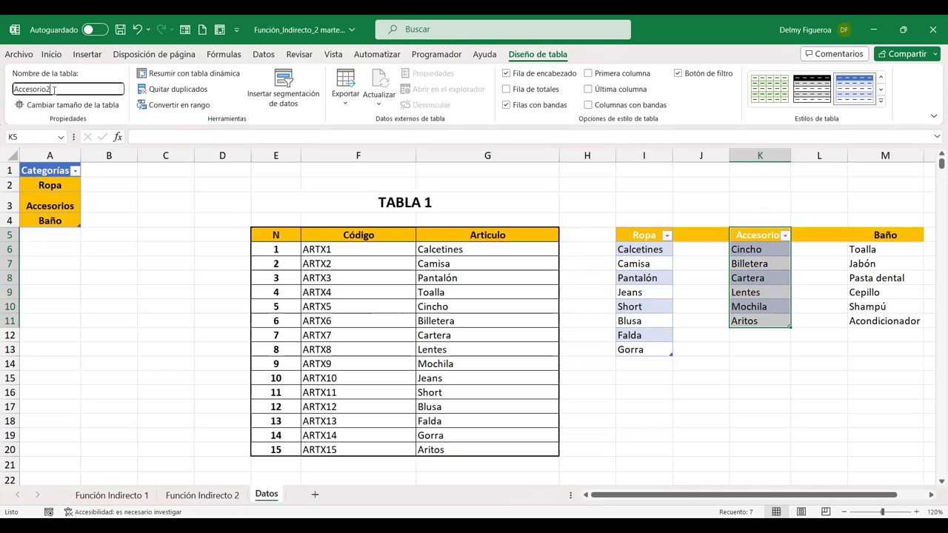
text(2)
key(Return)
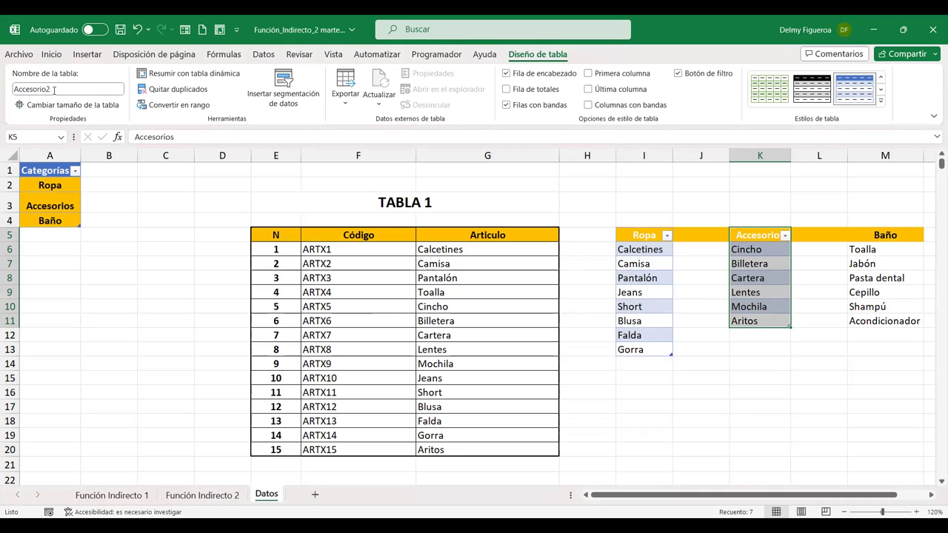
- Make the Baño column M5:M11 a table, naming it Baño2 after Baño is rejected
drag(888, 240, 878, 320)
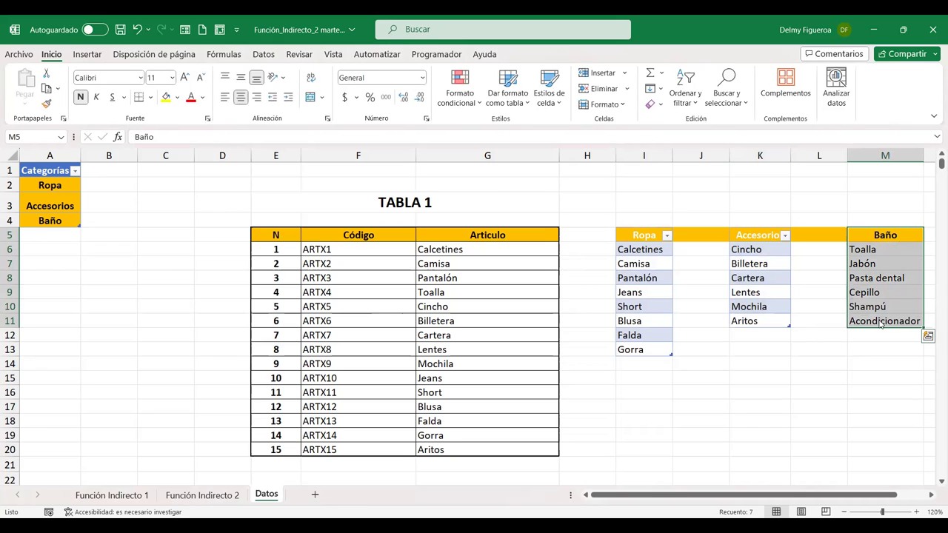
key(ctrl+t)
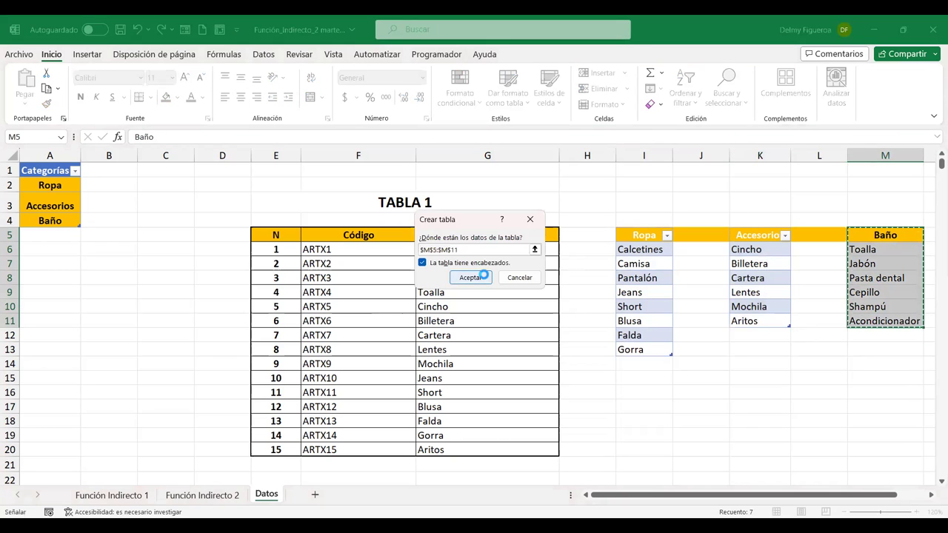
click(485, 278)
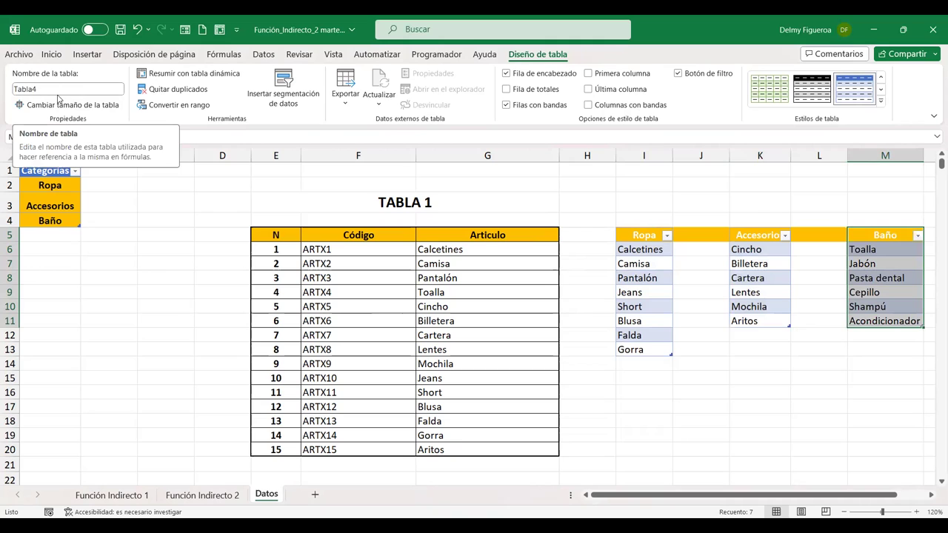
click(57, 89)
text(Bañ)
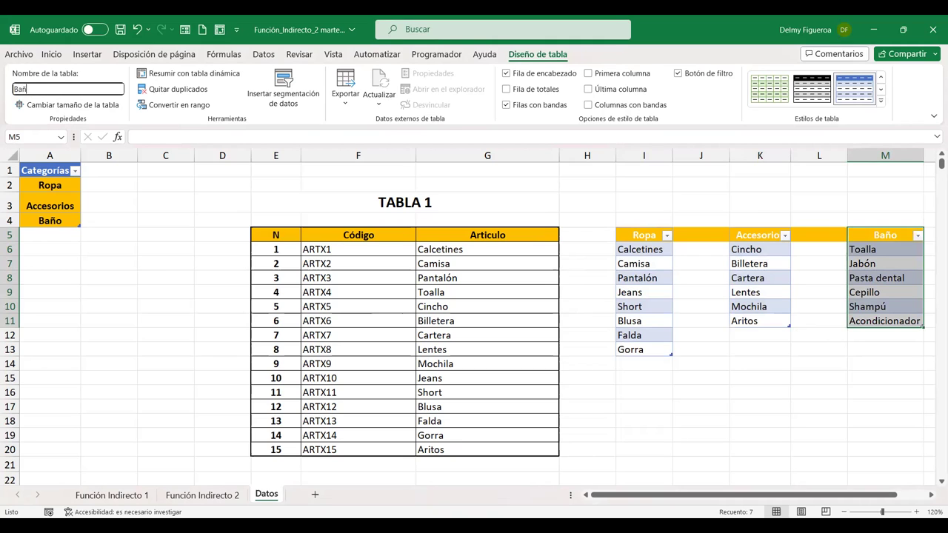
key(Return)
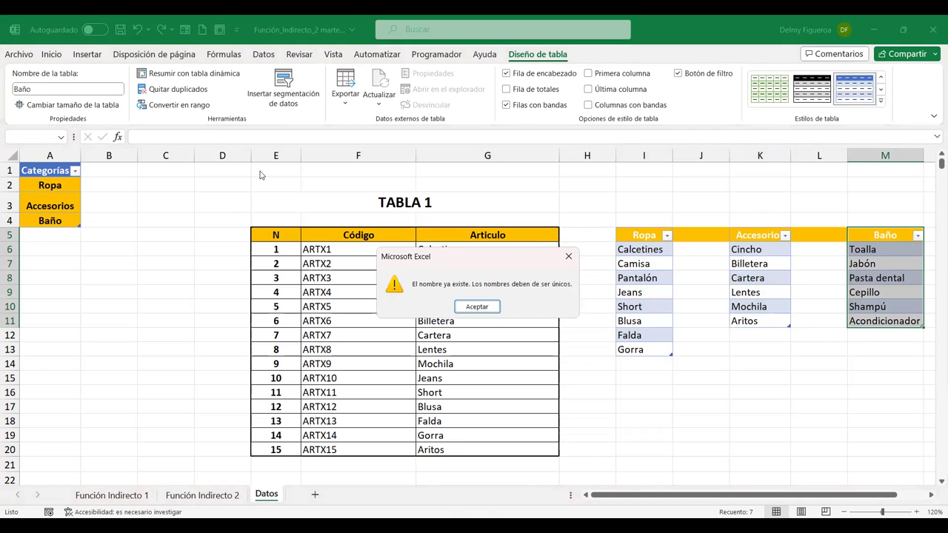
click(476, 307)
text(Baño)
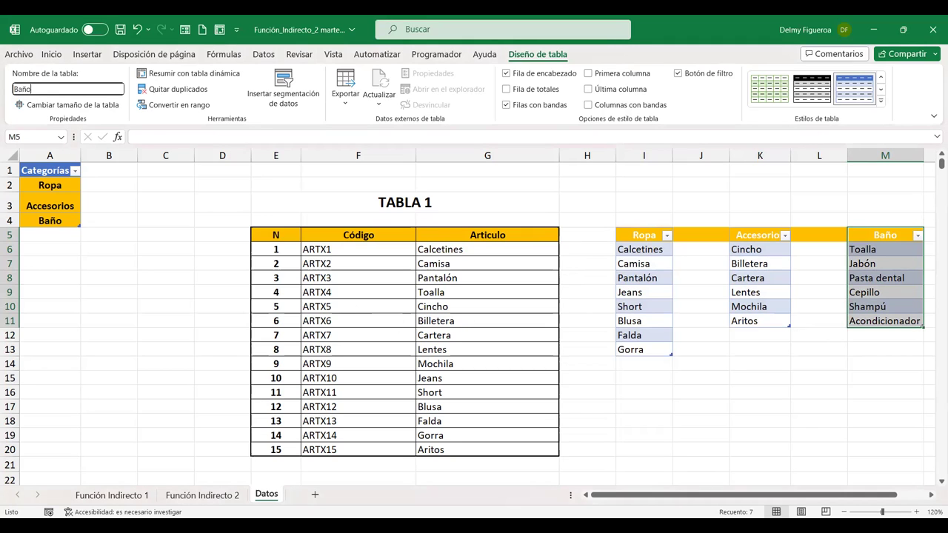
key(Return)
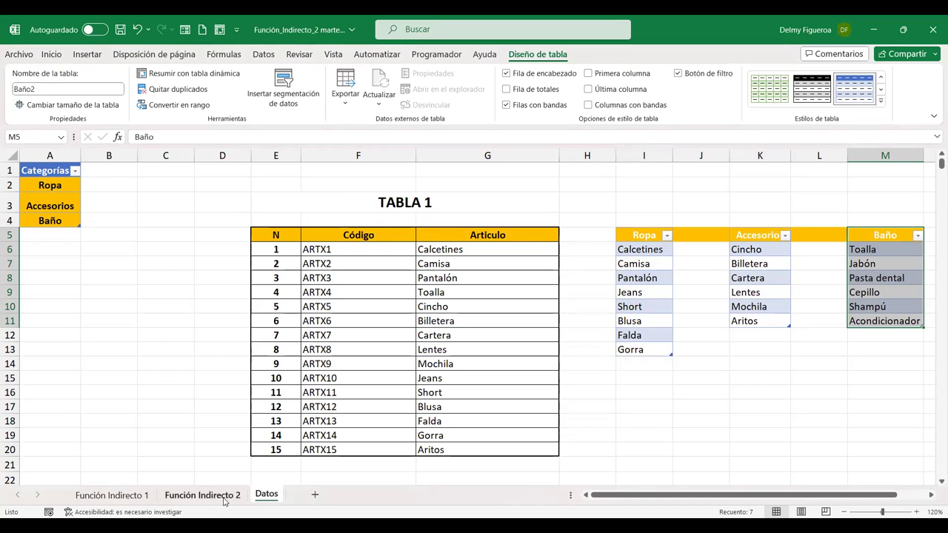
- Inspect the article cell E13's validation rule =INDIRECTO($E$11) without changing it
click(223, 501)
click(368, 349)
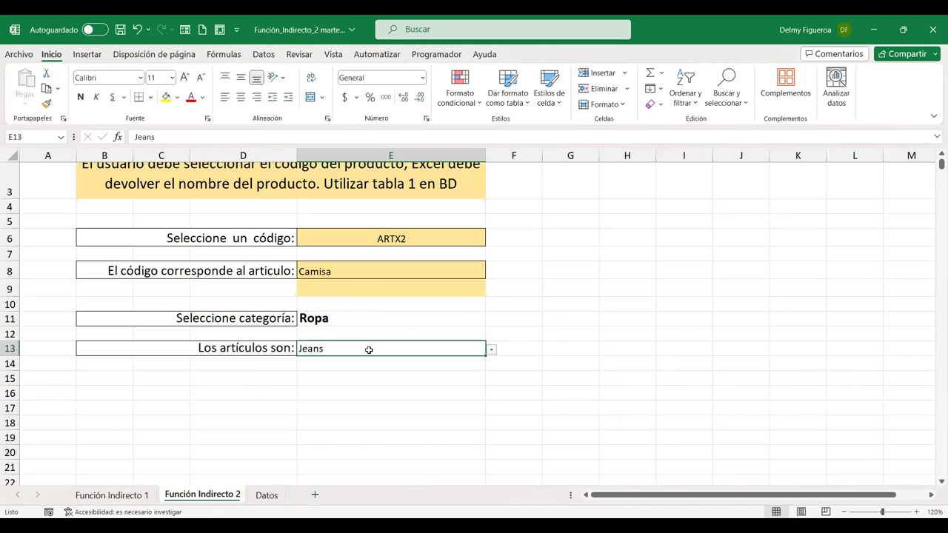
click(391, 320)
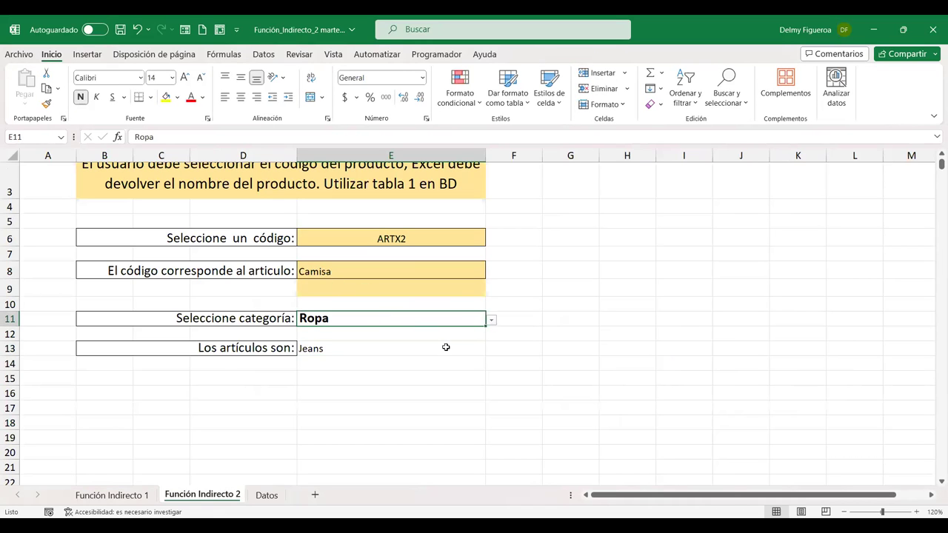
click(446, 347)
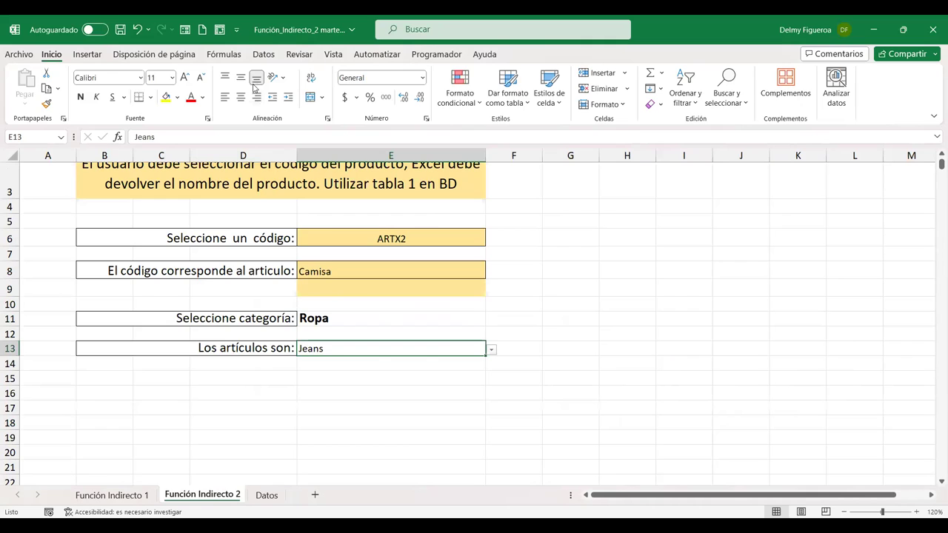
click(262, 56)
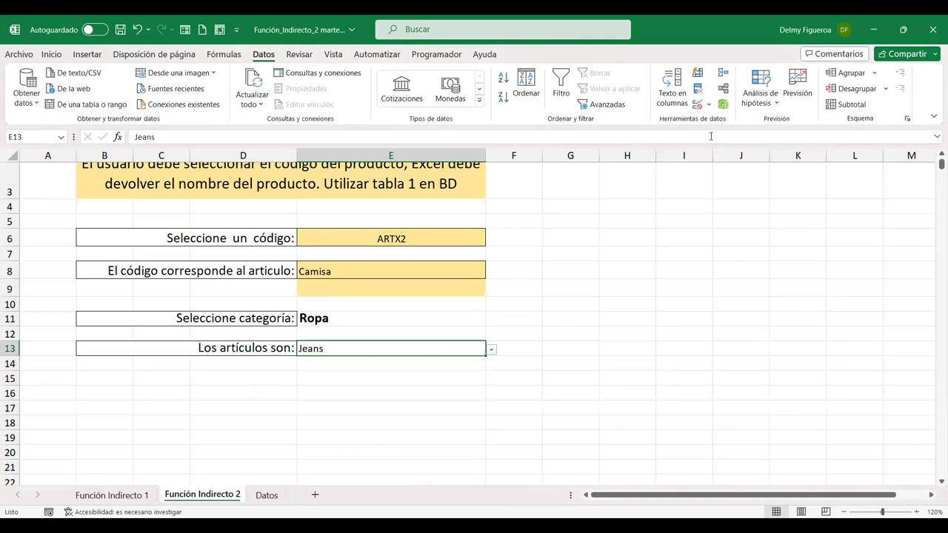
click(697, 104)
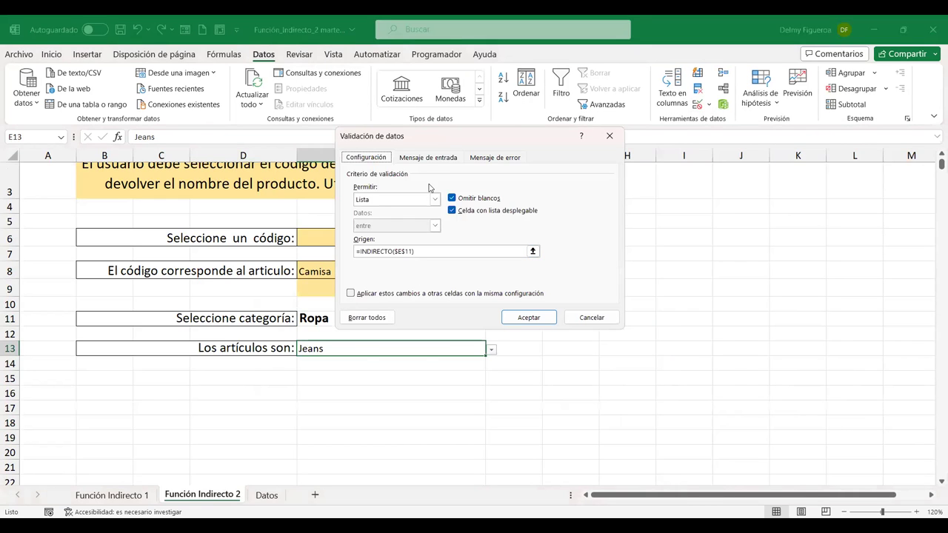
drag(442, 135, 655, 172)
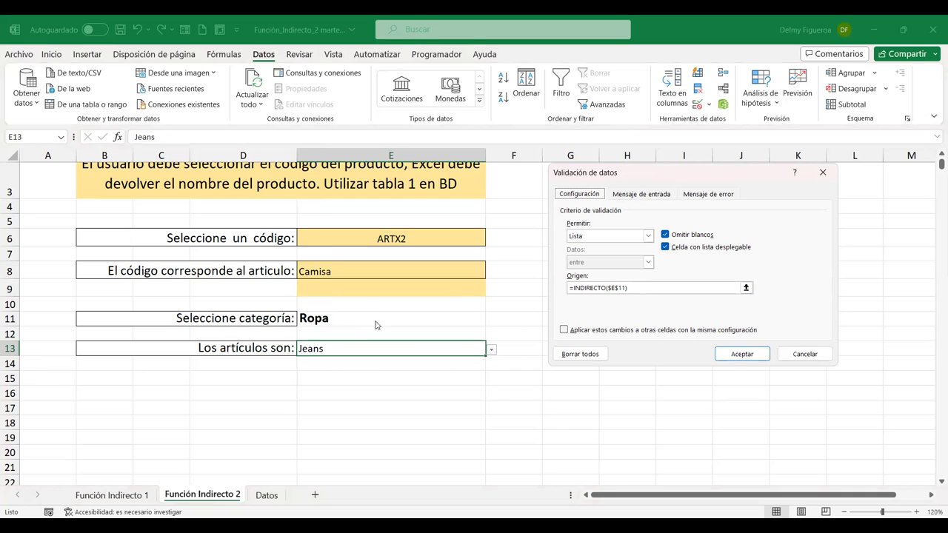
click(741, 353)
- Choose Baño in E11 and Shampú in E13, then review the article choices
click(423, 320)
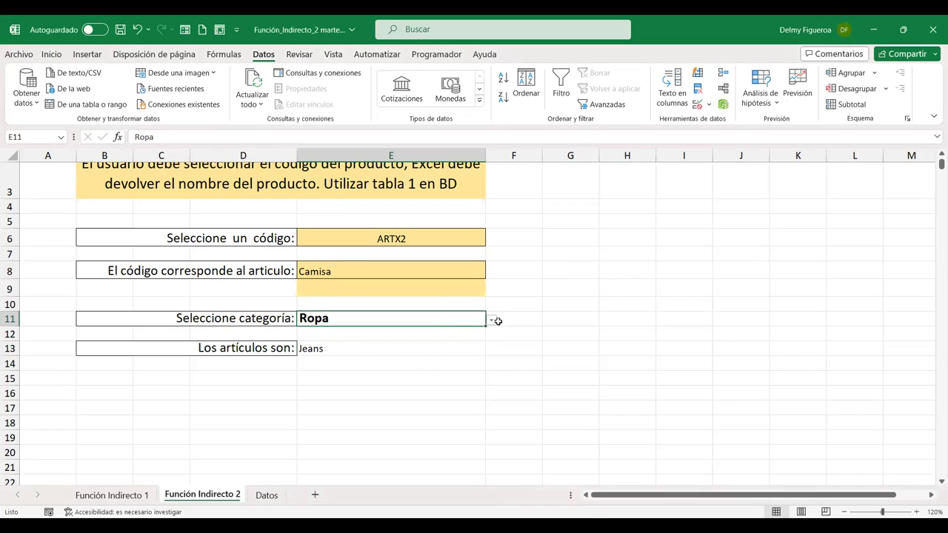
click(491, 320)
click(328, 354)
click(433, 350)
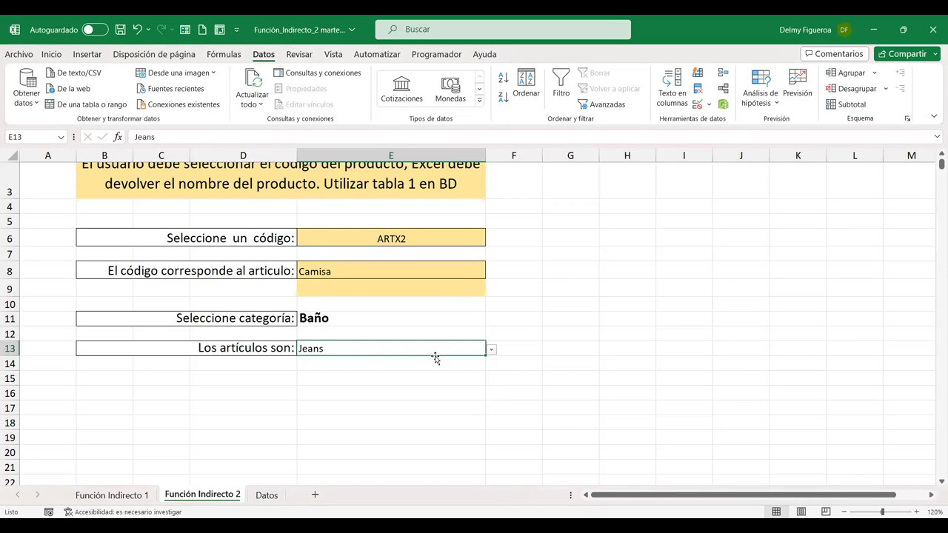
click(492, 353)
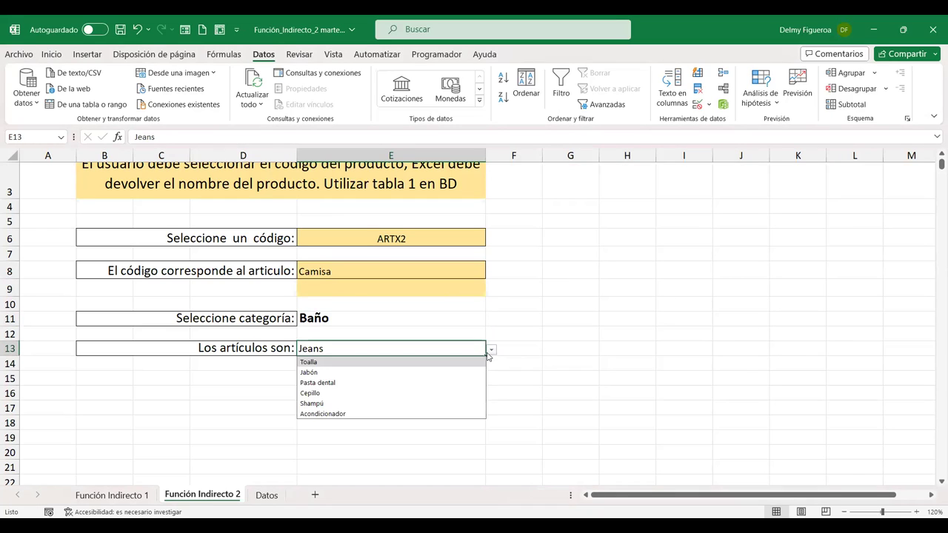
click(345, 404)
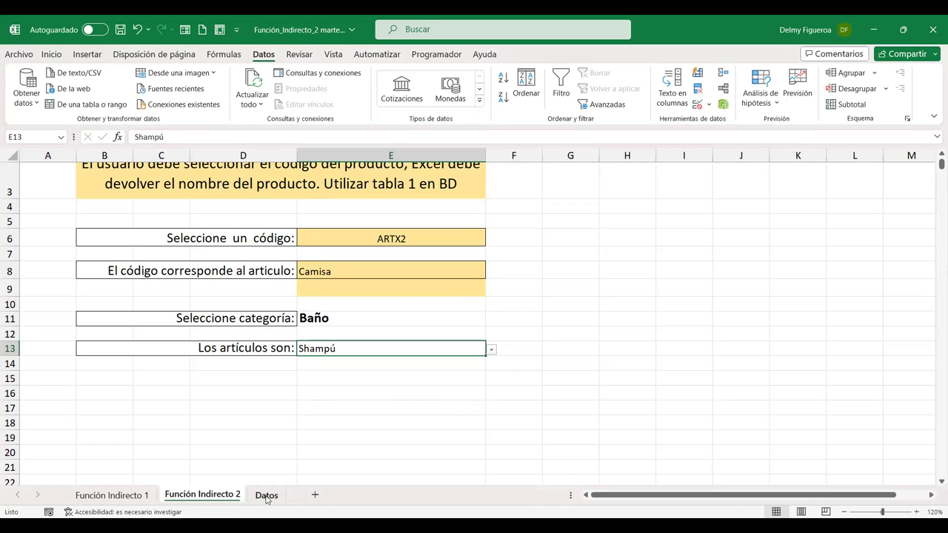
click(491, 353)
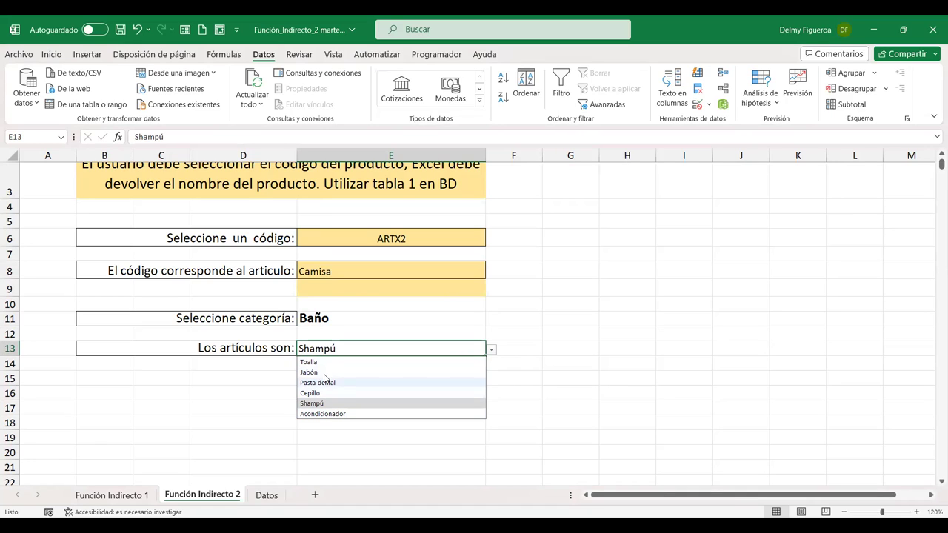
- Add Bolso in K12 to the Accesorios table, then go back to Función Indirecto 2
click(267, 495)
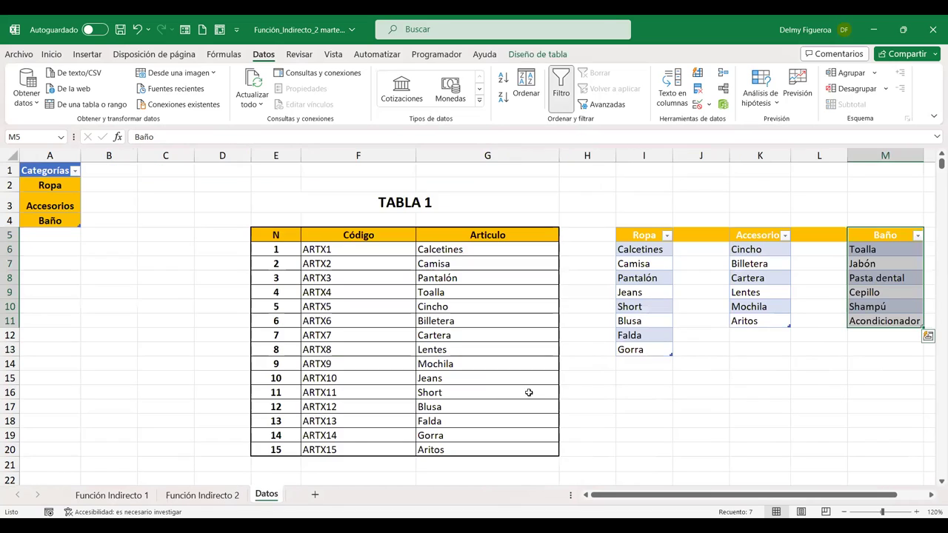
click(875, 339)
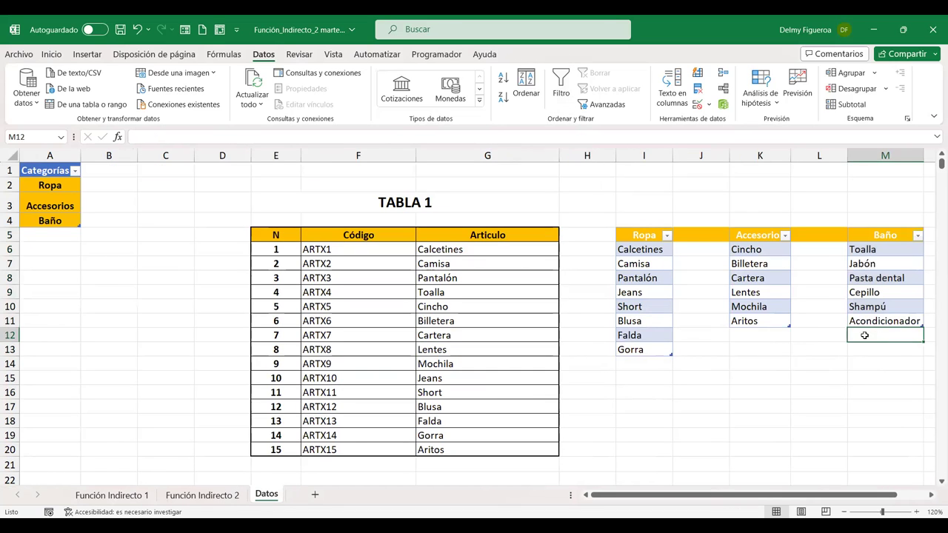
click(622, 364)
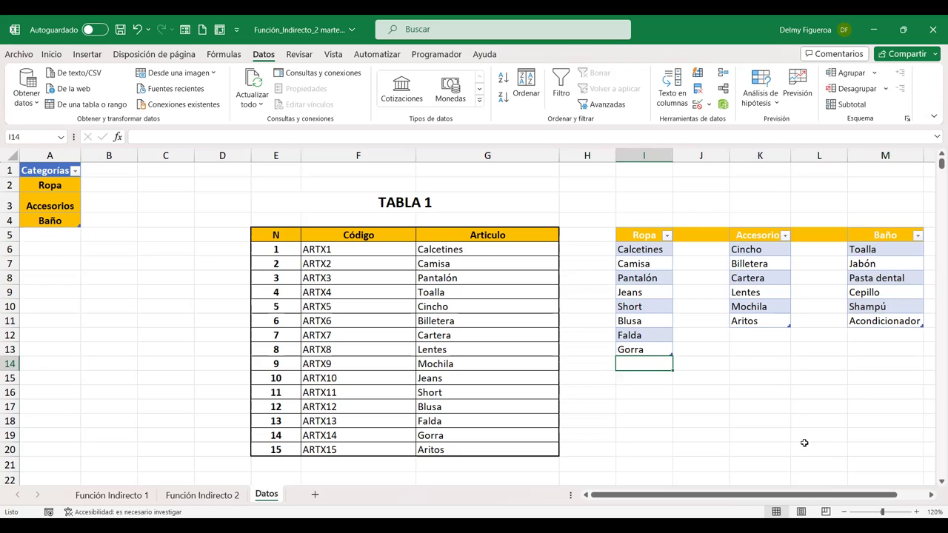
click(761, 335)
click(885, 333)
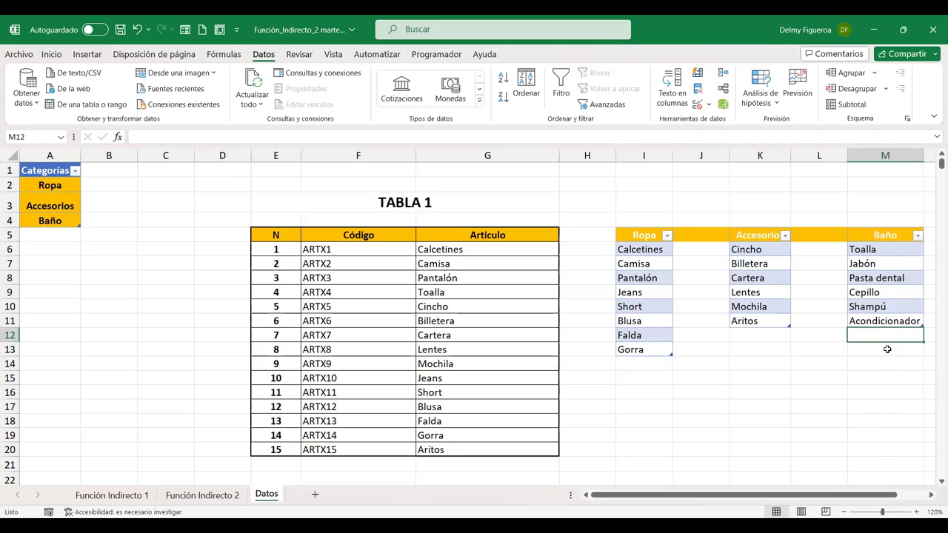
click(762, 337)
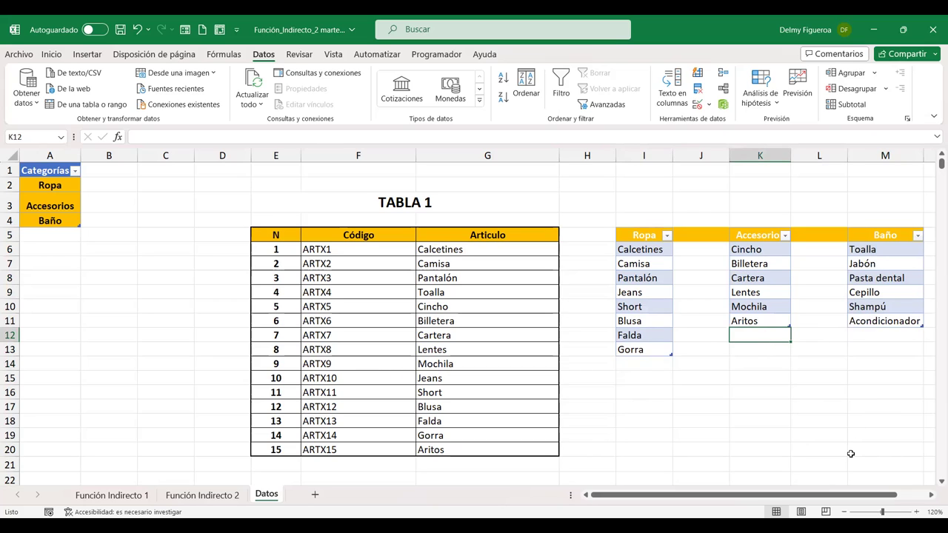
text(Bolso)
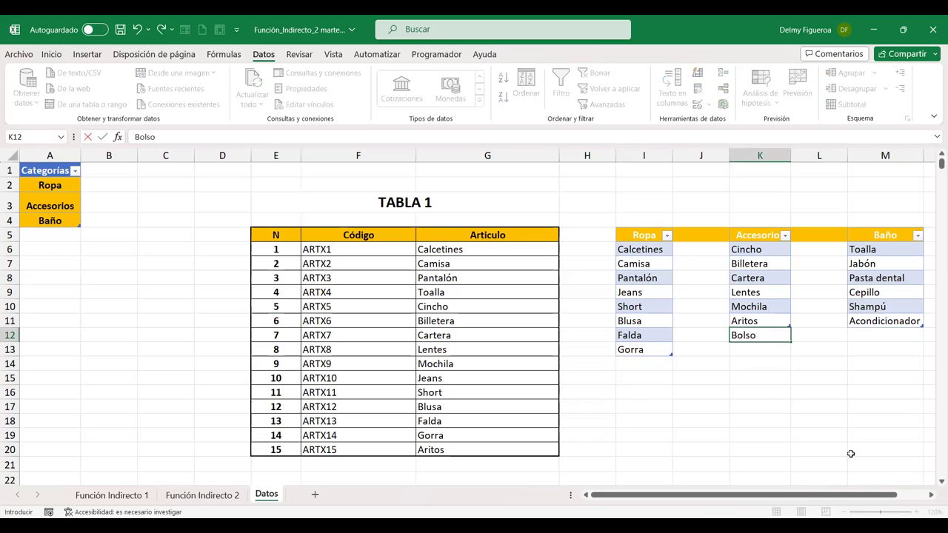
key(Return)
click(743, 404)
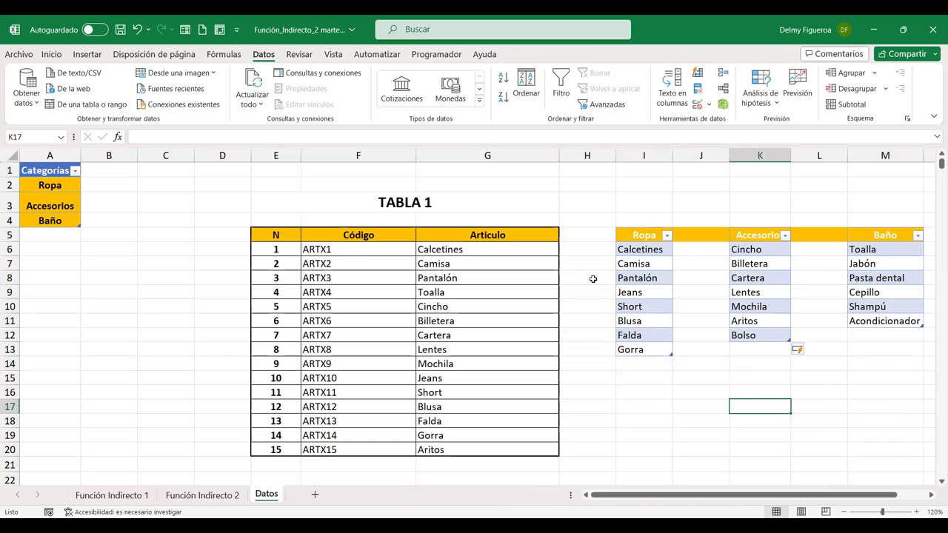
click(201, 495)
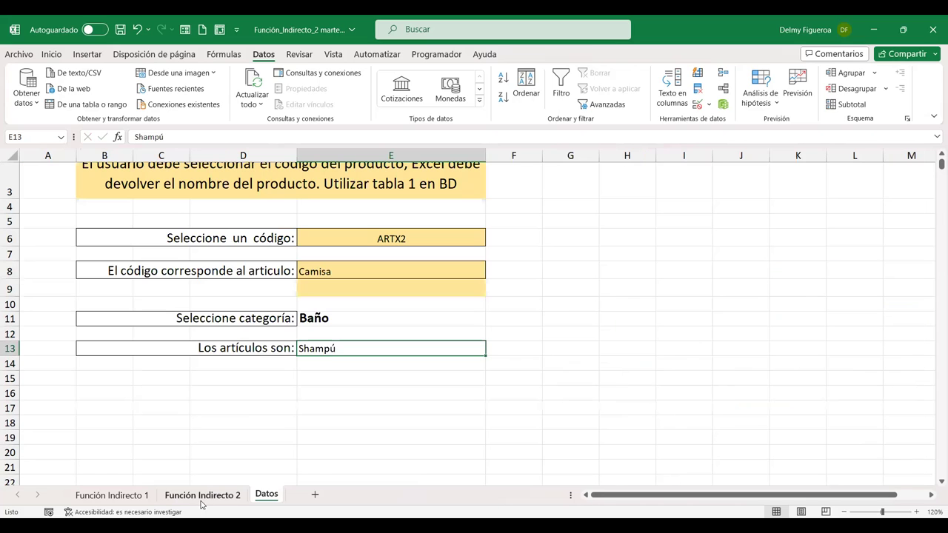
click(343, 318)
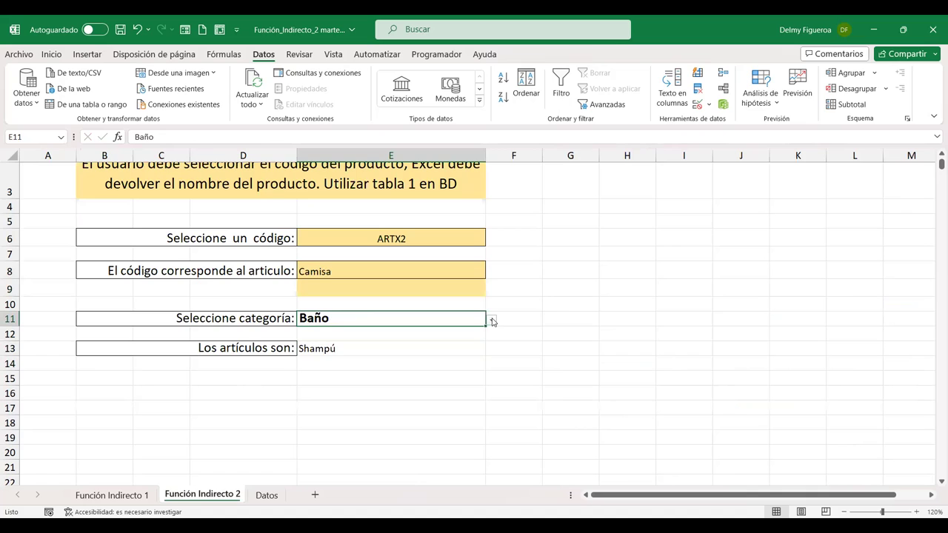
- Choose Accesorios in E11 and open E13's article list
click(491, 320)
click(366, 343)
click(400, 350)
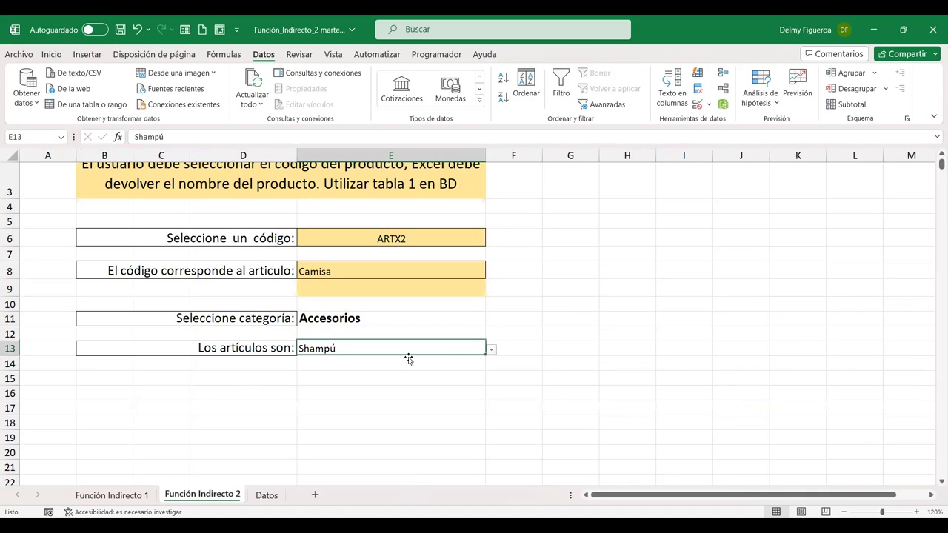
click(492, 349)
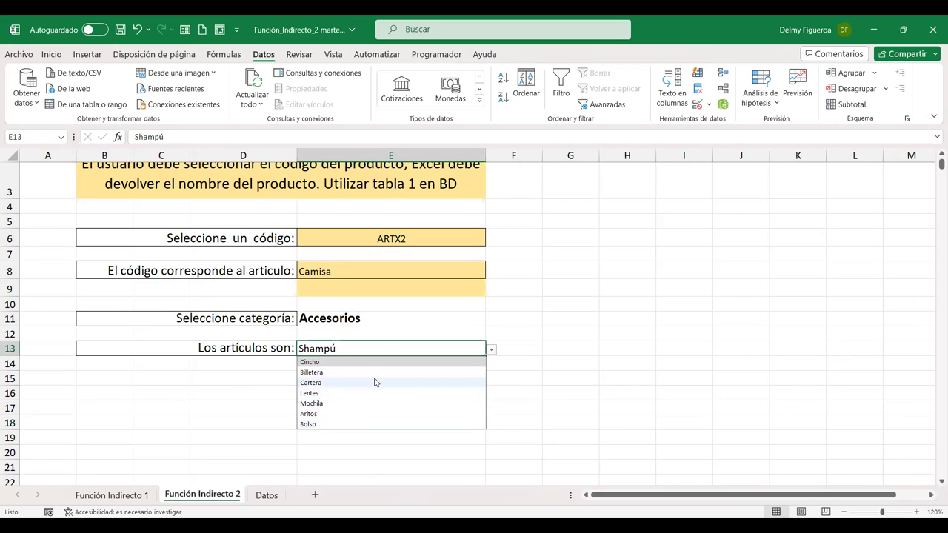
- Compare the Accesorios items ending in Bolso on Datos with the E13 and E11 drop-downs
click(263, 495)
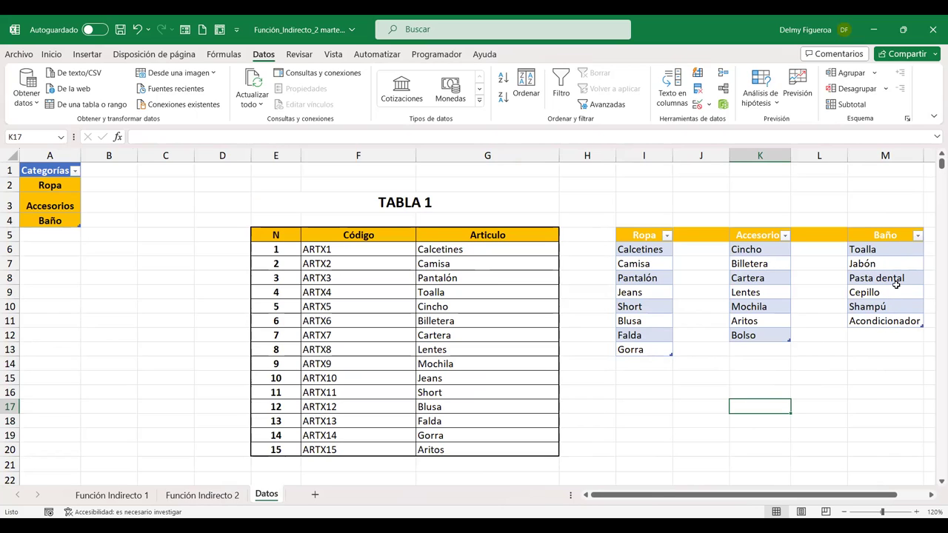
click(205, 495)
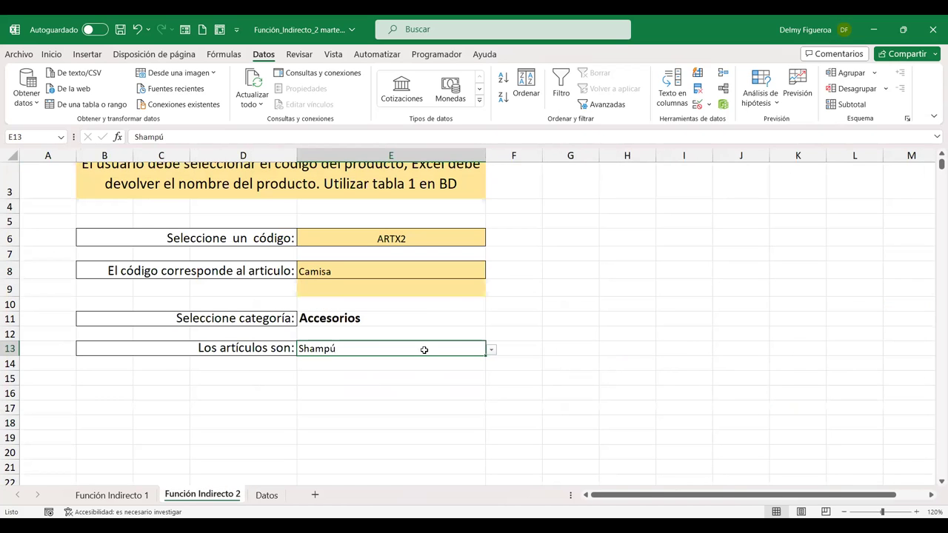
click(265, 495)
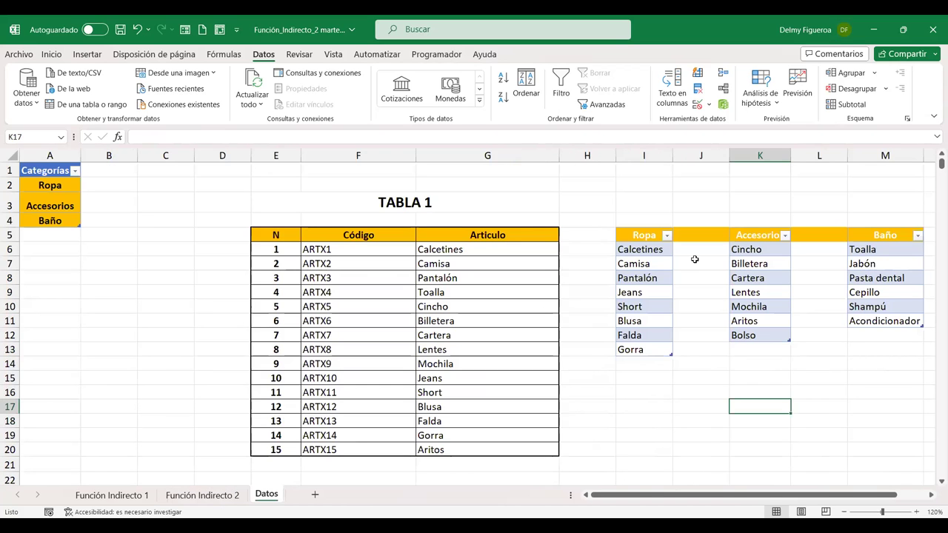
click(772, 335)
click(763, 353)
click(765, 363)
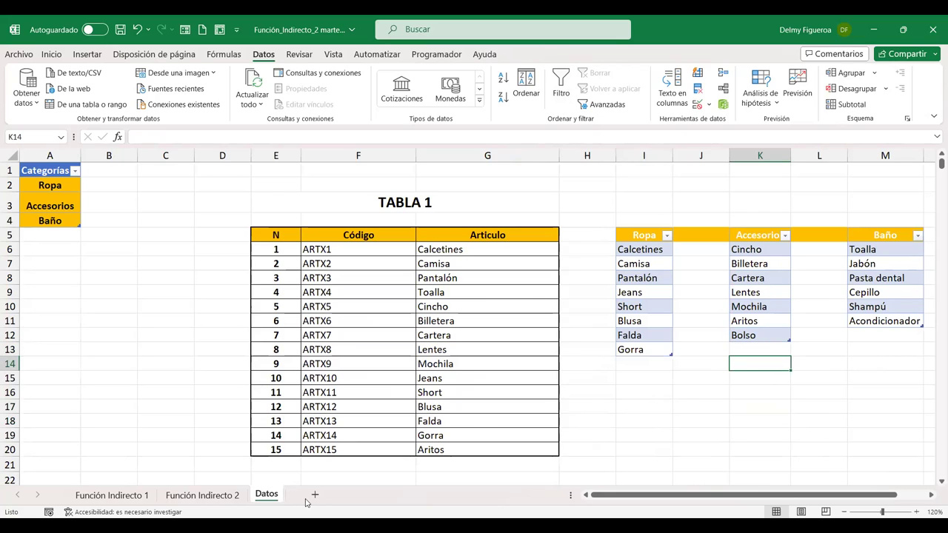
click(210, 495)
click(492, 353)
click(385, 316)
click(493, 321)
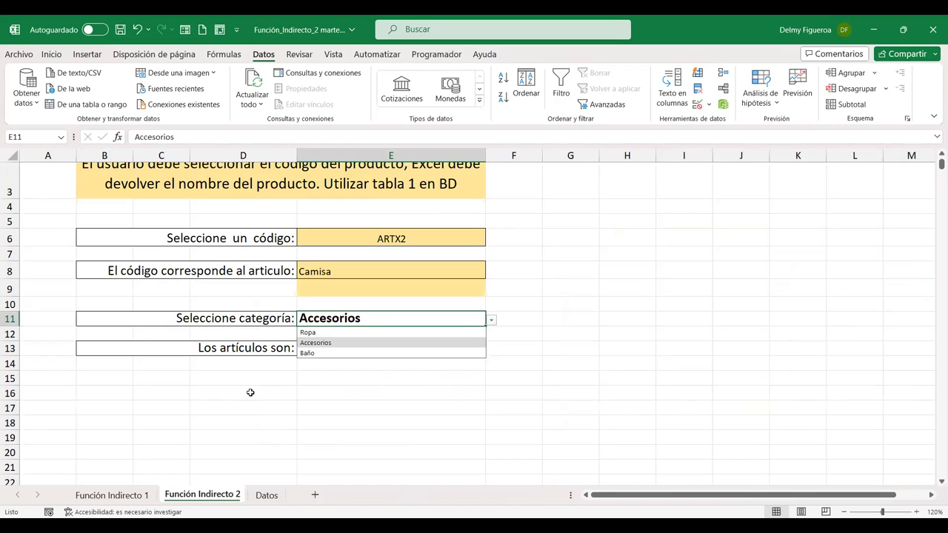
click(245, 391)
- Check cell A5 below the category table, then open E11's data validation showing =Datos!$A$2:$A$4
click(266, 494)
click(56, 234)
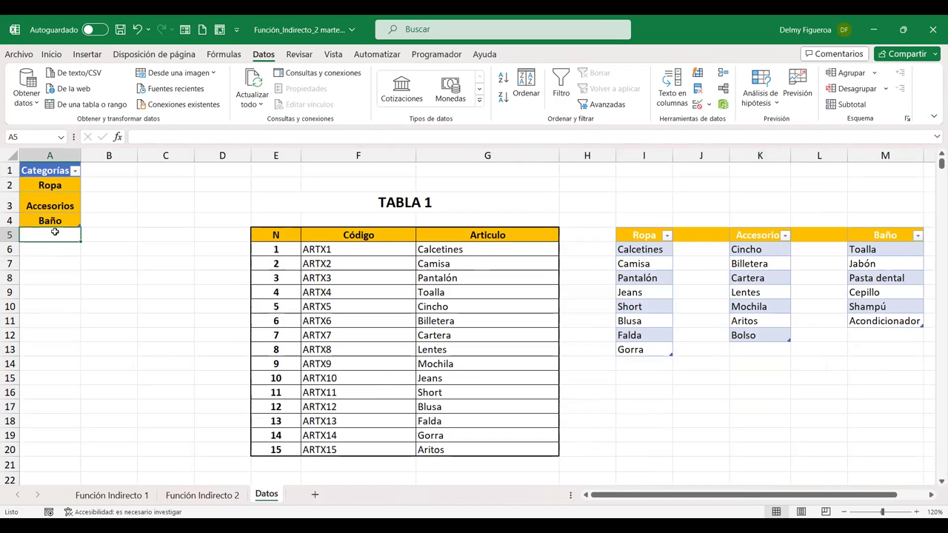
click(234, 497)
click(459, 320)
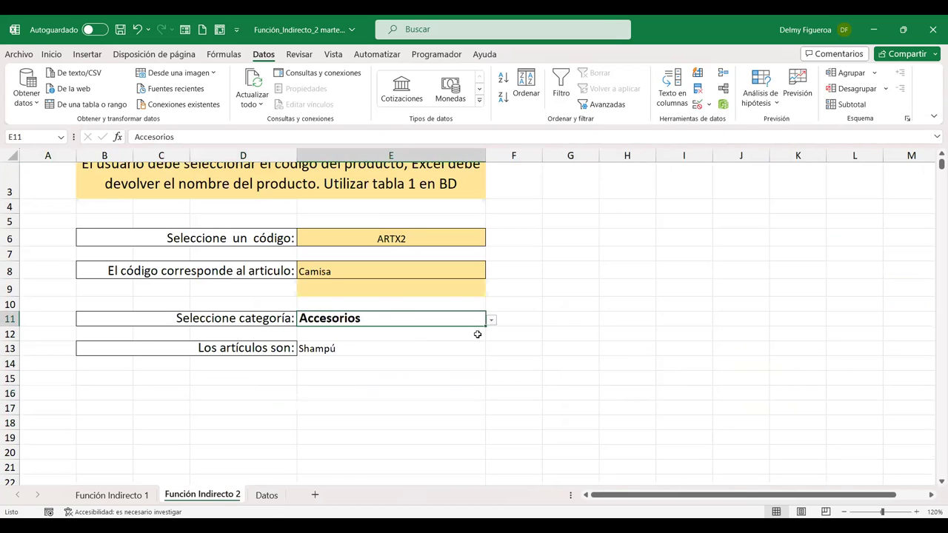
click(697, 104)
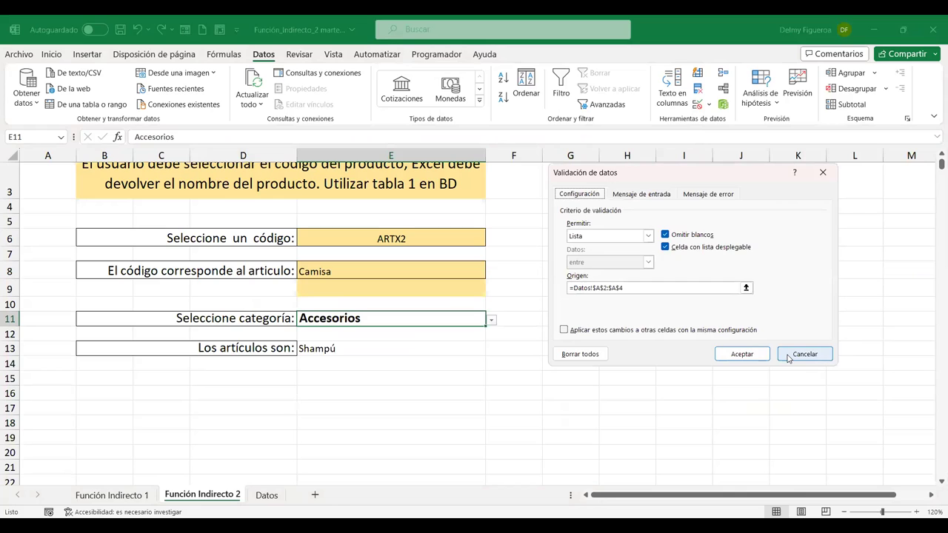
- Cancel the validation dialog and select the Categorías table A1:A4 on the Datos sheet
click(787, 358)
click(266, 495)
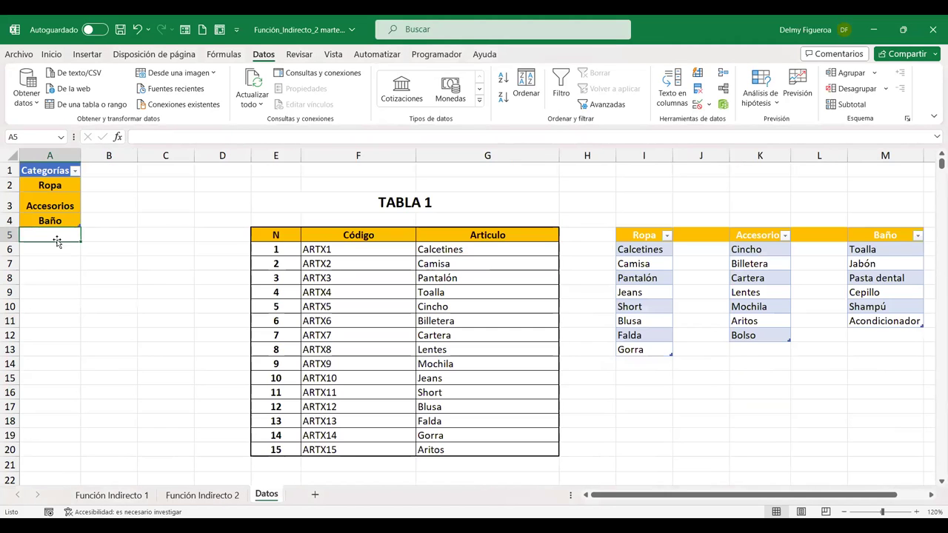
click(56, 204)
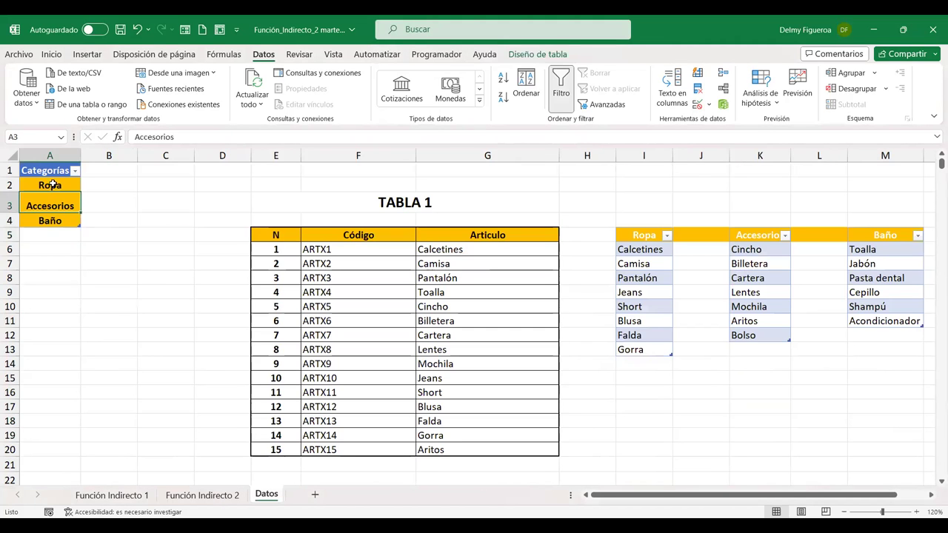
click(46, 171)
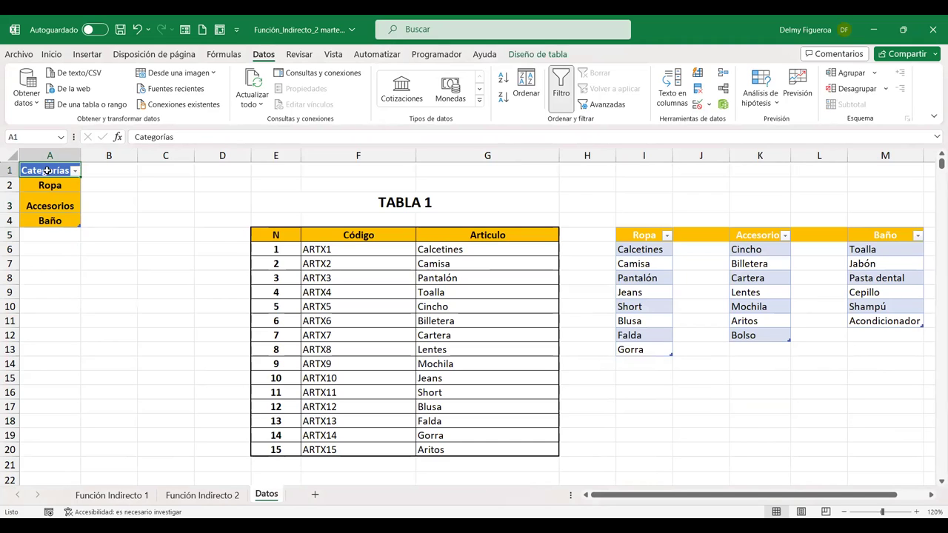
drag(46, 170, 51, 214)
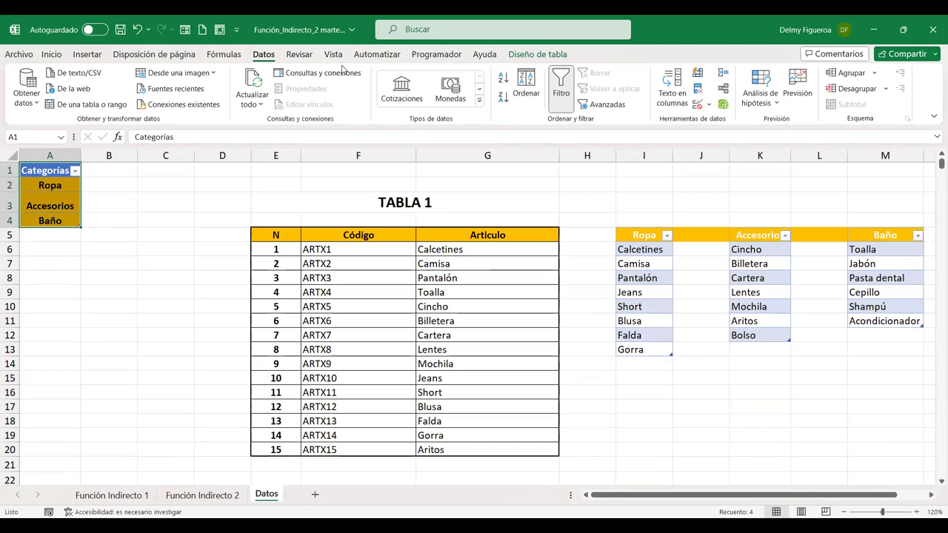
- Inspect the Categoría defined name in the Name Manager, confirming it refers to =Datos!$A$2:$A$4
click(224, 54)
click(444, 93)
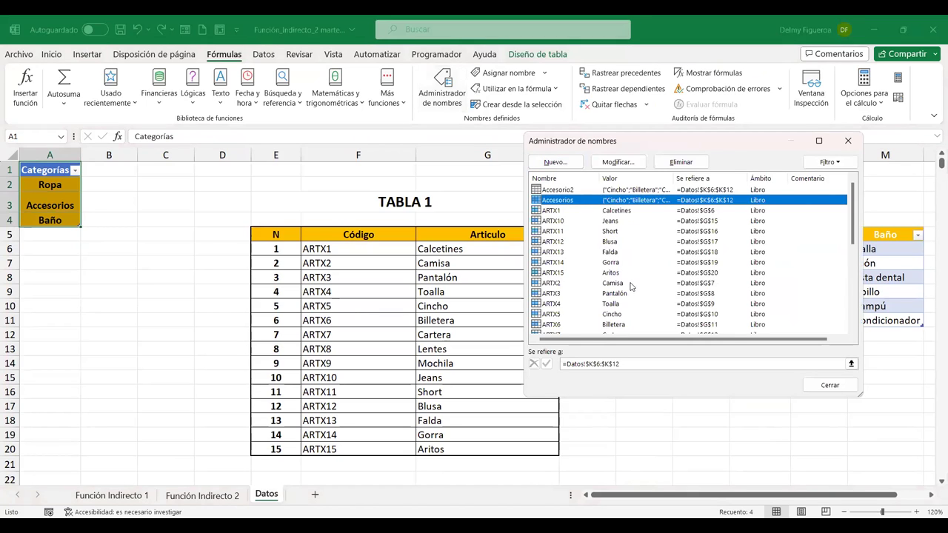
scroll(631, 288, down, 5)
click(564, 232)
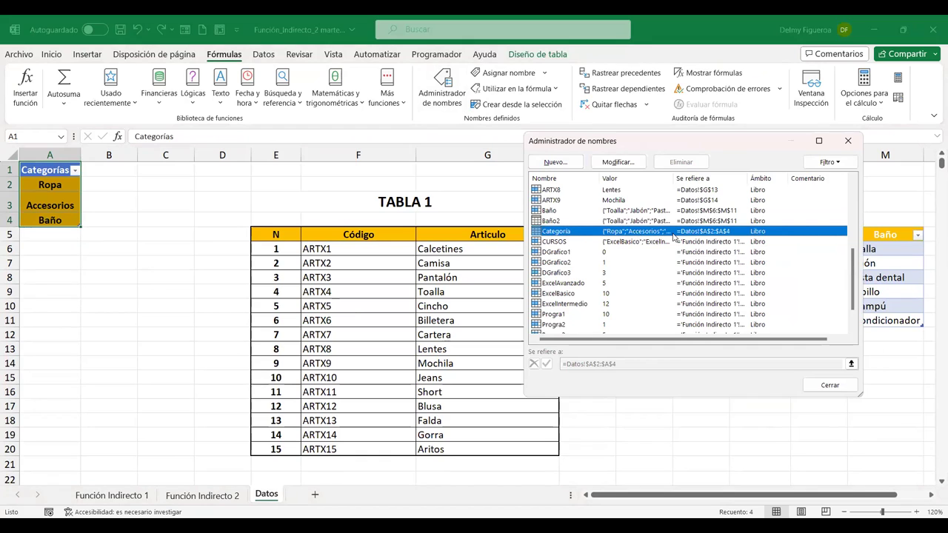
click(618, 162)
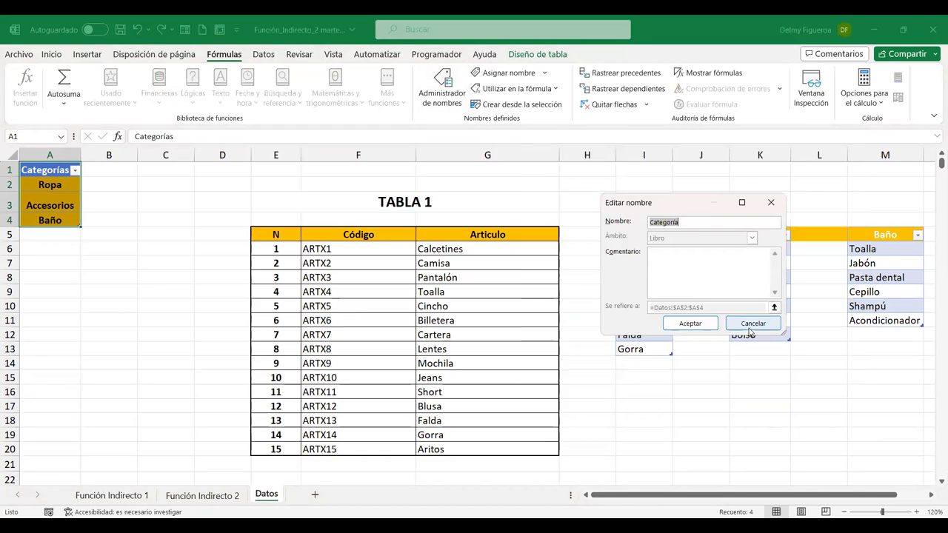
click(750, 325)
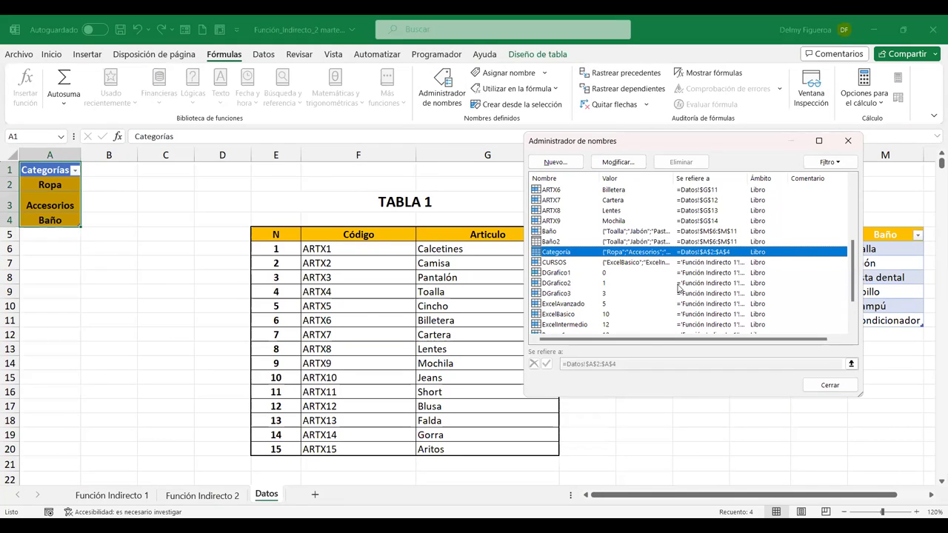
scroll(676, 289, down, 2)
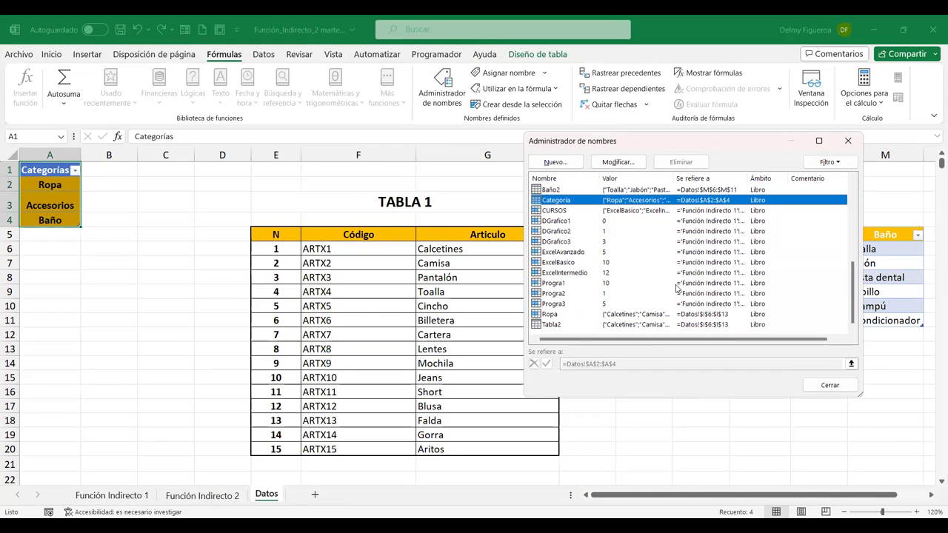
scroll(676, 289, up, 2)
scroll(676, 289, up, 1)
scroll(676, 289, up, 3)
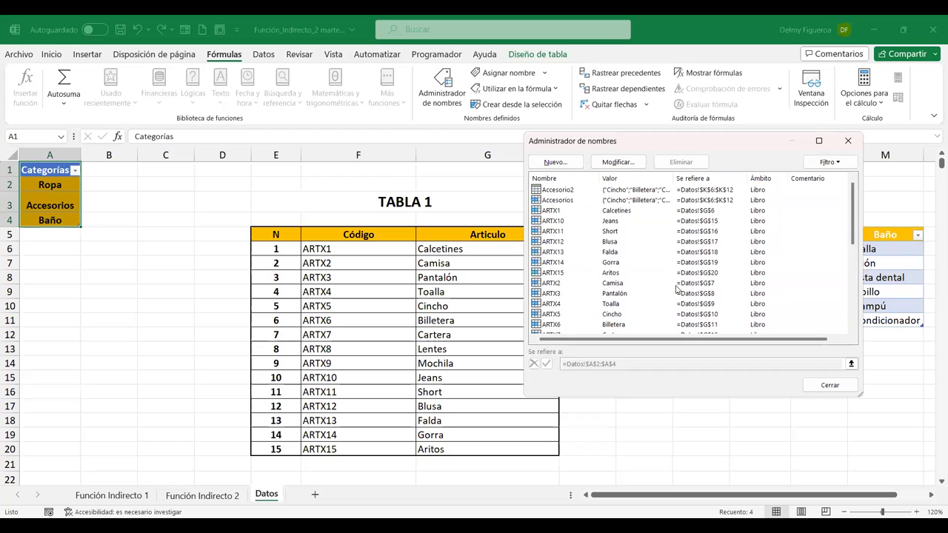
click(829, 386)
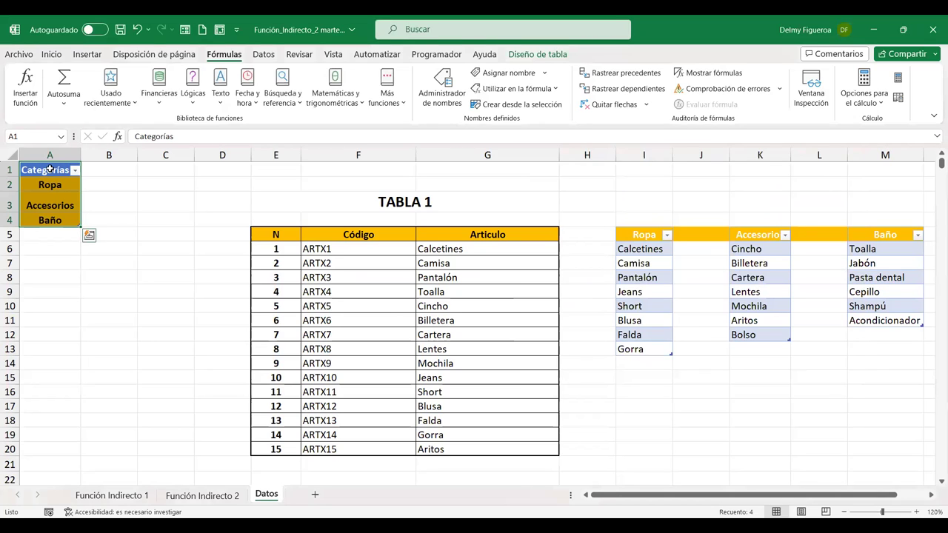
- Rename the Categorías table to Tienda in the table design settings
click(538, 55)
click(80, 88)
text(Tienda)
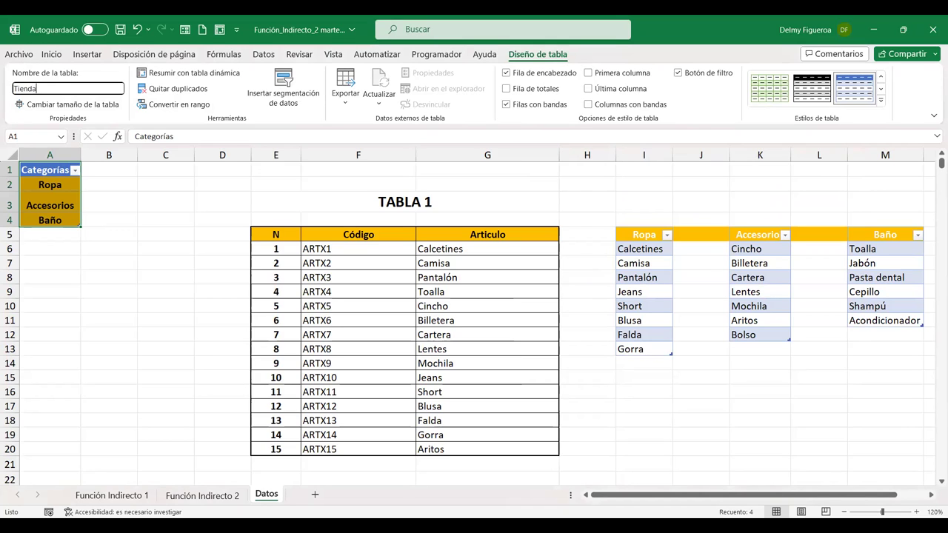
key(Return)
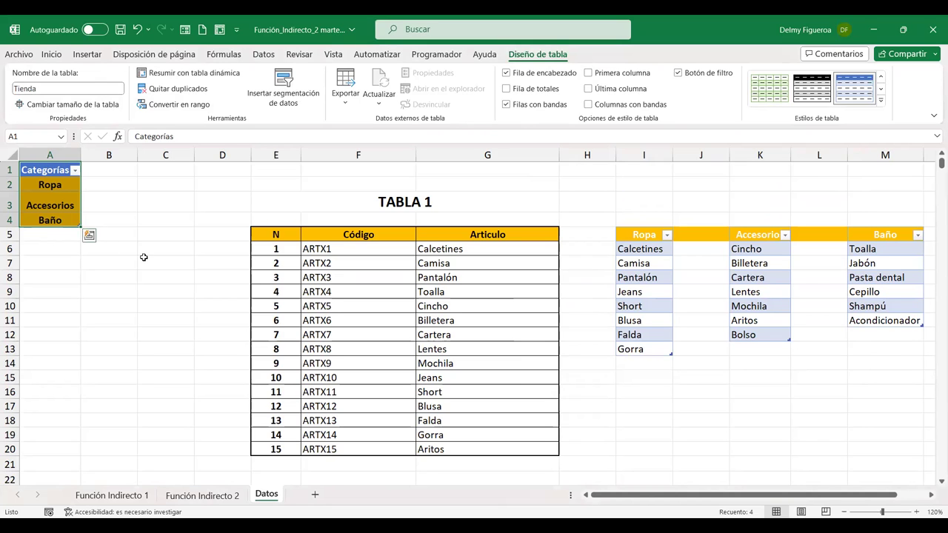
click(144, 258)
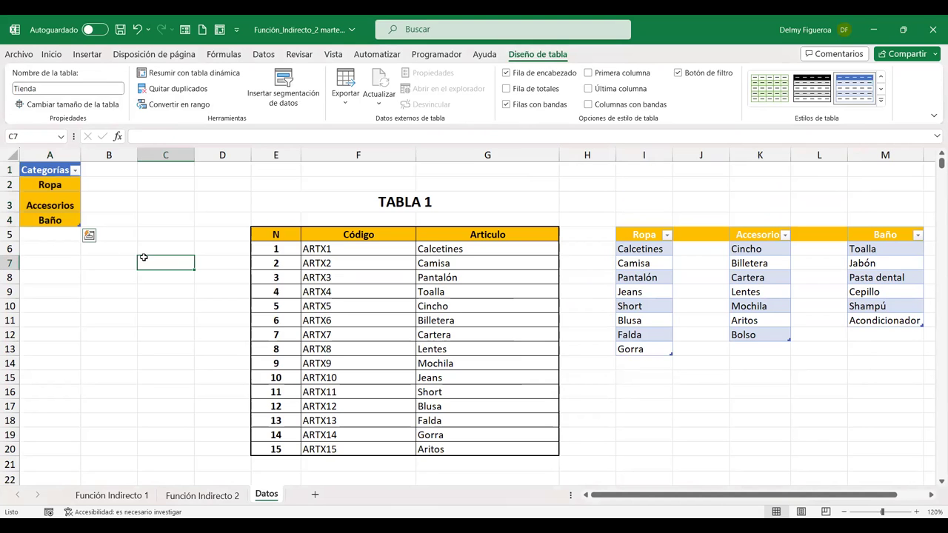
- Try Tienda as E11's validation list source, dismiss the formula error, and cancel
click(202, 494)
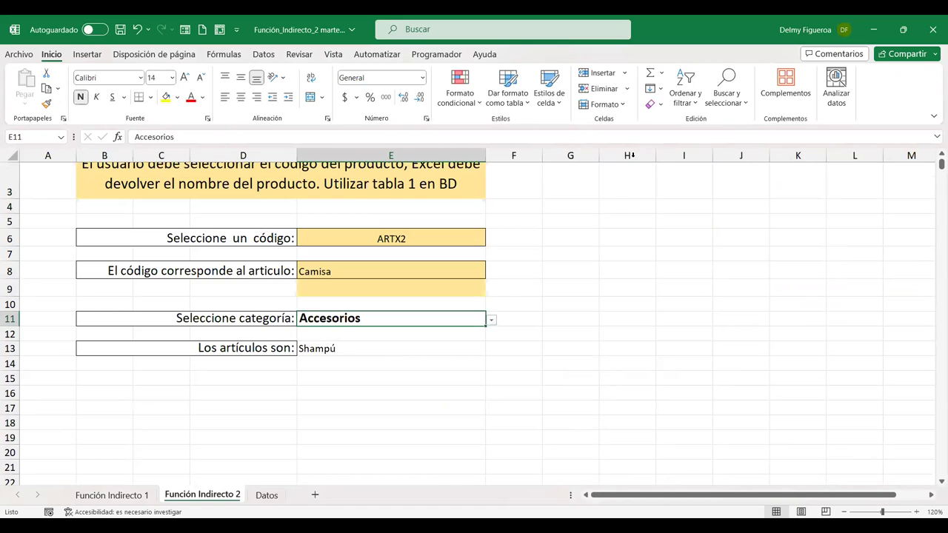
click(268, 55)
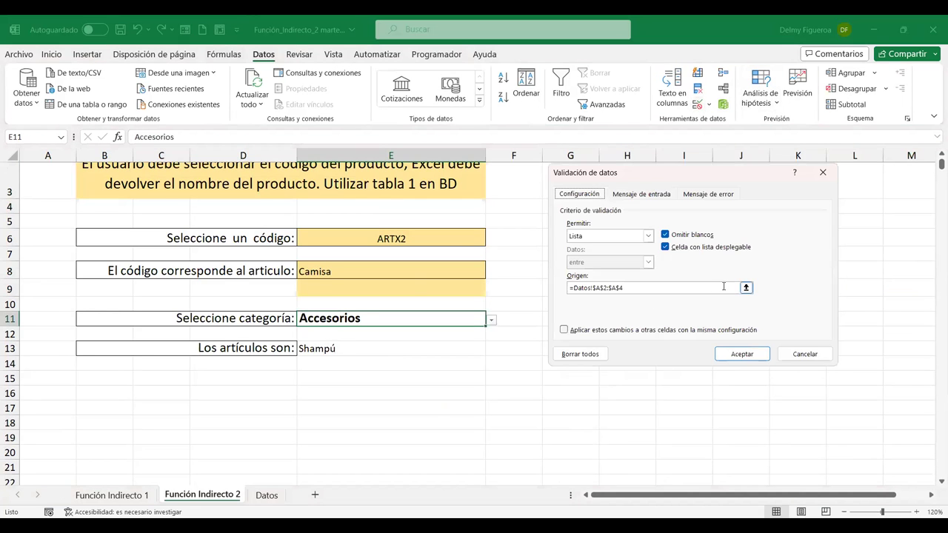
click(724, 287)
key(BackSpace)
key(BackSpace)
key(BackSpace)
key(BackSpace)
key(BackSpace)
key(BackSpace)
text(=Tienda)
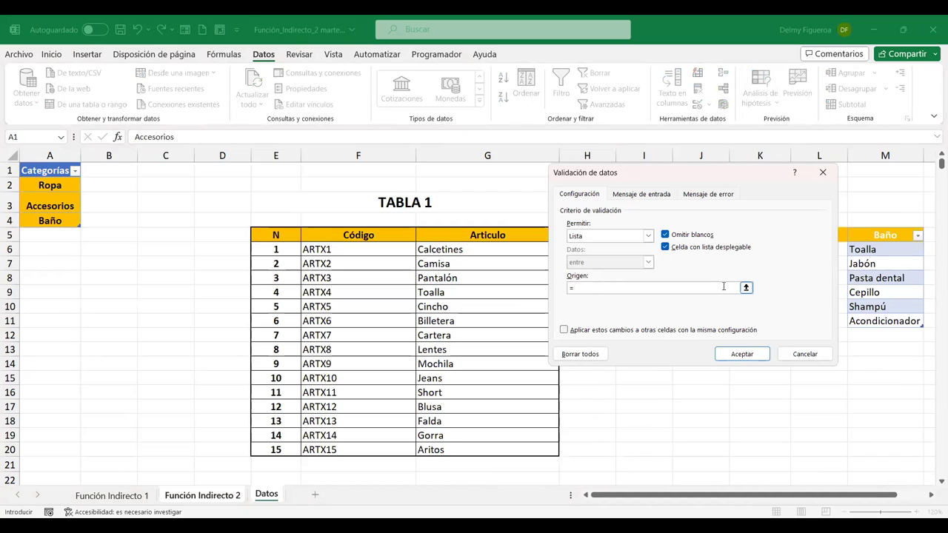
click(742, 353)
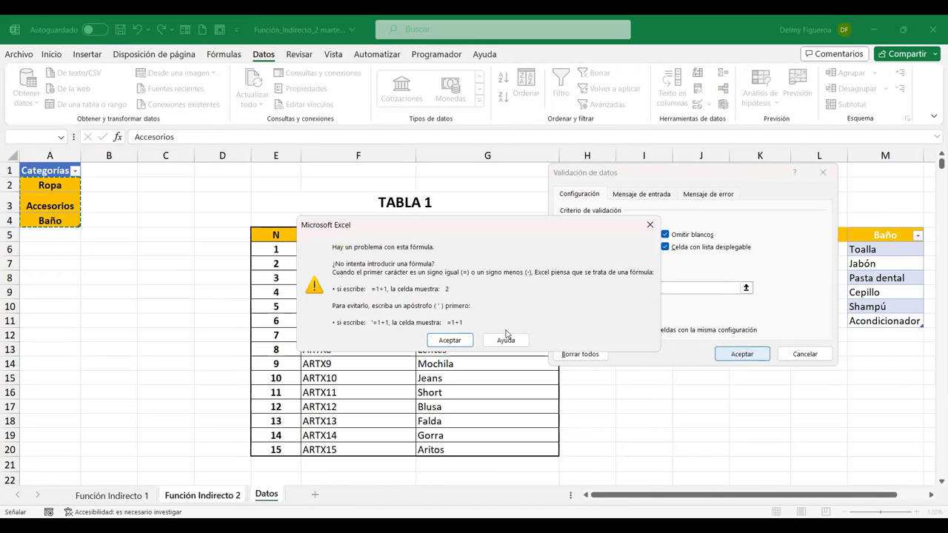
click(449, 340)
click(798, 352)
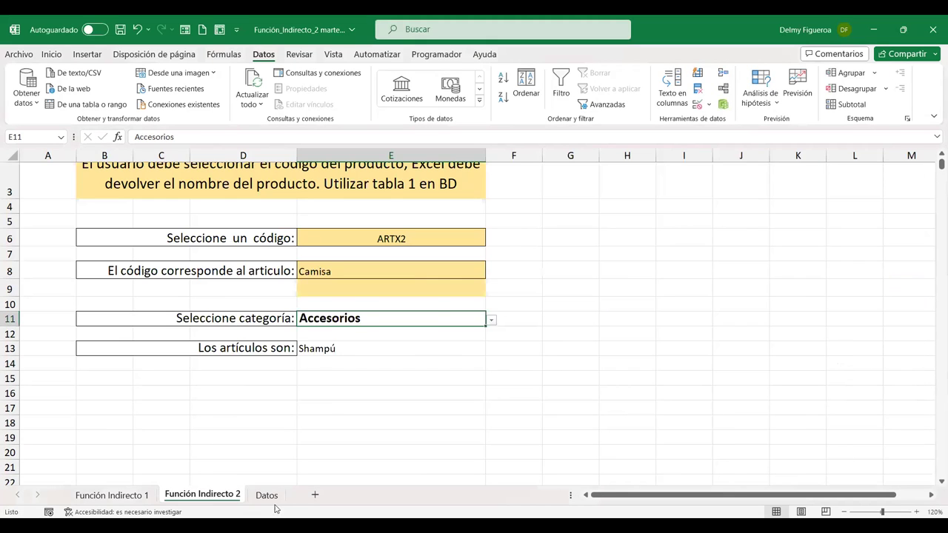
- Name the Datos category cells Tienda through the Name Box
click(266, 493)
drag(45, 169, 50, 219)
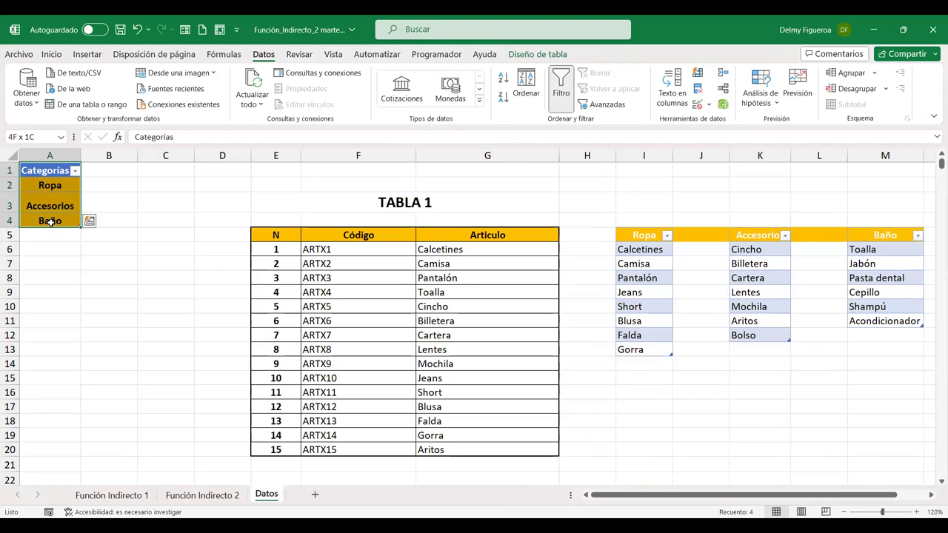
click(45, 135)
text(Tein)
text(enda)
key(Return)
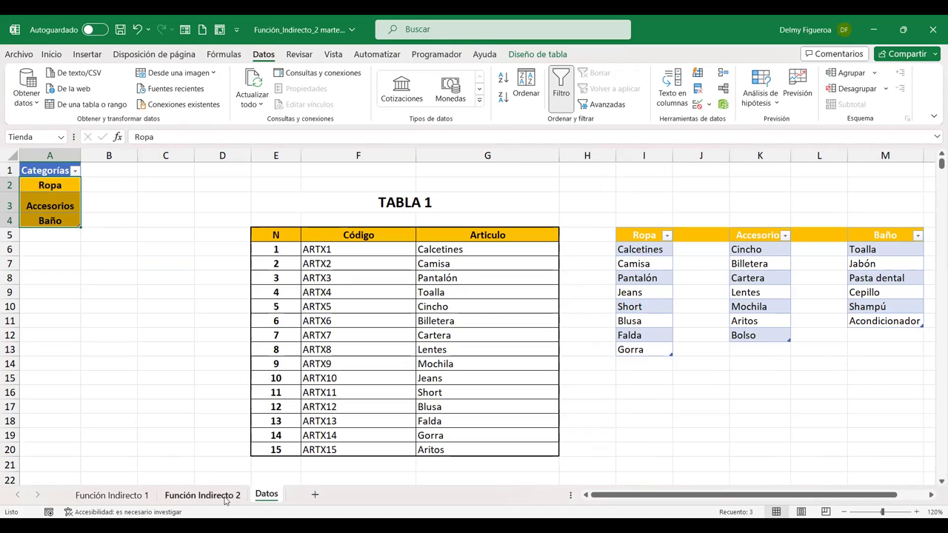
- Check the lookup formula in E8 and the category choices in E11
click(218, 496)
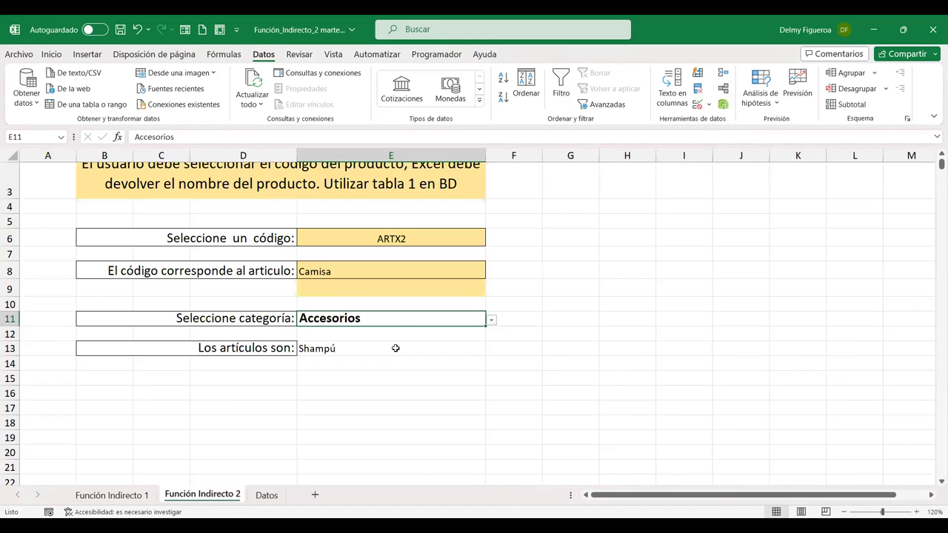
click(447, 273)
click(429, 320)
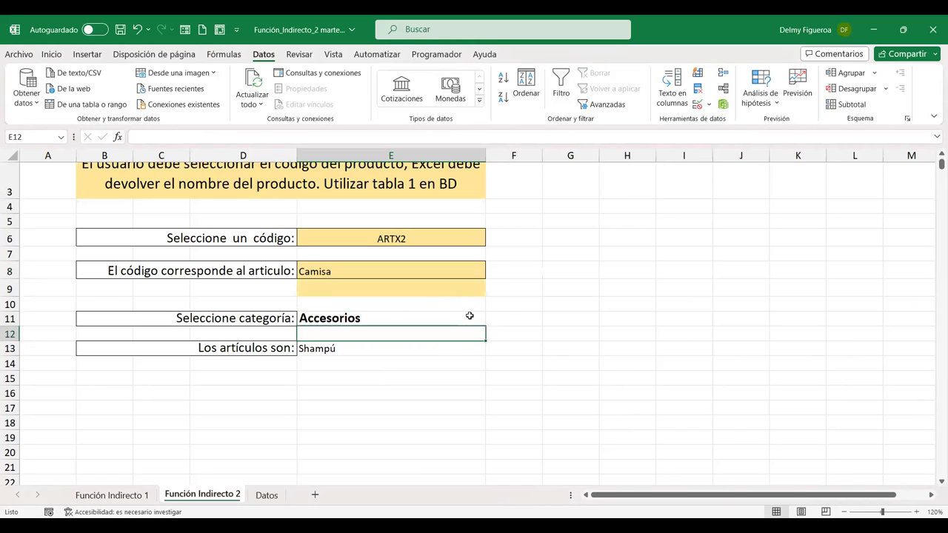
click(490, 320)
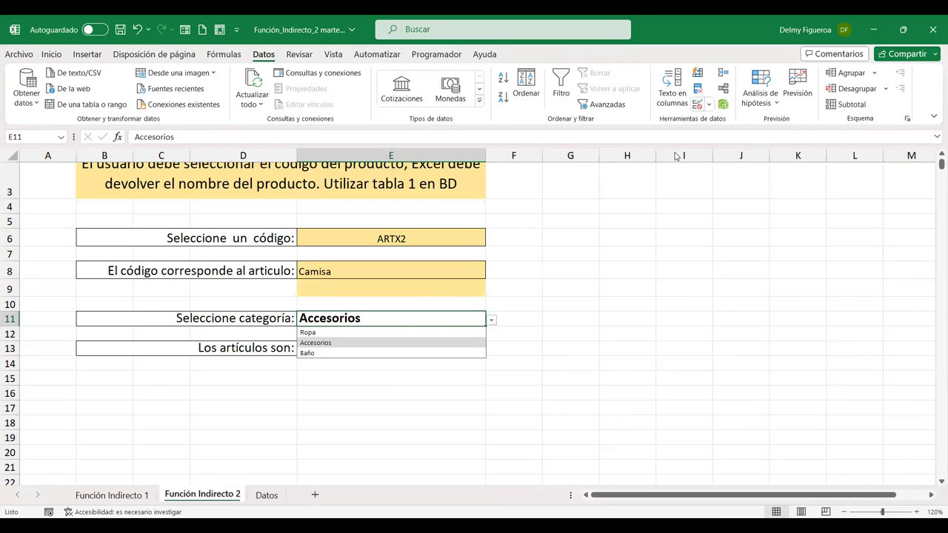
- Retry =Tienda as E11's list source; after formula errors, cancel and reselect categories Ropa–Baño
click(696, 104)
click(267, 495)
click(635, 289)
key(BackSpace)
key(BackSpace)
key(BackSpace)
key(BackSpace)
key(BackSpace)
key(BackSpace)
key(BackSpace)
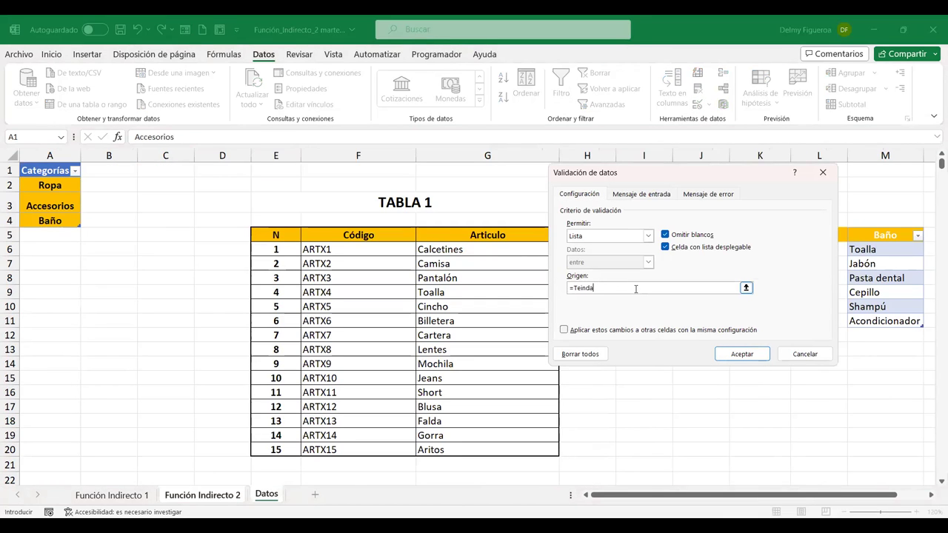
key(Return)
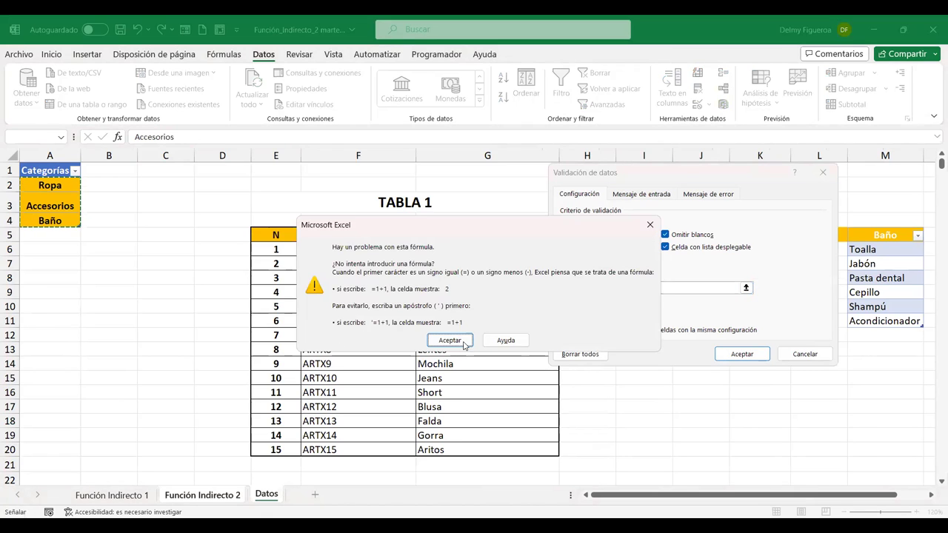
click(464, 343)
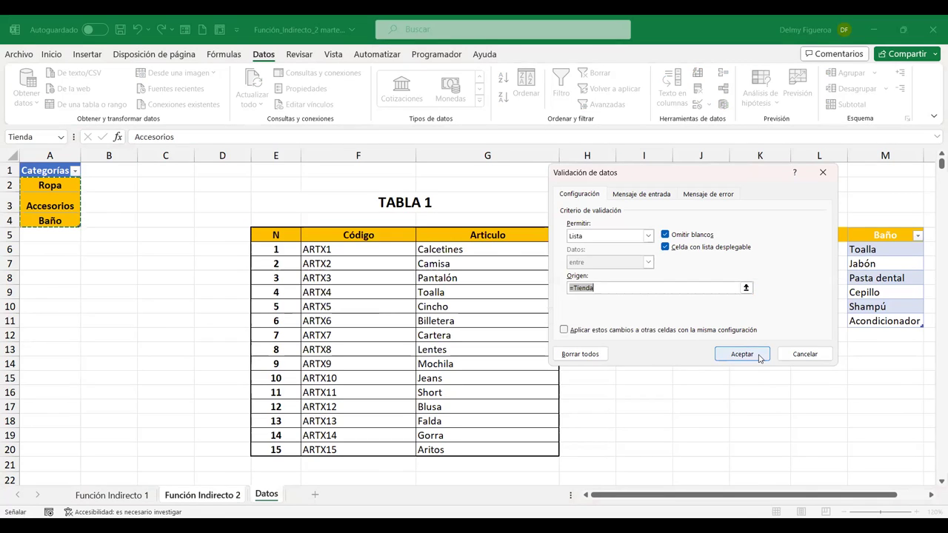
click(759, 358)
click(451, 340)
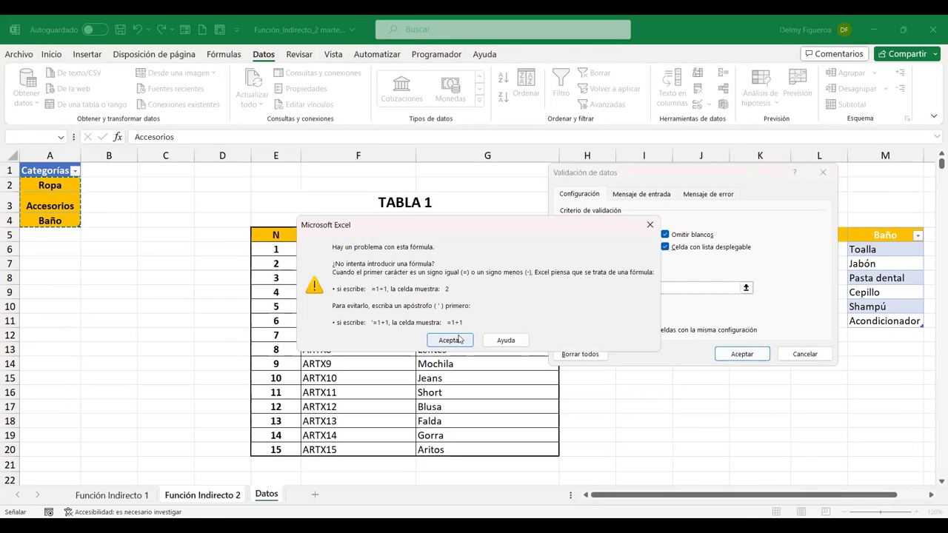
click(807, 354)
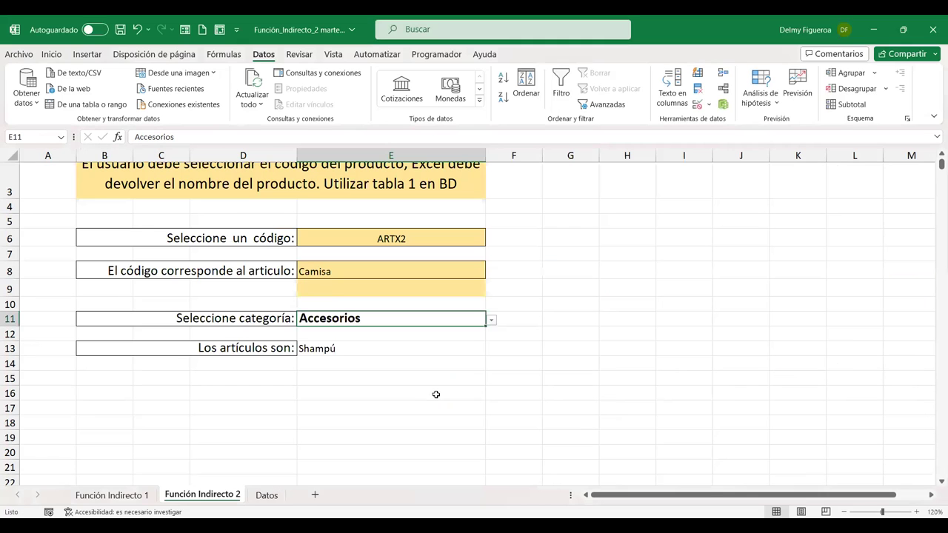
click(266, 494)
drag(50, 185, 49, 220)
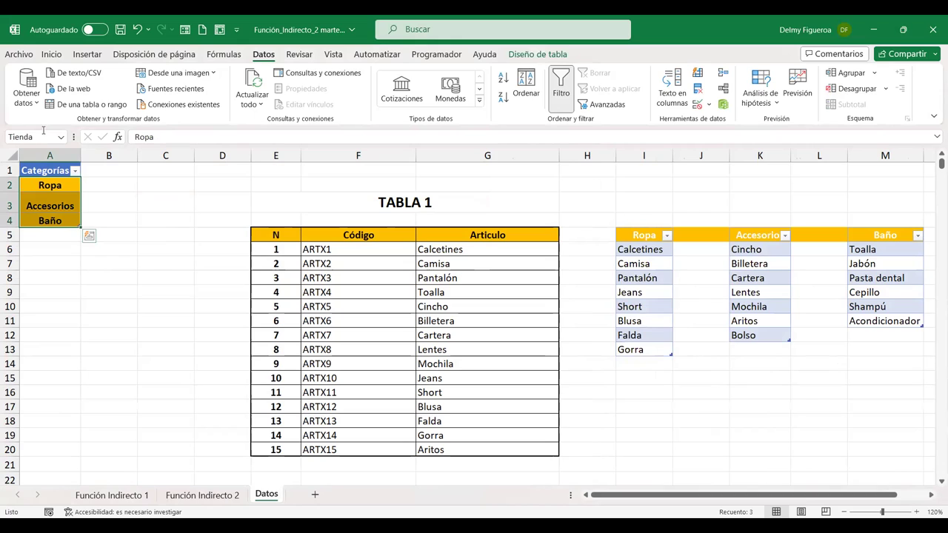
- Enter Juguetes in cell A5 of the Datos sheet, reached via the Name Box
click(43, 137)
text(A5)
key(Return)
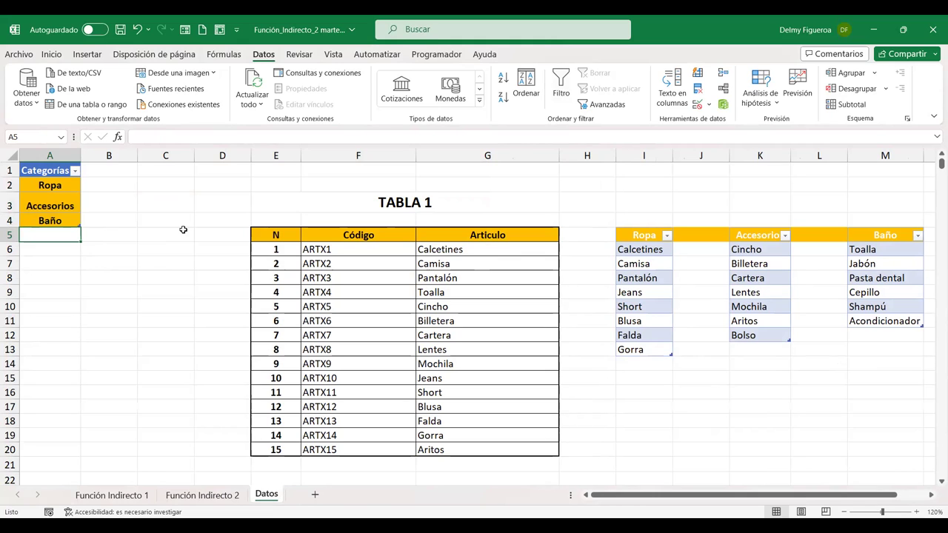
text(Jueg)
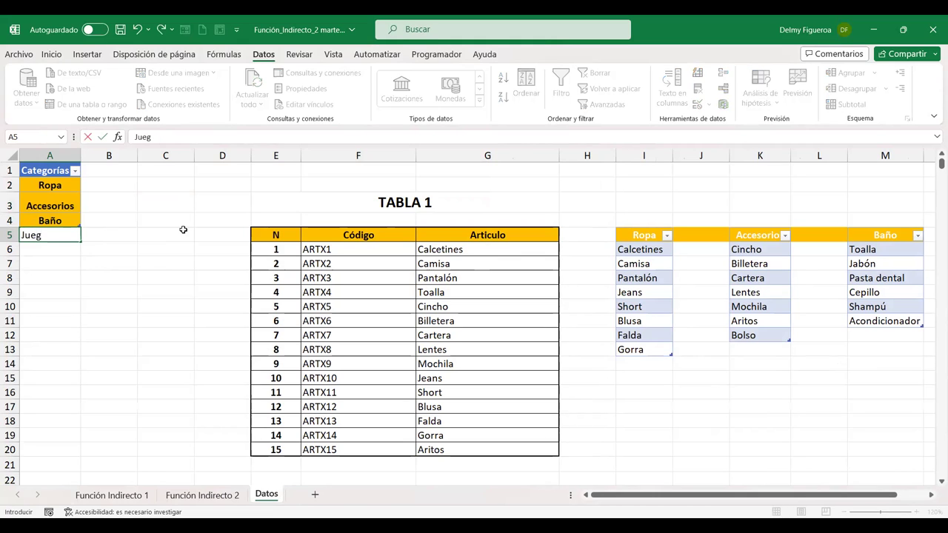
key(BackSpace)
key(BackSpace)
text(guetes)
key(Return)
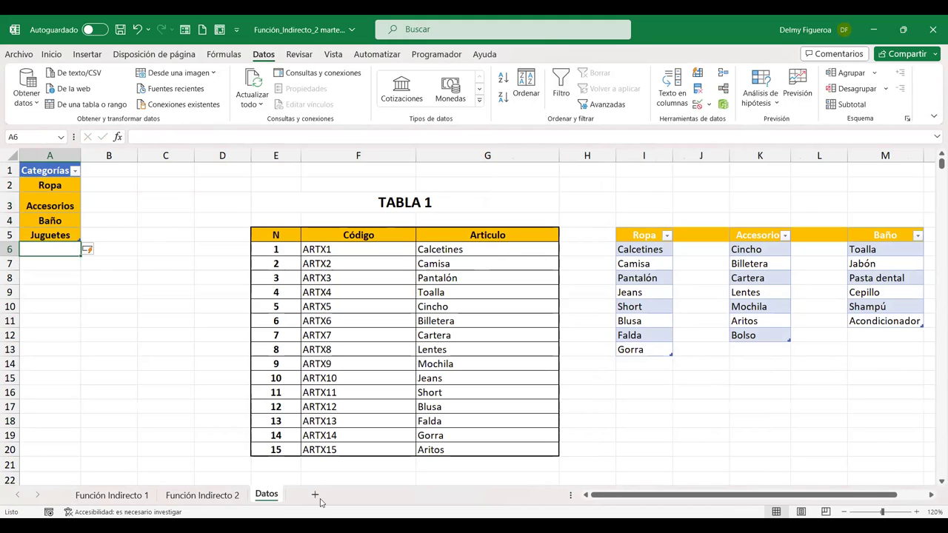
- Check E11's category choices on Función Indirecto 2 and leave them unchanged
click(222, 496)
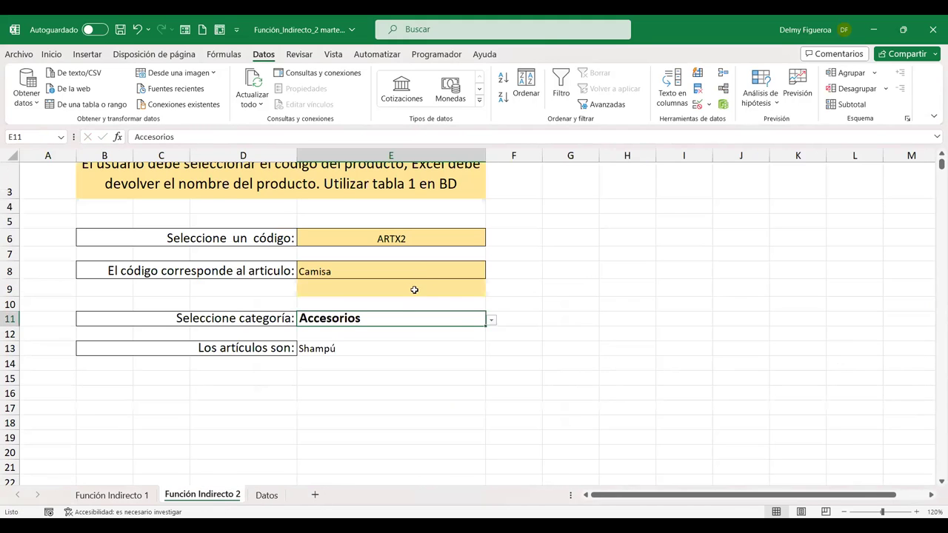
click(491, 320)
click(315, 403)
click(337, 318)
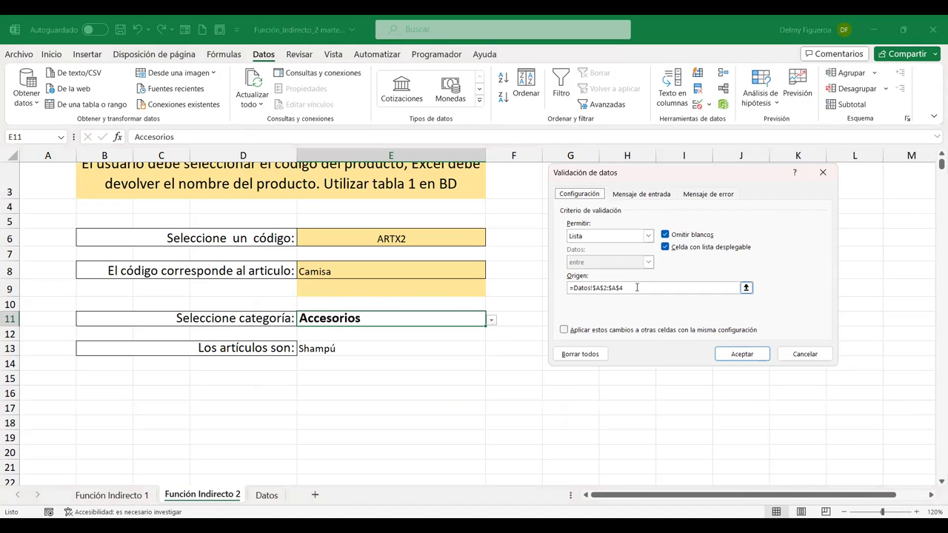
click(633, 287)
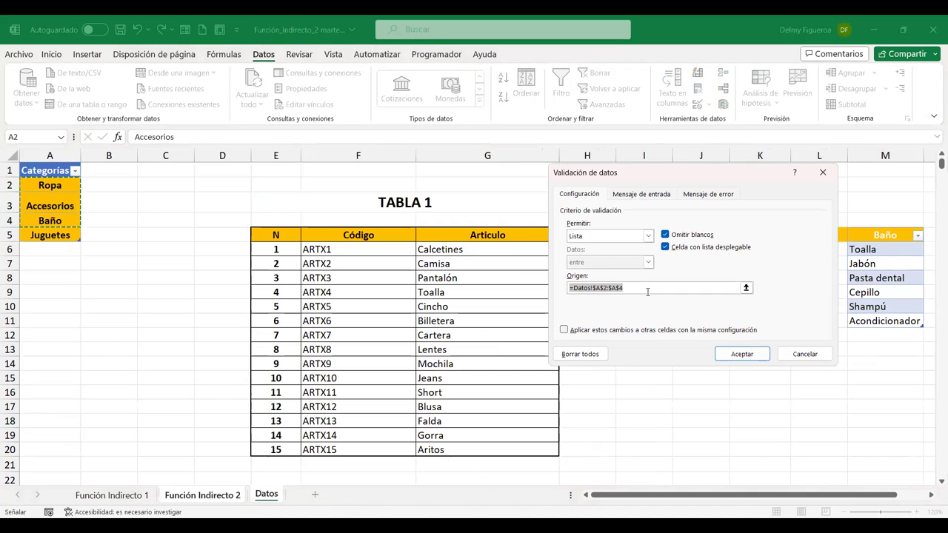
text(=Tienda)
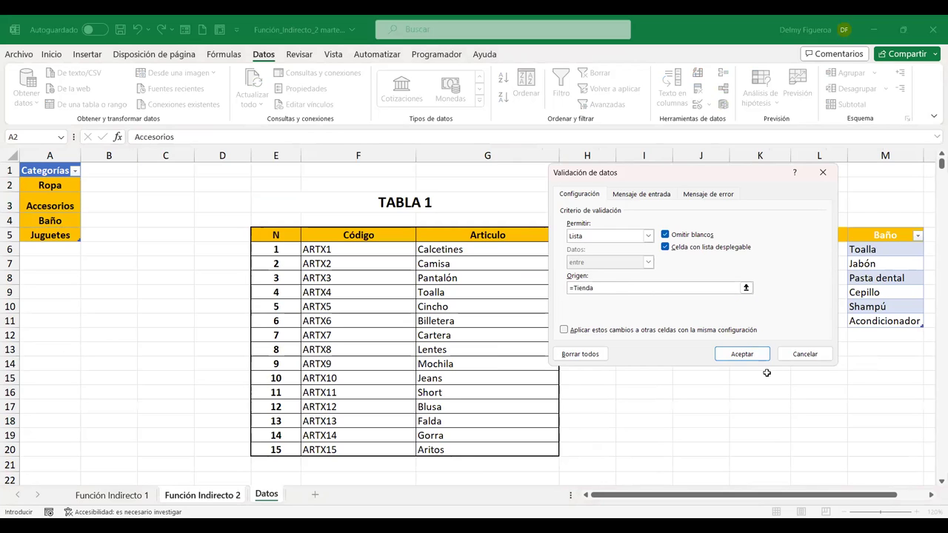
click(742, 354)
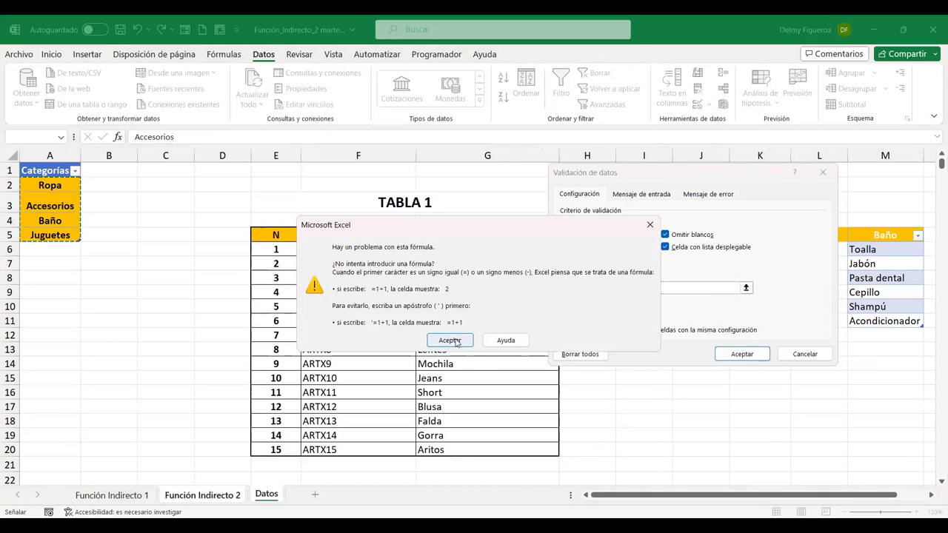
click(453, 339)
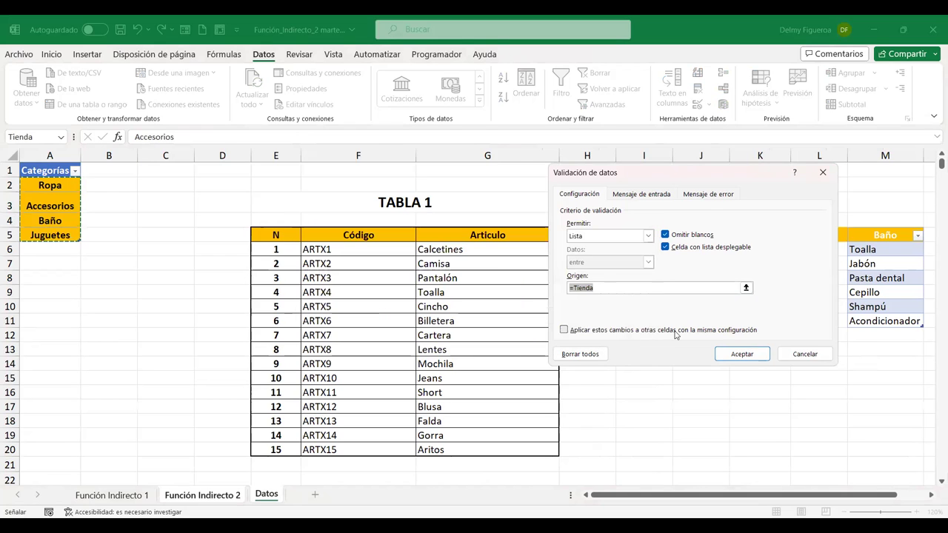
click(742, 354)
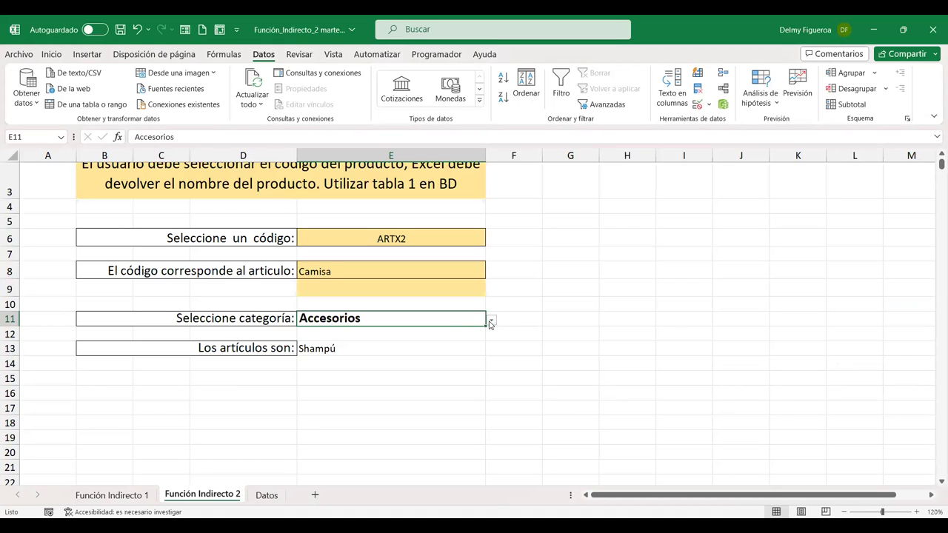
- Review E11's validation settings unchanged and look at E13's article choices
click(698, 106)
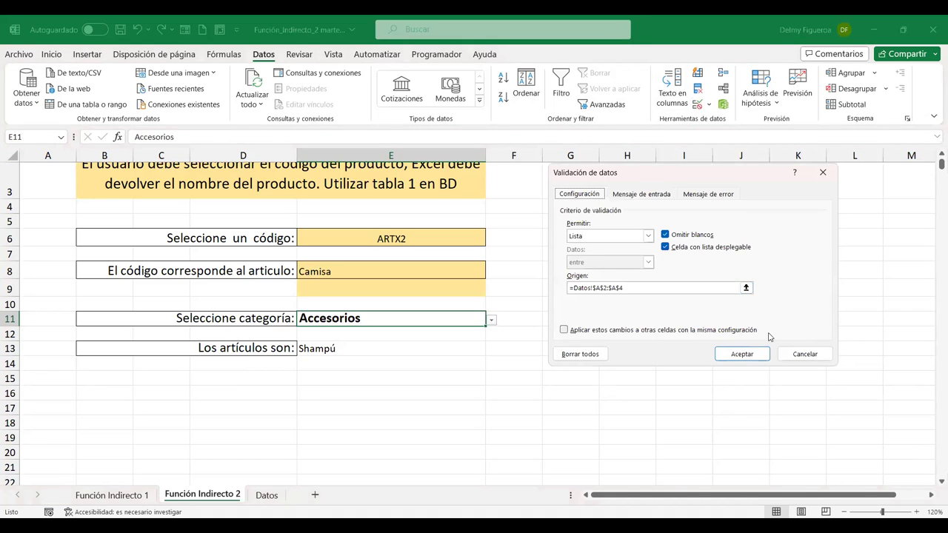
click(803, 354)
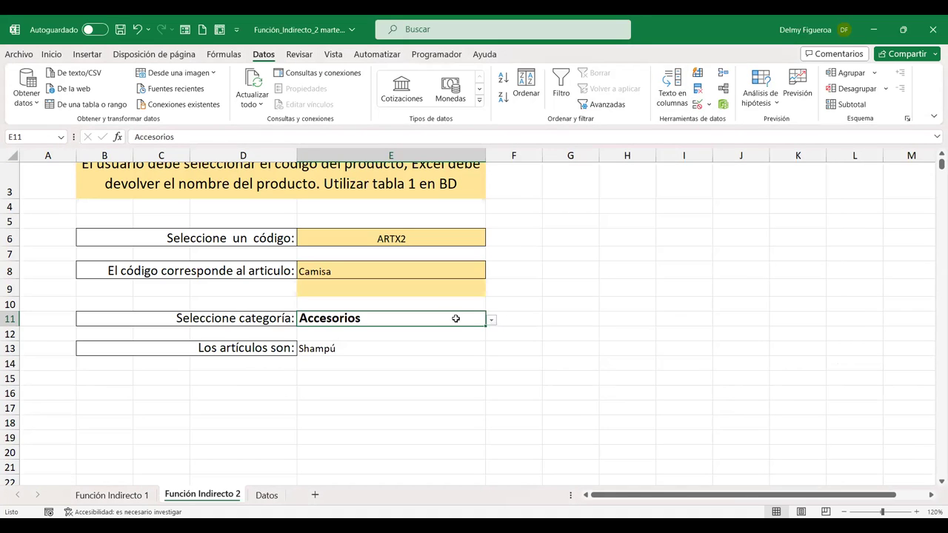
click(418, 351)
click(492, 349)
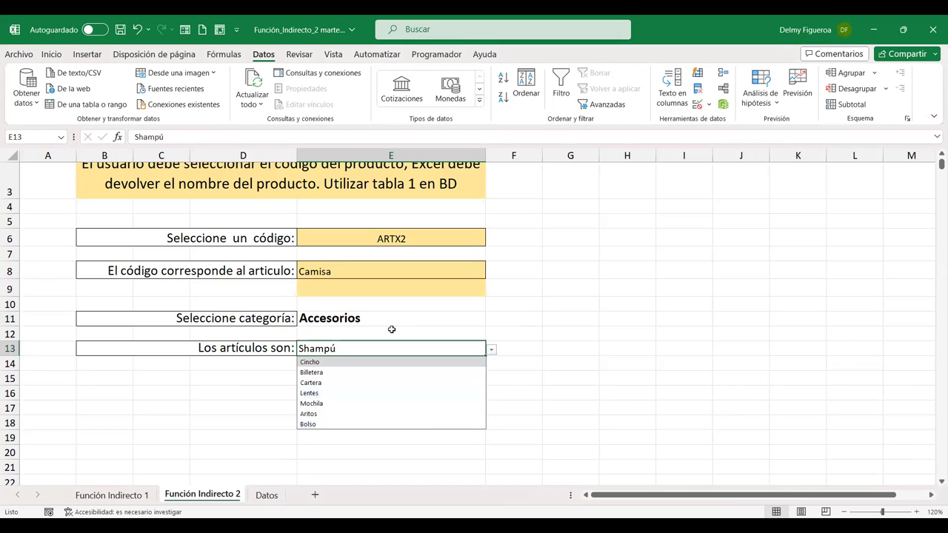
click(444, 319)
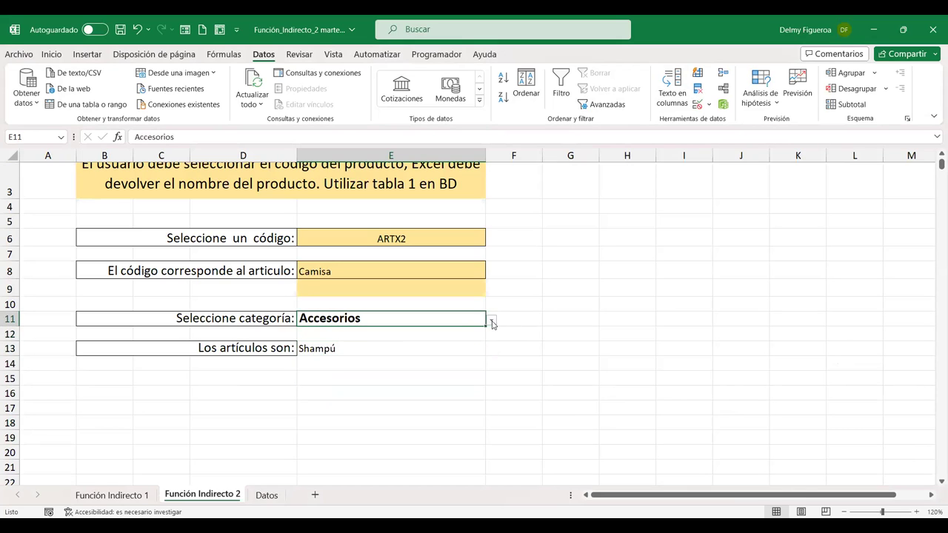
- Extend E11's list source to Datos A2:A5 and choose Juguetes as the category
click(697, 108)
click(584, 286)
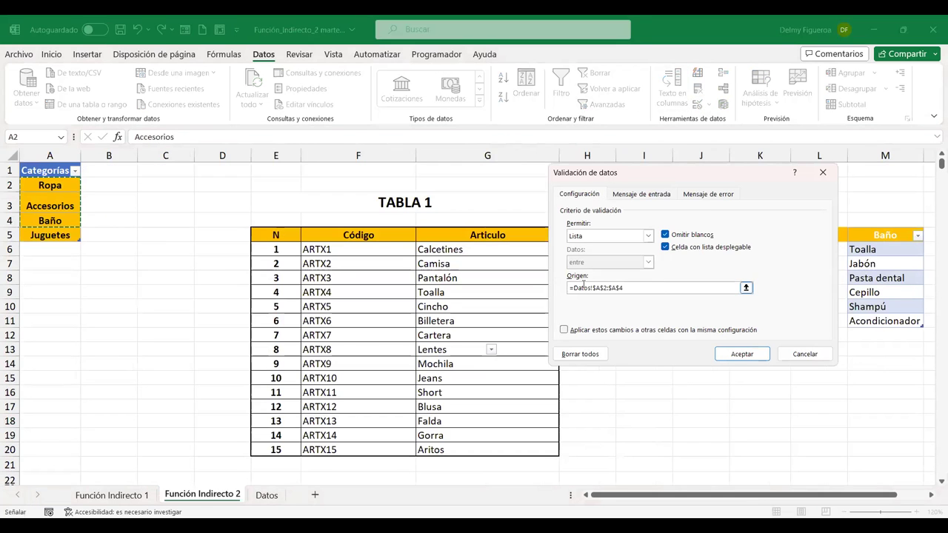
key(BackSpace)
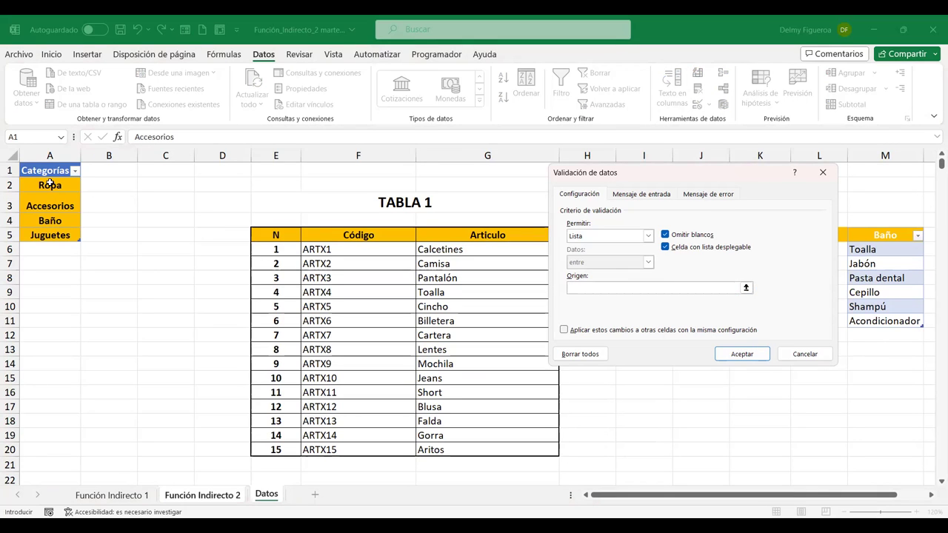
drag(49, 185, 48, 234)
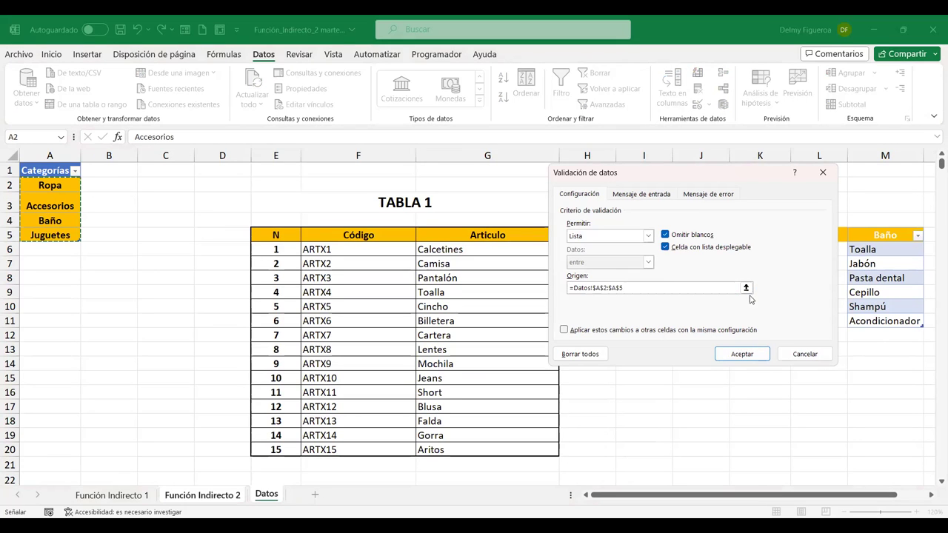
click(735, 356)
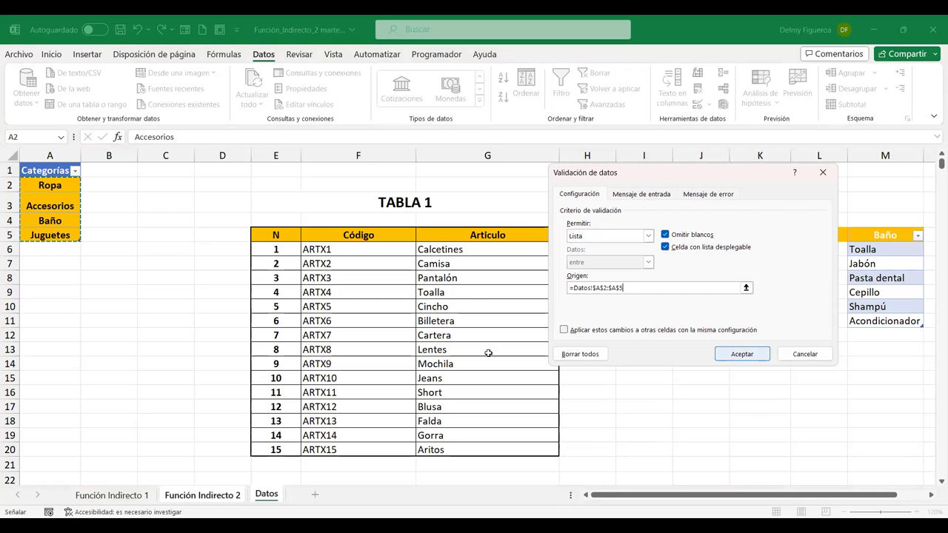
click(491, 321)
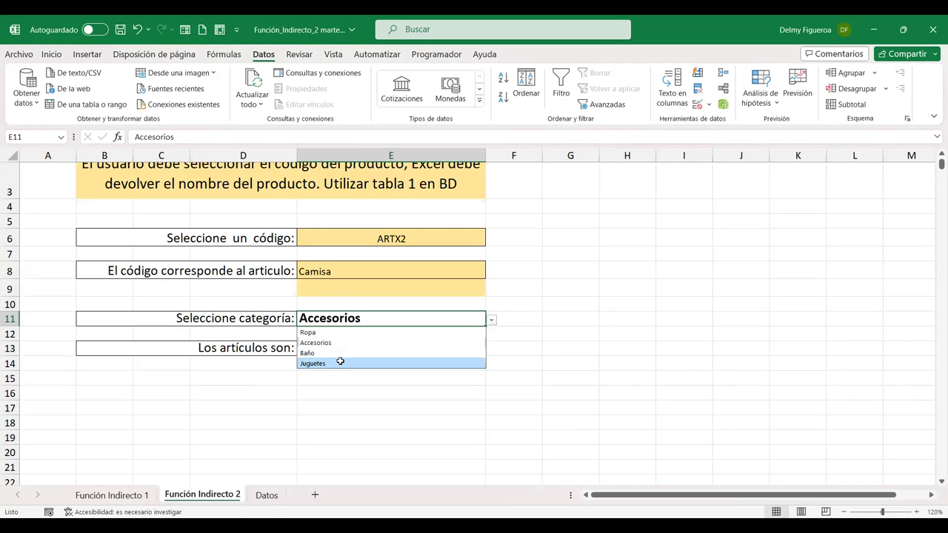
click(340, 363)
click(365, 346)
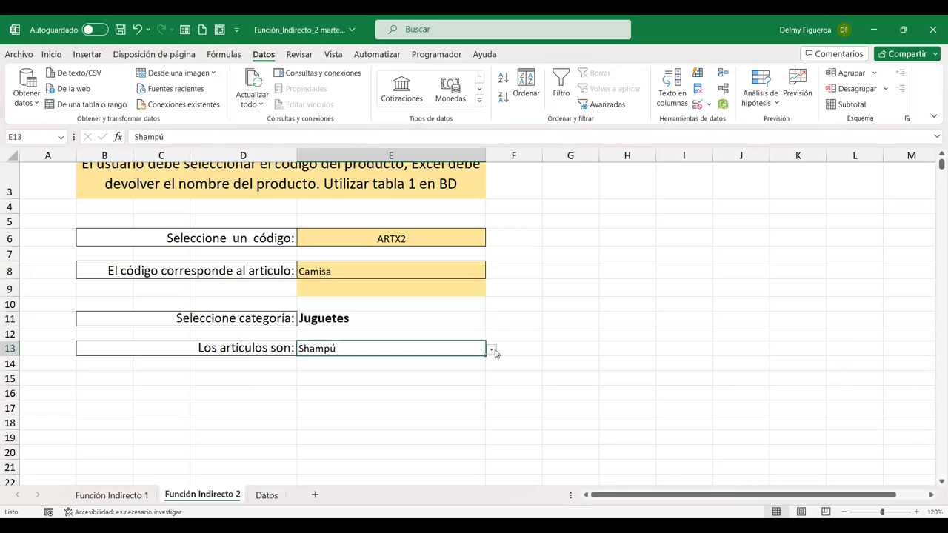
- Start a Juguetes list in cell O5 of the Datos sheet
click(267, 495)
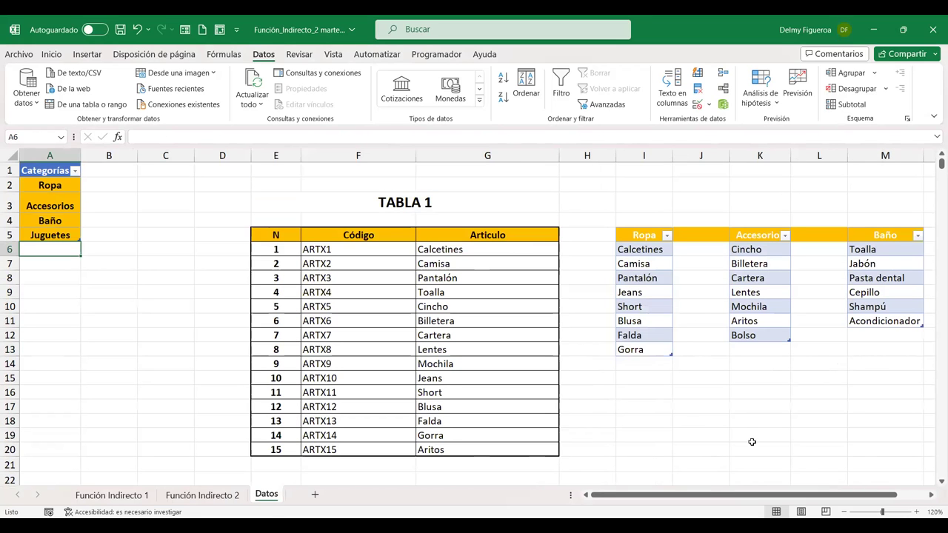
click(868, 376)
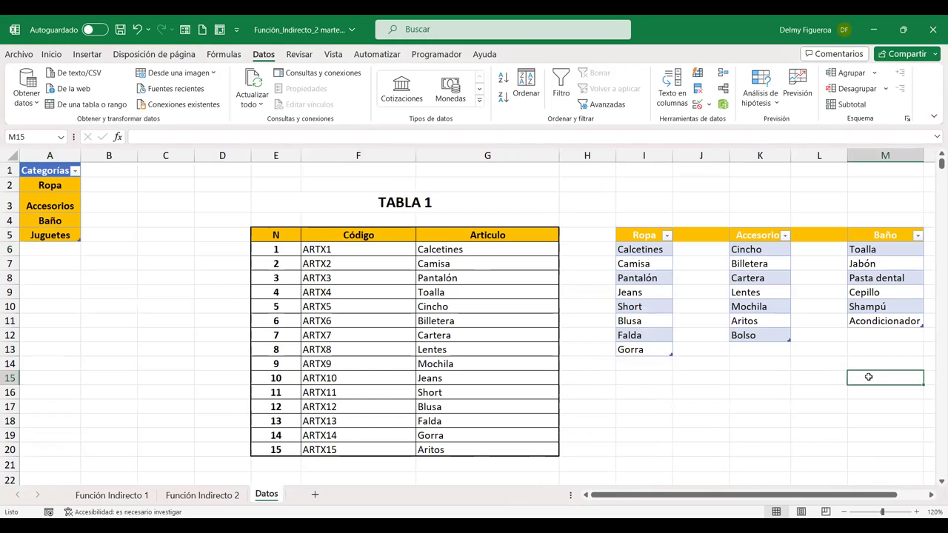
key(Right)
key(Right)
click(886, 238)
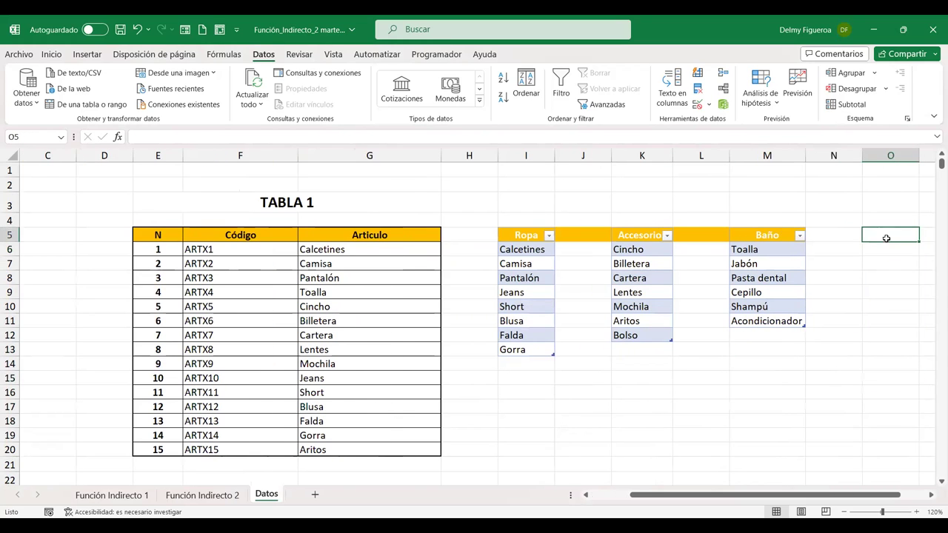
text(Juguetes)
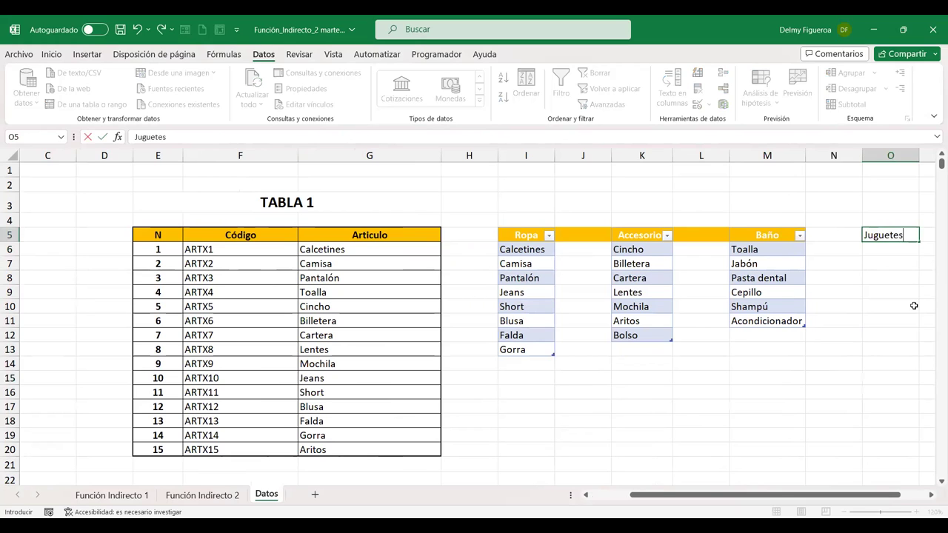
key(Return)
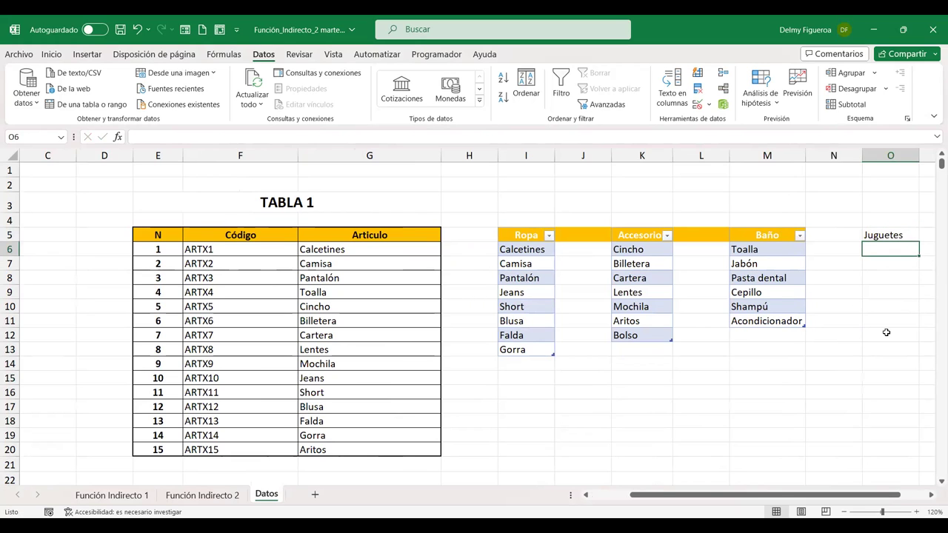
- Add Carro and Muñeca in O6:O7 and select O5:O7 to make a table
text(Caro)
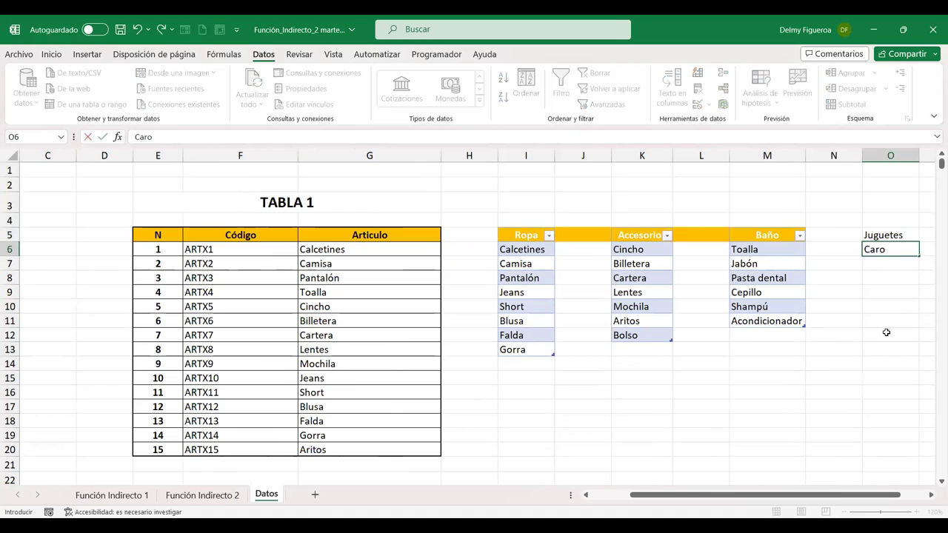
key(BackSpace)
text(ro)
key(Return)
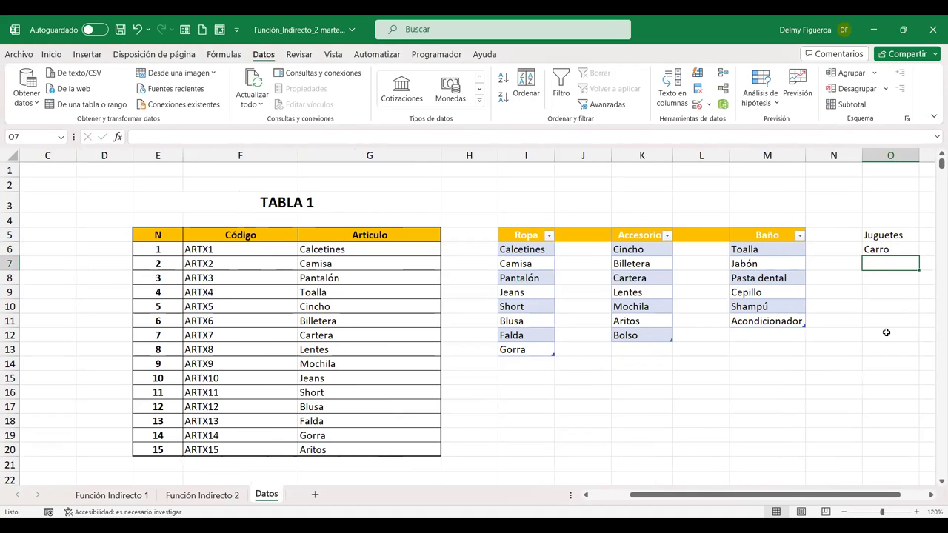
text(Muñeca)
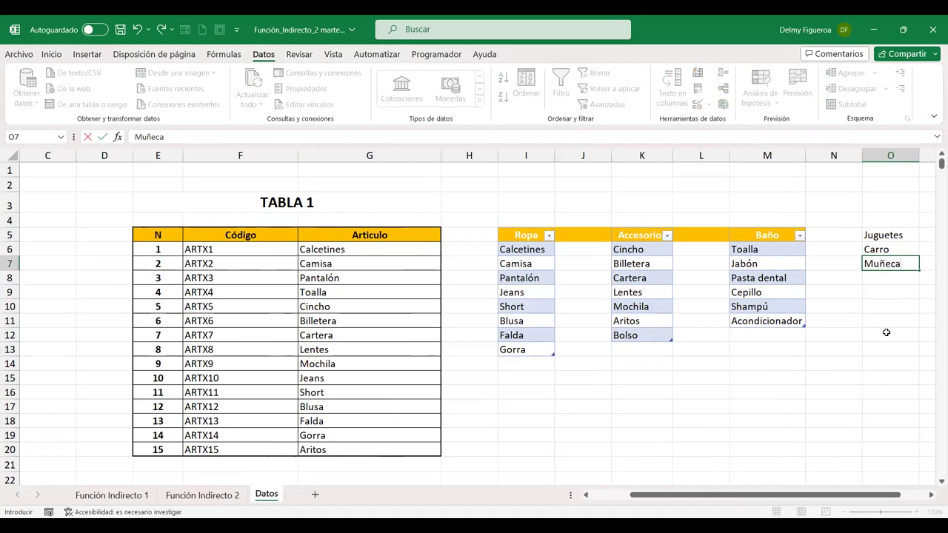
key(Return)
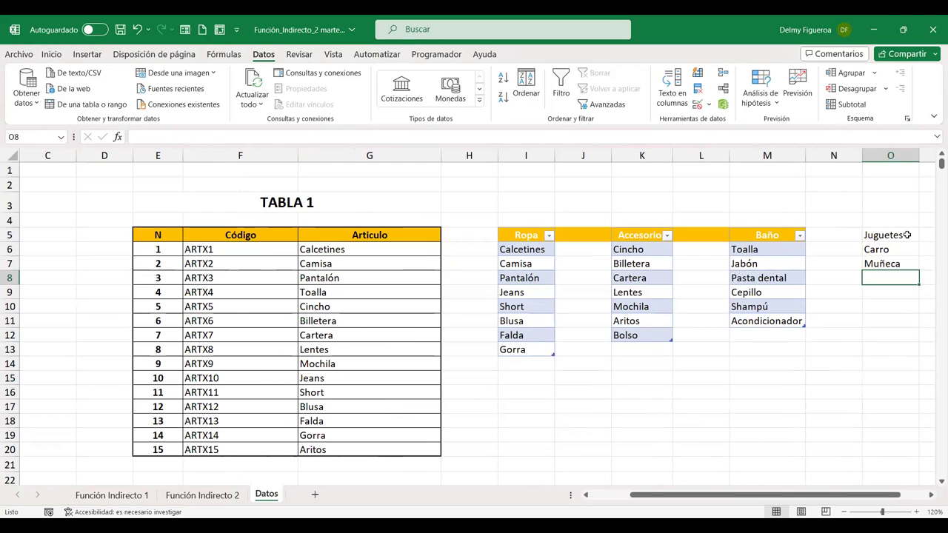
drag(906, 234, 905, 265)
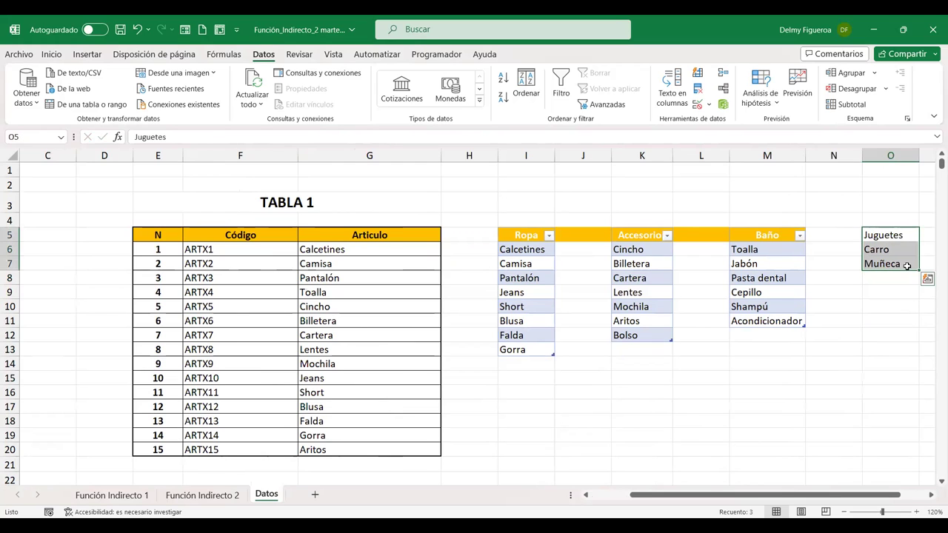
key(ctrl+t)
- Create a headed table from the Juguetes list O5:O7, then review E11 and E13 on Función Indirecto 2
click(656, 300)
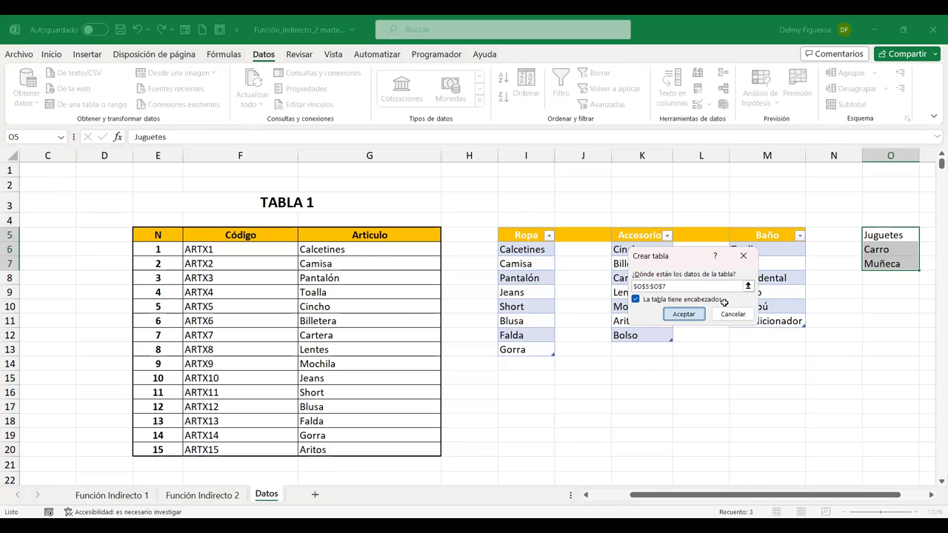
key(Return)
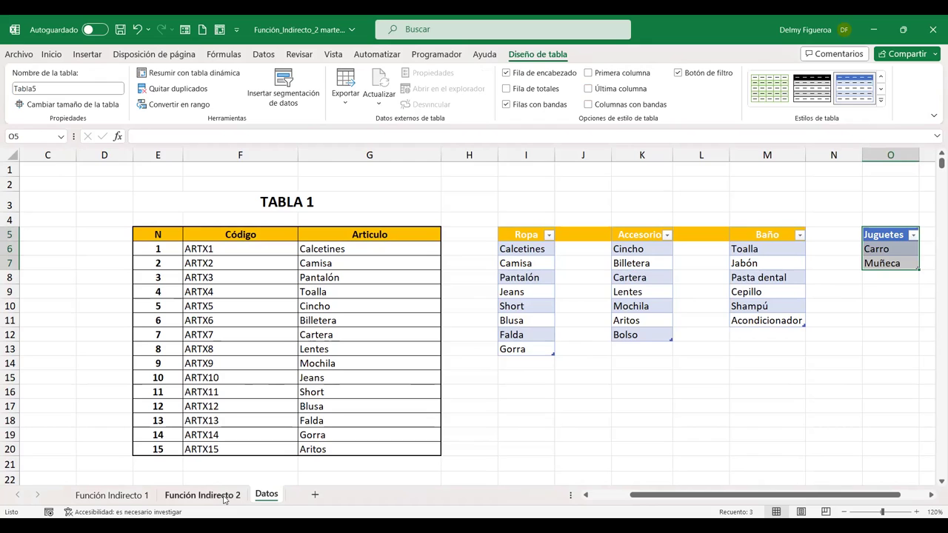
click(203, 494)
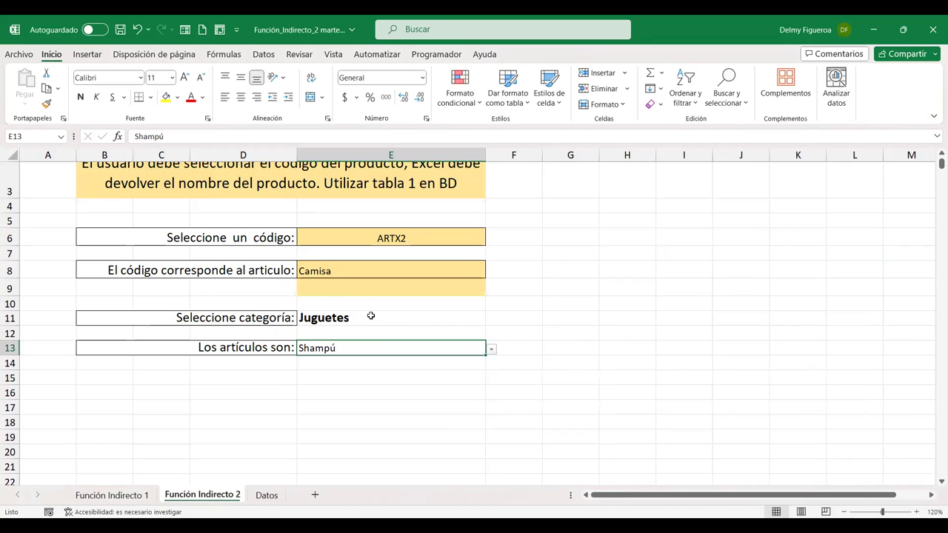
click(371, 317)
click(444, 348)
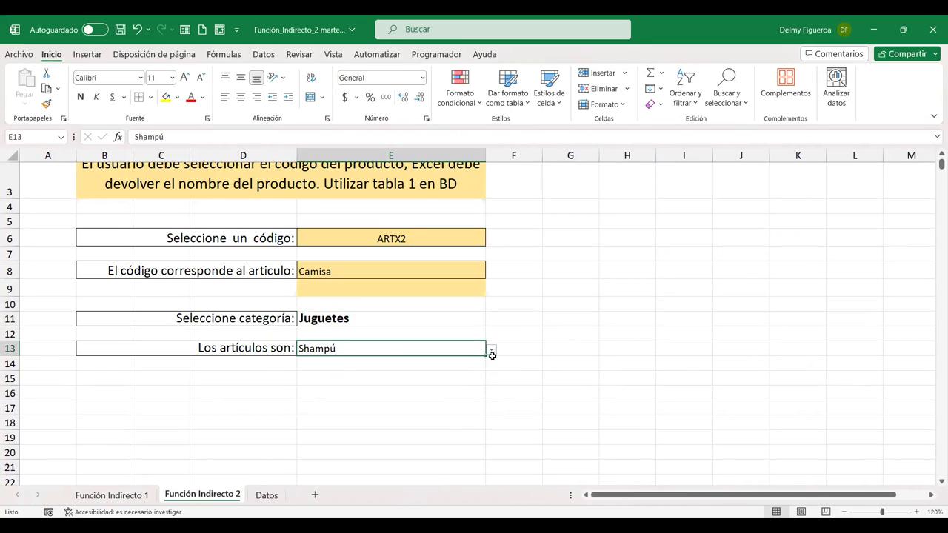
click(457, 316)
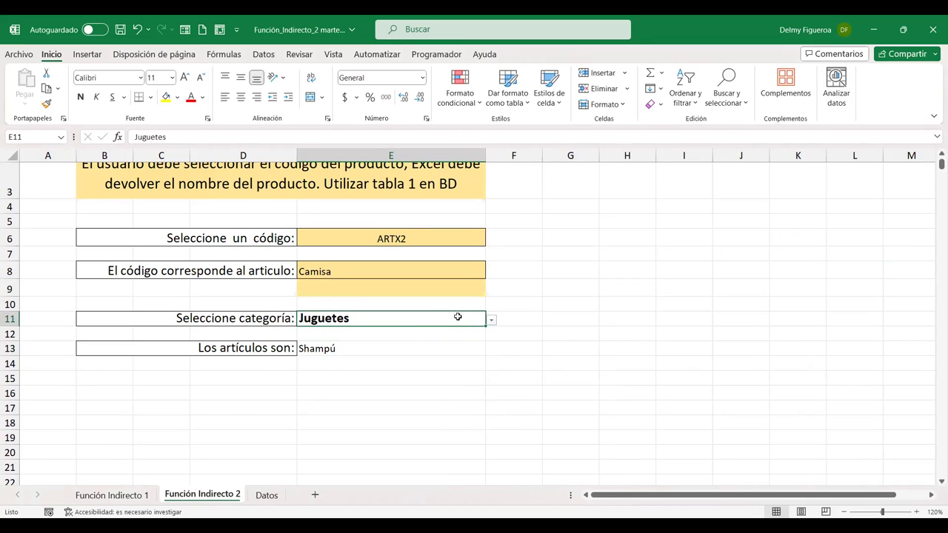
click(265, 495)
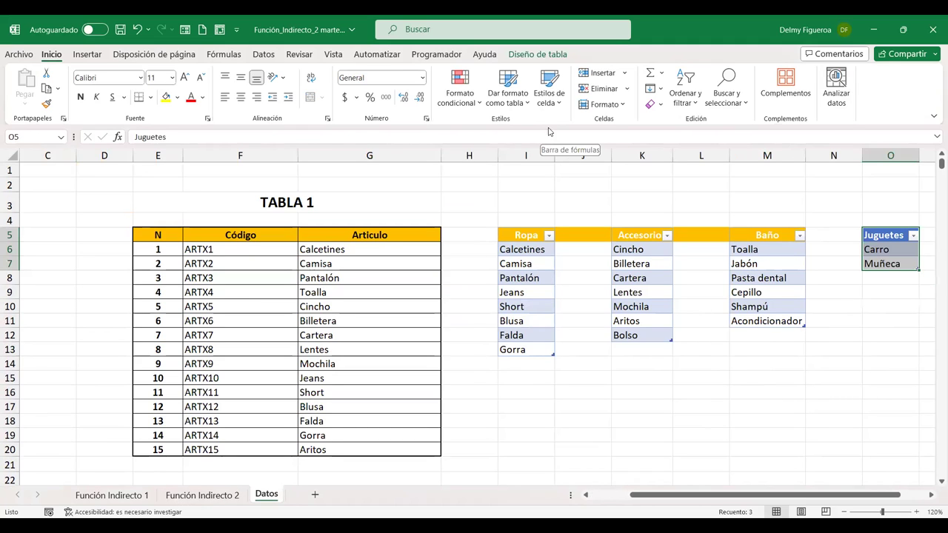
- Create the Juguetes name from the table's top row with Crear desde la selección
click(235, 58)
click(522, 104)
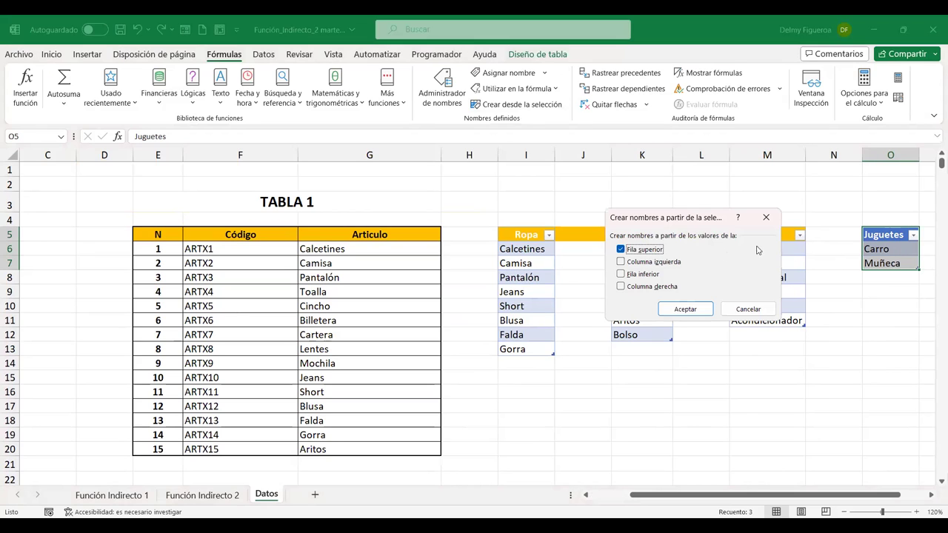
click(666, 305)
- Choose Muñeca as the article in E13 on Función Indirecto 2
click(202, 494)
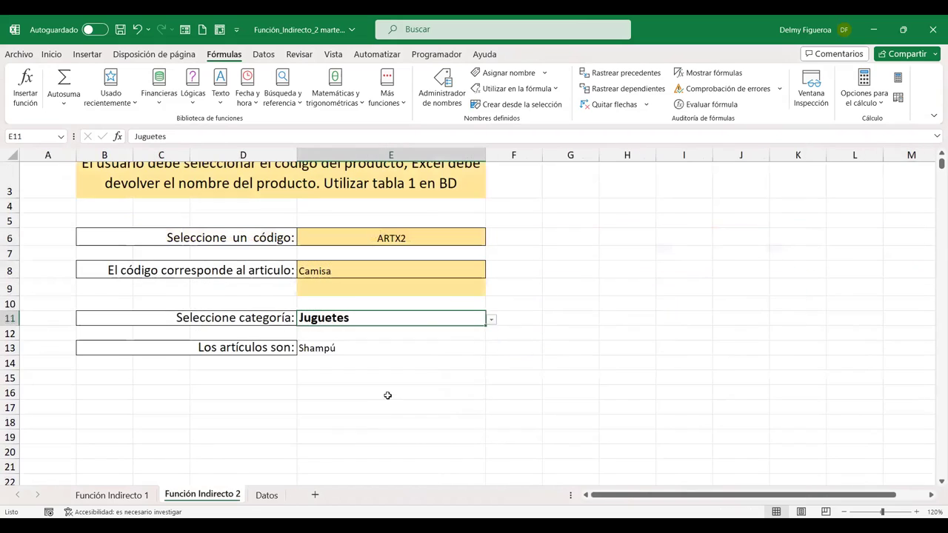
click(417, 344)
click(491, 351)
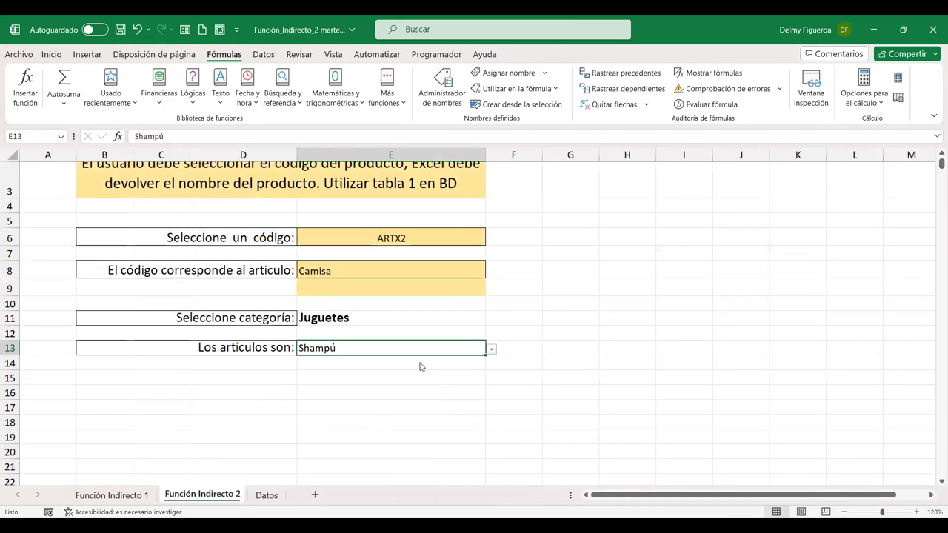
key(Return)
click(600, 348)
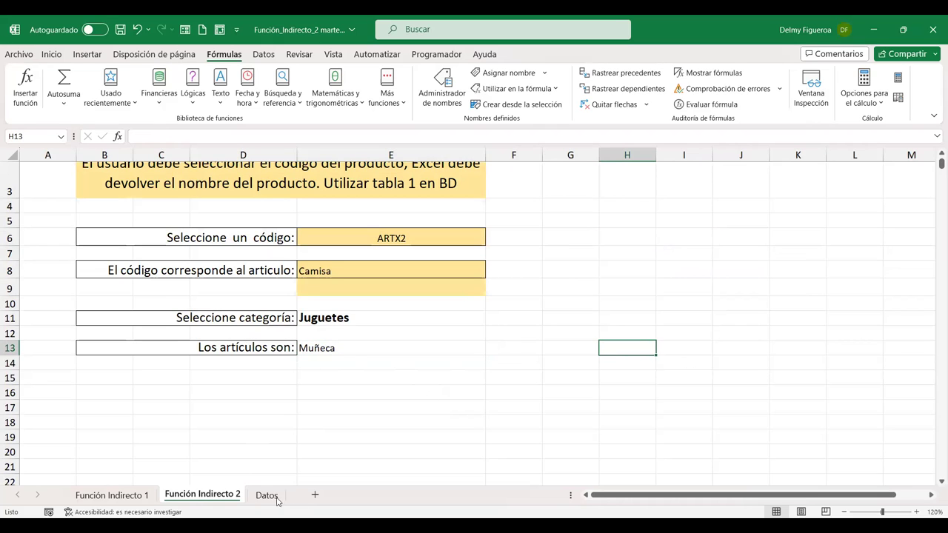
click(244, 412)
scroll(244, 412, up, 1)
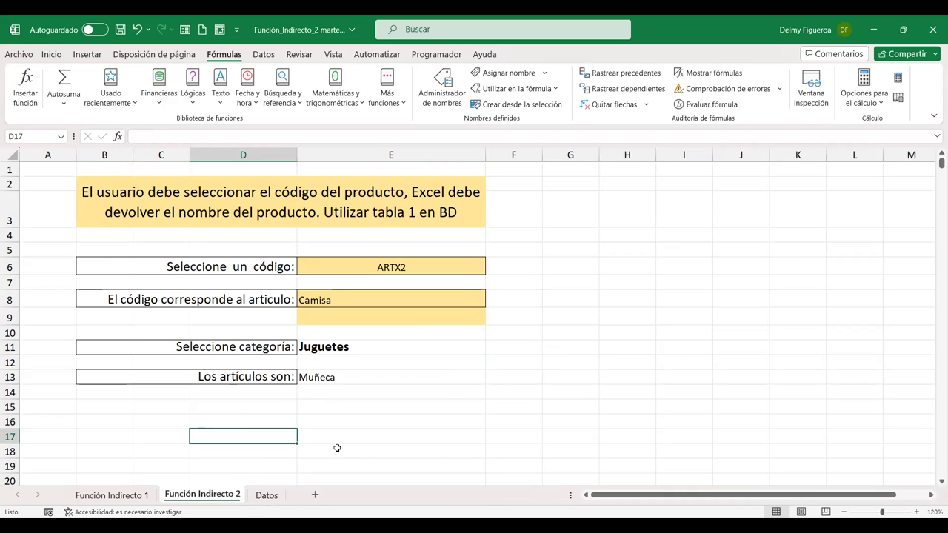
click(124, 496)
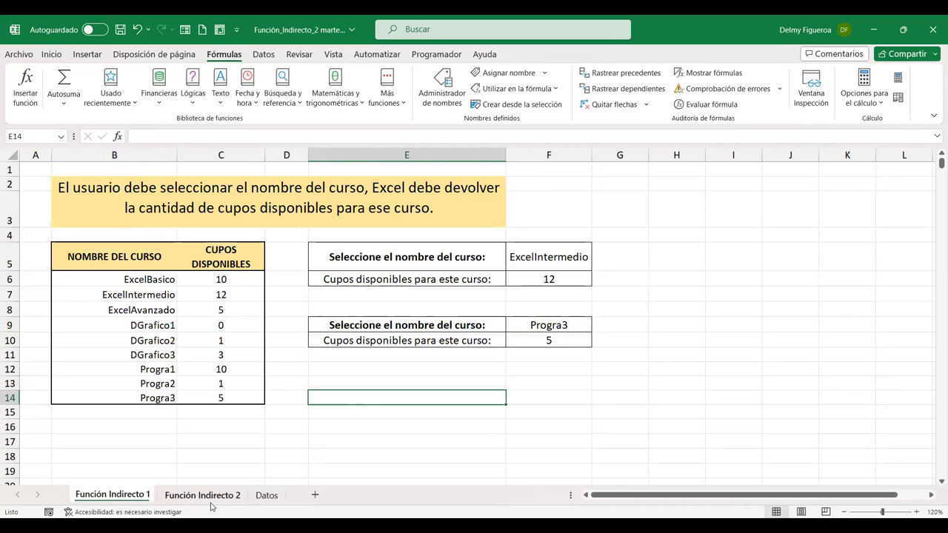
click(265, 495)
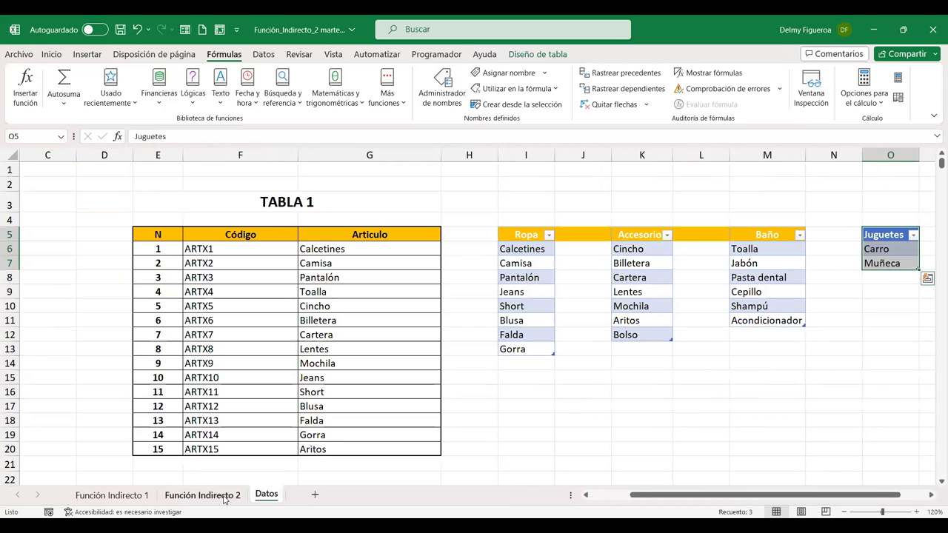
click(661, 360)
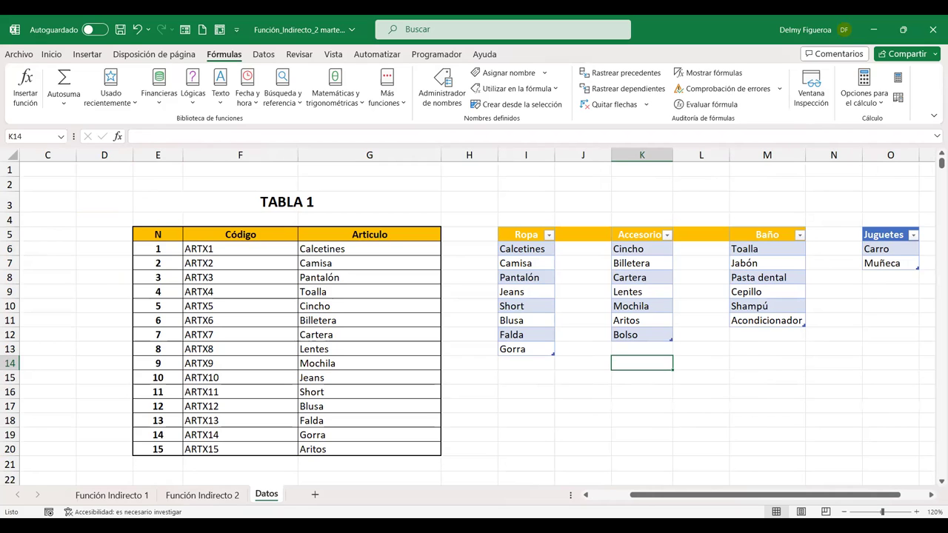
click(202, 495)
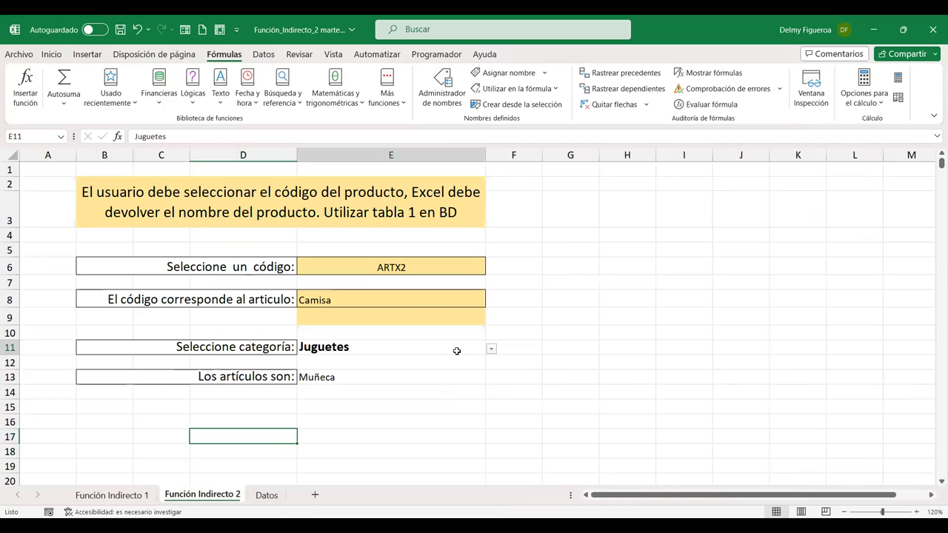
key(Right)
key(Right)
key(Right)
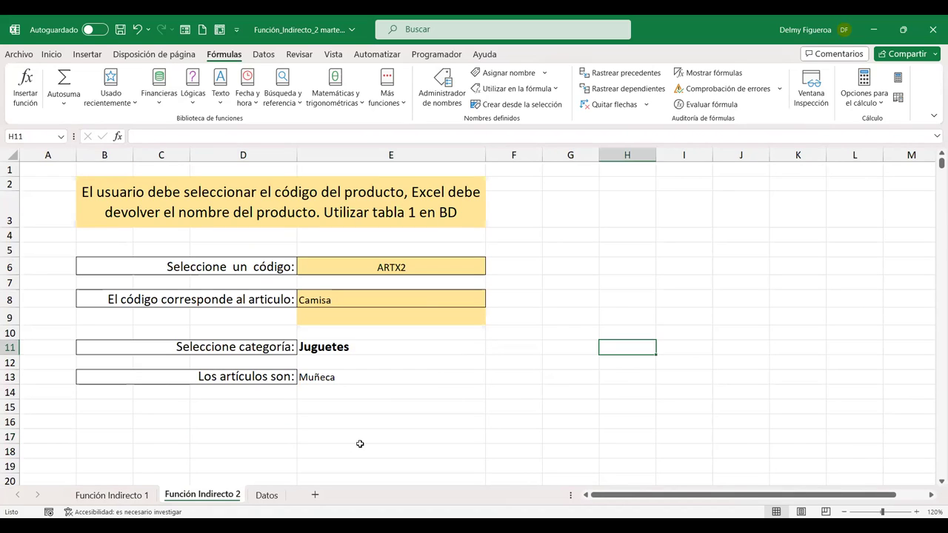